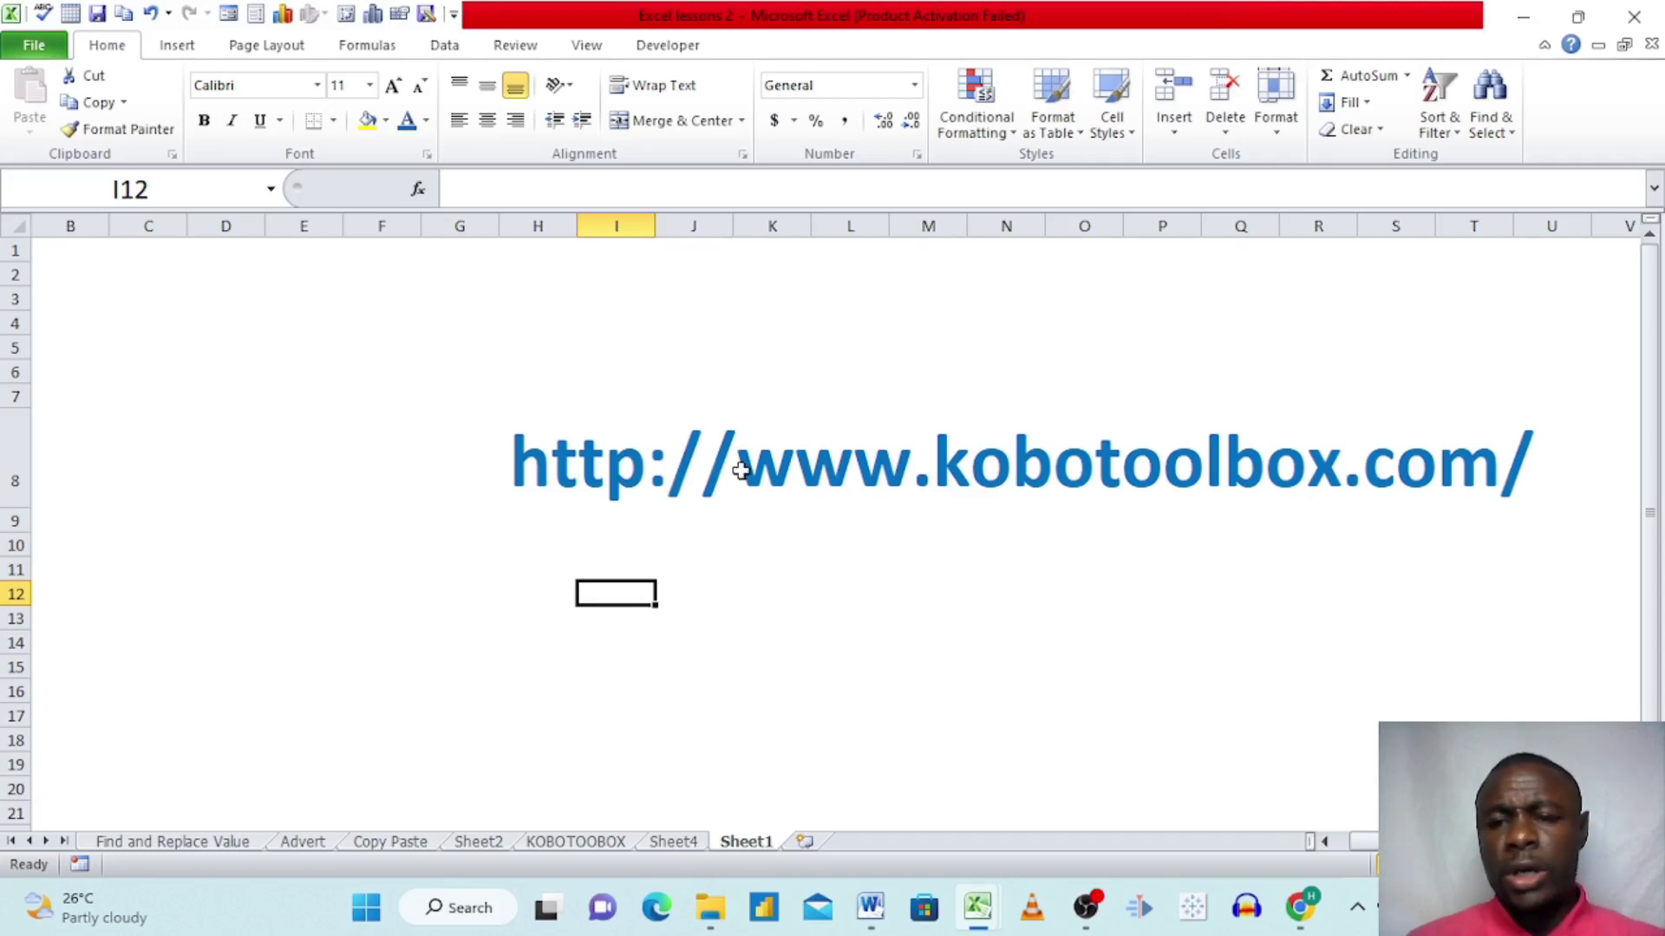
Copy the KoboToolbox web address from the range H8:T8 on Sheet1.
left_click(617, 443)
left_click(535, 449)
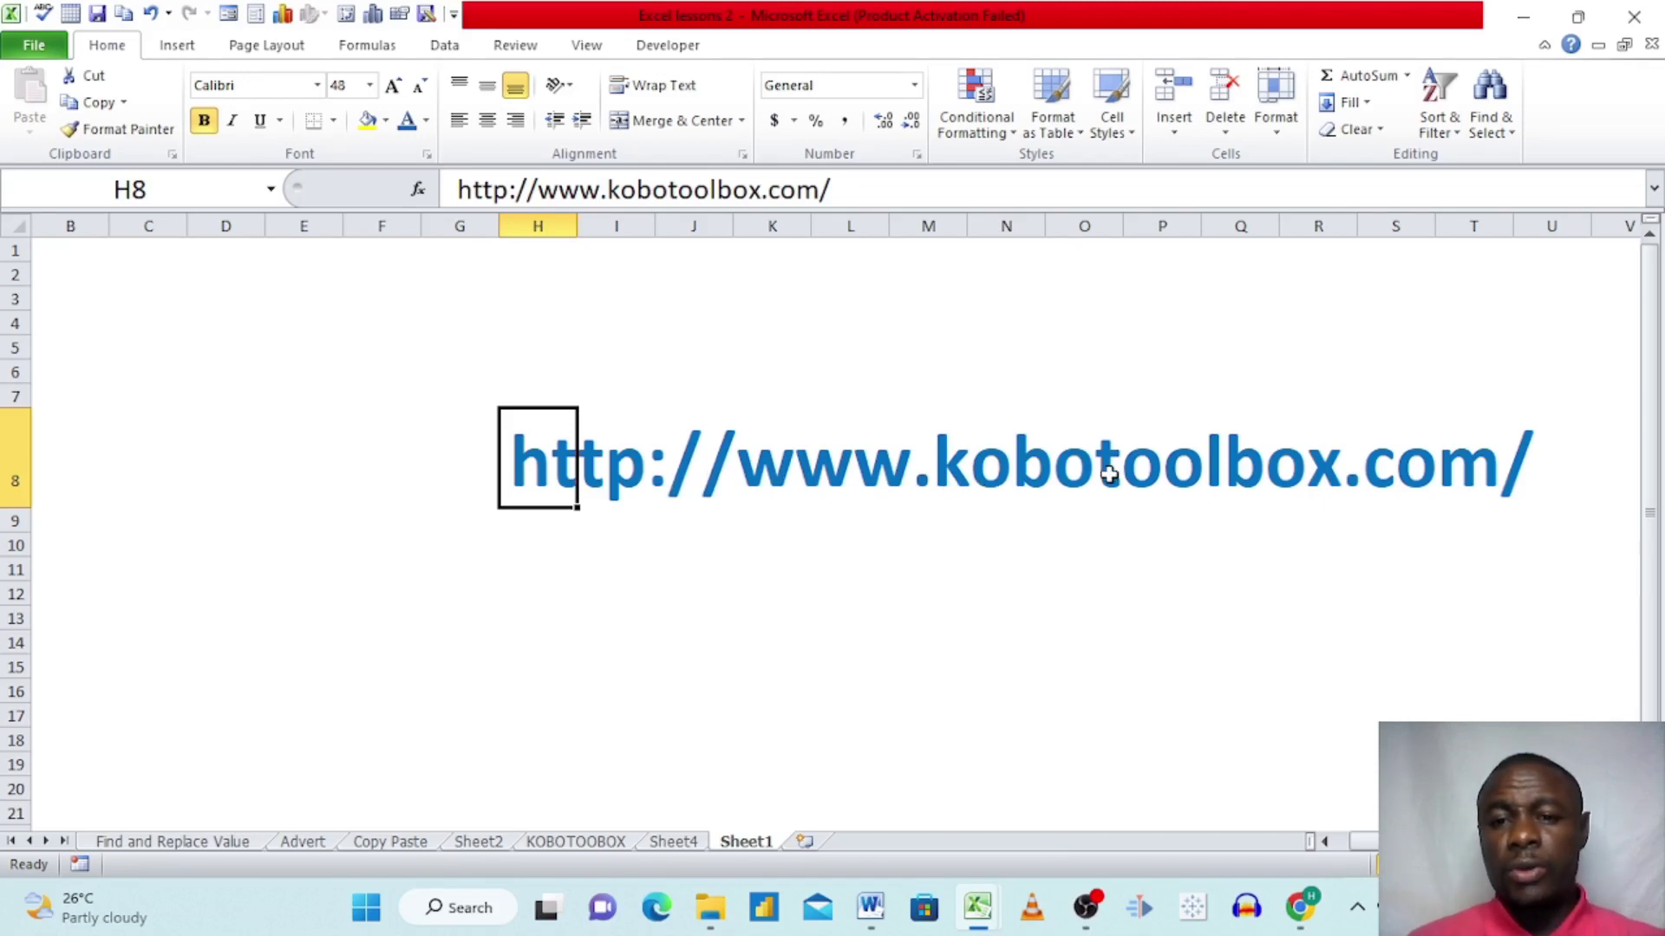
left_click(1025, 463)
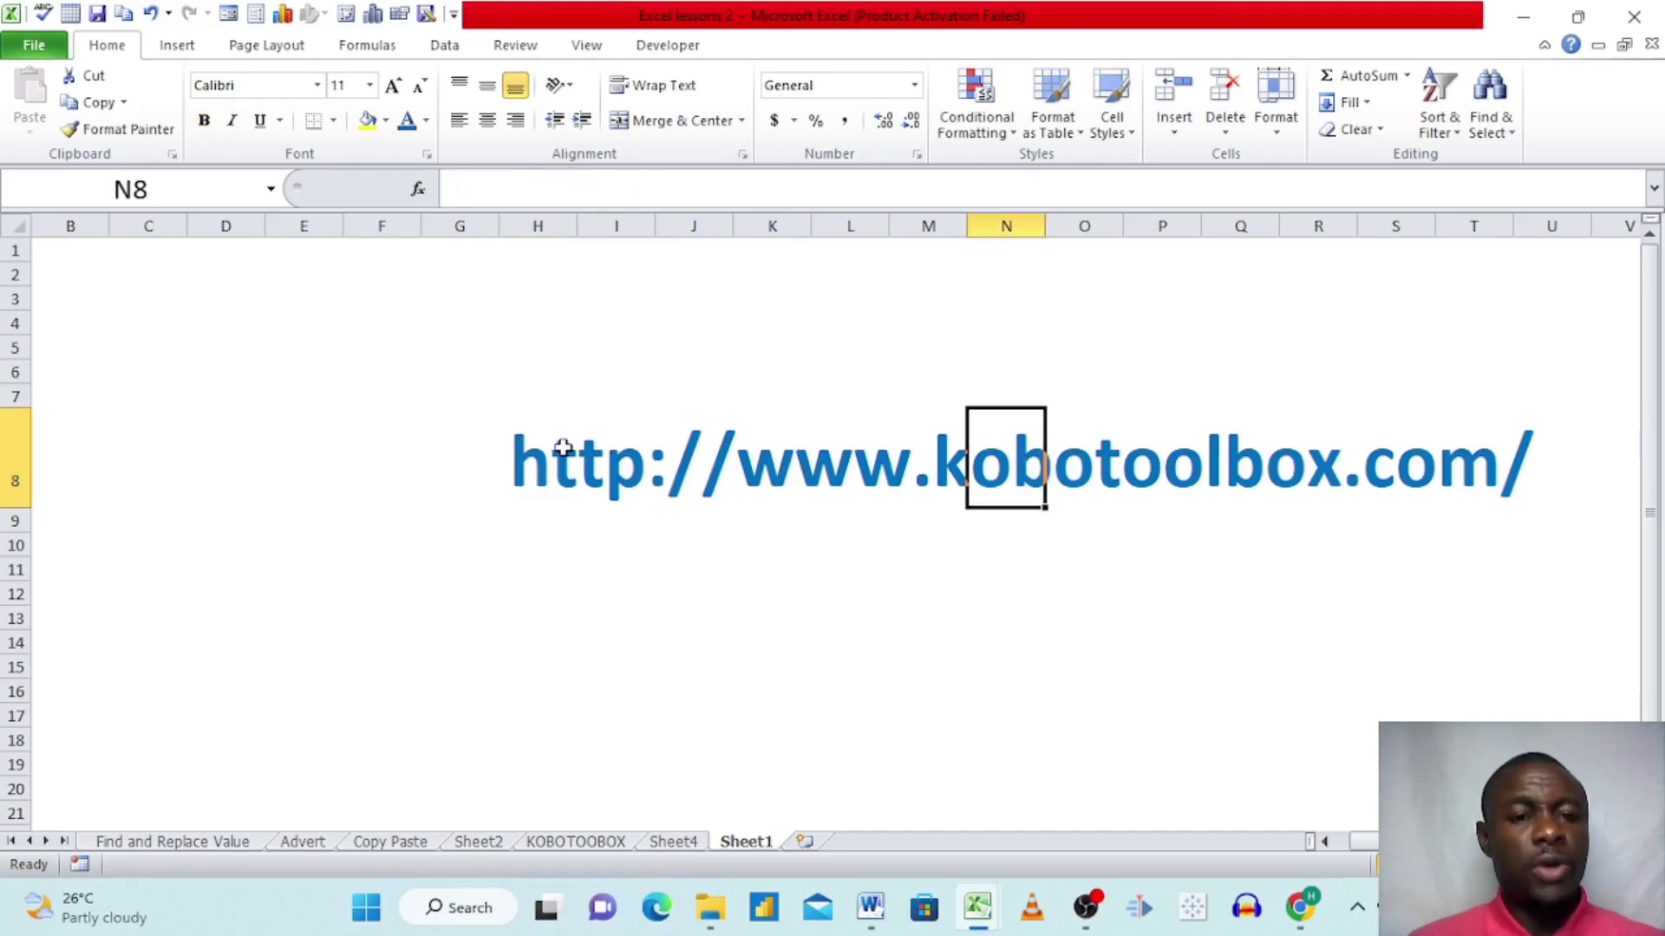
left_click(526, 453)
left_click_drag(526, 453, 1500, 497)
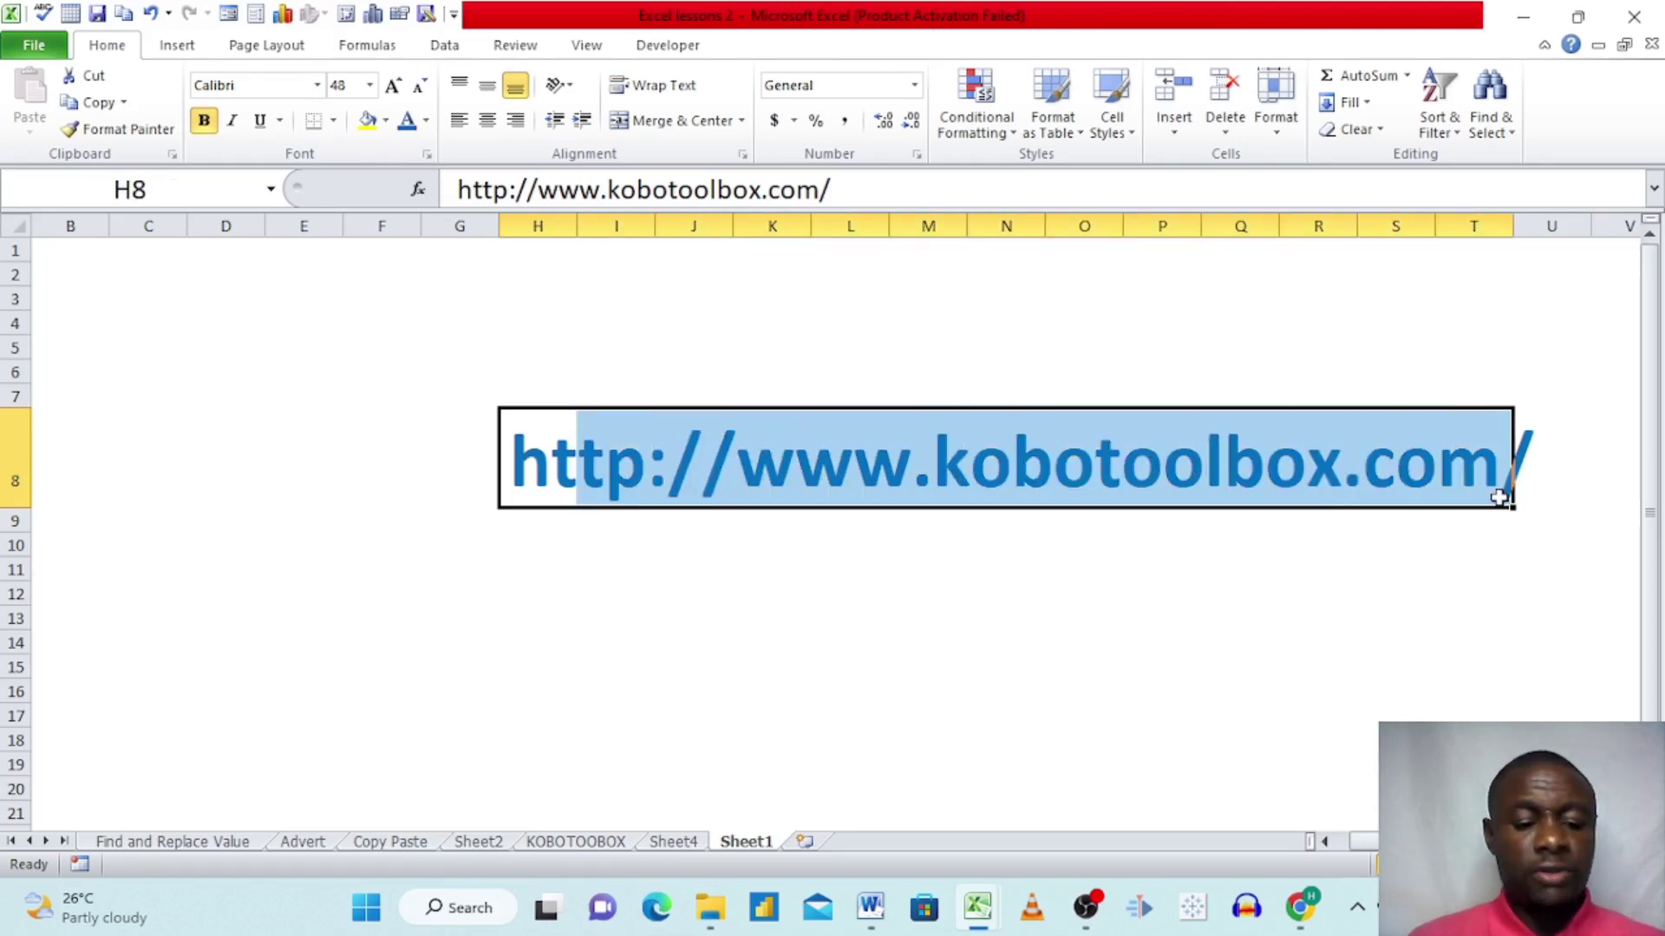
key("ctrl+c")
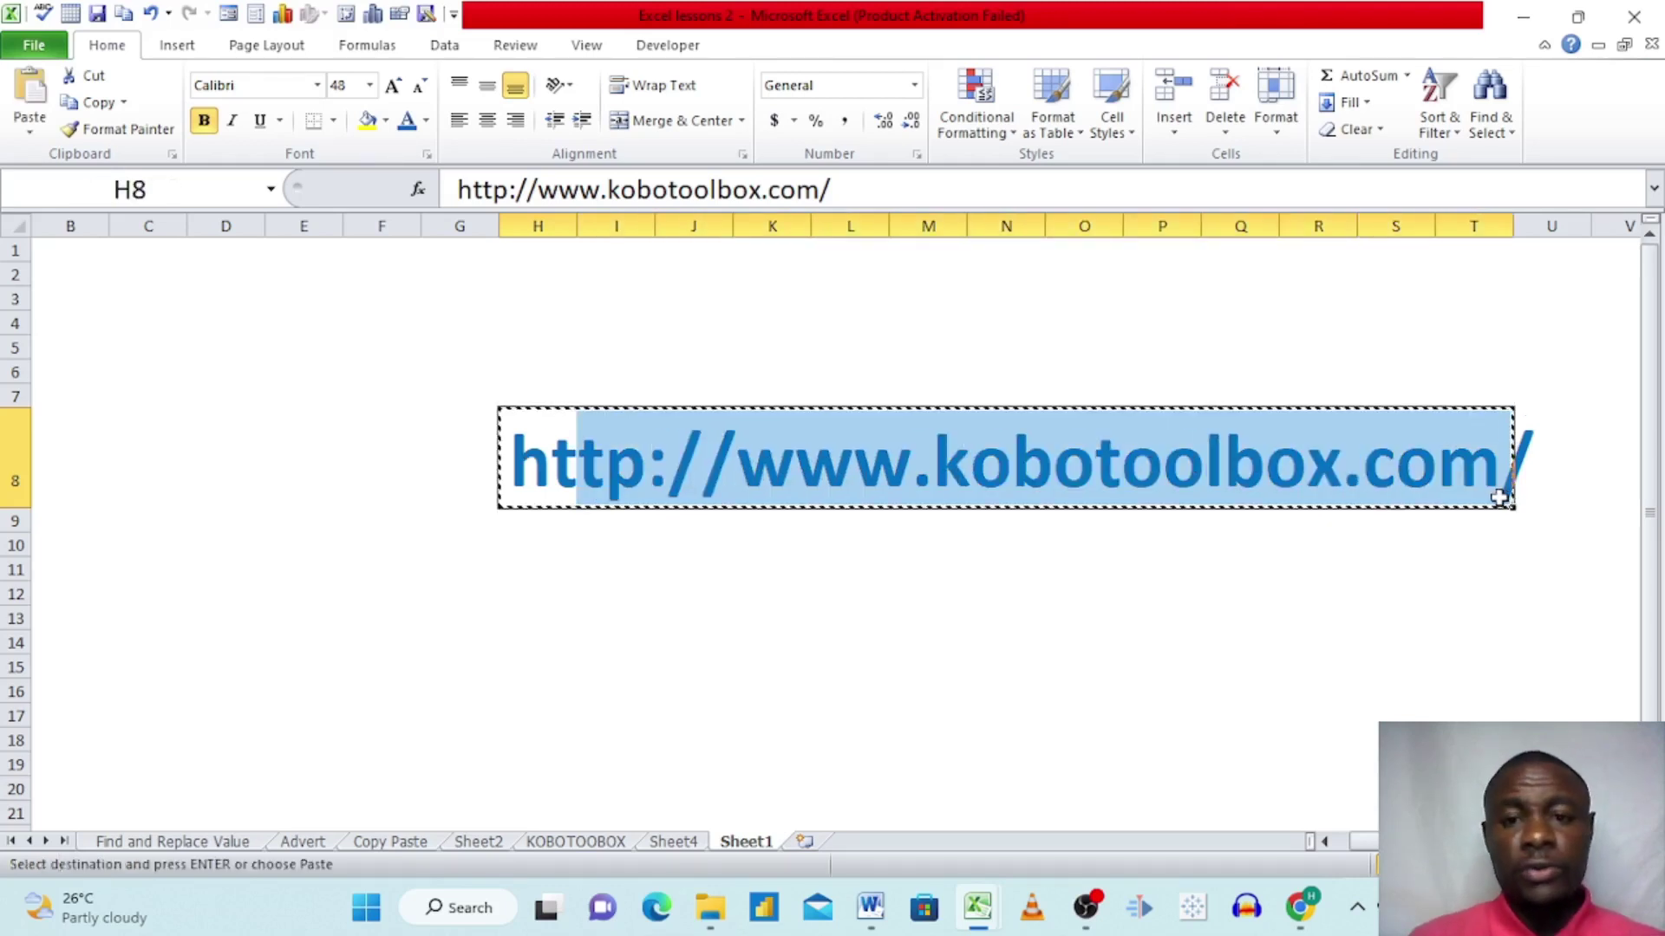
left_click(1522, 17)
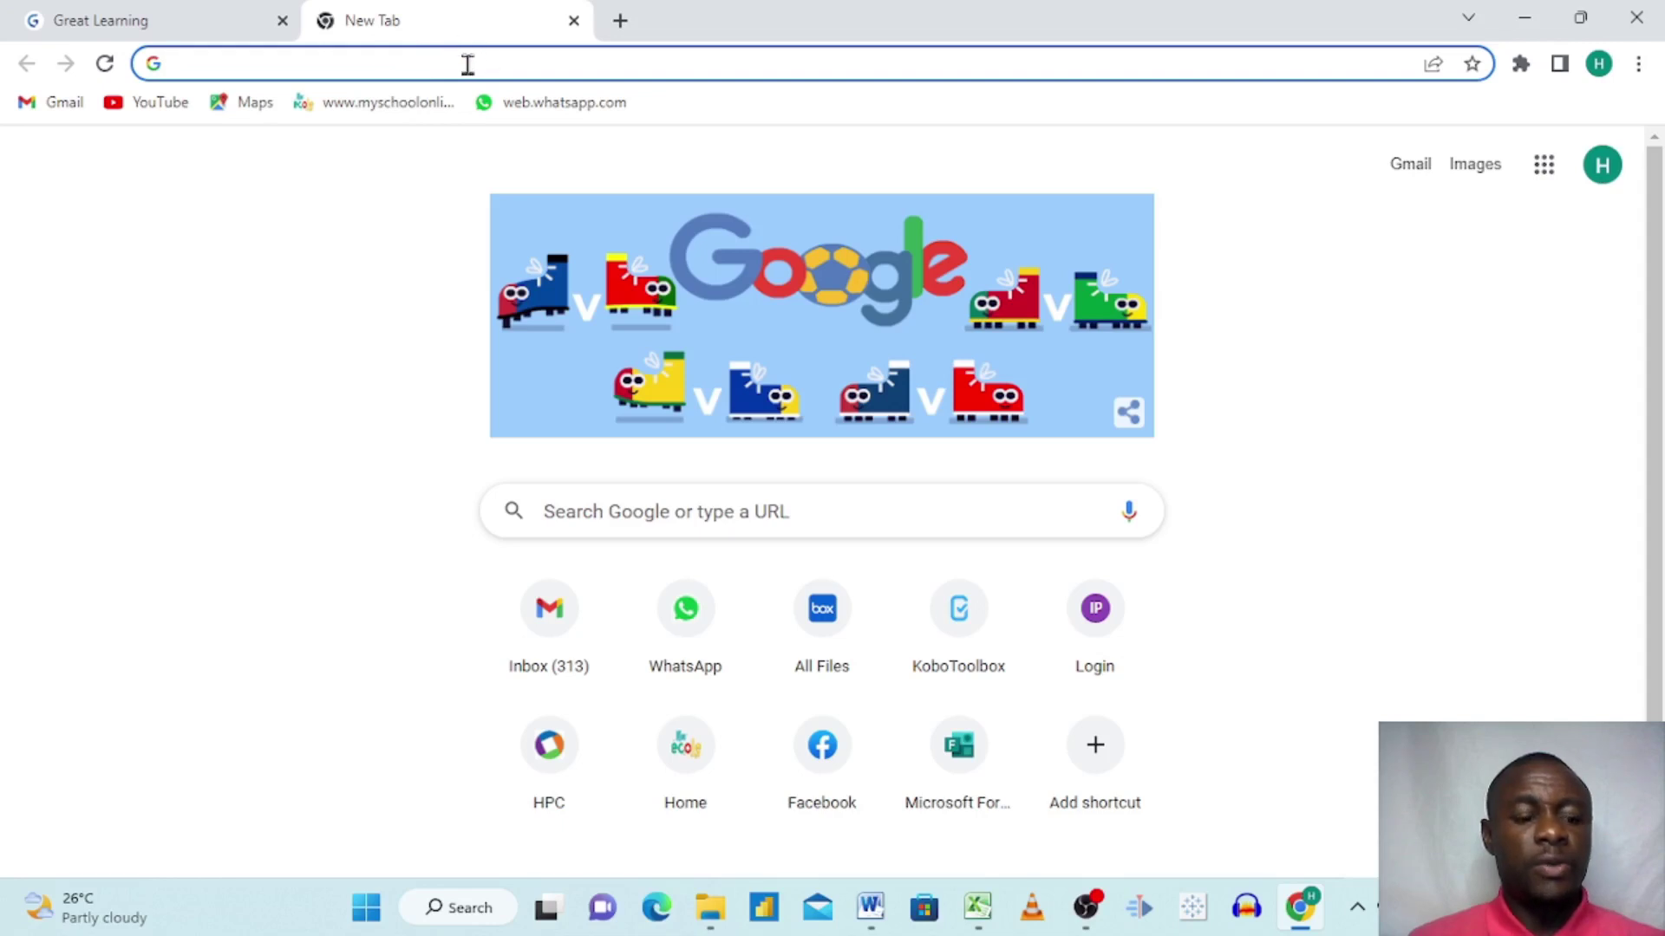
key("ctrl+v")
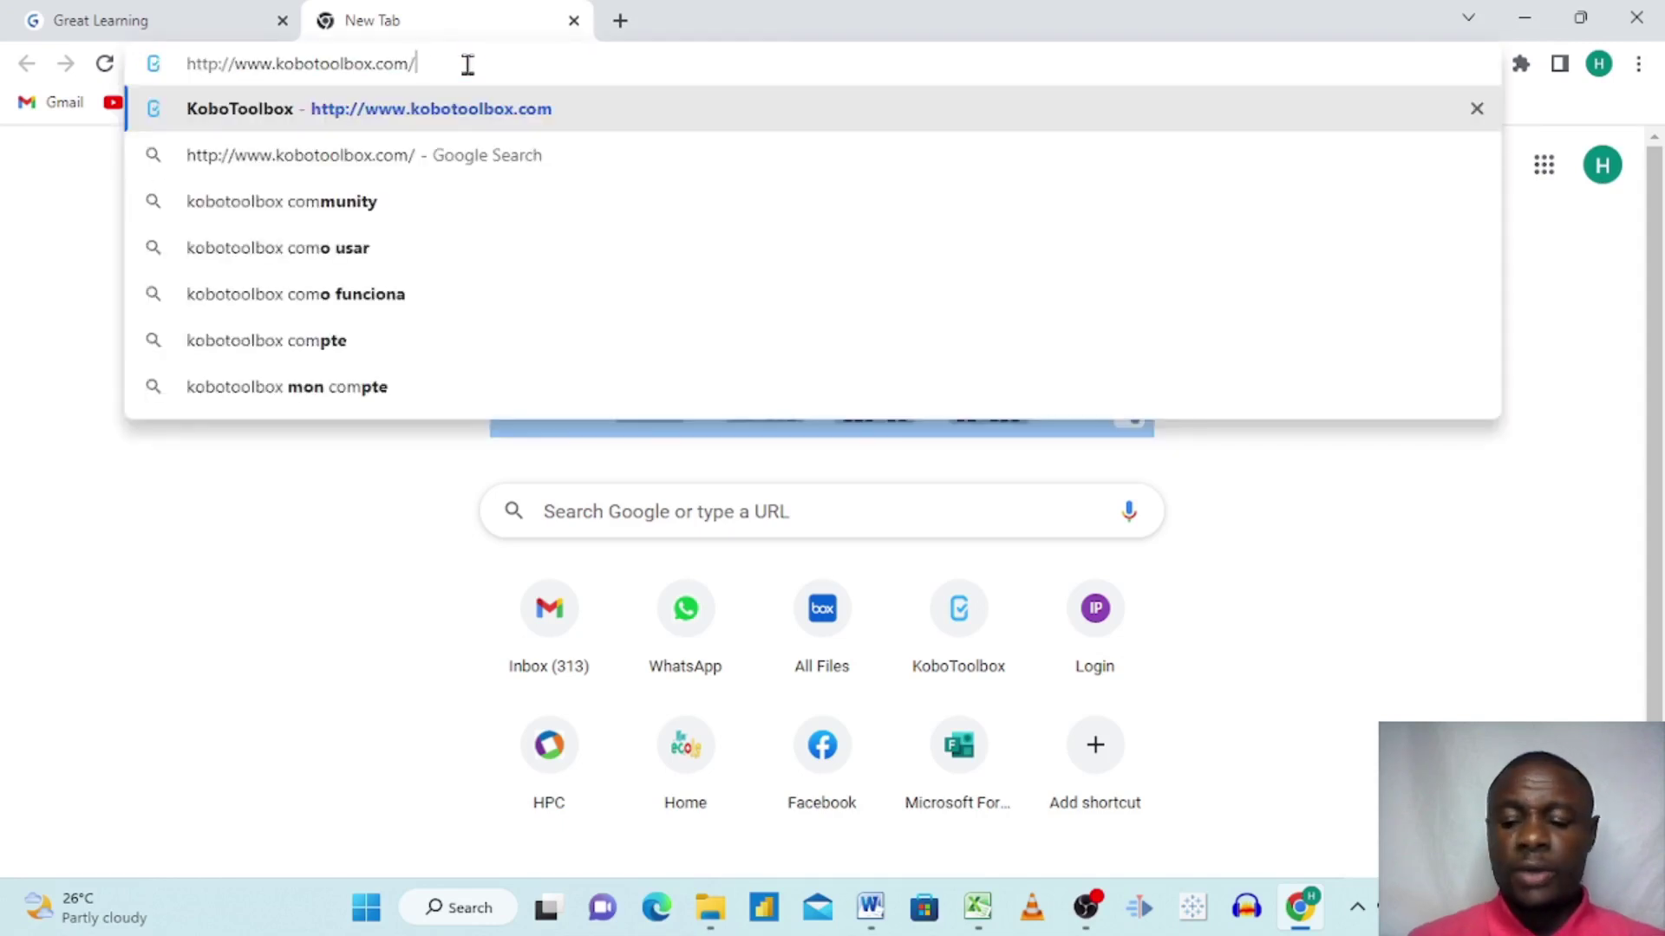
key("BackSpace")
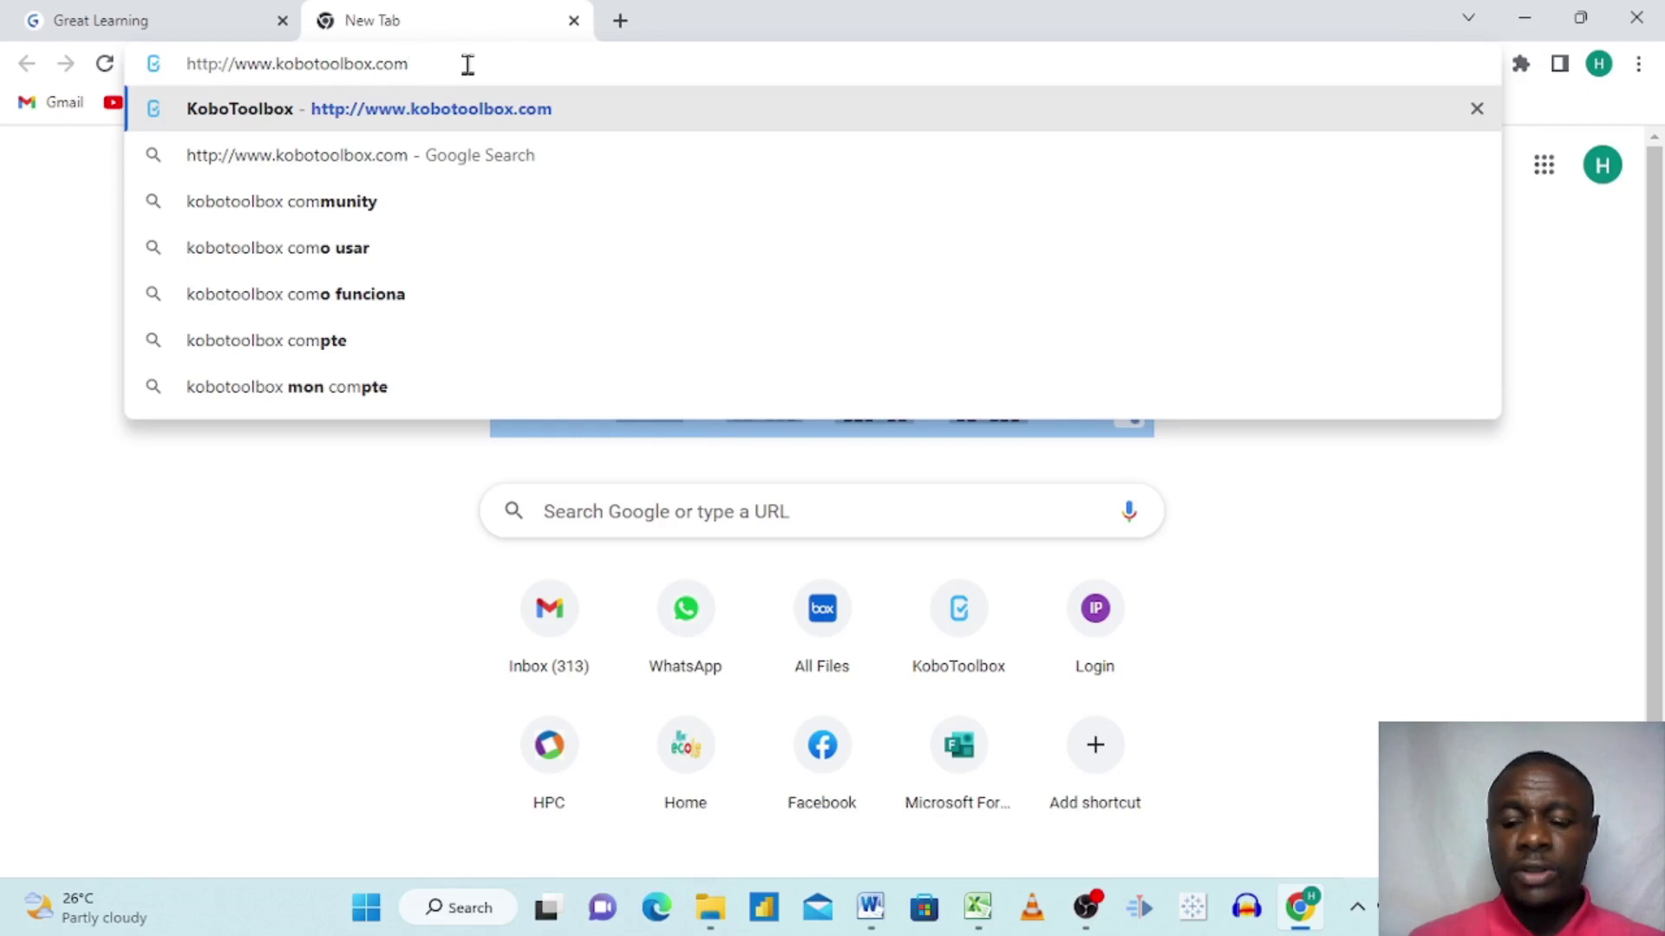
key("Return")
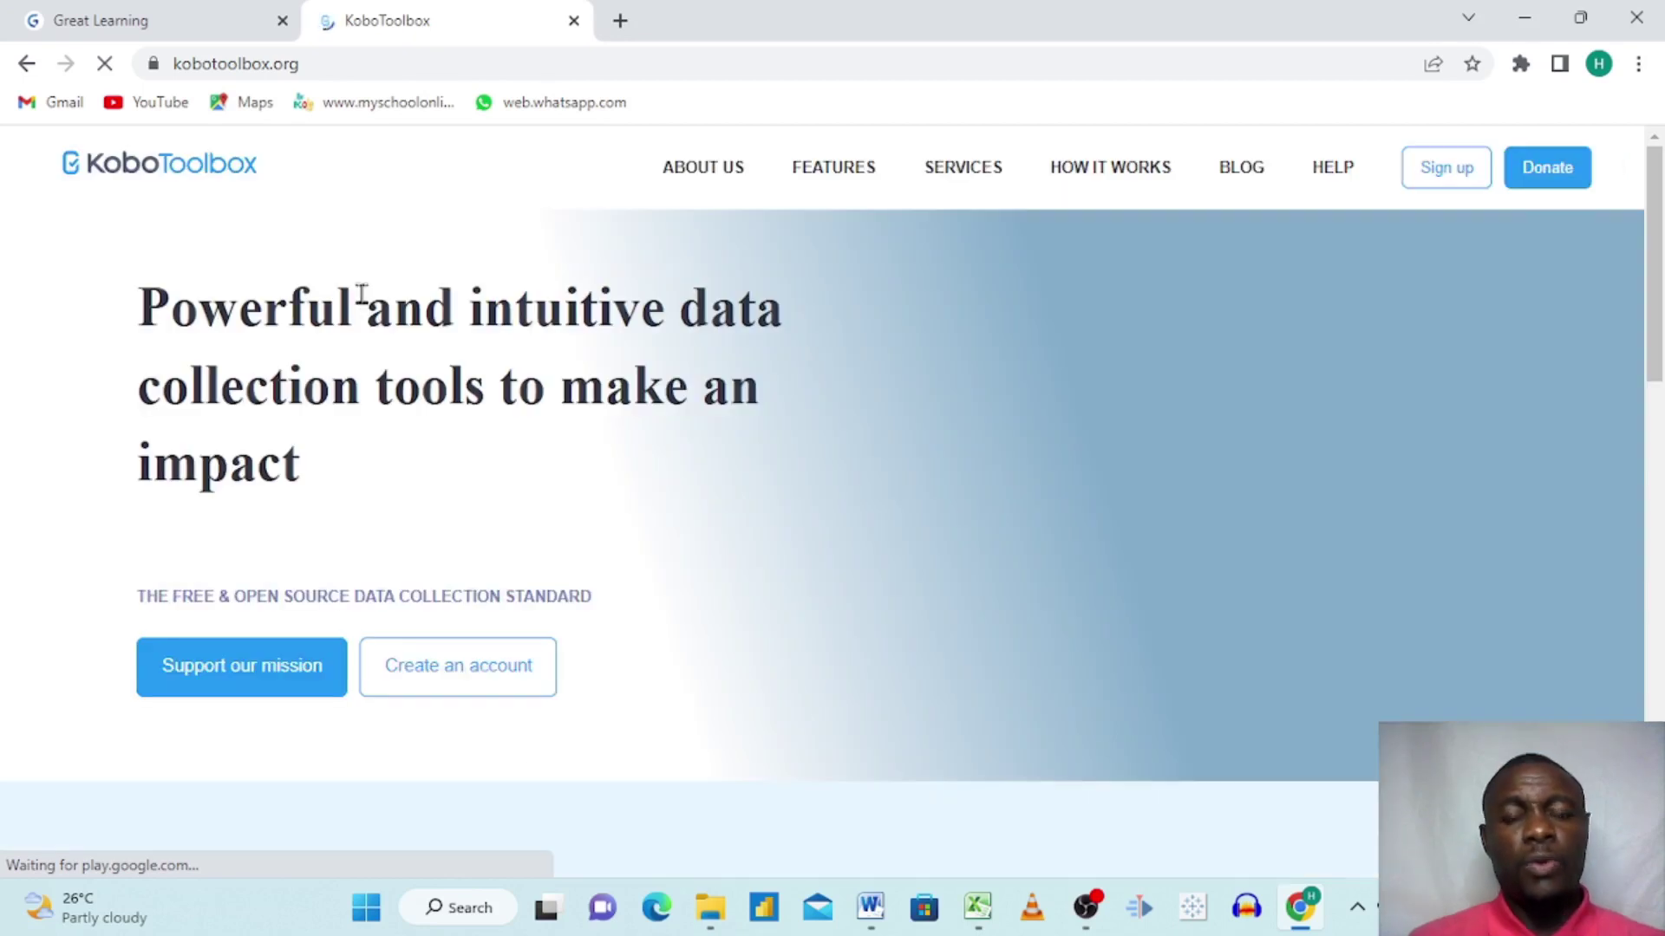
Look over the KoboToolbox homepage and open its account creation page.
scroll(704, 431, "down", 2)
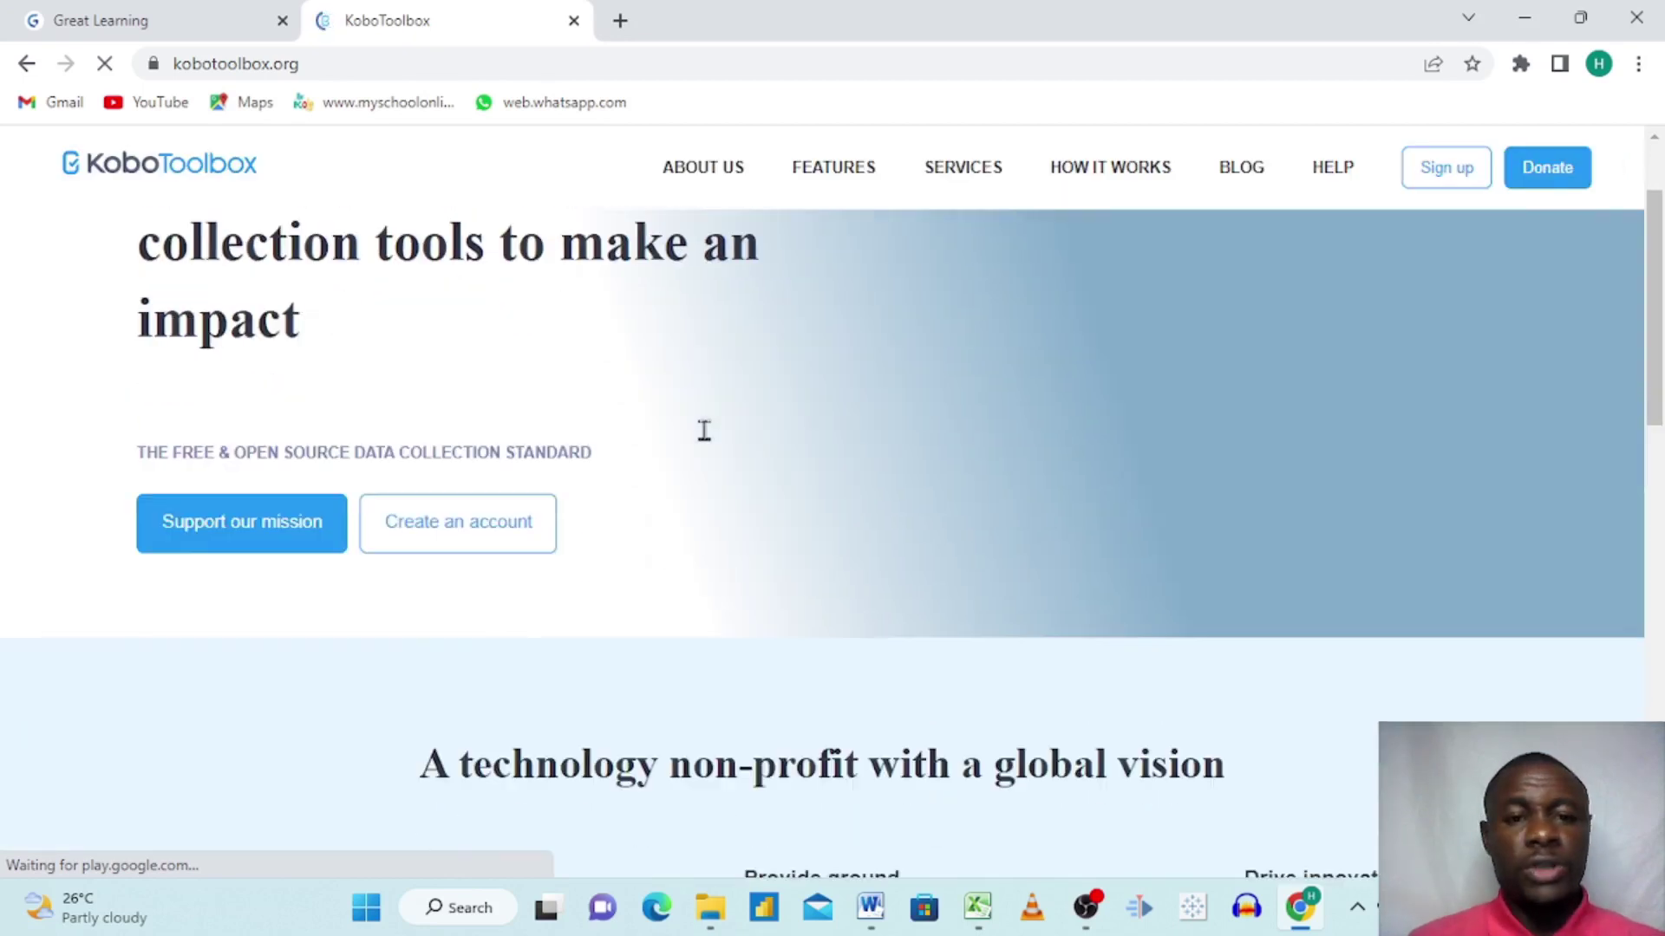
scroll(704, 431, "down", 3)
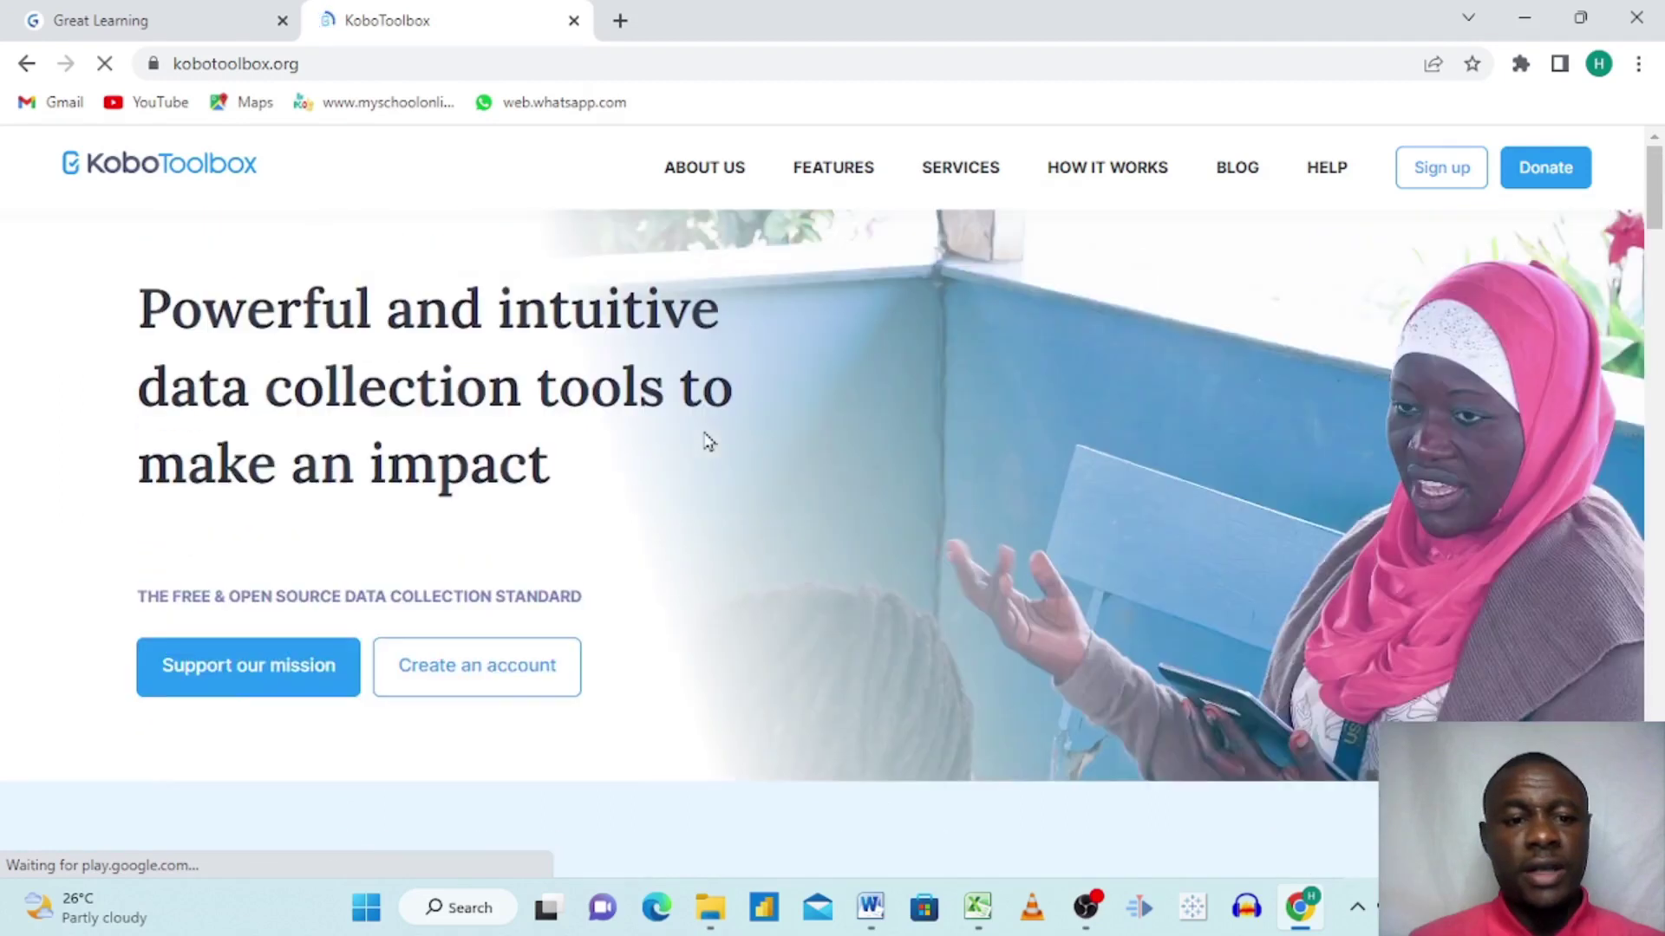
scroll(704, 441, "down", 5)
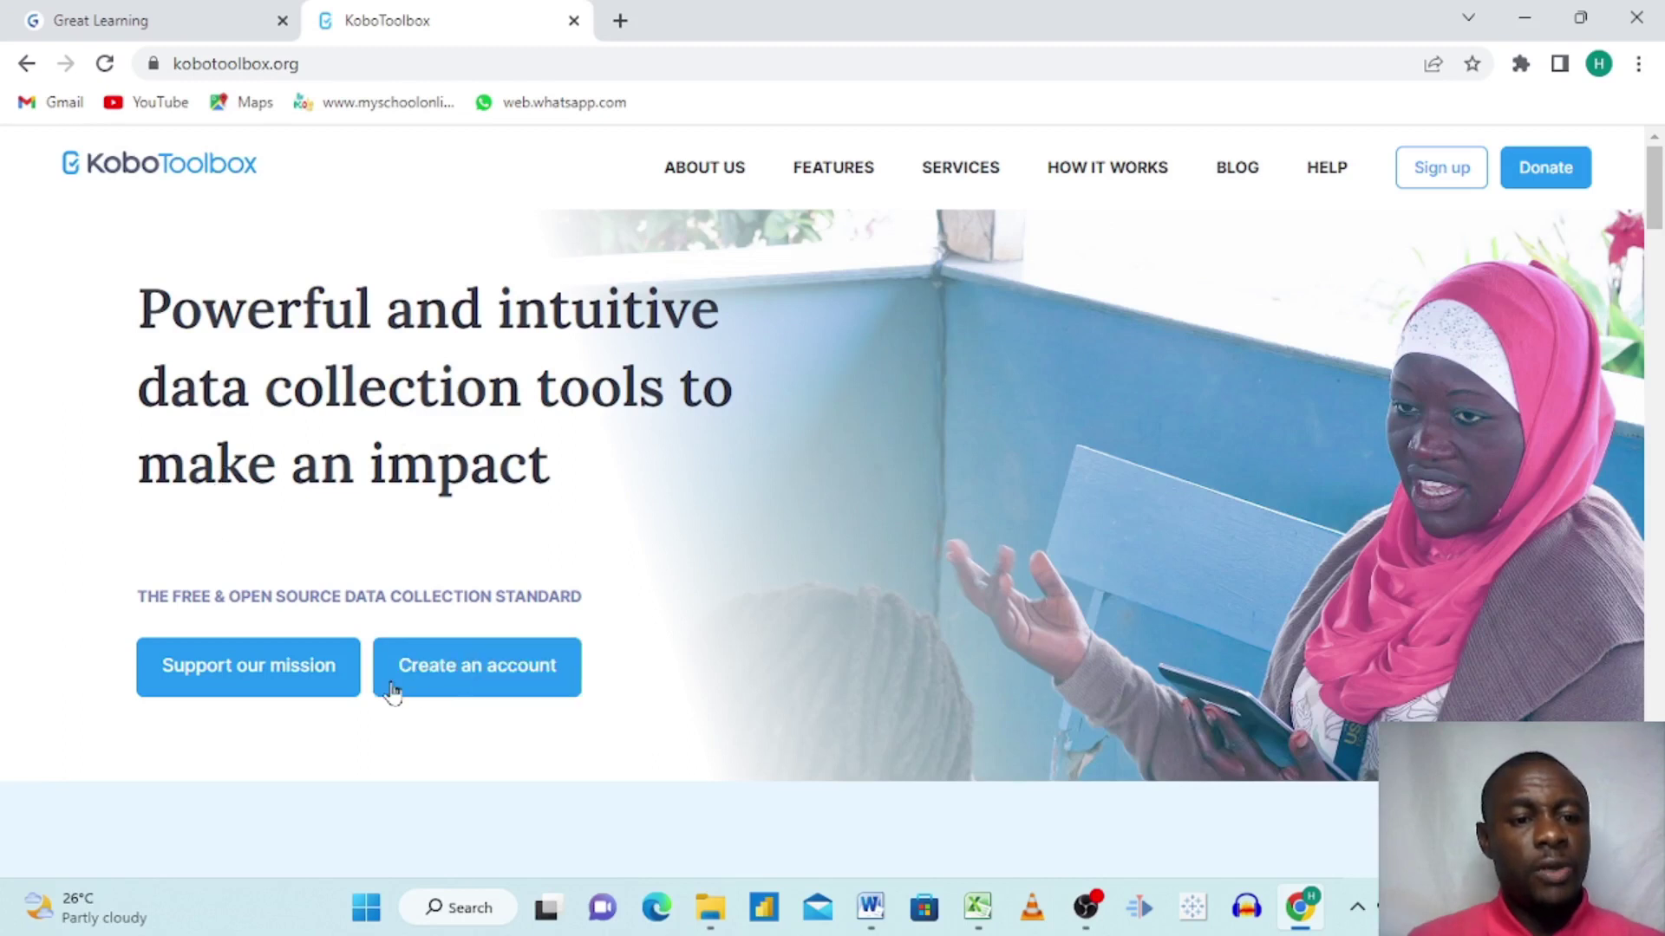
left_click(473, 685)
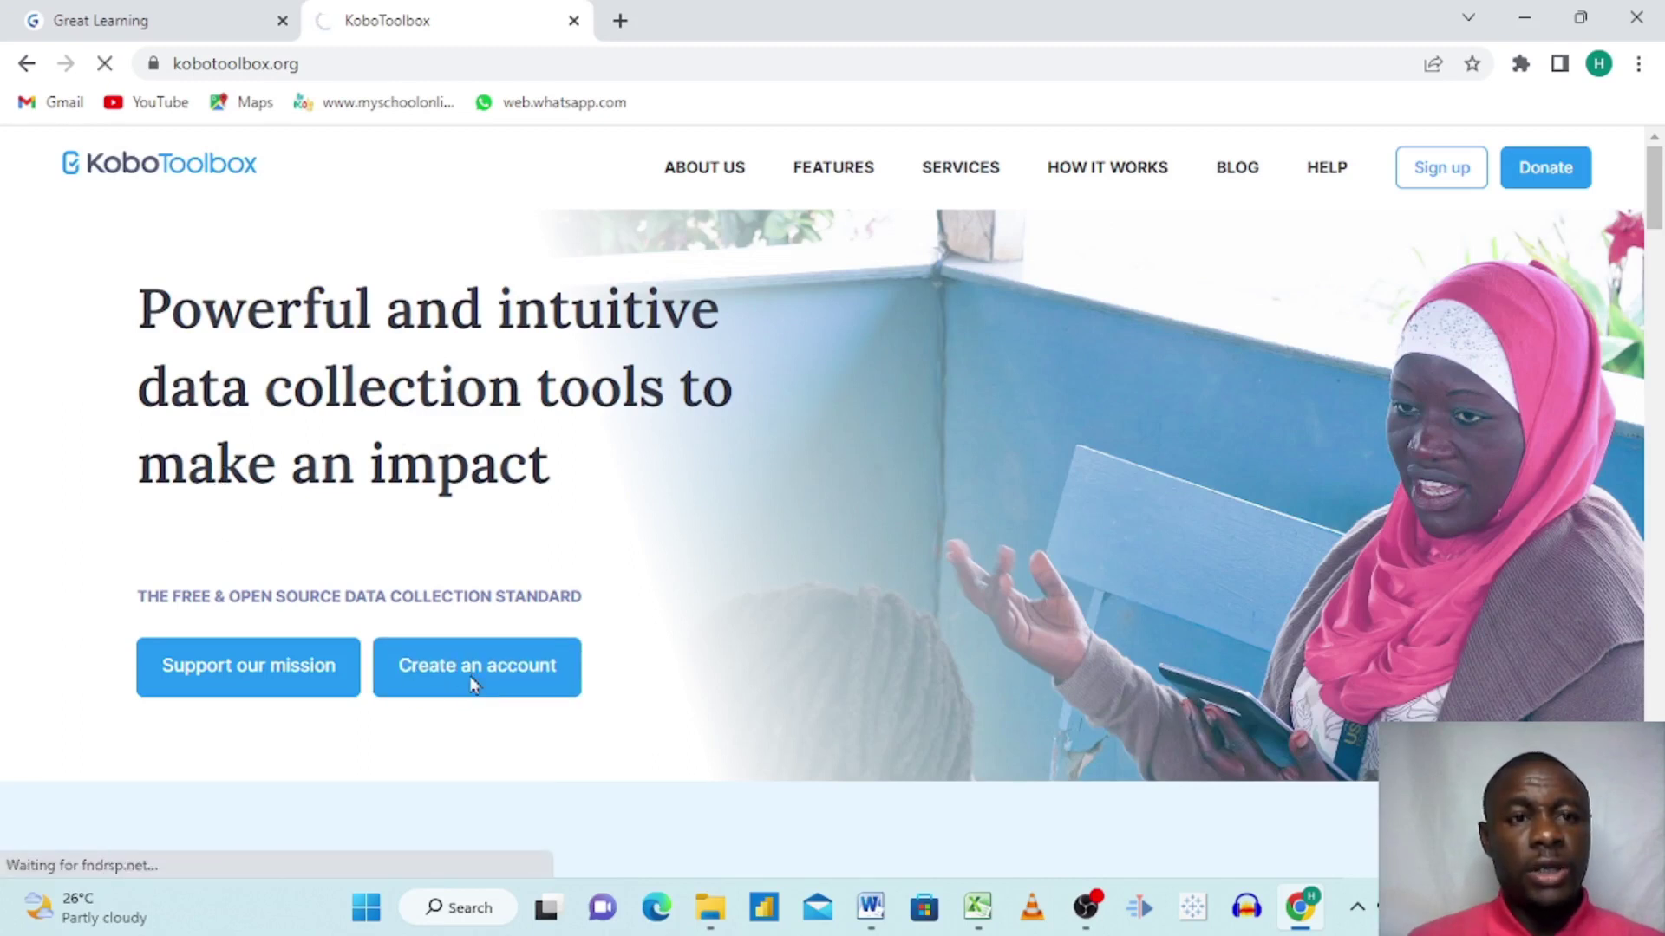
Compare the submission, data storage and project limits of the Global server and the Humanitarian server.
scroll(795, 654, "down", 5)
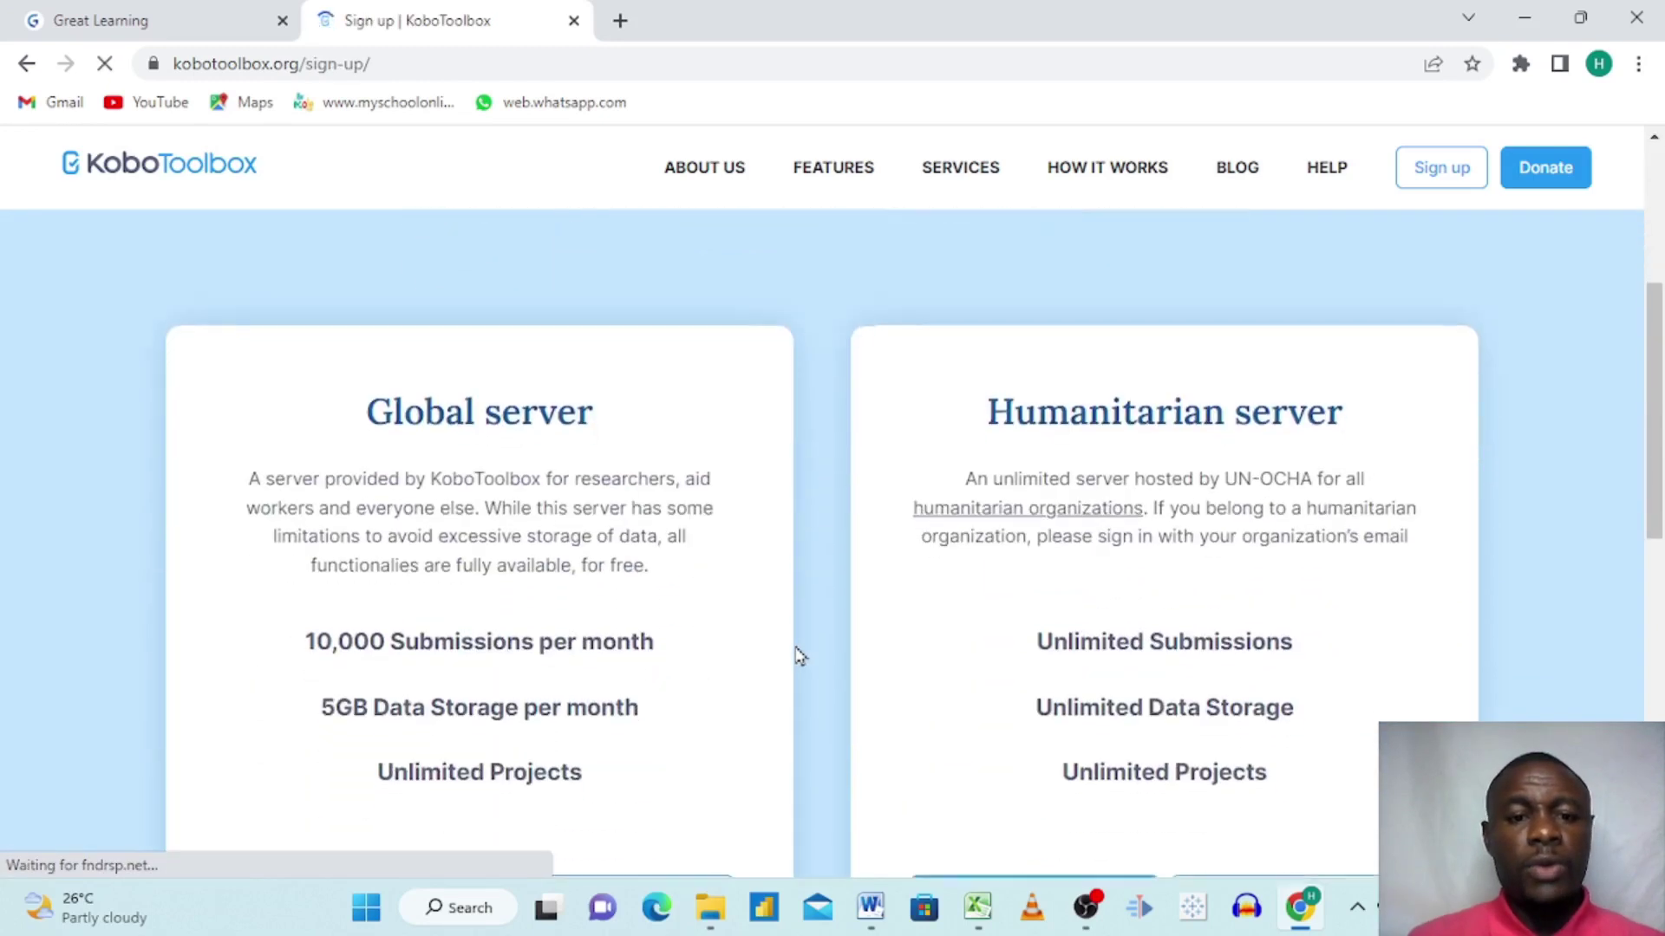
scroll(794, 655, "down", 2)
scroll(793, 656, "up", 2)
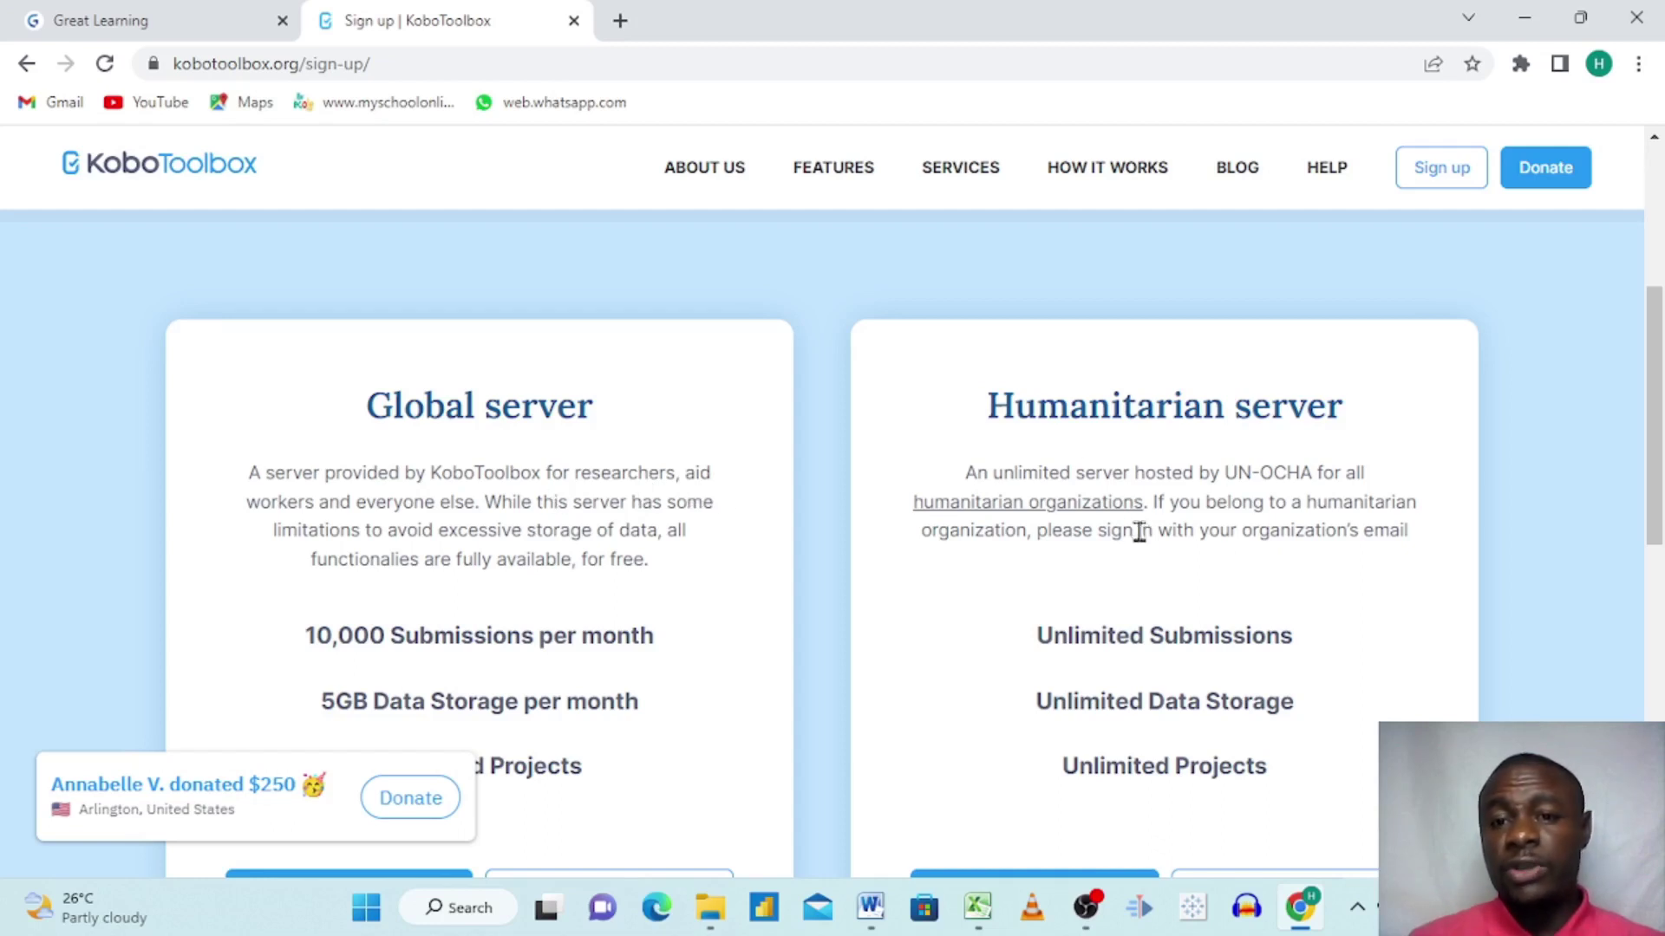
scroll(1288, 581, "down", 2)
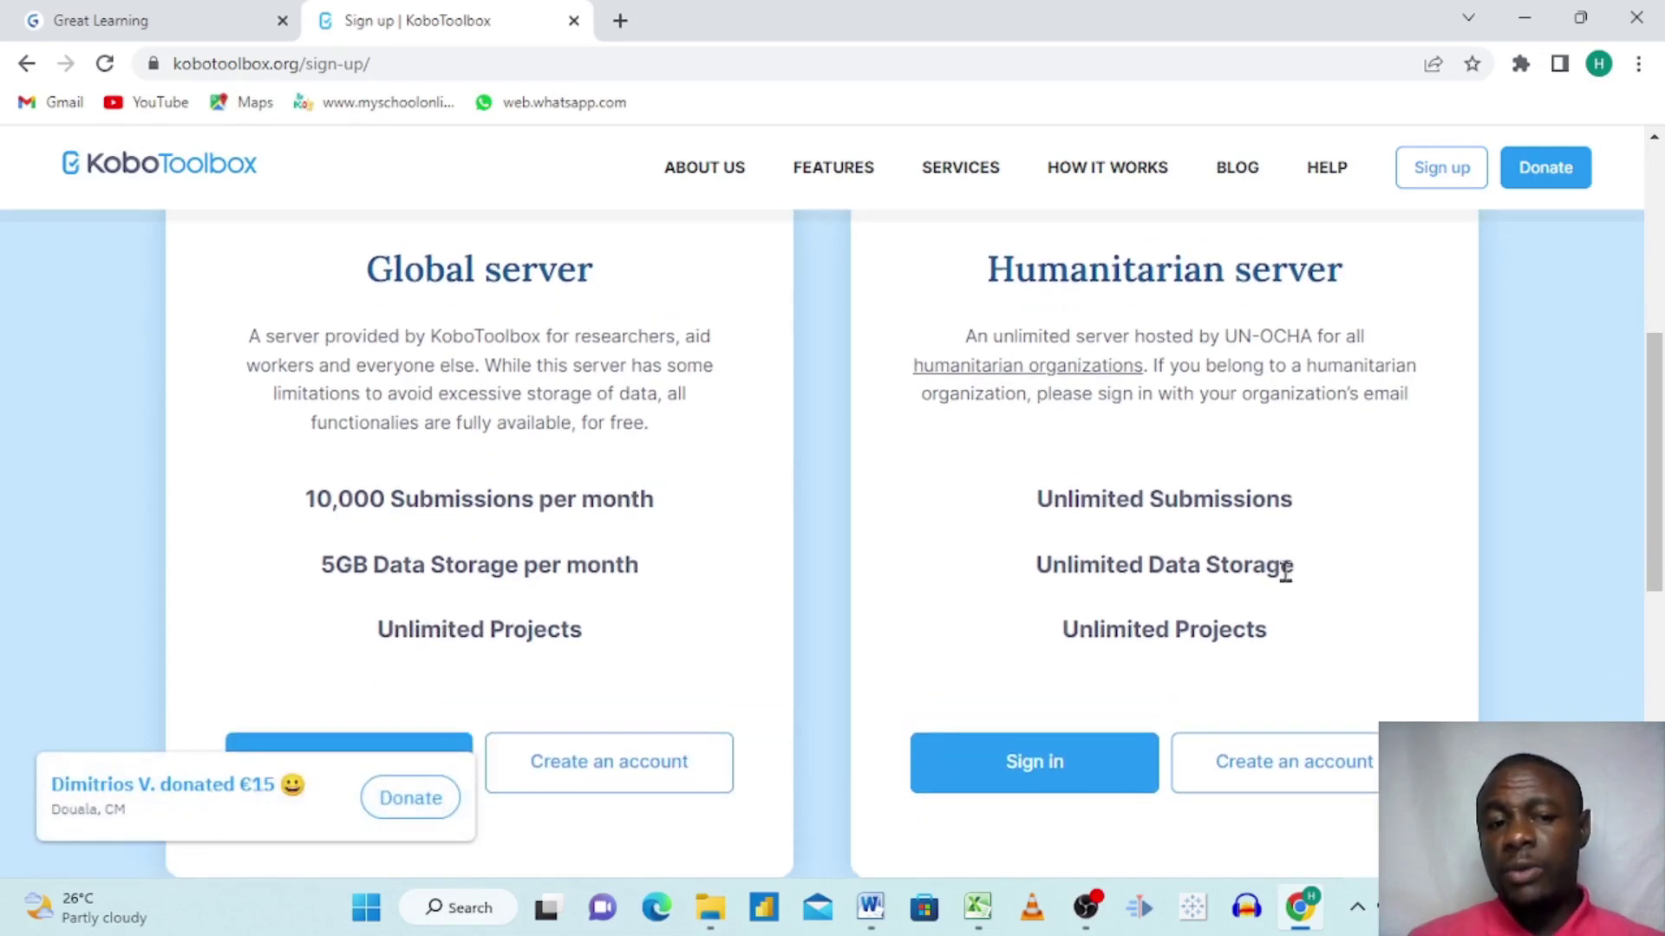
scroll(1285, 572, "down", 2)
scroll(1290, 582, "up", 1)
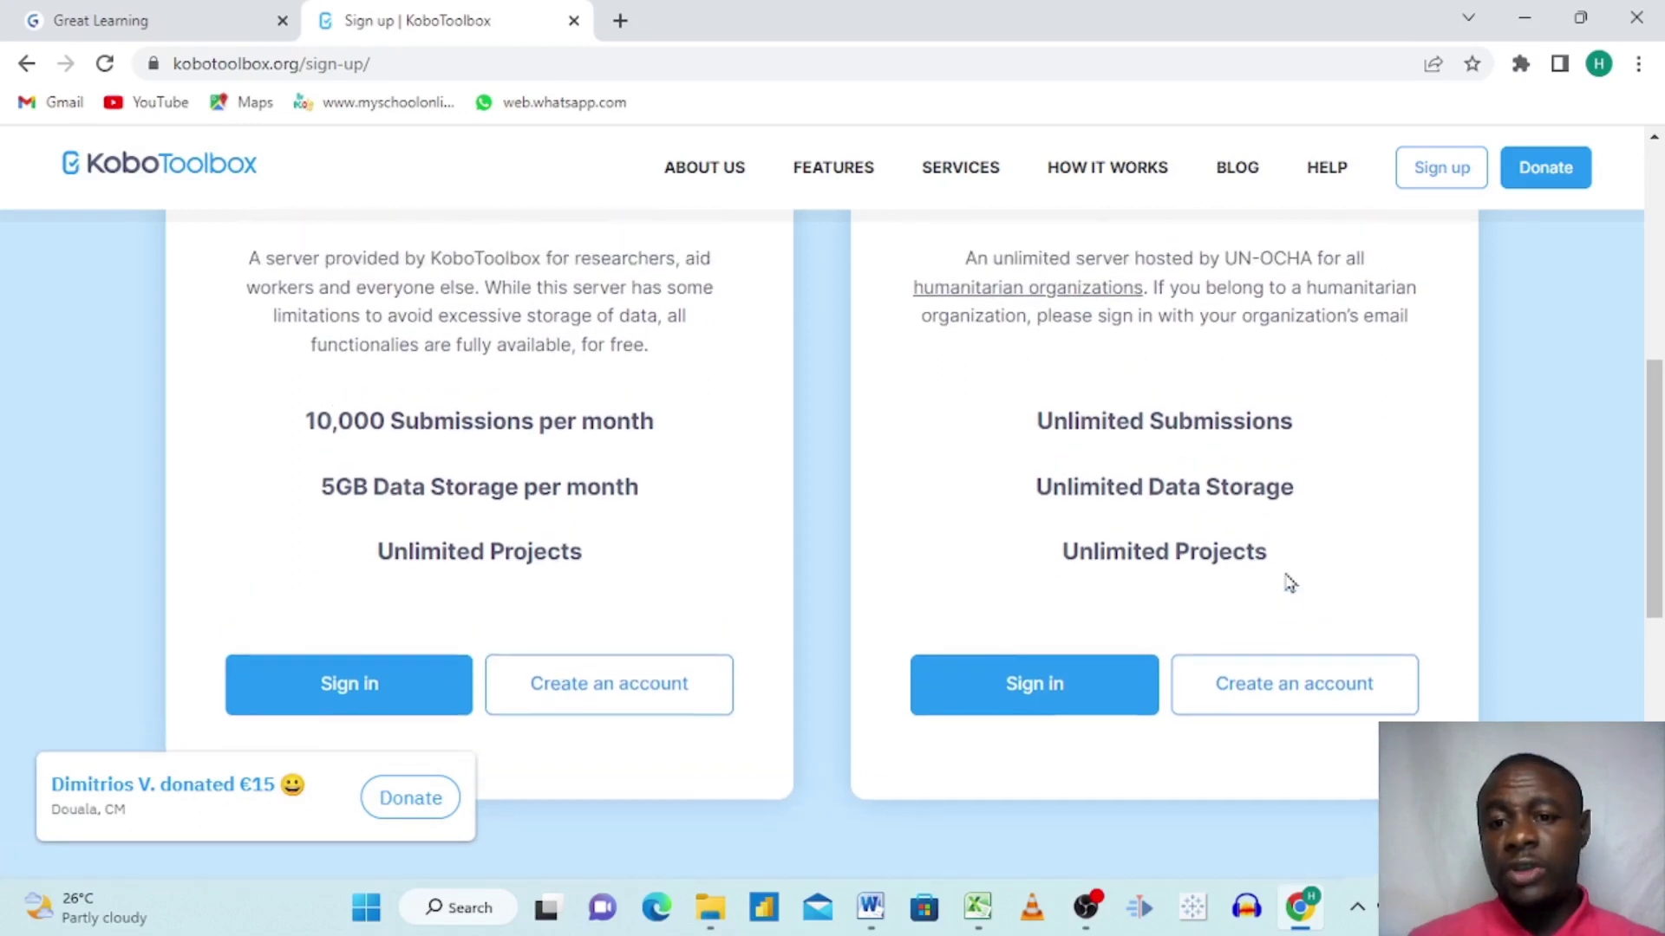
scroll(1289, 583, "down", 2)
scroll(1289, 583, "up", 1)
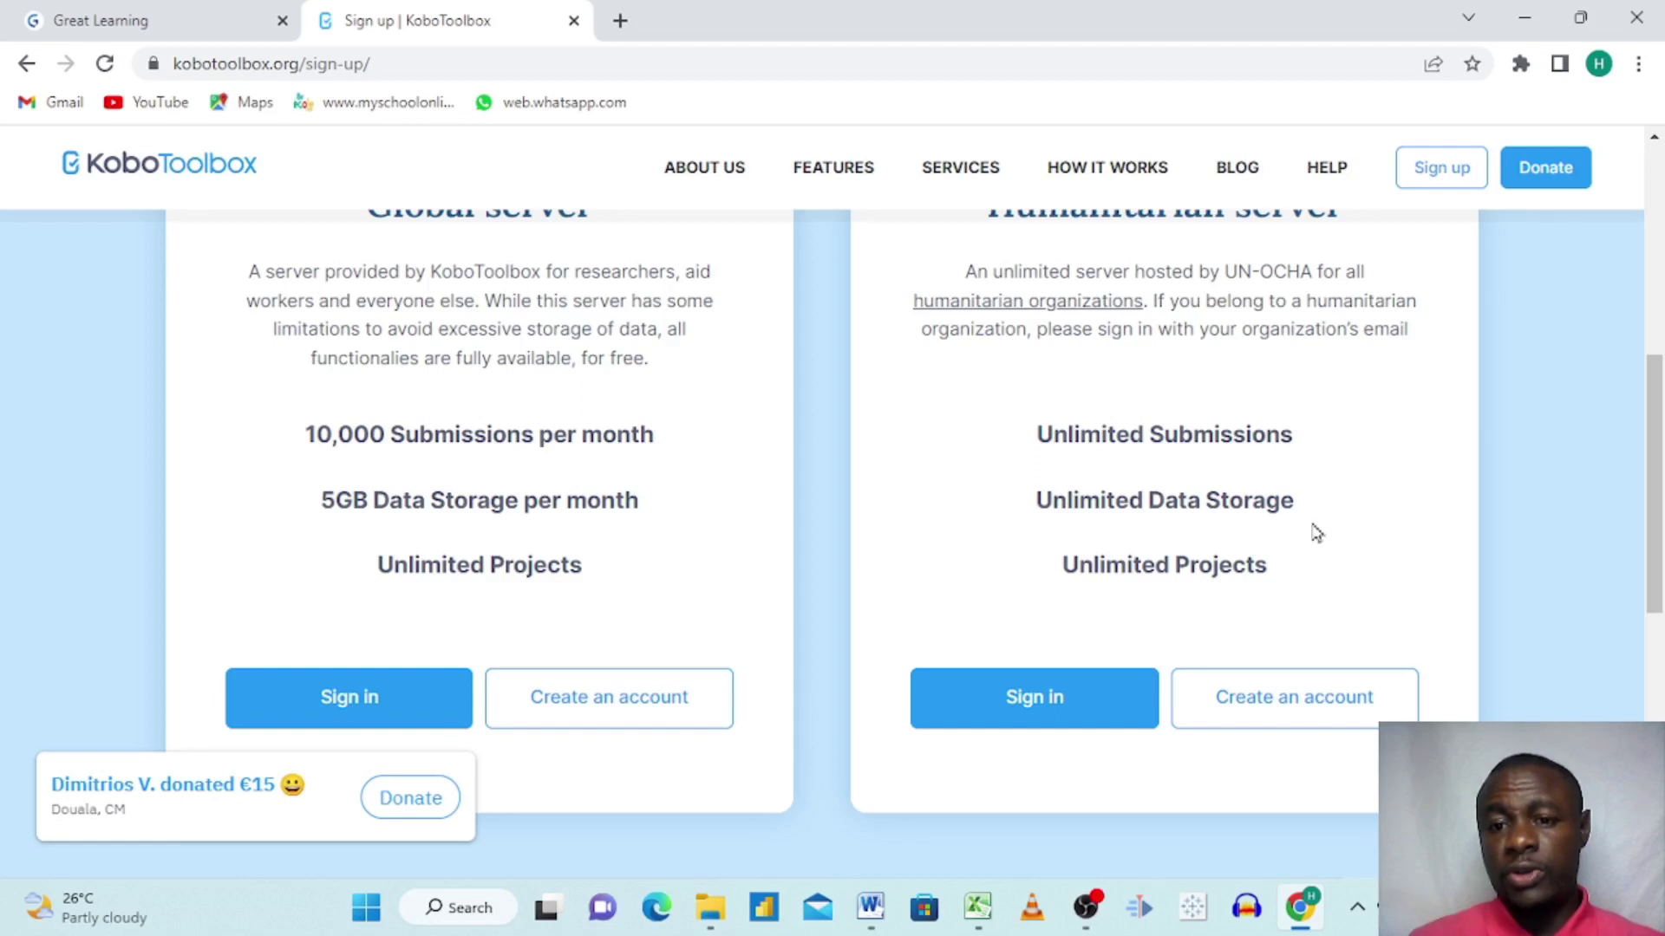
Open the Humanitarian server's account registration form and review its required fields.
left_click(1282, 706)
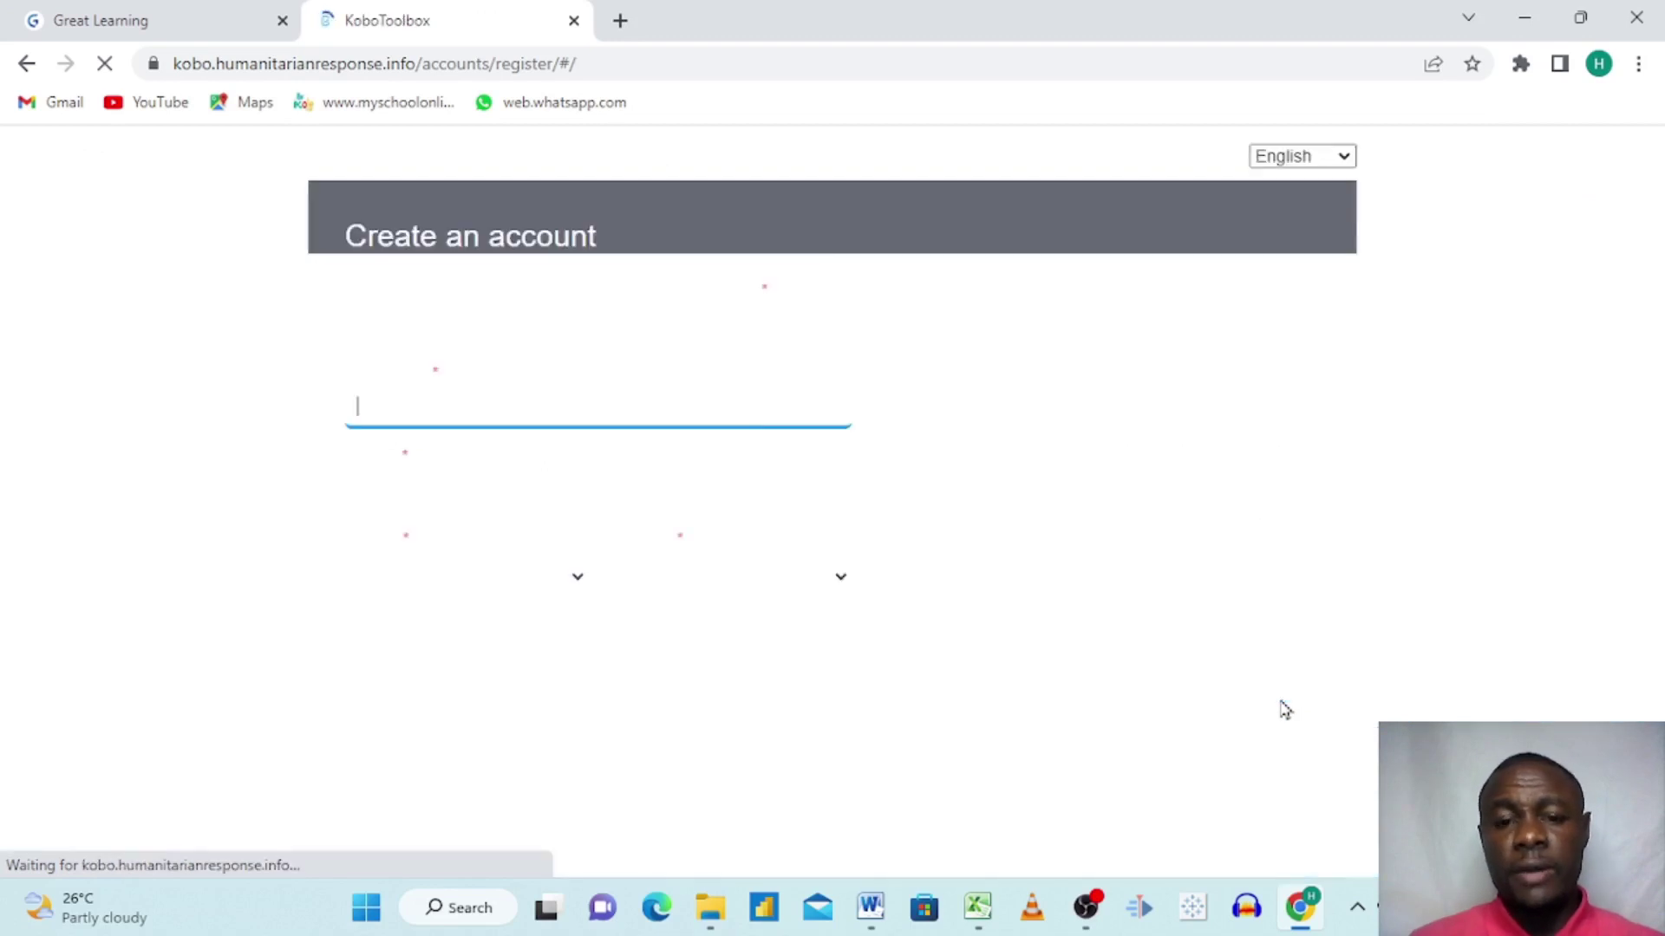
scroll(1118, 600, "down", 3)
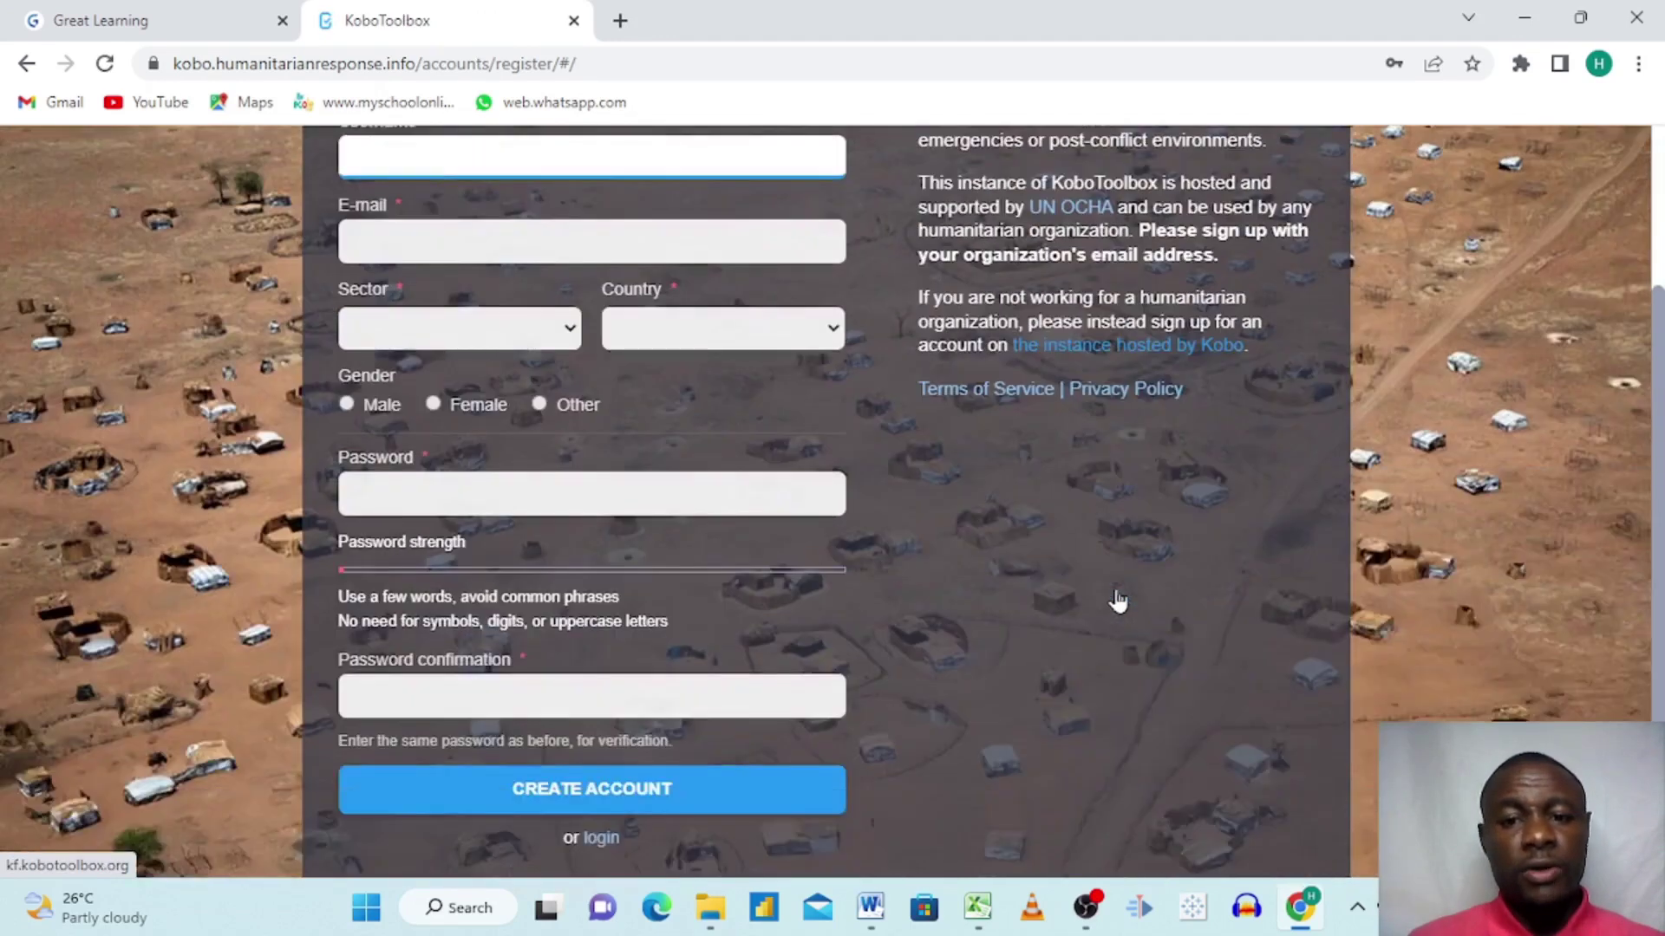
scroll(1117, 596, "down", 1)
scroll(1115, 594, "up", 3)
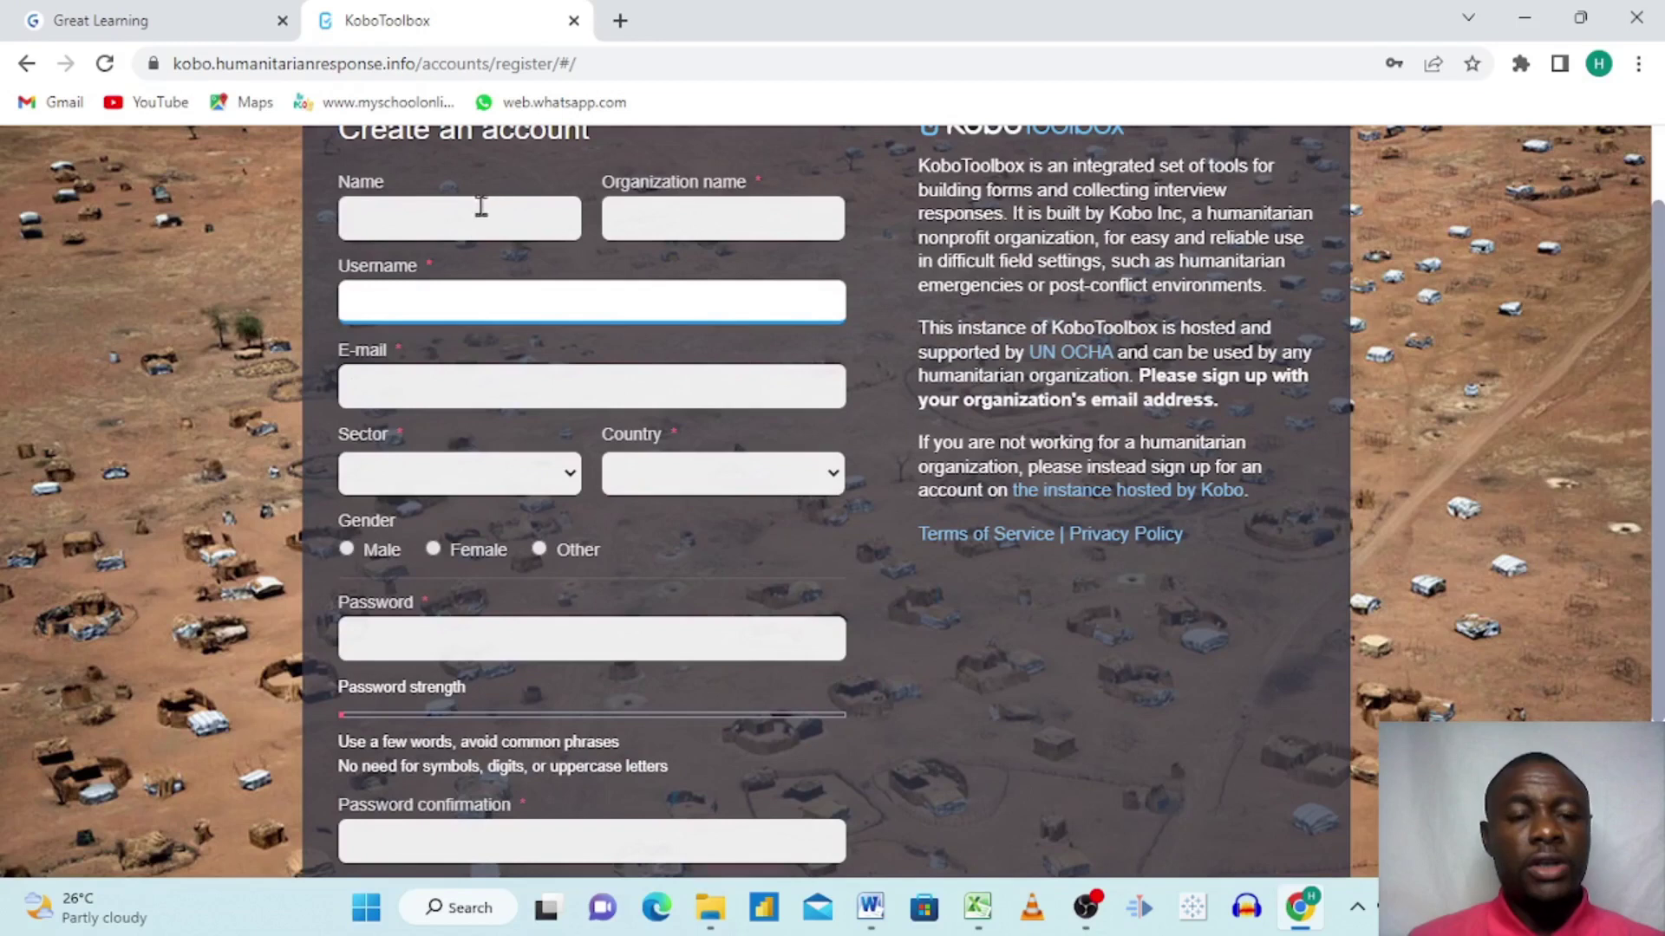
scroll(477, 221, "up", 1)
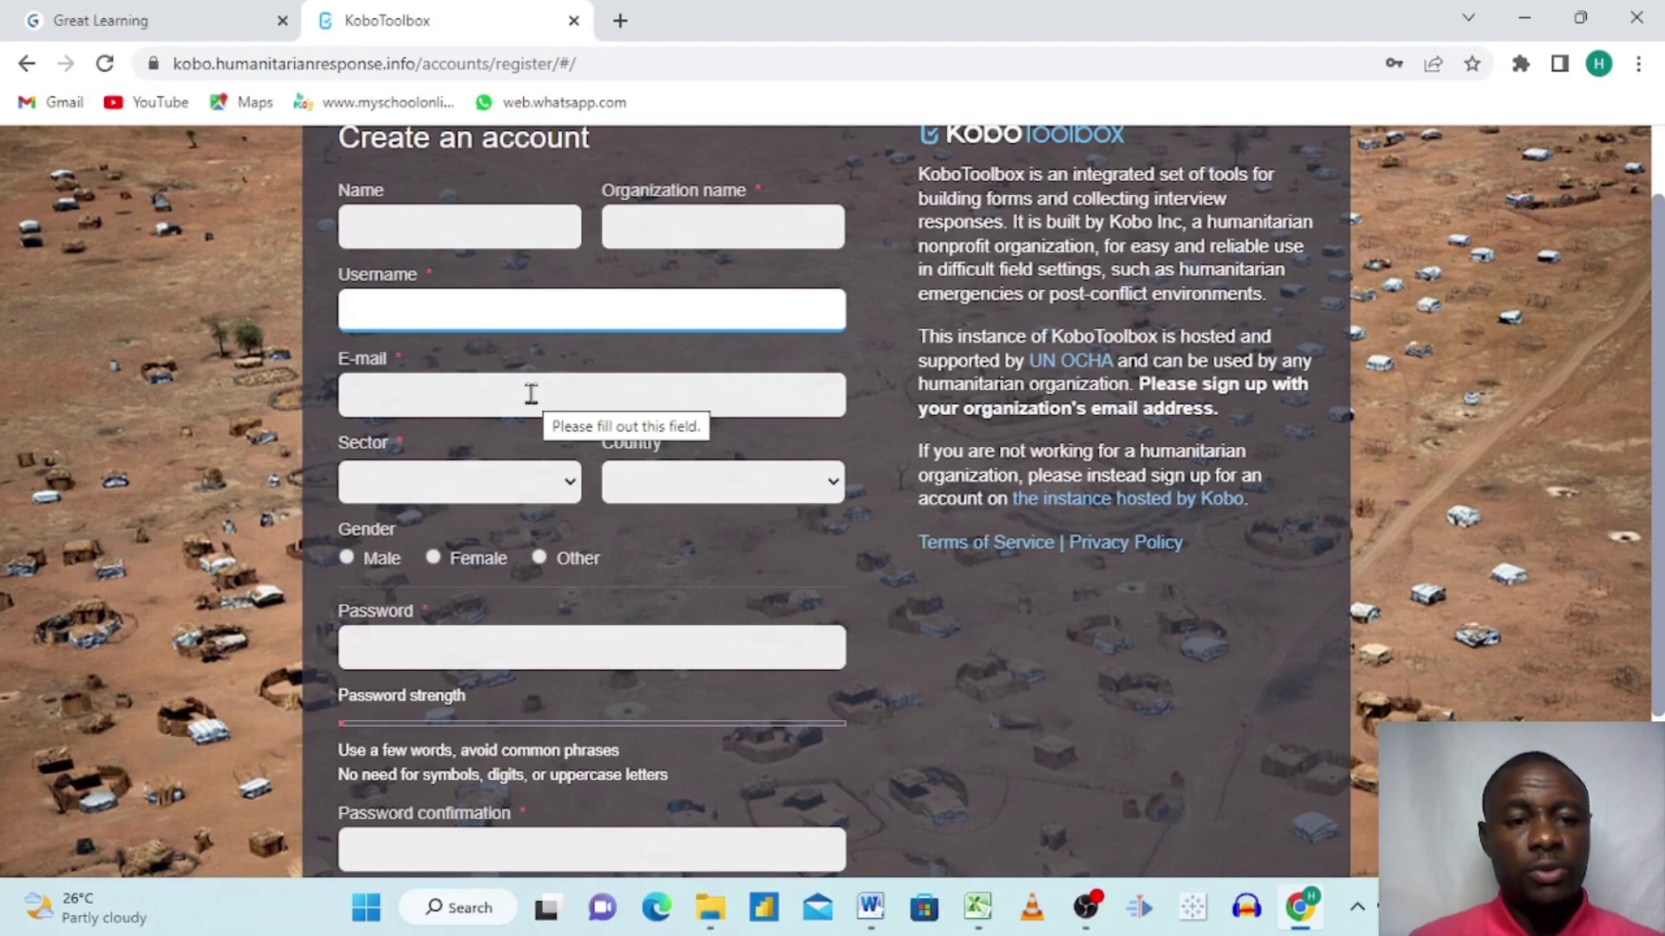
scroll(531, 395, "down", 1)
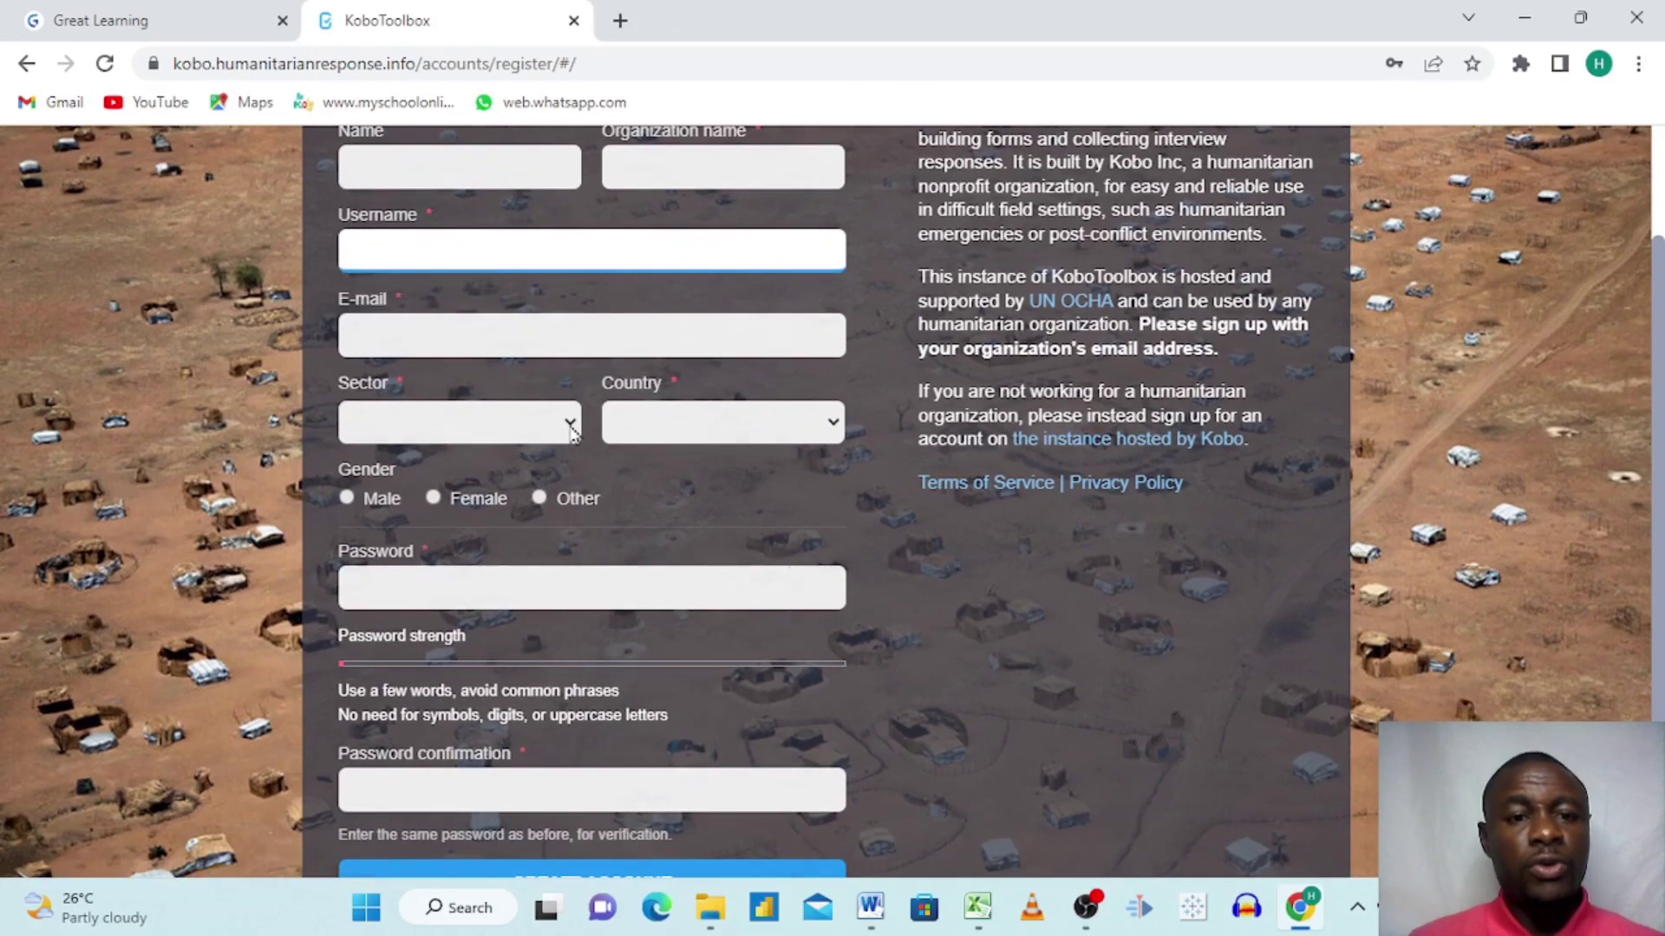
Examine the available sector and country choices in the registration form without selecting any.
left_click(571, 432)
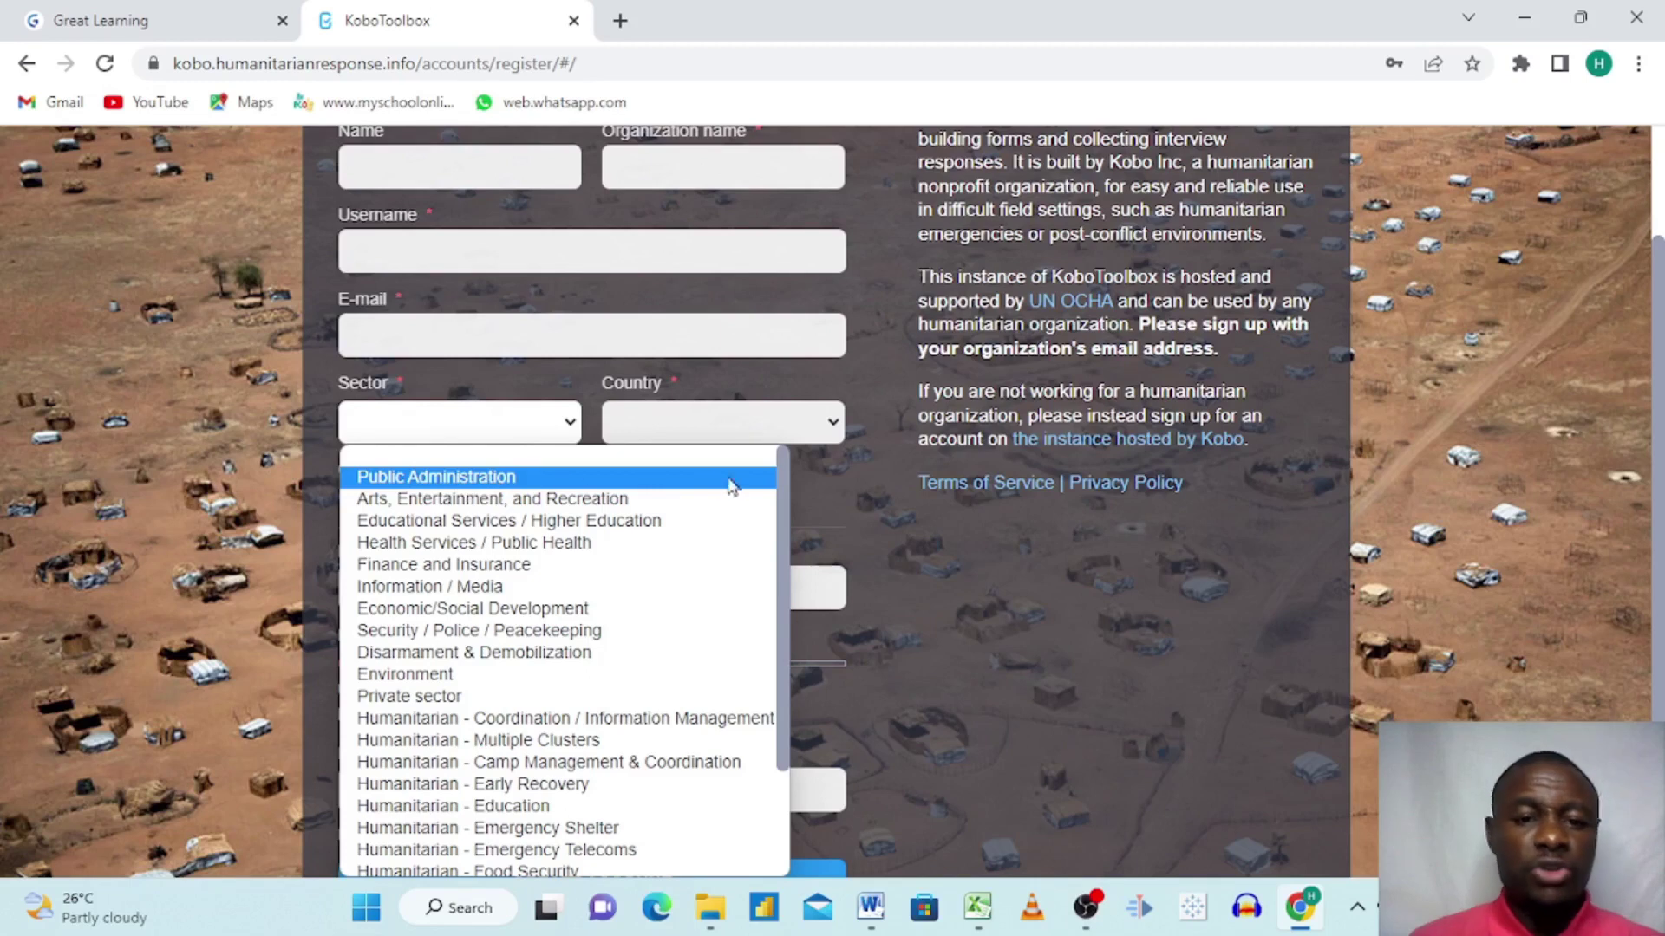
left_click(852, 494)
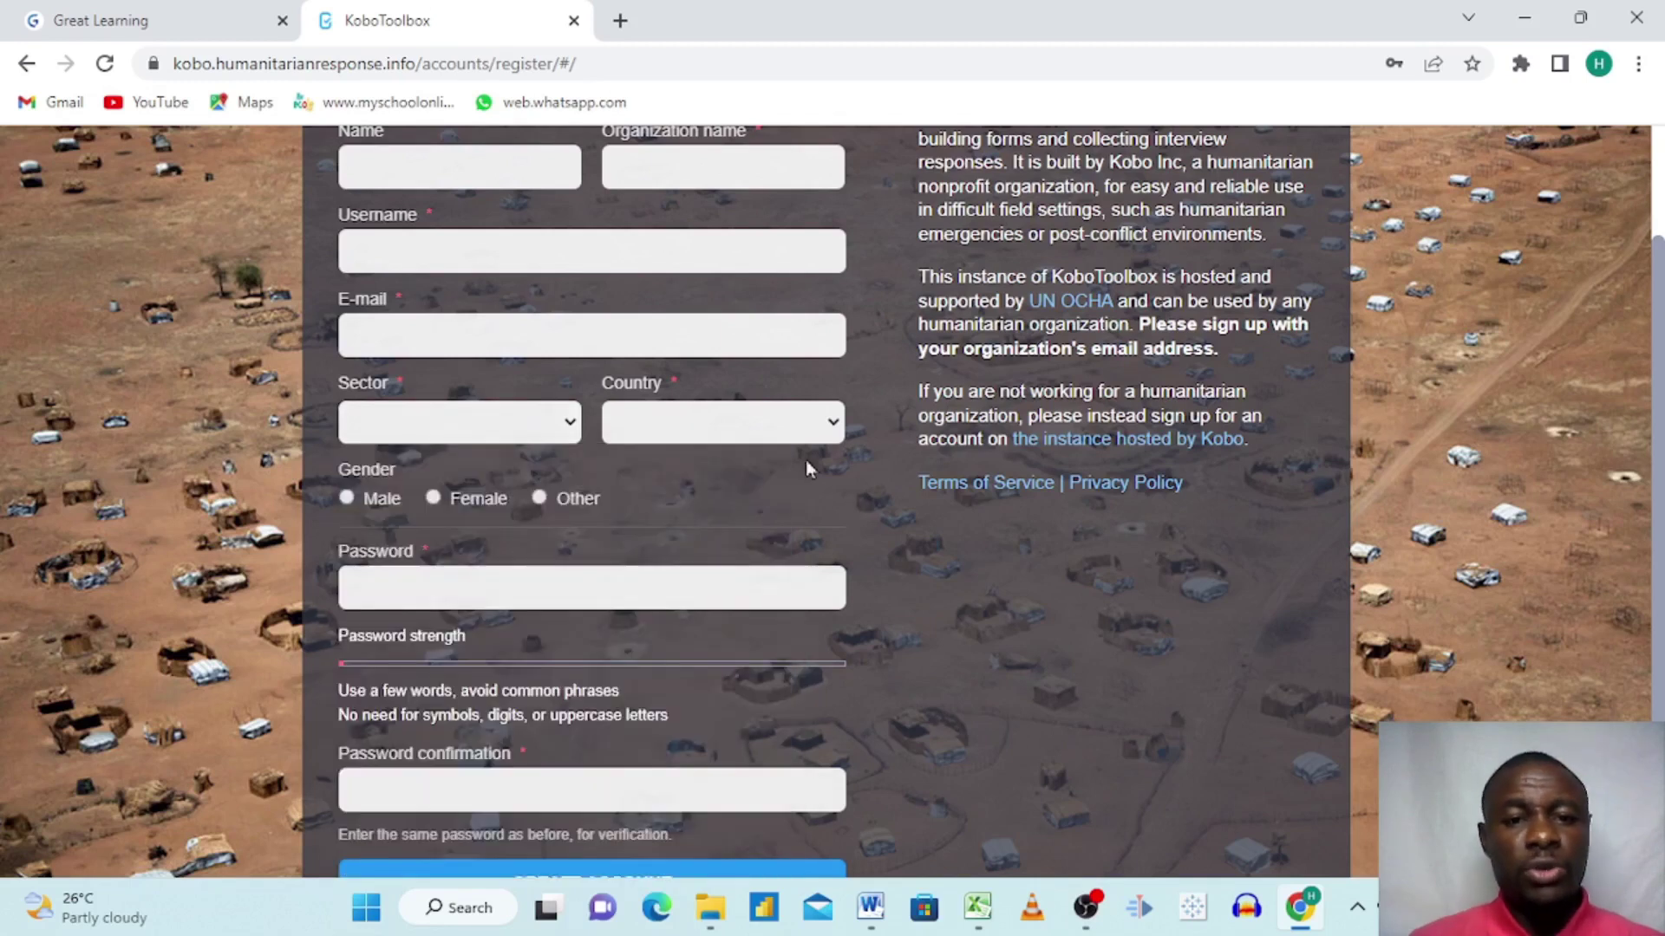
left_click(833, 425)
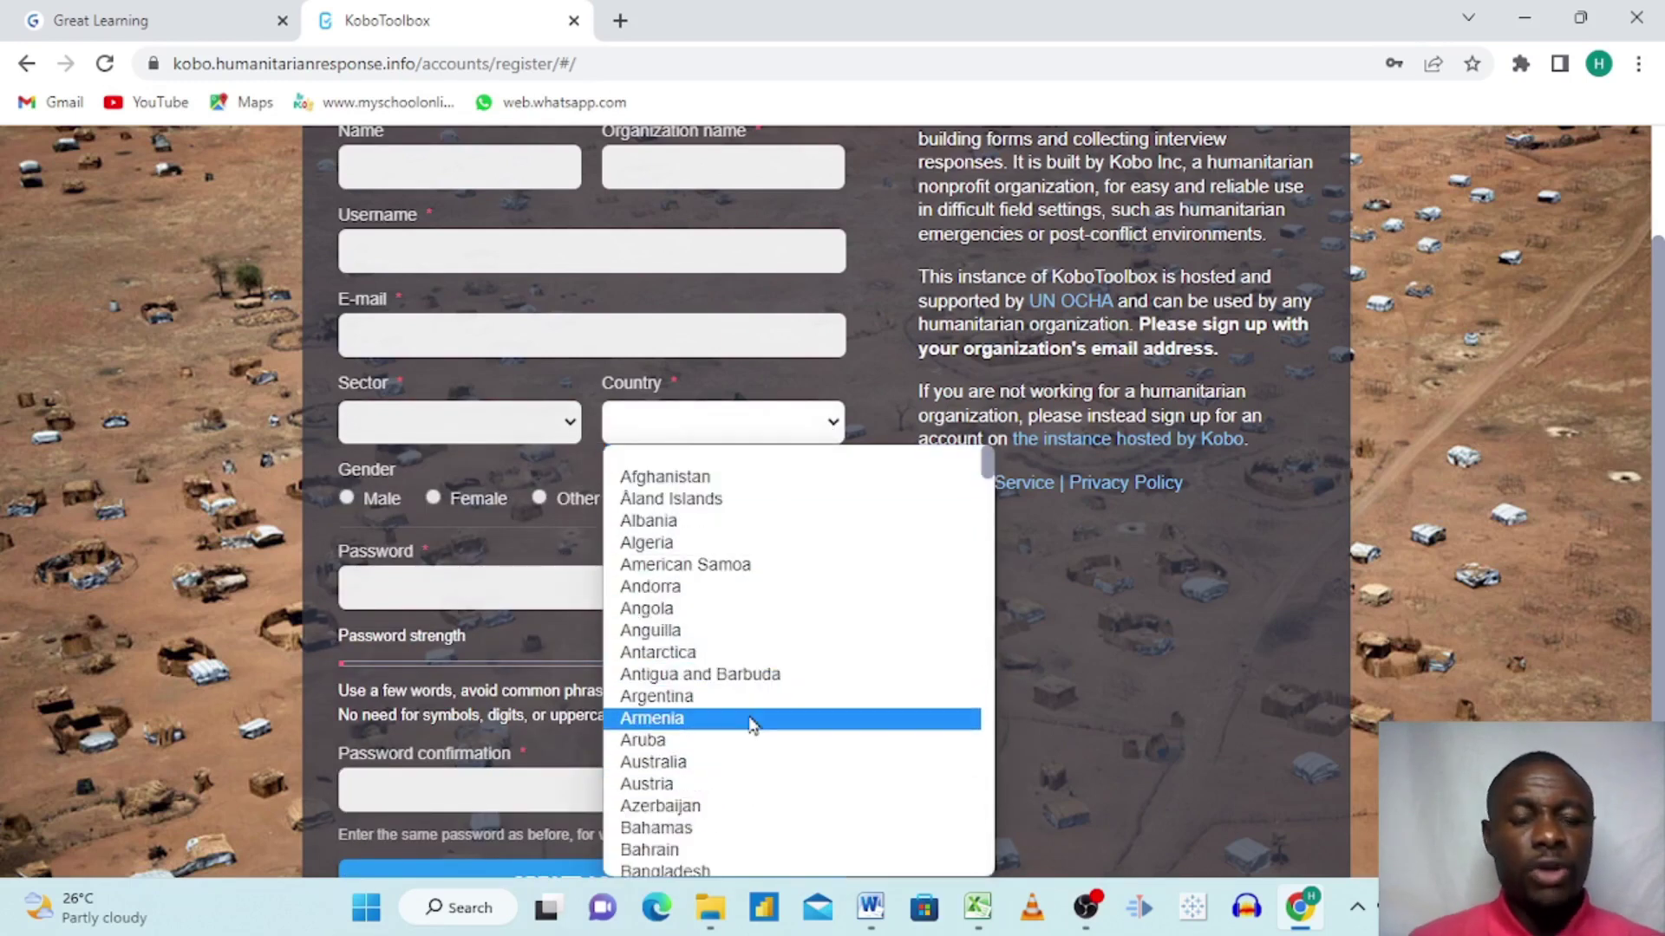
scroll(752, 725, "down", 8)
scroll(753, 725, "down", 5)
scroll(751, 725, "down", 4)
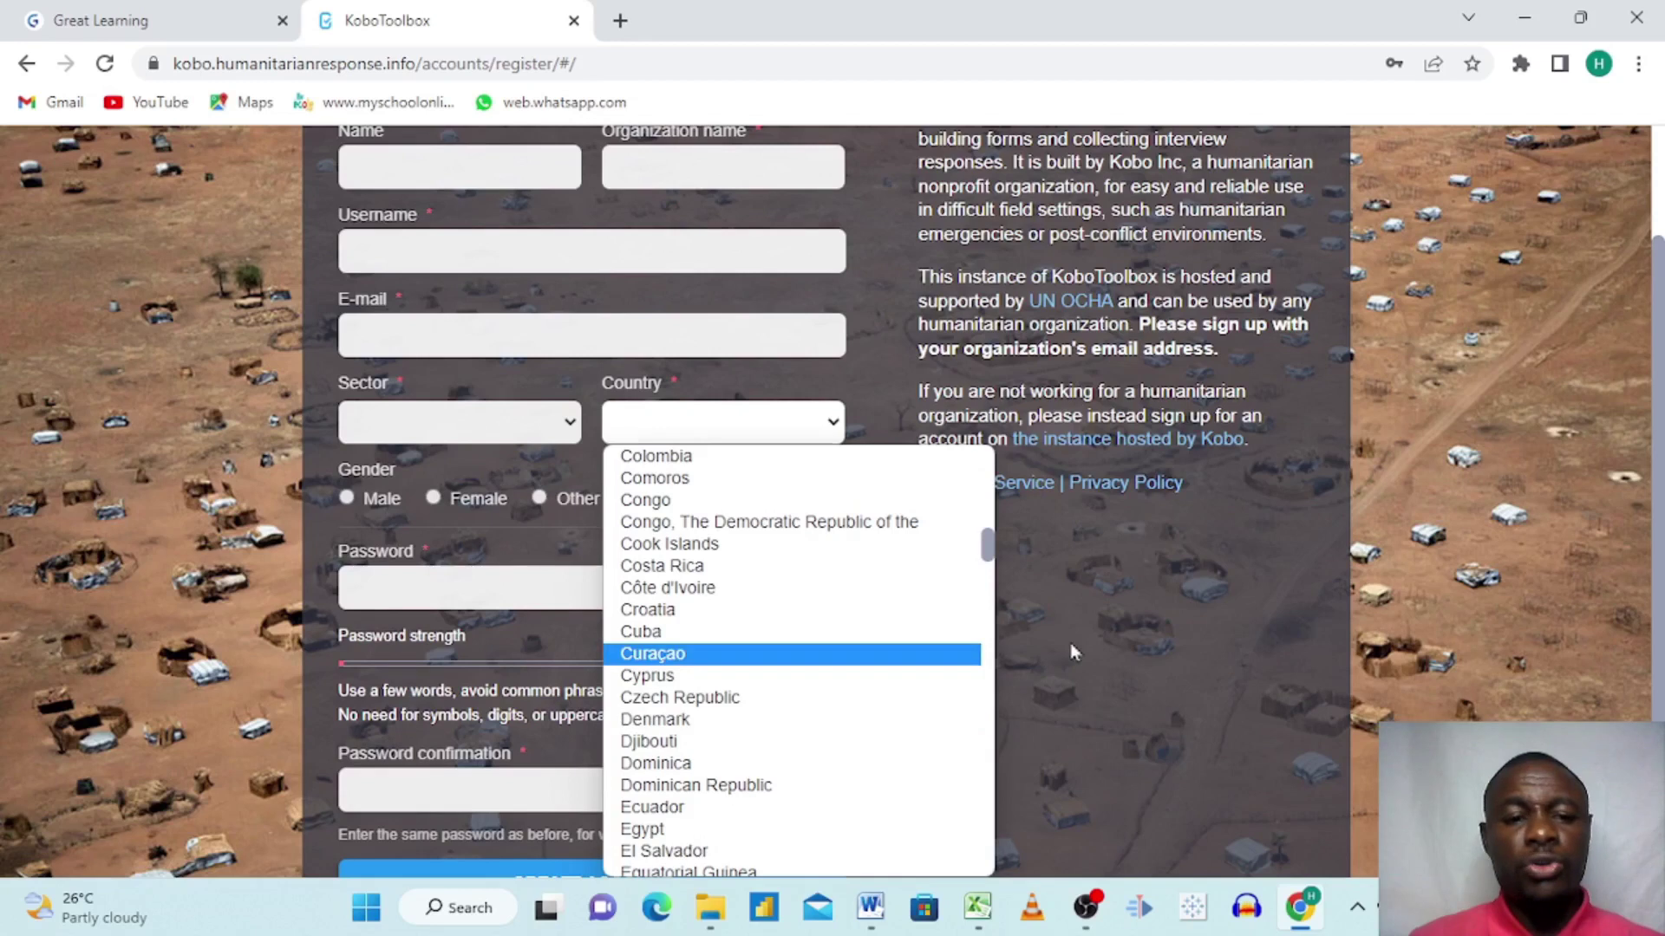
left_click(1070, 642)
Examine the password and password confirmation fields of the registration form, leaving both empty.
scroll(689, 639, "down", 1)
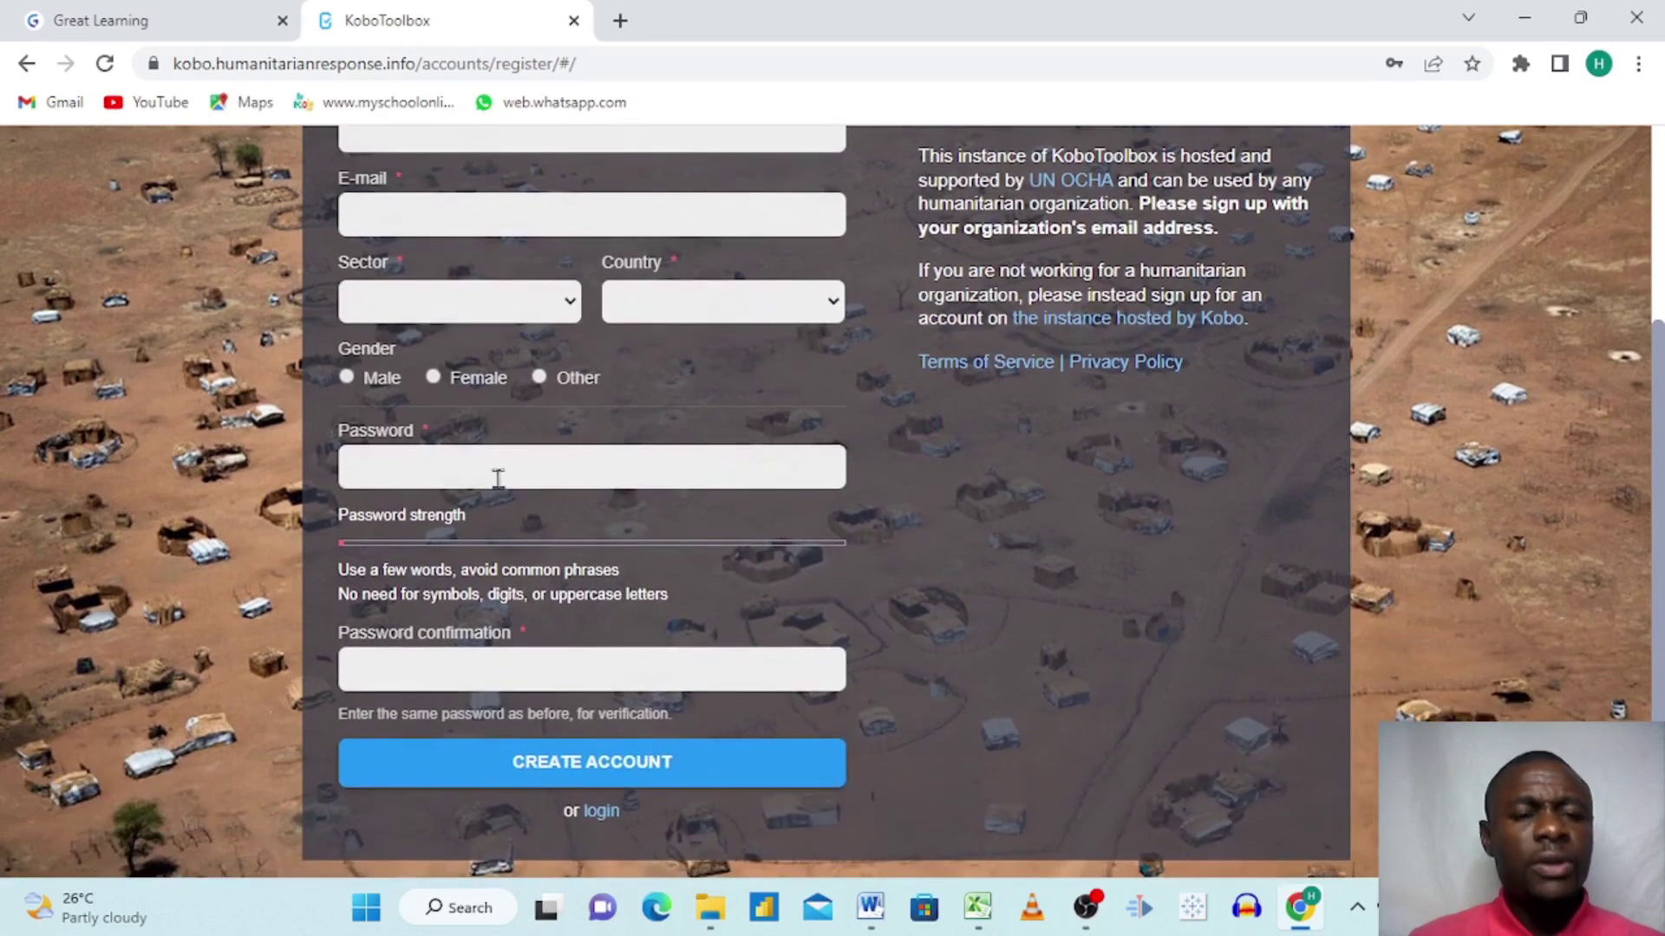
left_click(475, 460)
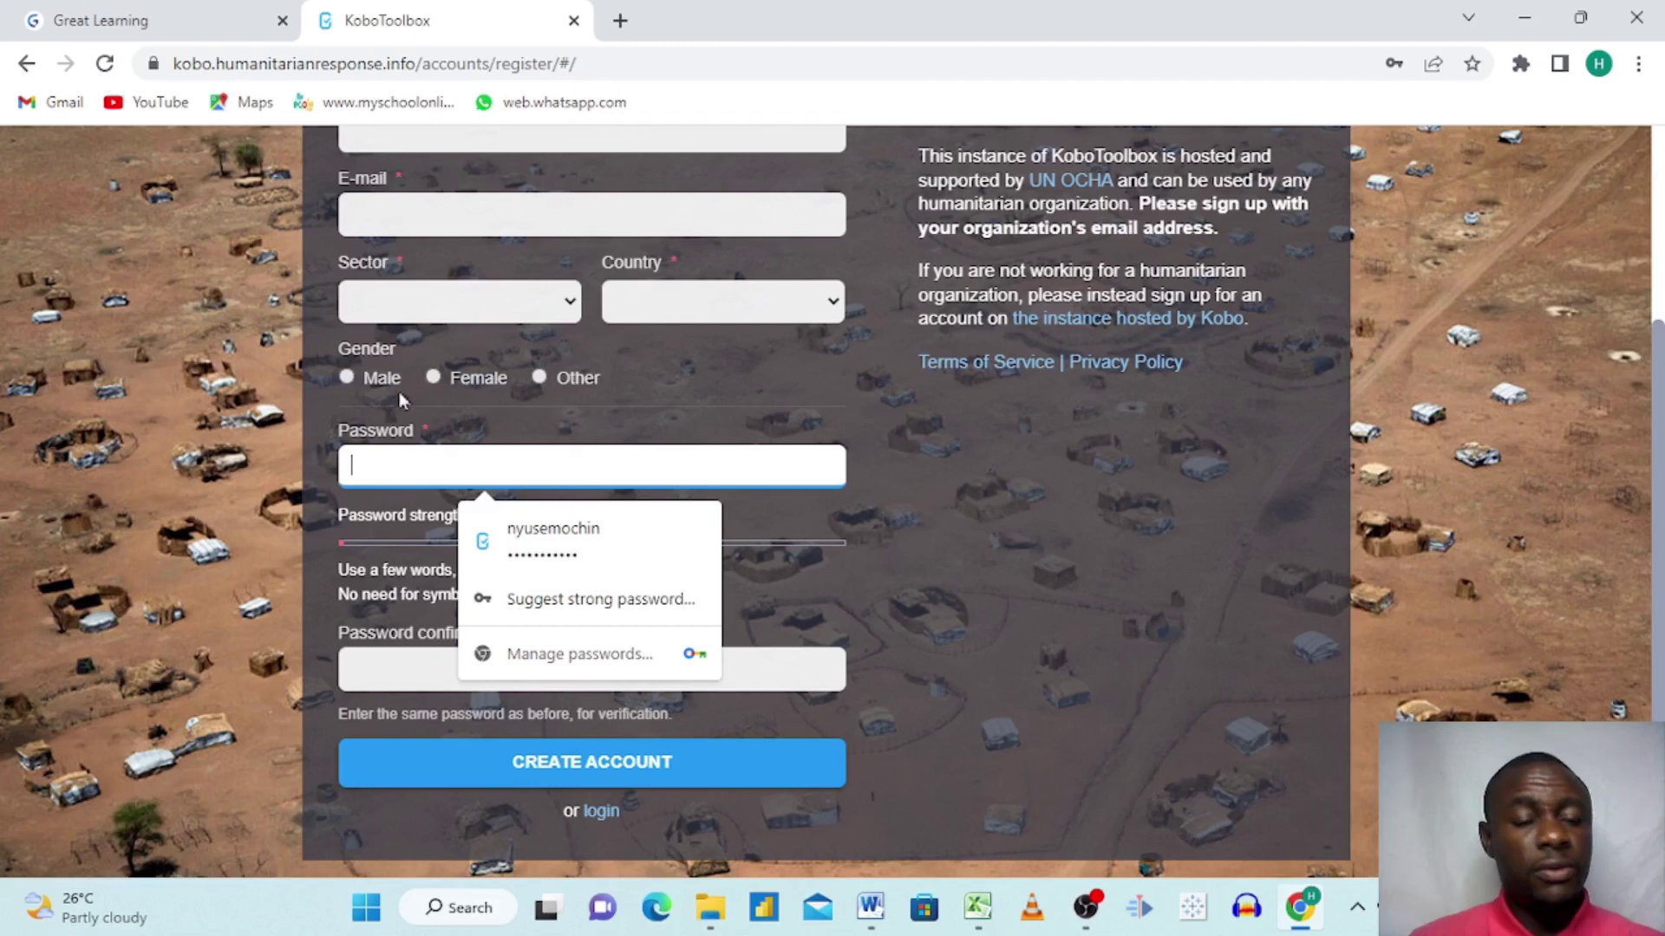
left_click(379, 666)
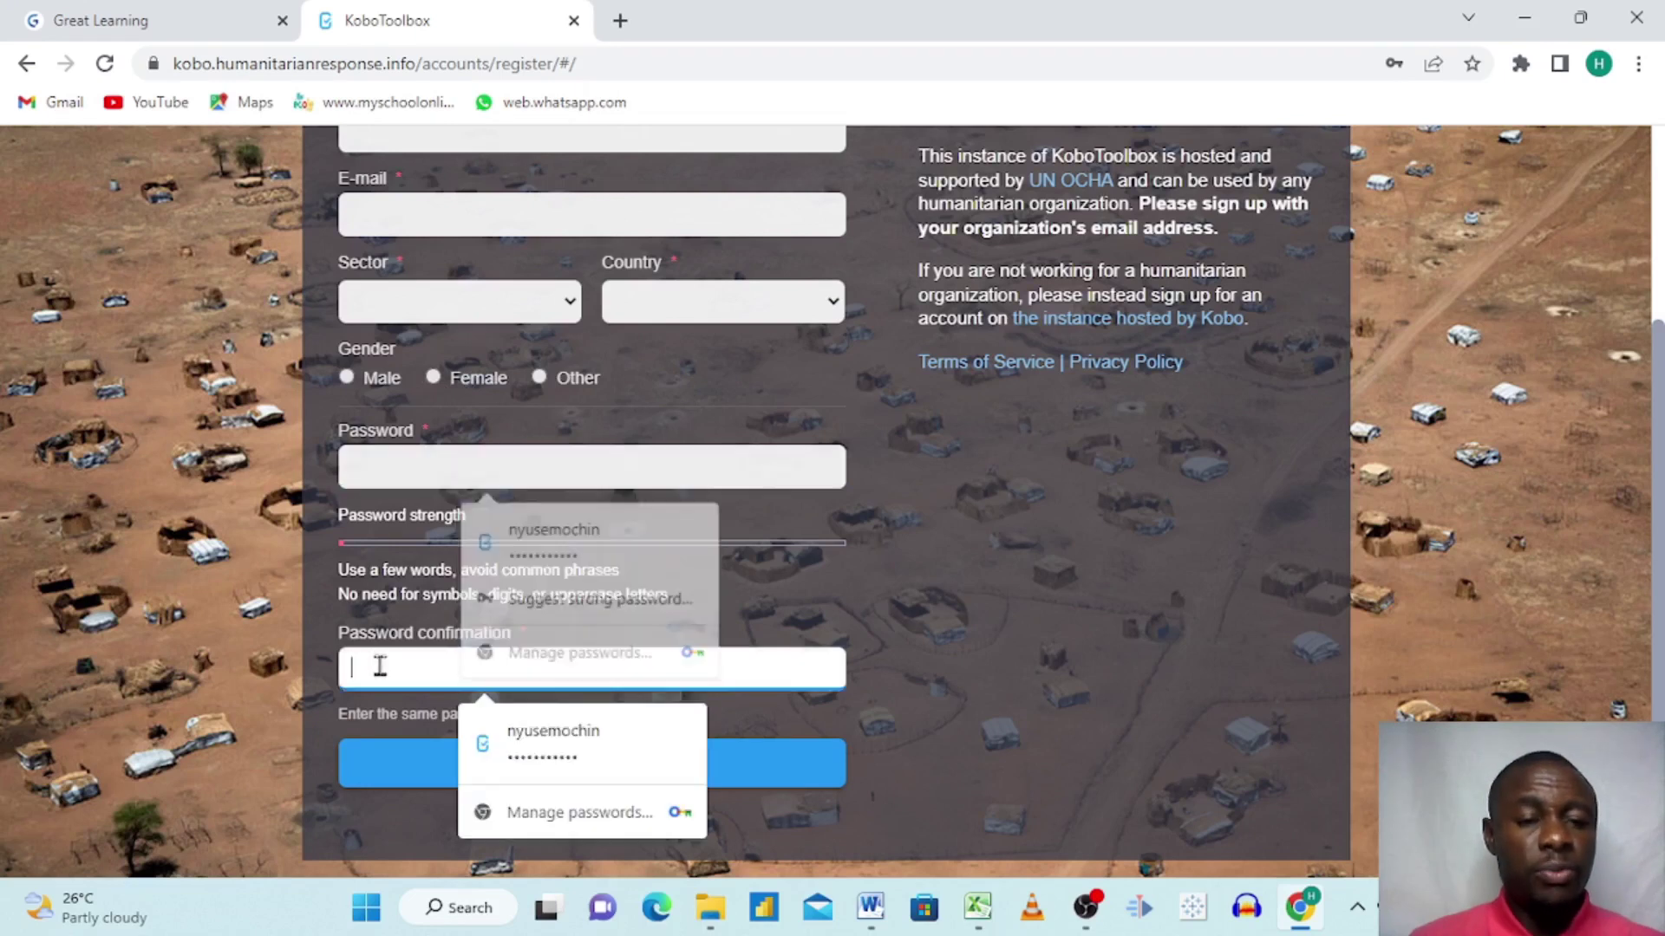
left_click(395, 472)
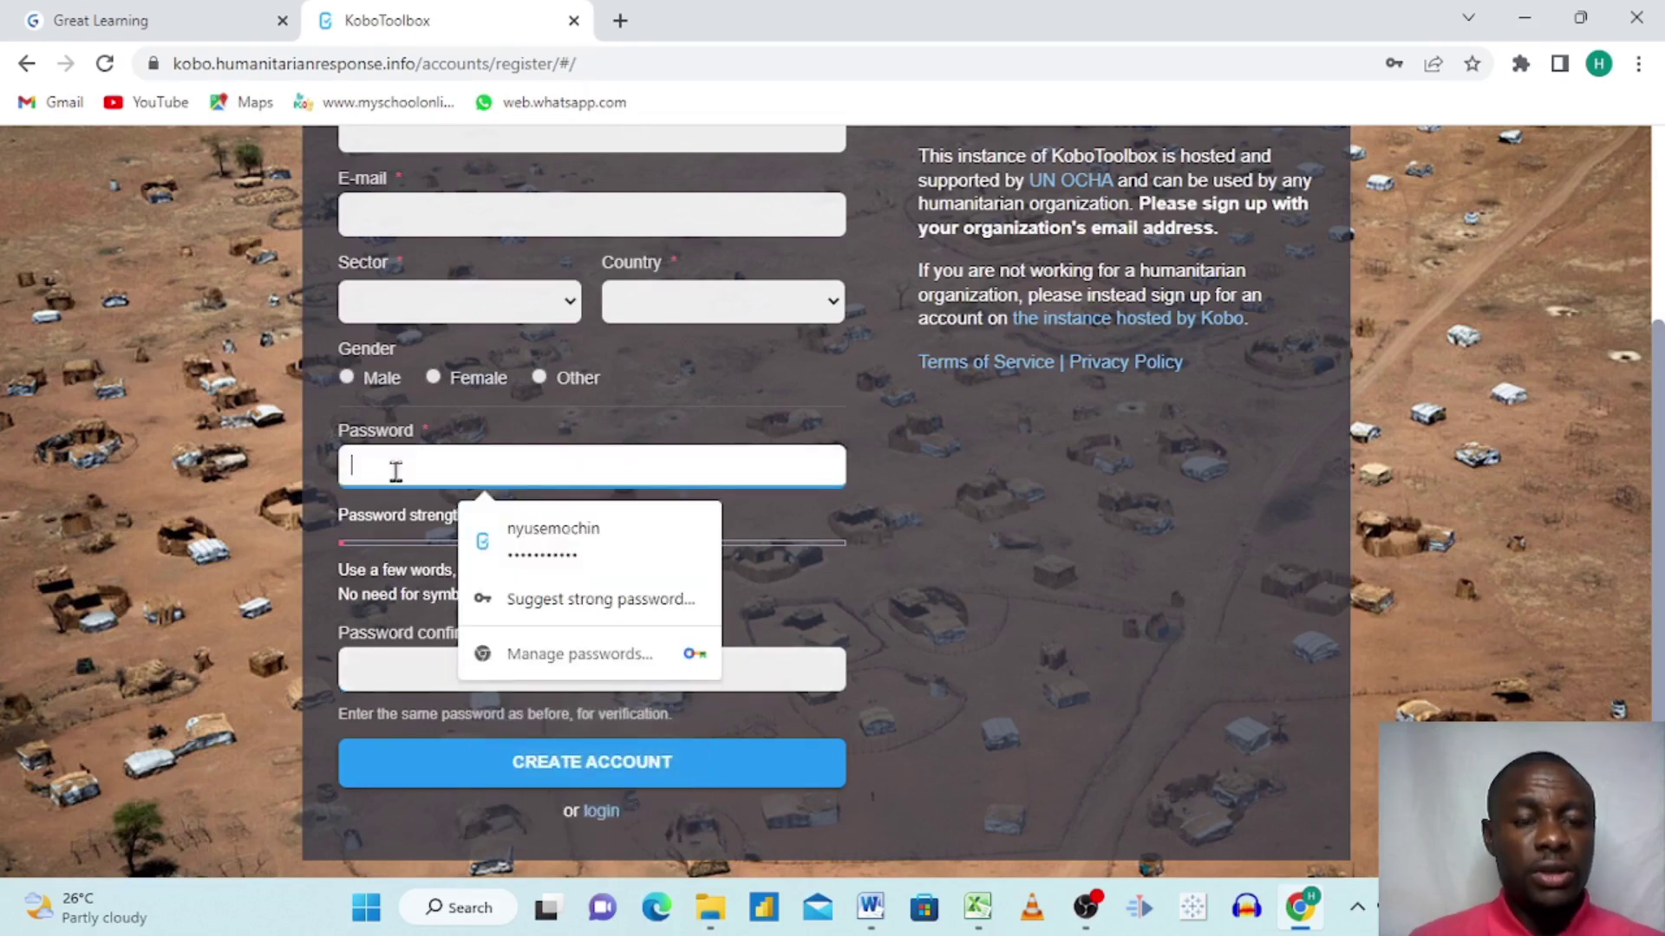
left_click(376, 664)
scroll(805, 574, "down", 1)
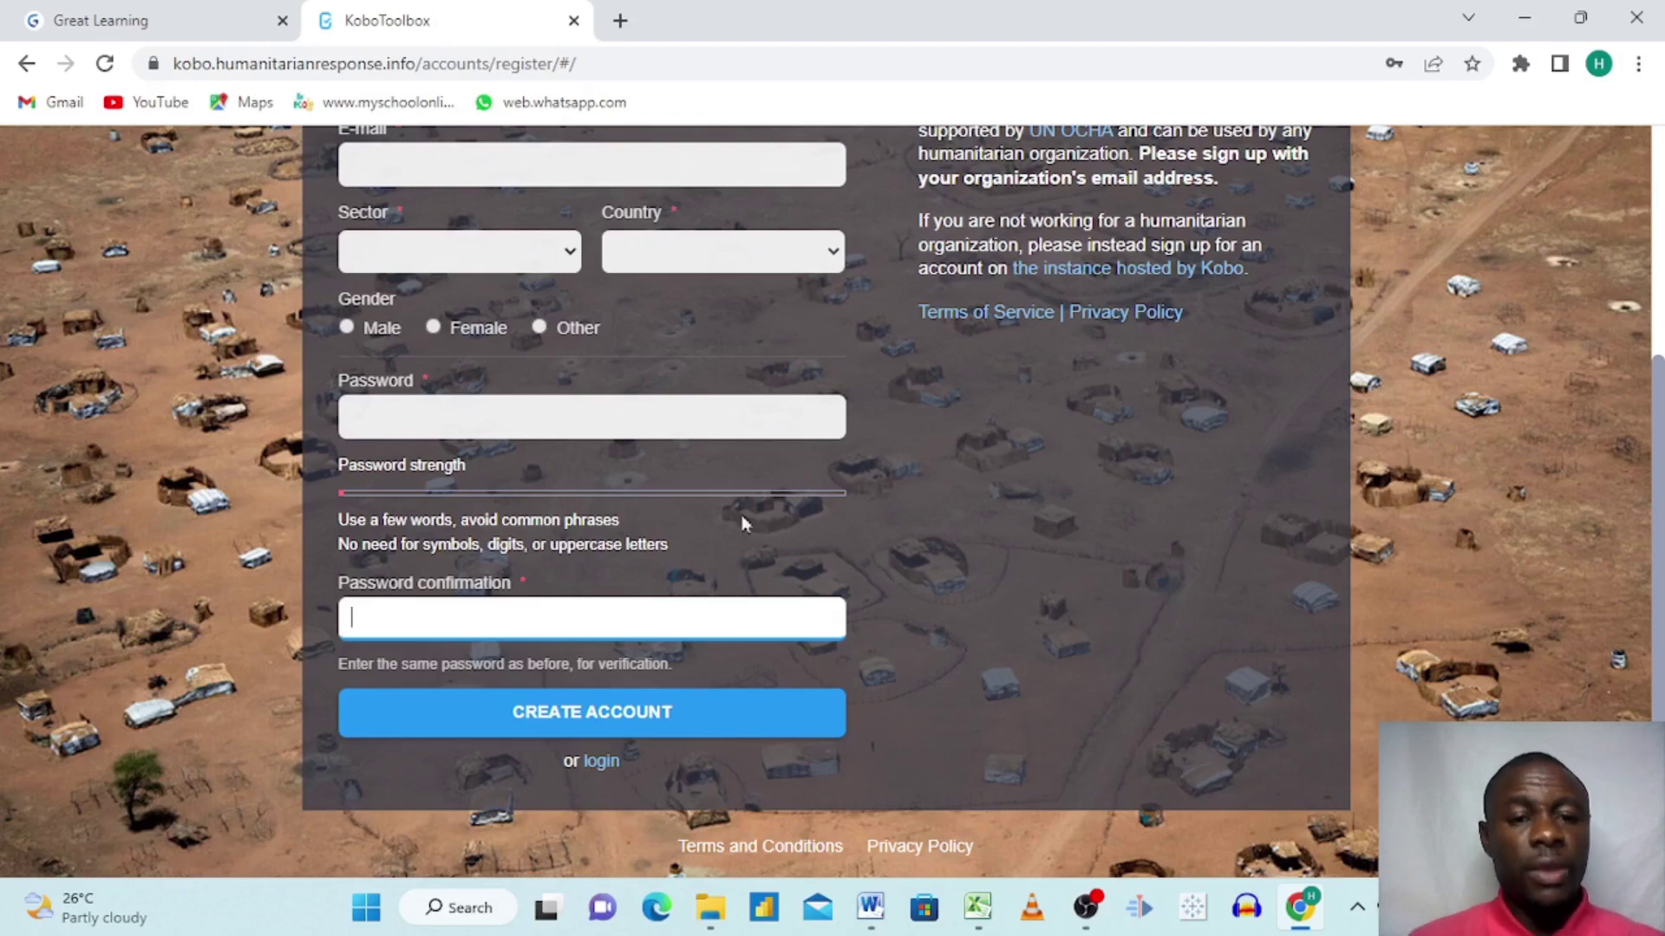
Go to the login page for existing accounts and sign in with the prefilled username and password.
left_click(609, 771)
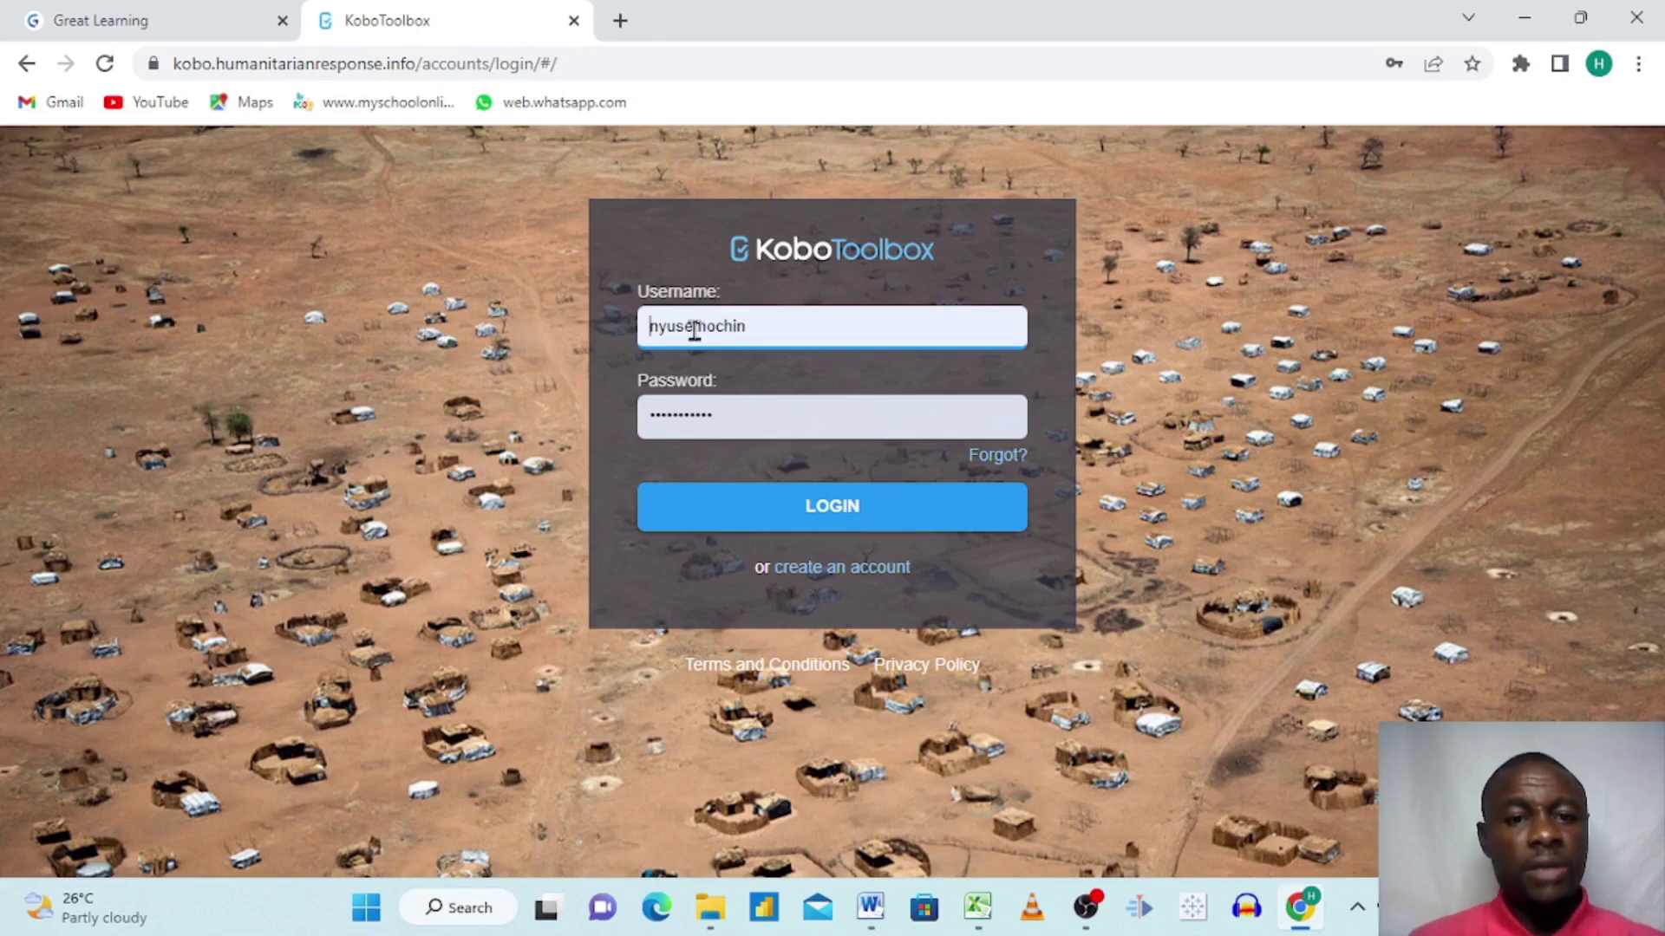
left_click(831, 519)
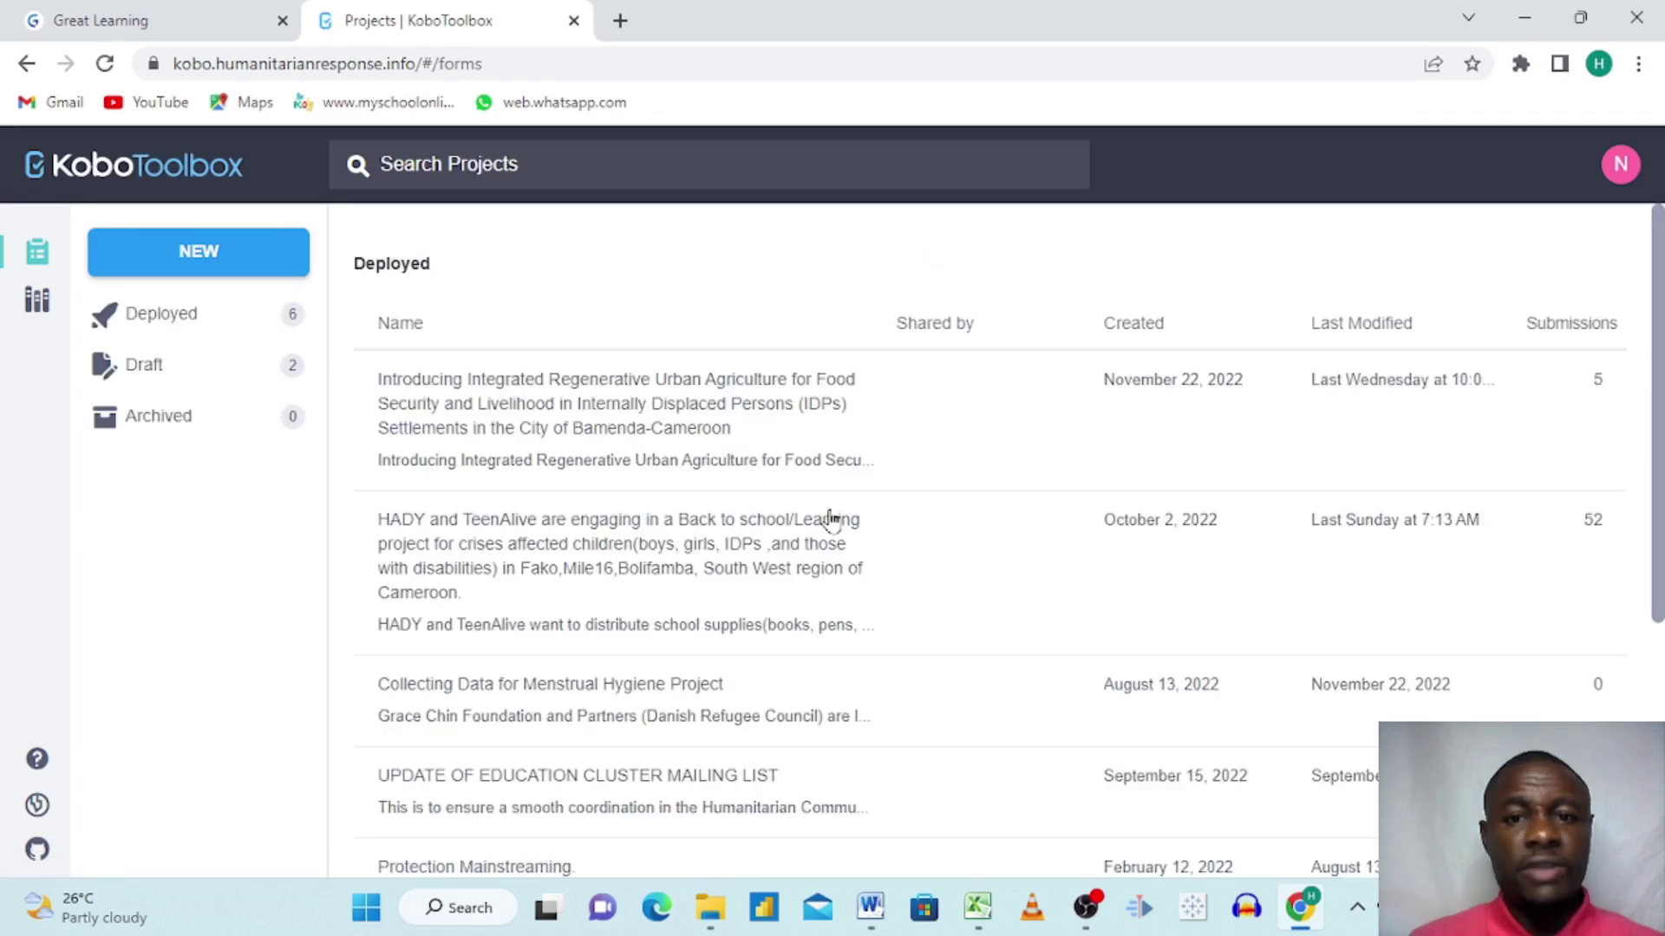
Look through the account's lists of deployed and draft projects.
scroll(702, 508, "down", 4)
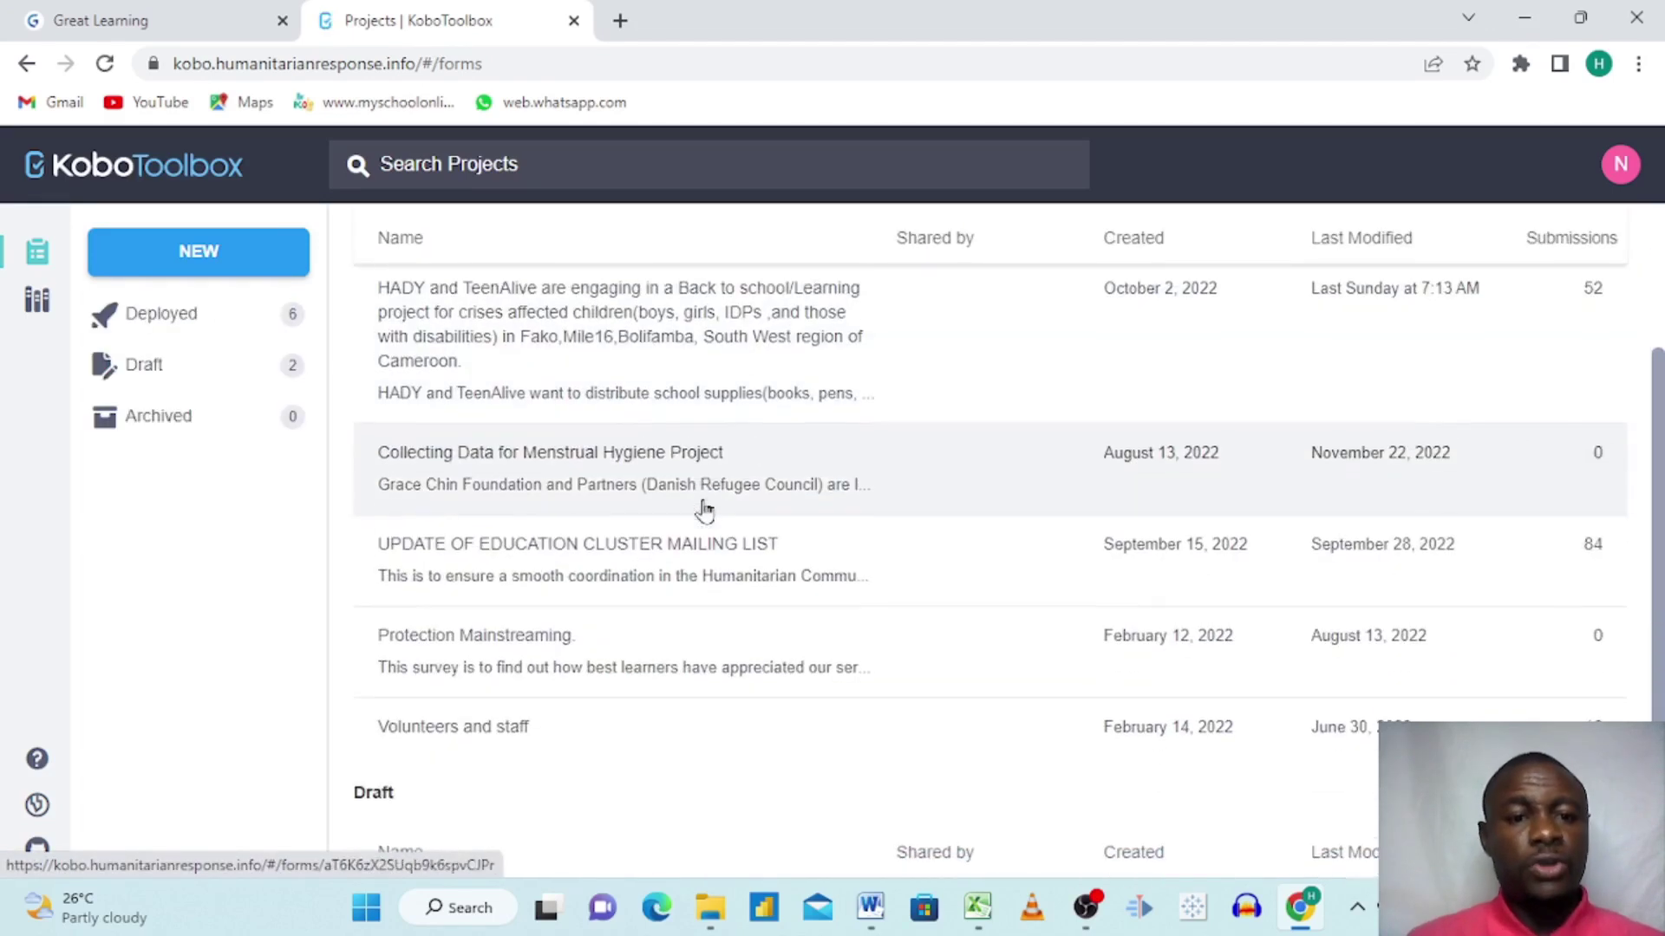
scroll(702, 510, "up", 4)
scroll(702, 508, "down", 3)
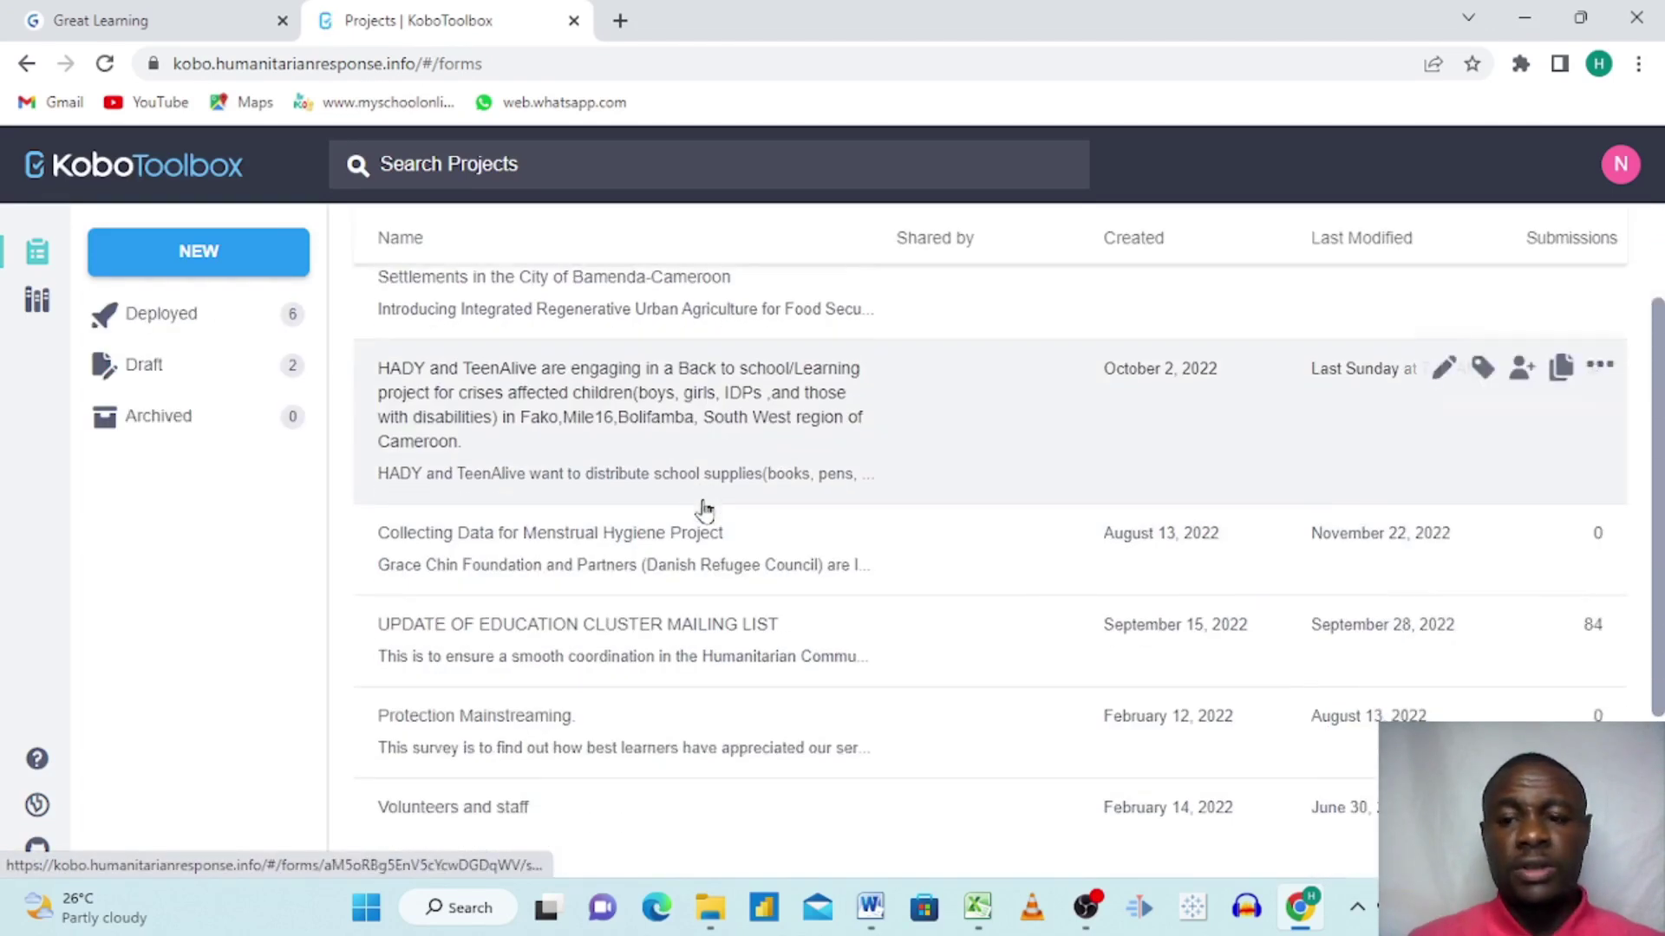
Start a new project built from scratch and name it "Education".
scroll(703, 506, "up", 3)
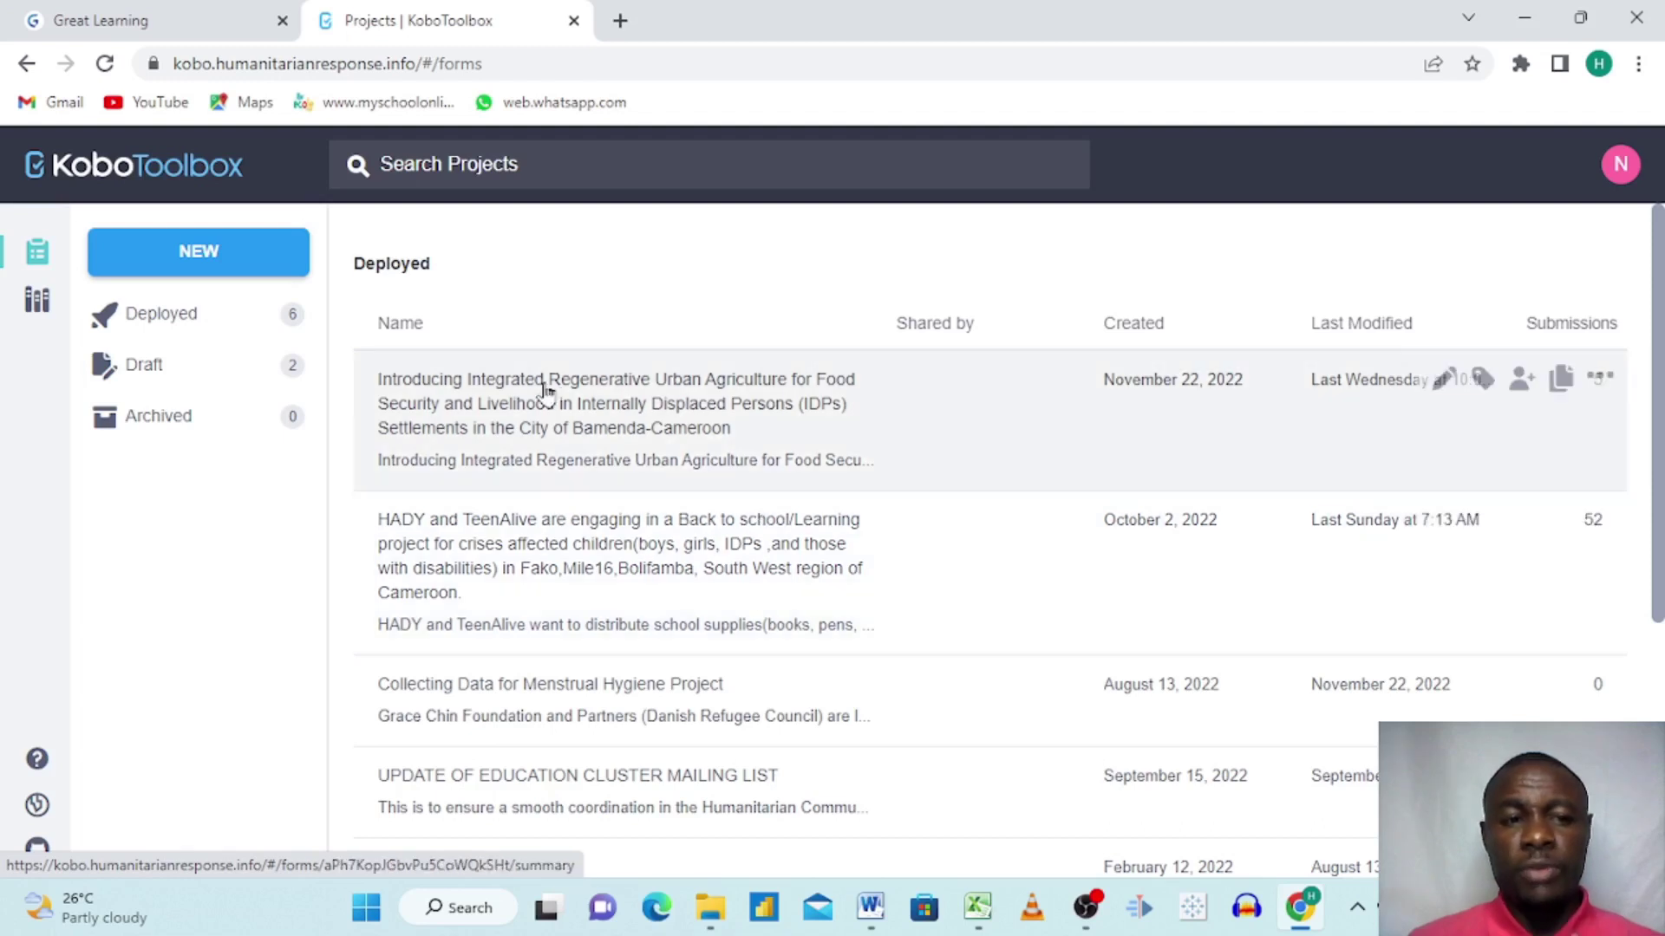
left_click(165, 265)
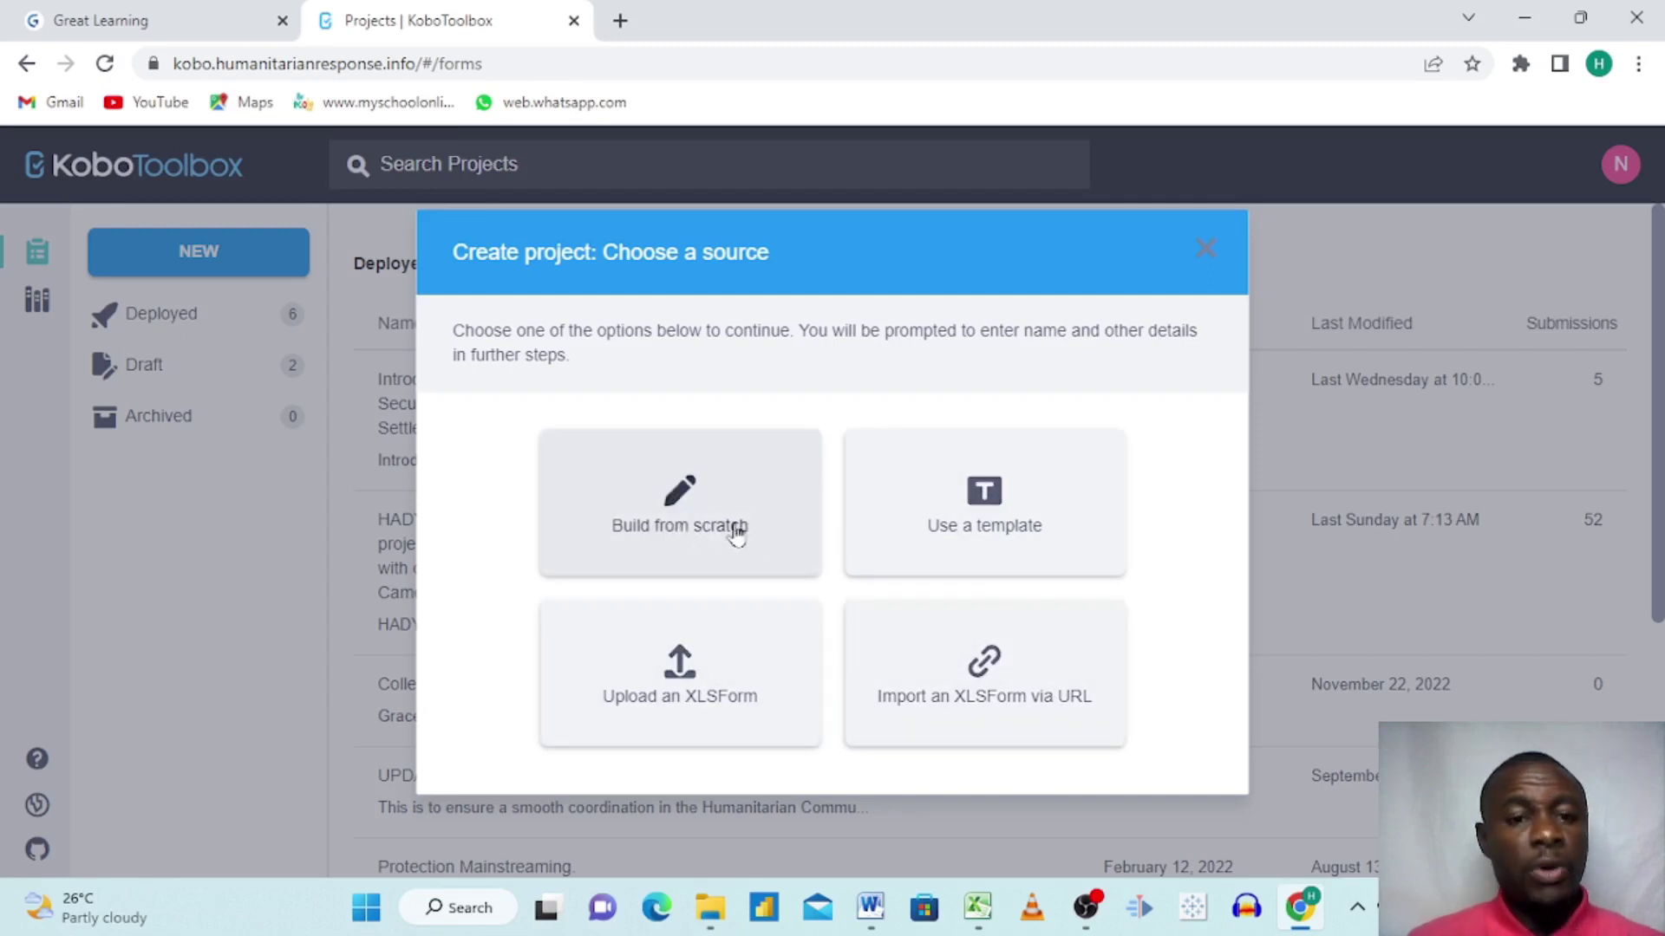
left_click(670, 520)
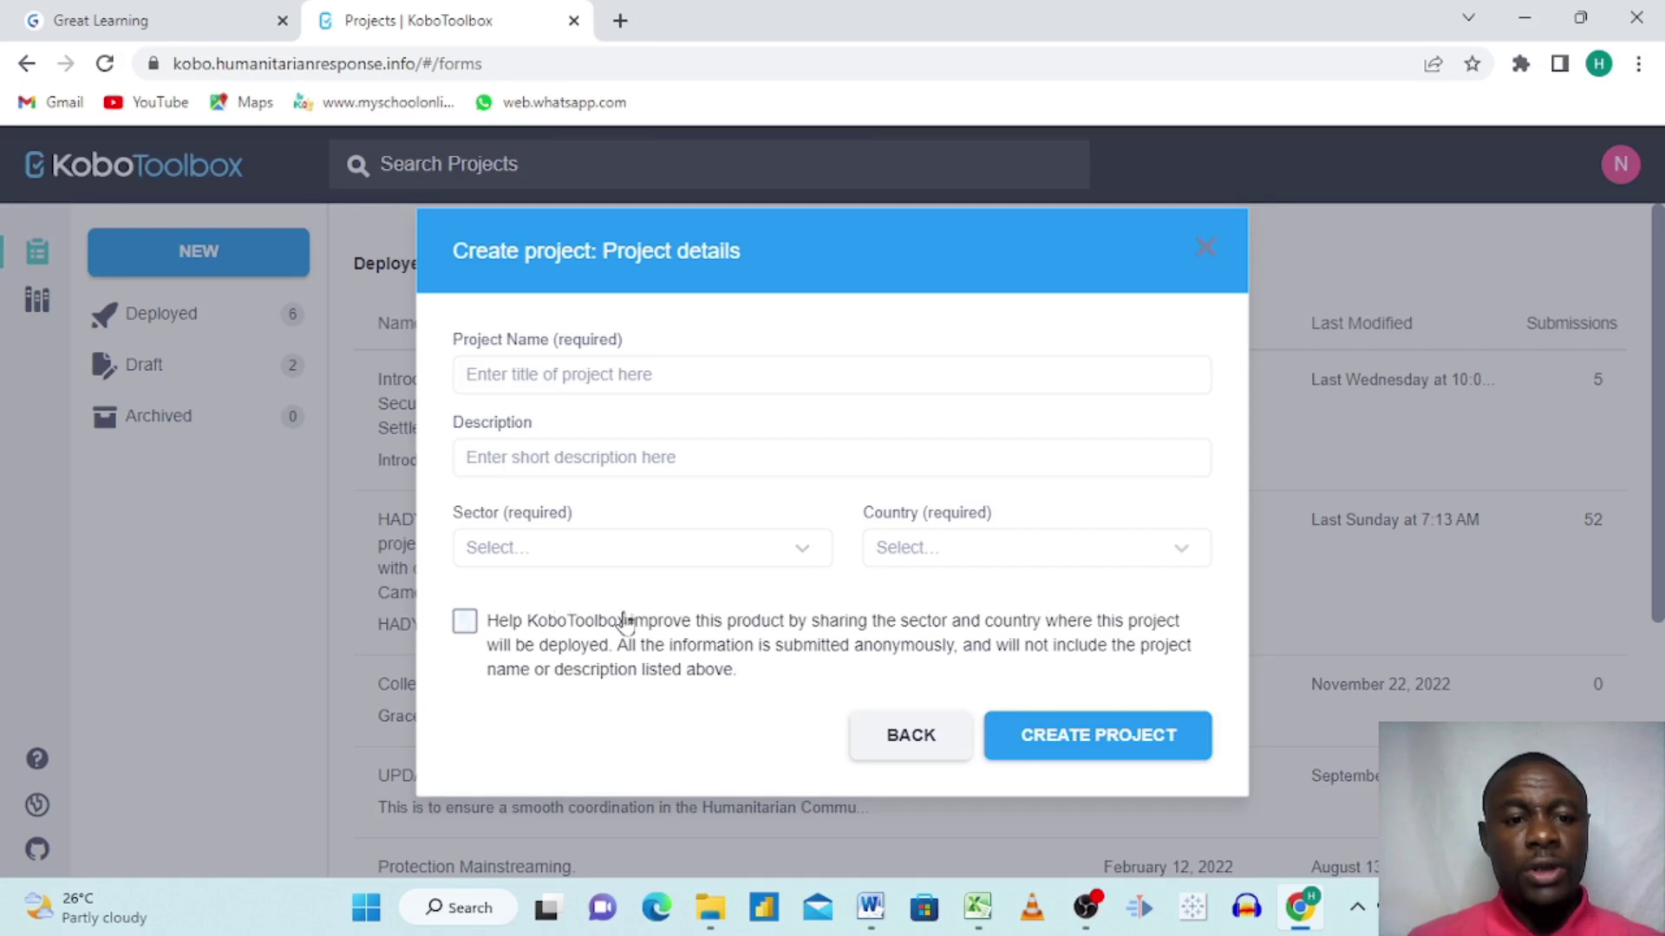
left_click(613, 373)
type("E")
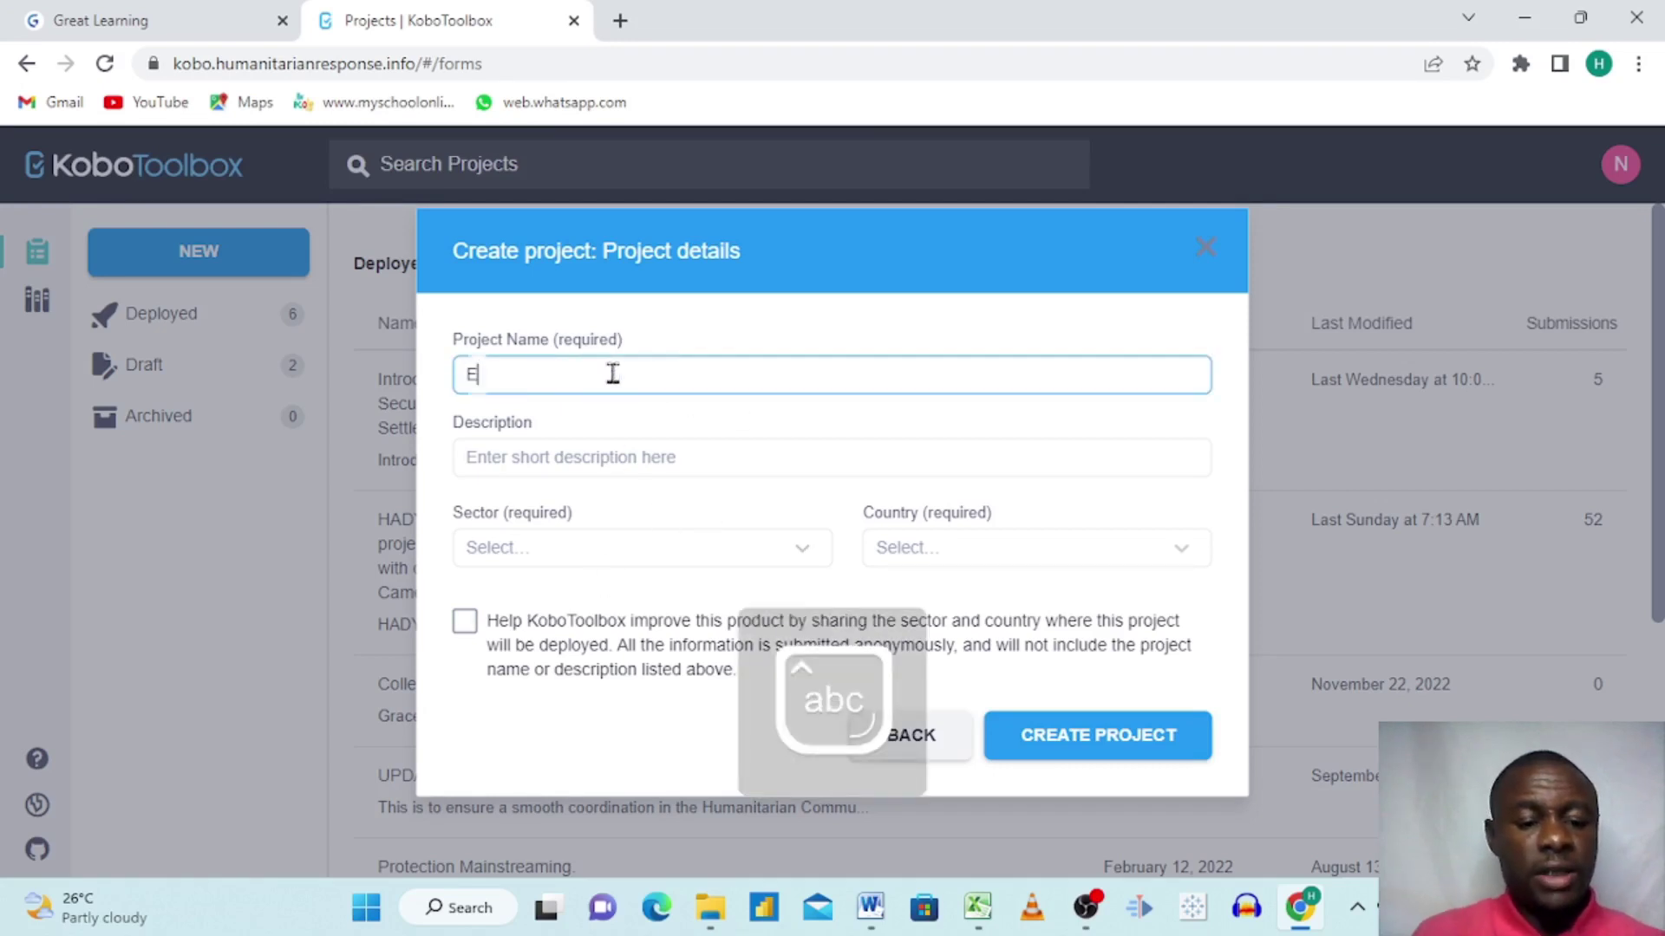
type("ducation")
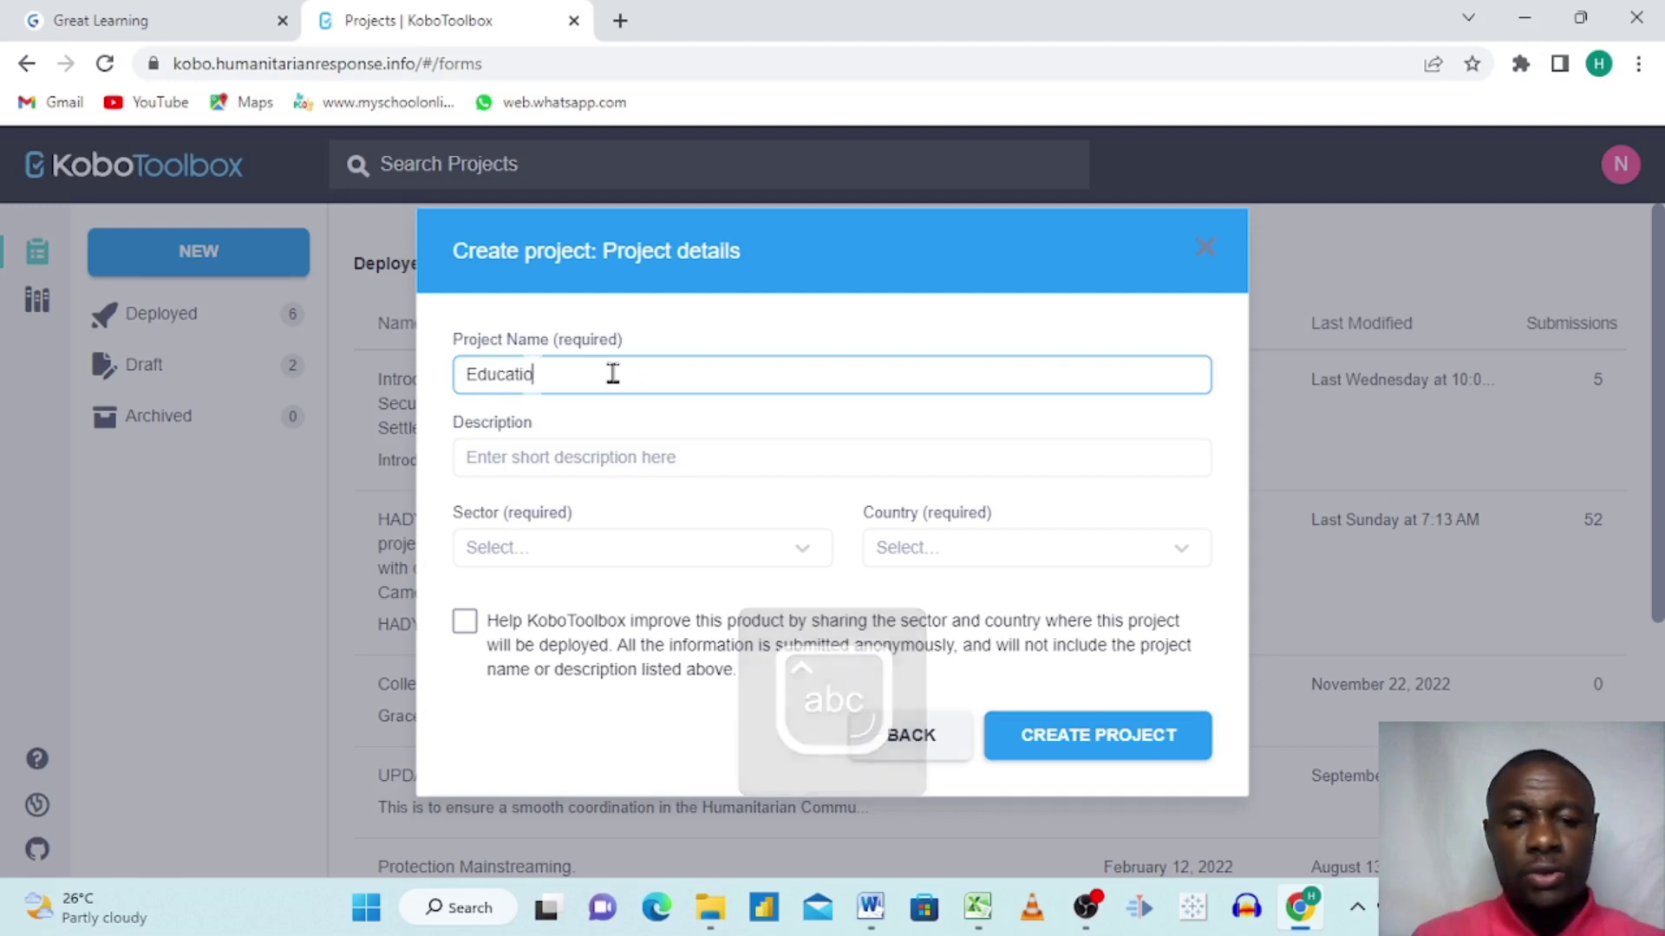
Enter "For beginners" as the project description, correcting the spelling with the suggested word.
left_click(579, 459)
key("Caps_Lock")
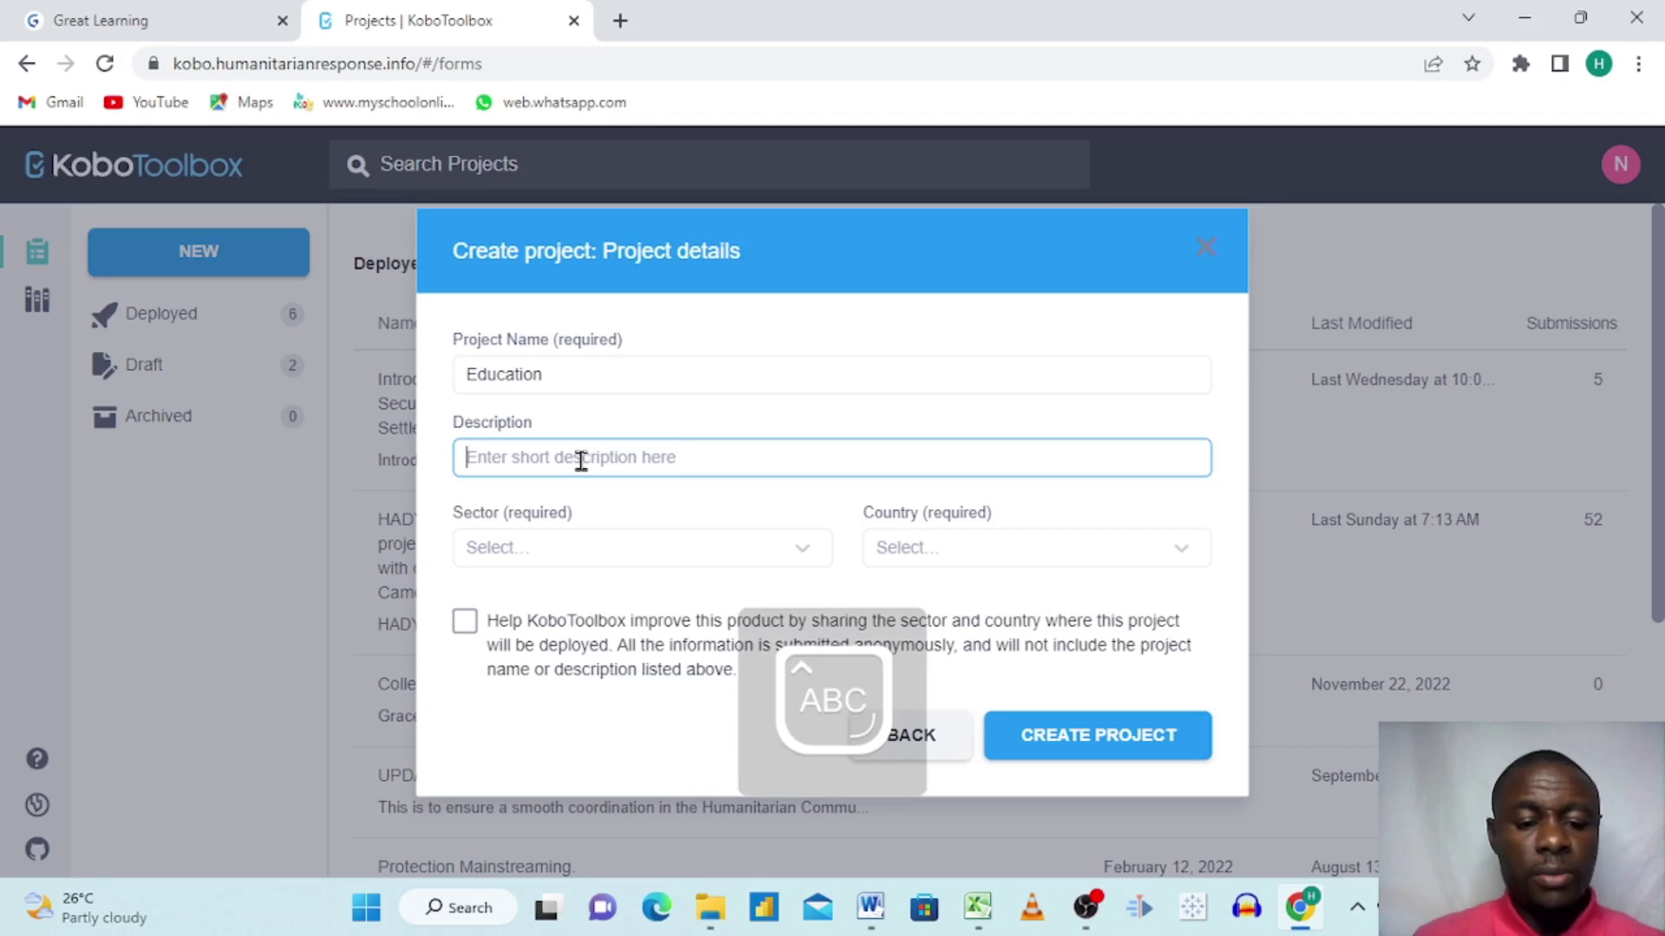
type("F")
key("Caps_Lock")
type("or")
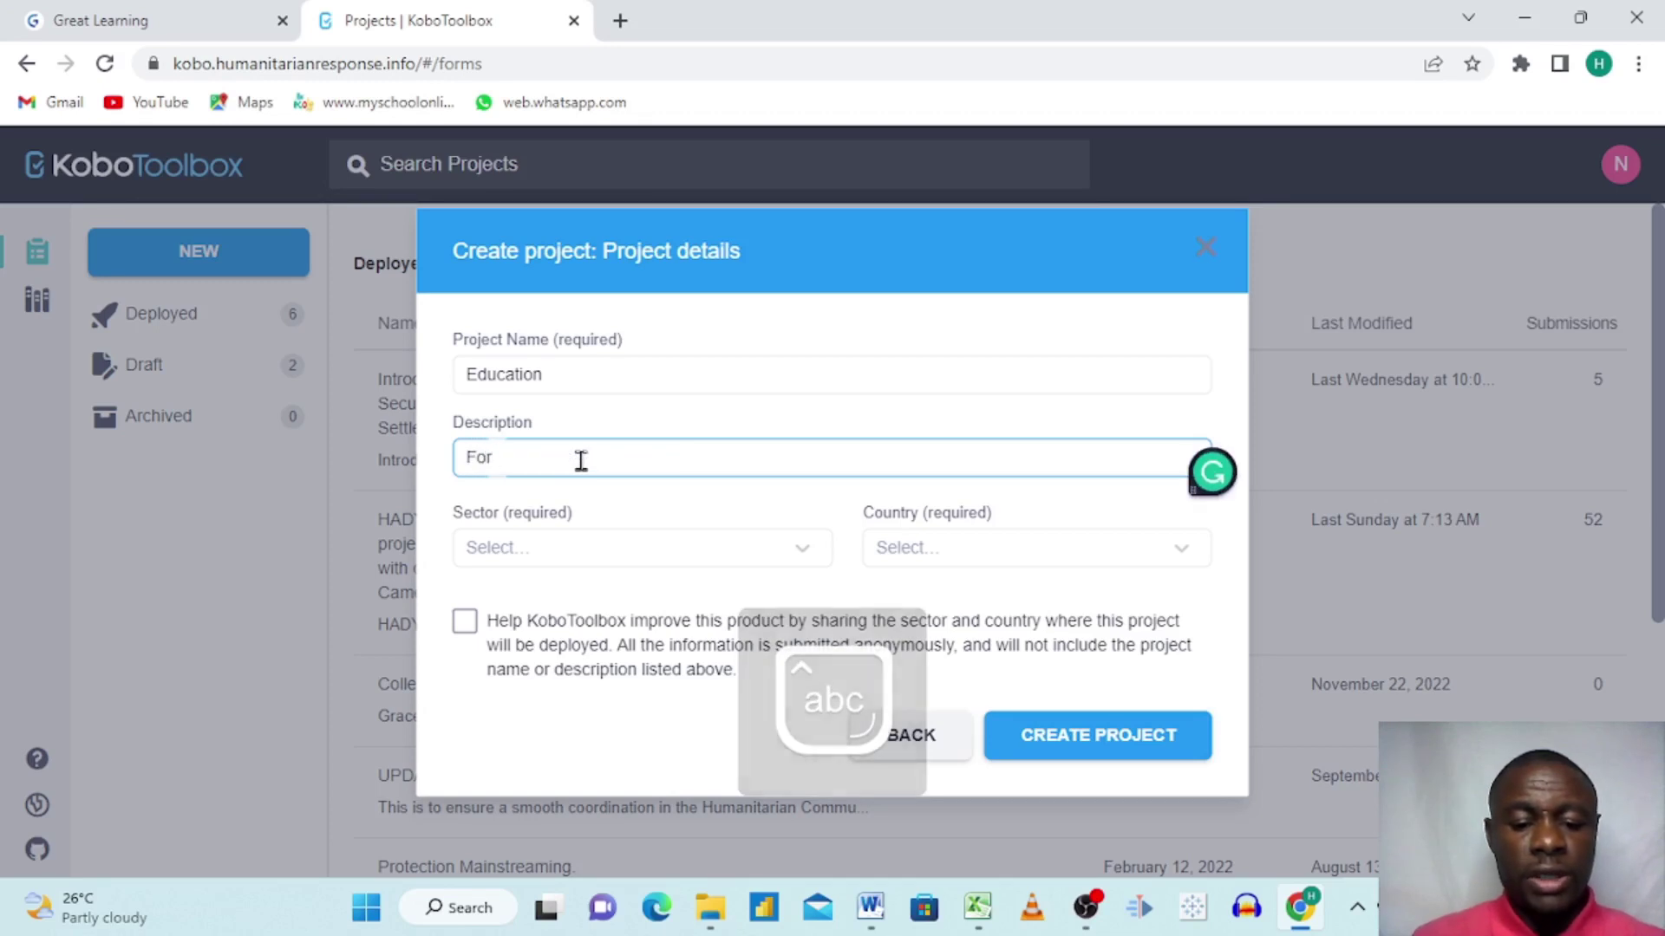
type(" begginers")
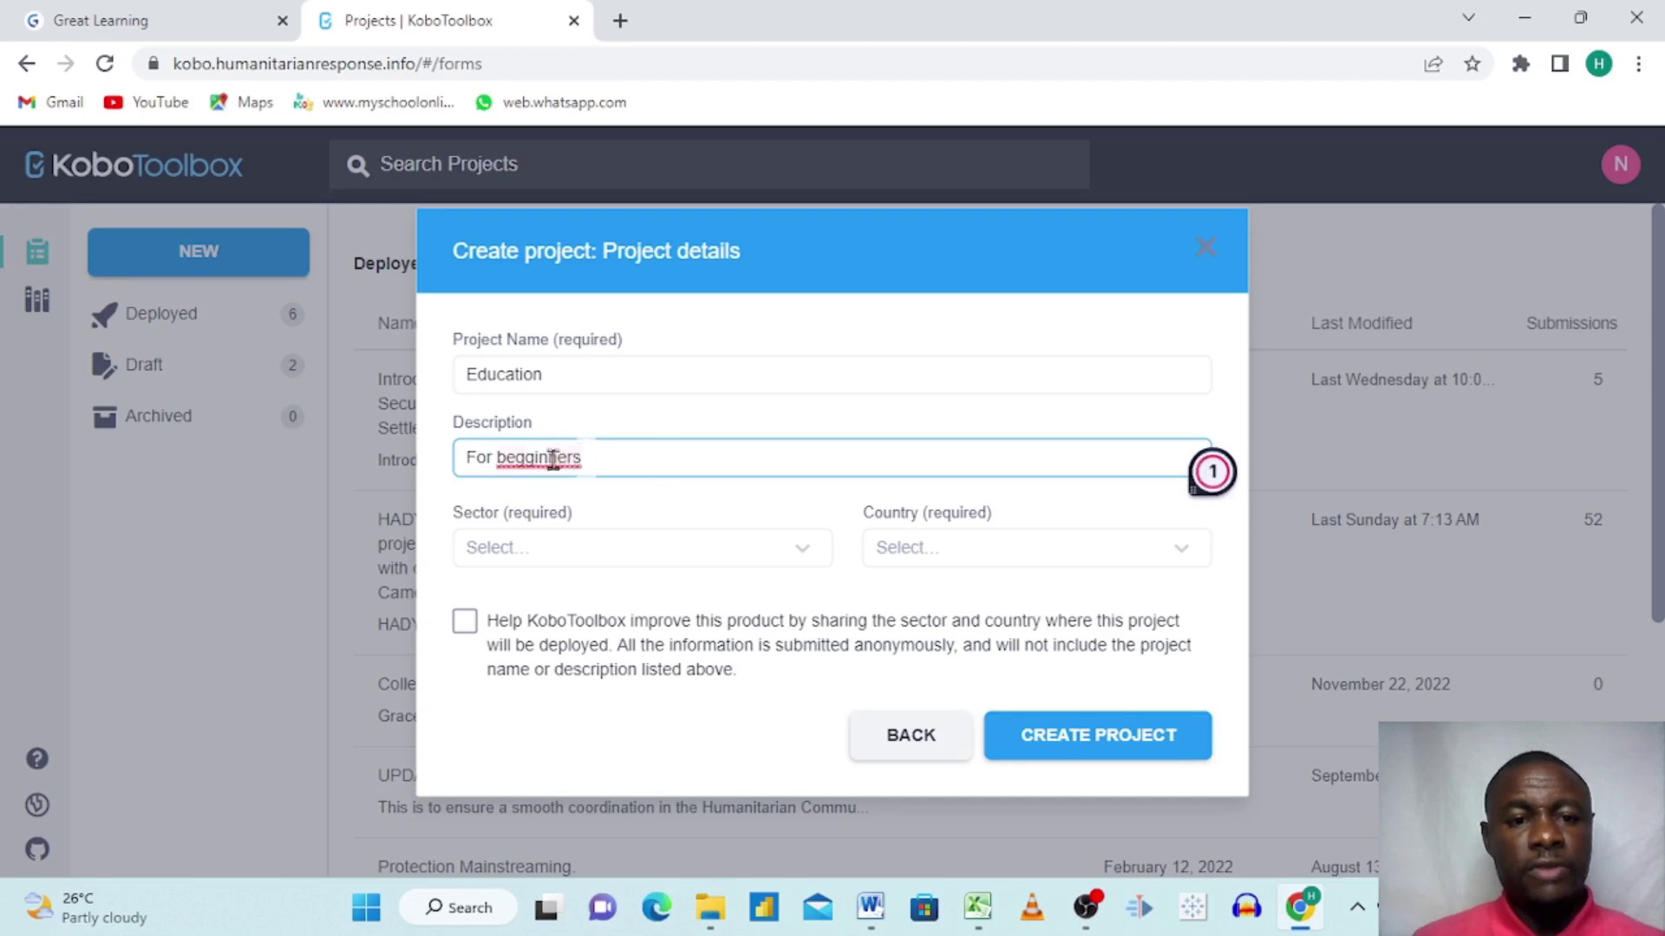
mouse_move(552, 458)
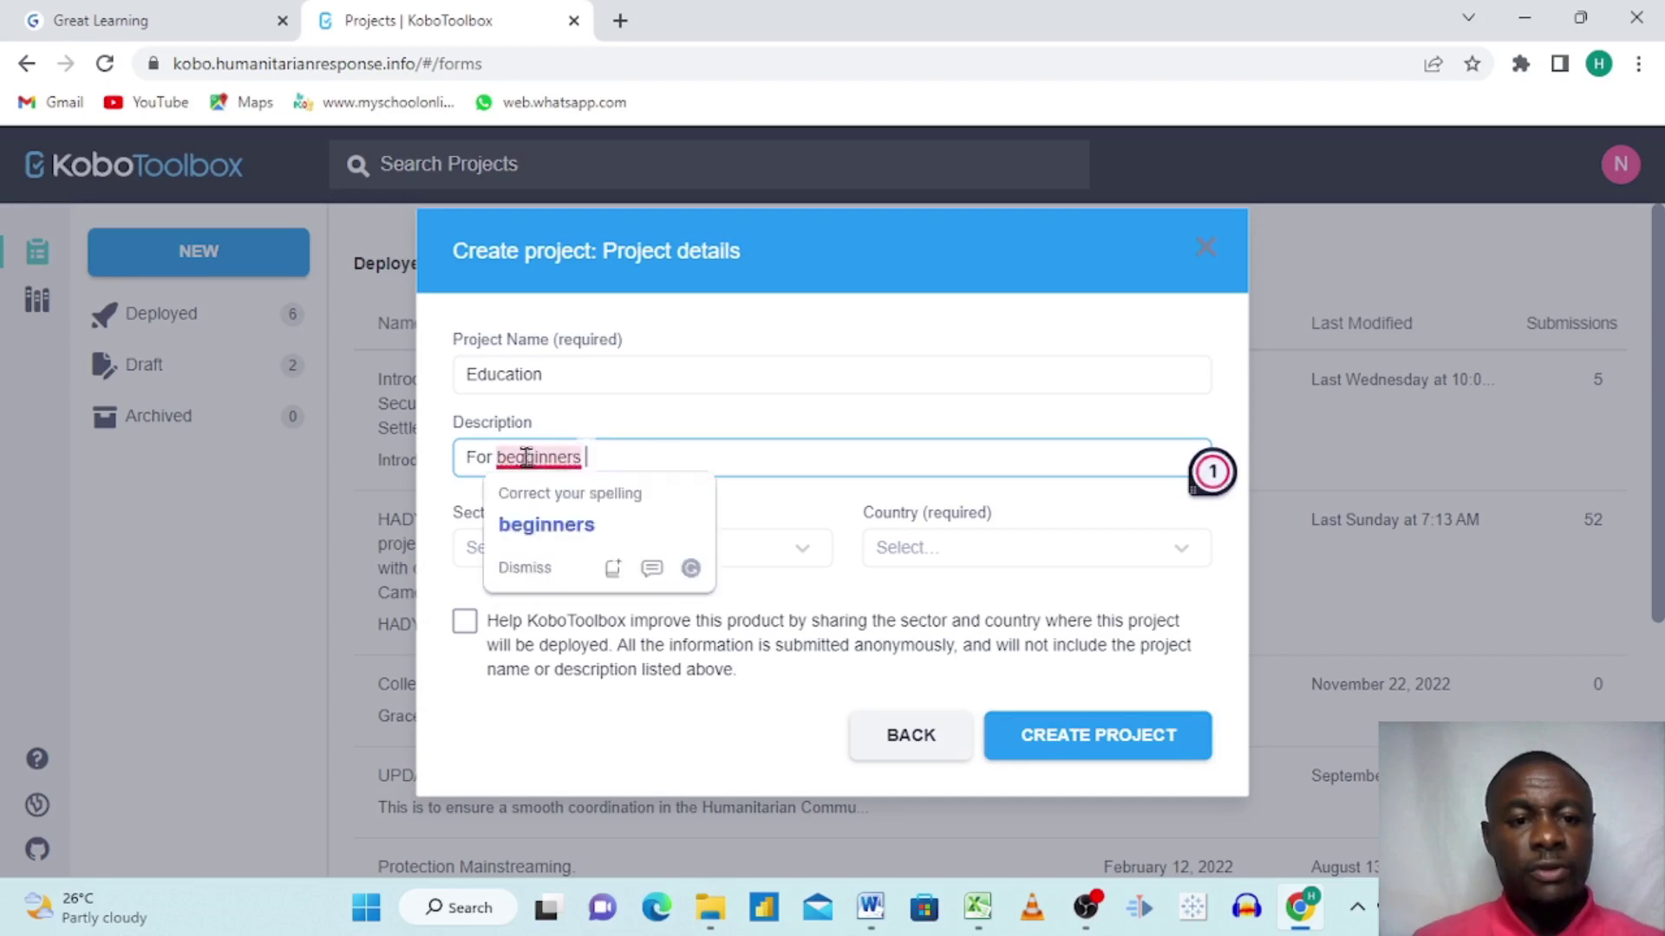
left_click(544, 525)
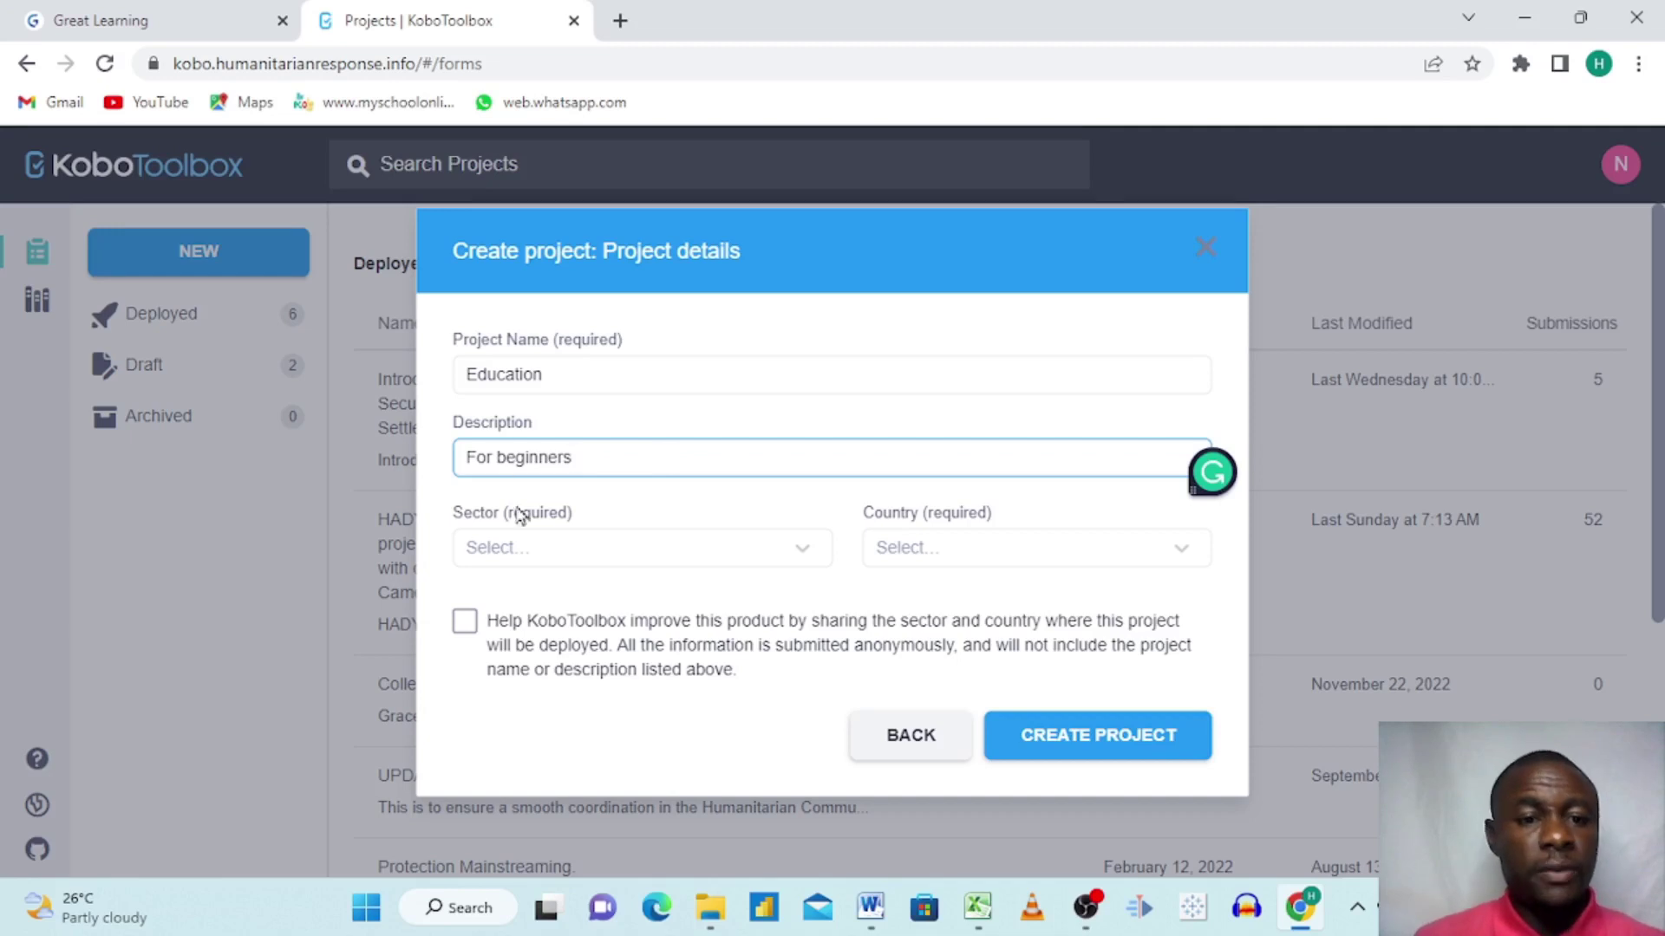
Set the project's sector to Educational Services / Higher Education.
left_click(799, 554)
scroll(688, 659, "down", 1)
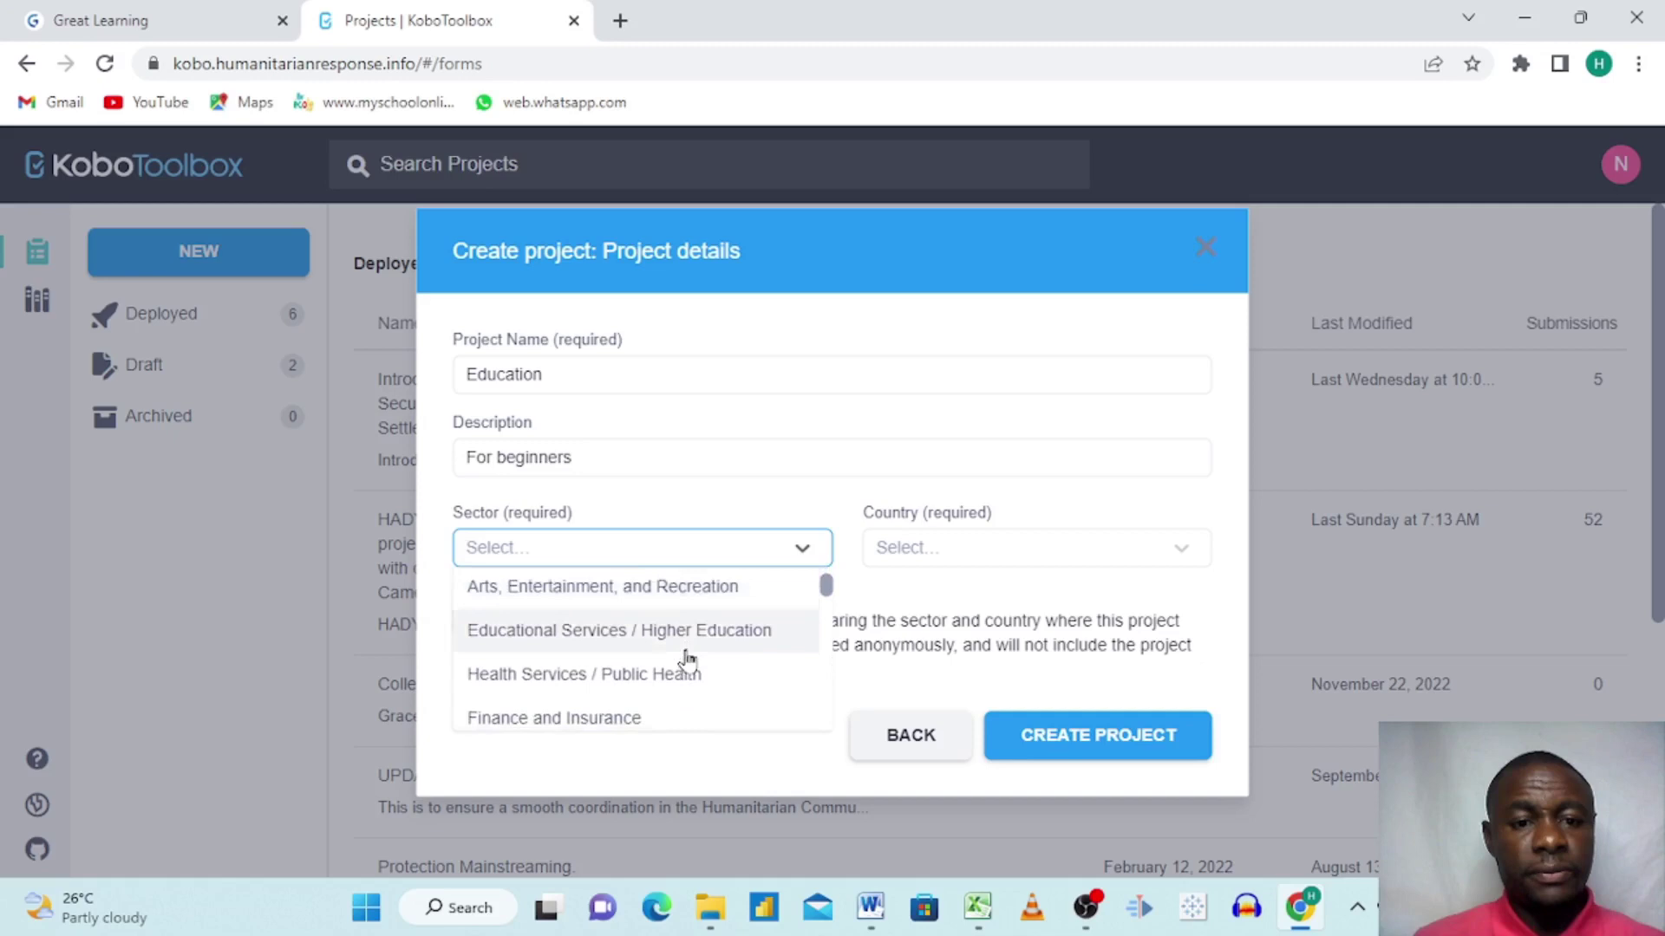
left_click(559, 636)
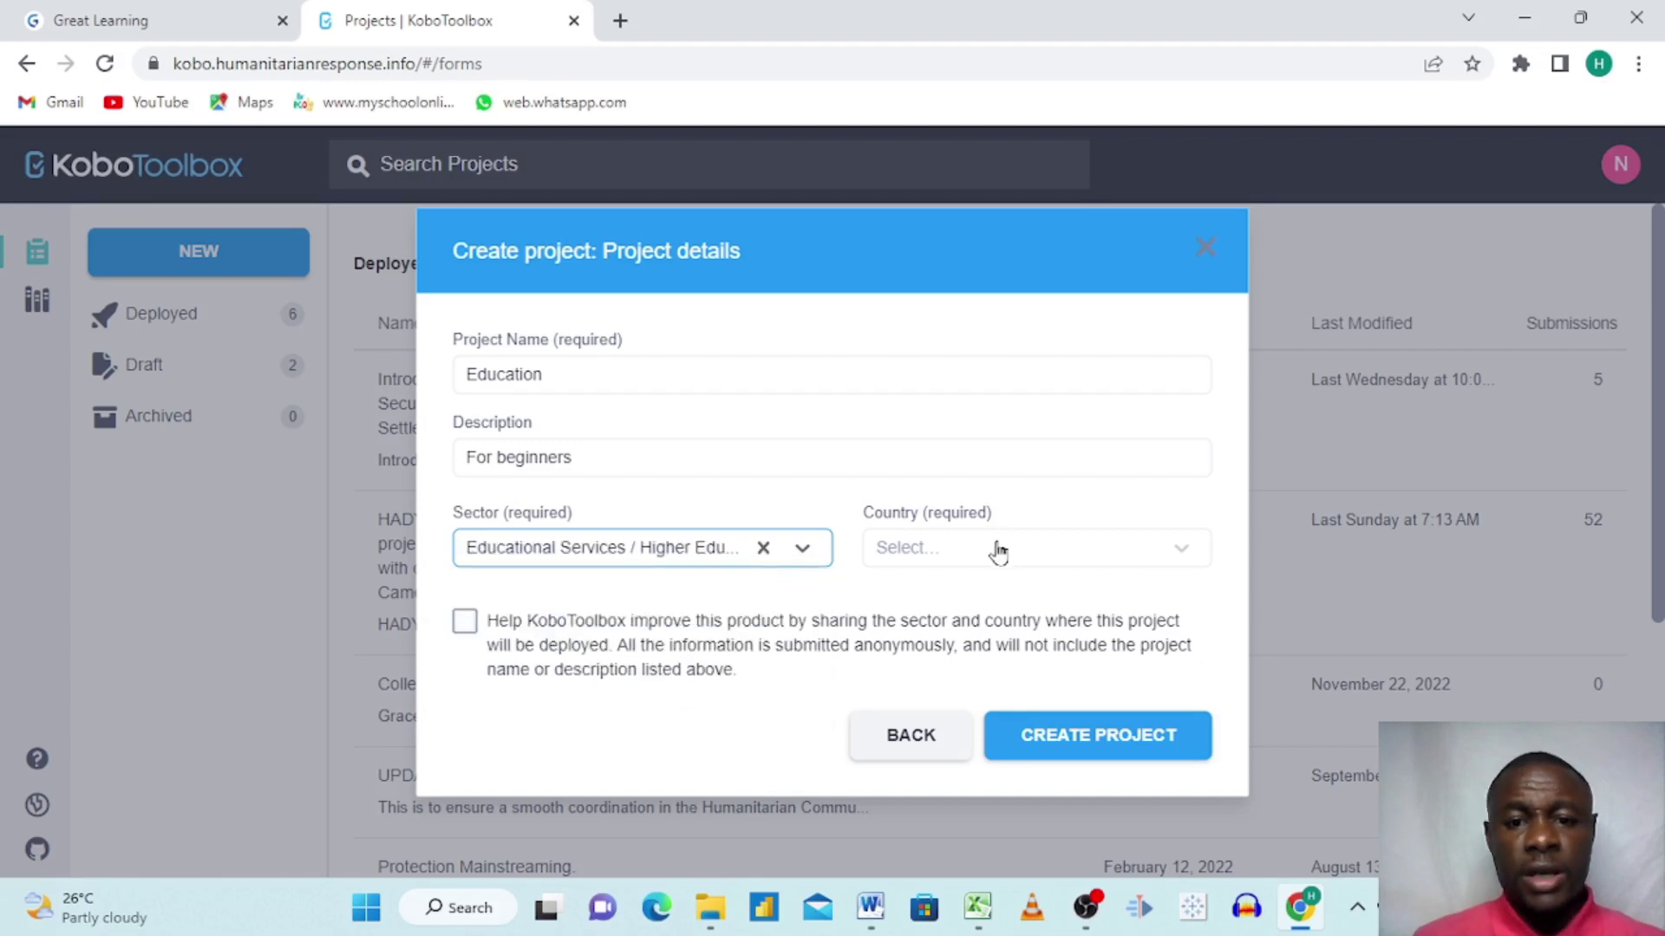
Set the country to Cameroon and create the project, leaving the anonymous data-sharing option unticked.
left_click(1183, 556)
scroll(1038, 632, "down", 3)
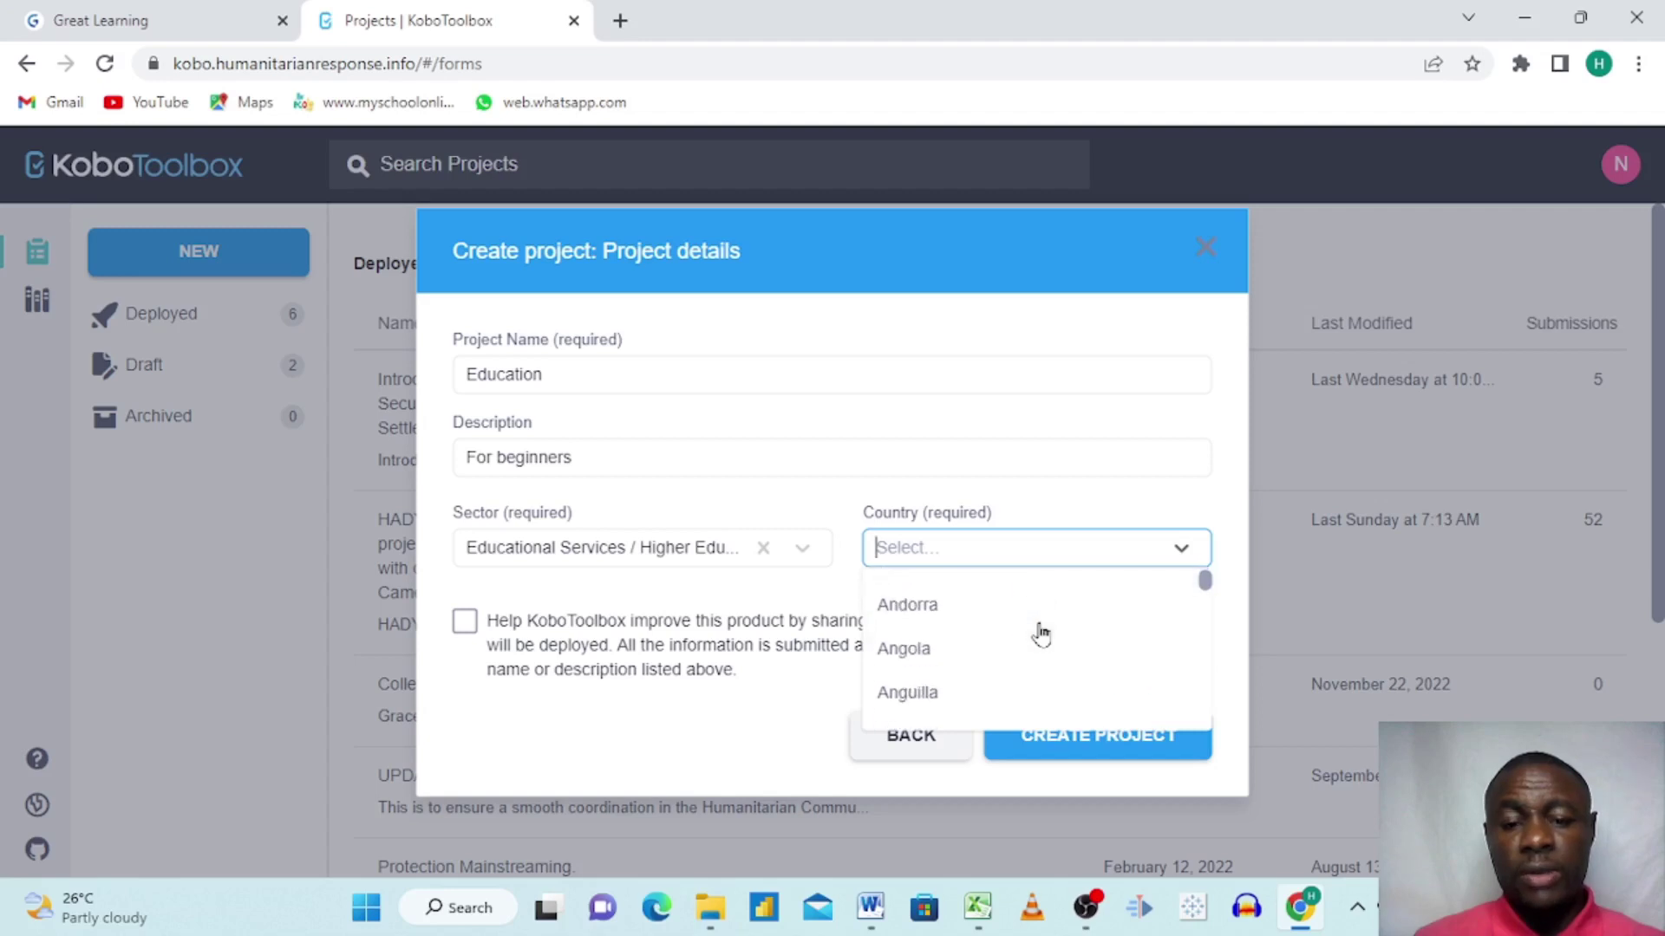
scroll(1040, 634, "down", 4)
scroll(1041, 634, "down", 6)
scroll(1042, 634, "down", 6)
scroll(1041, 634, "down", 5)
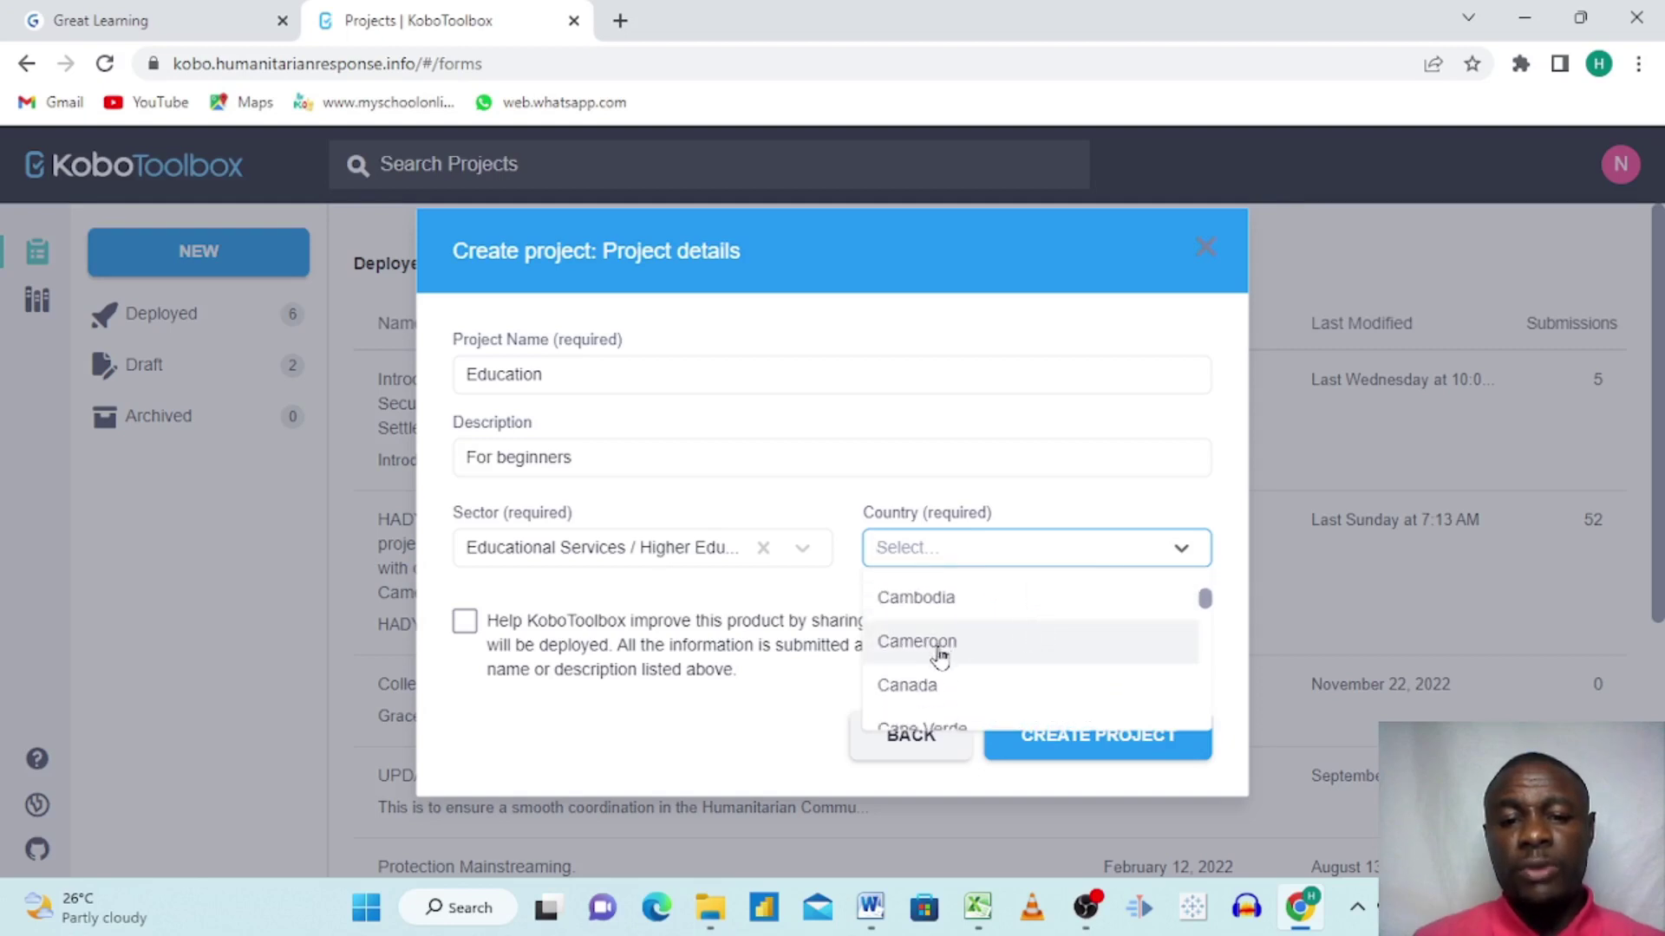
left_click(939, 645)
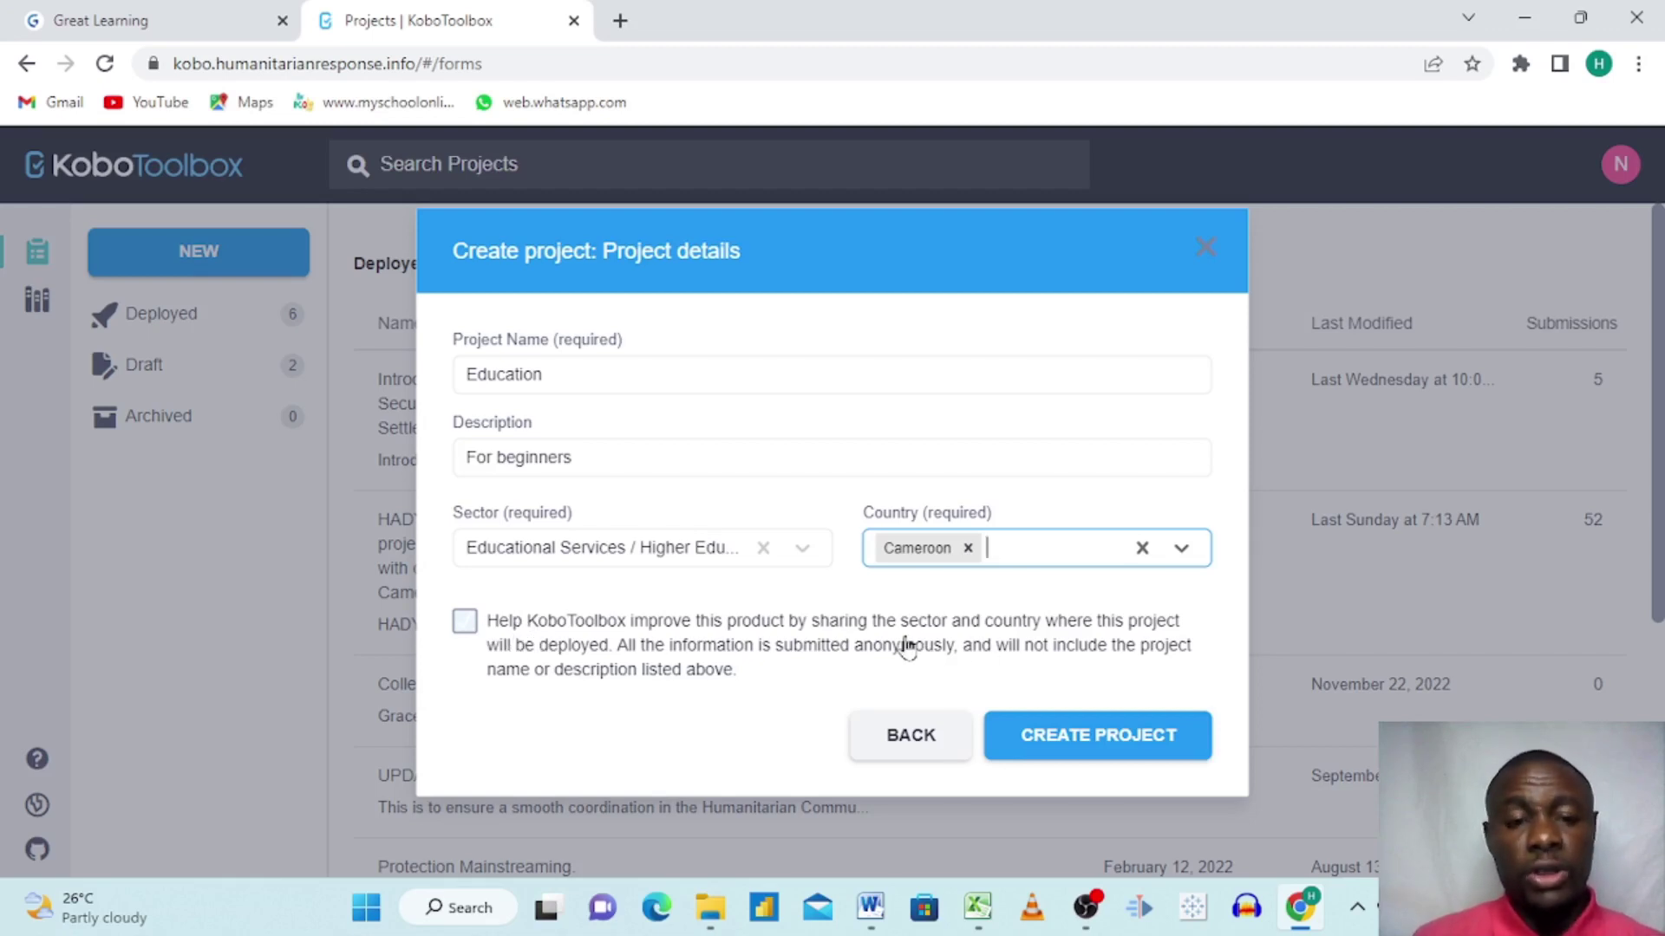
left_click(1075, 742)
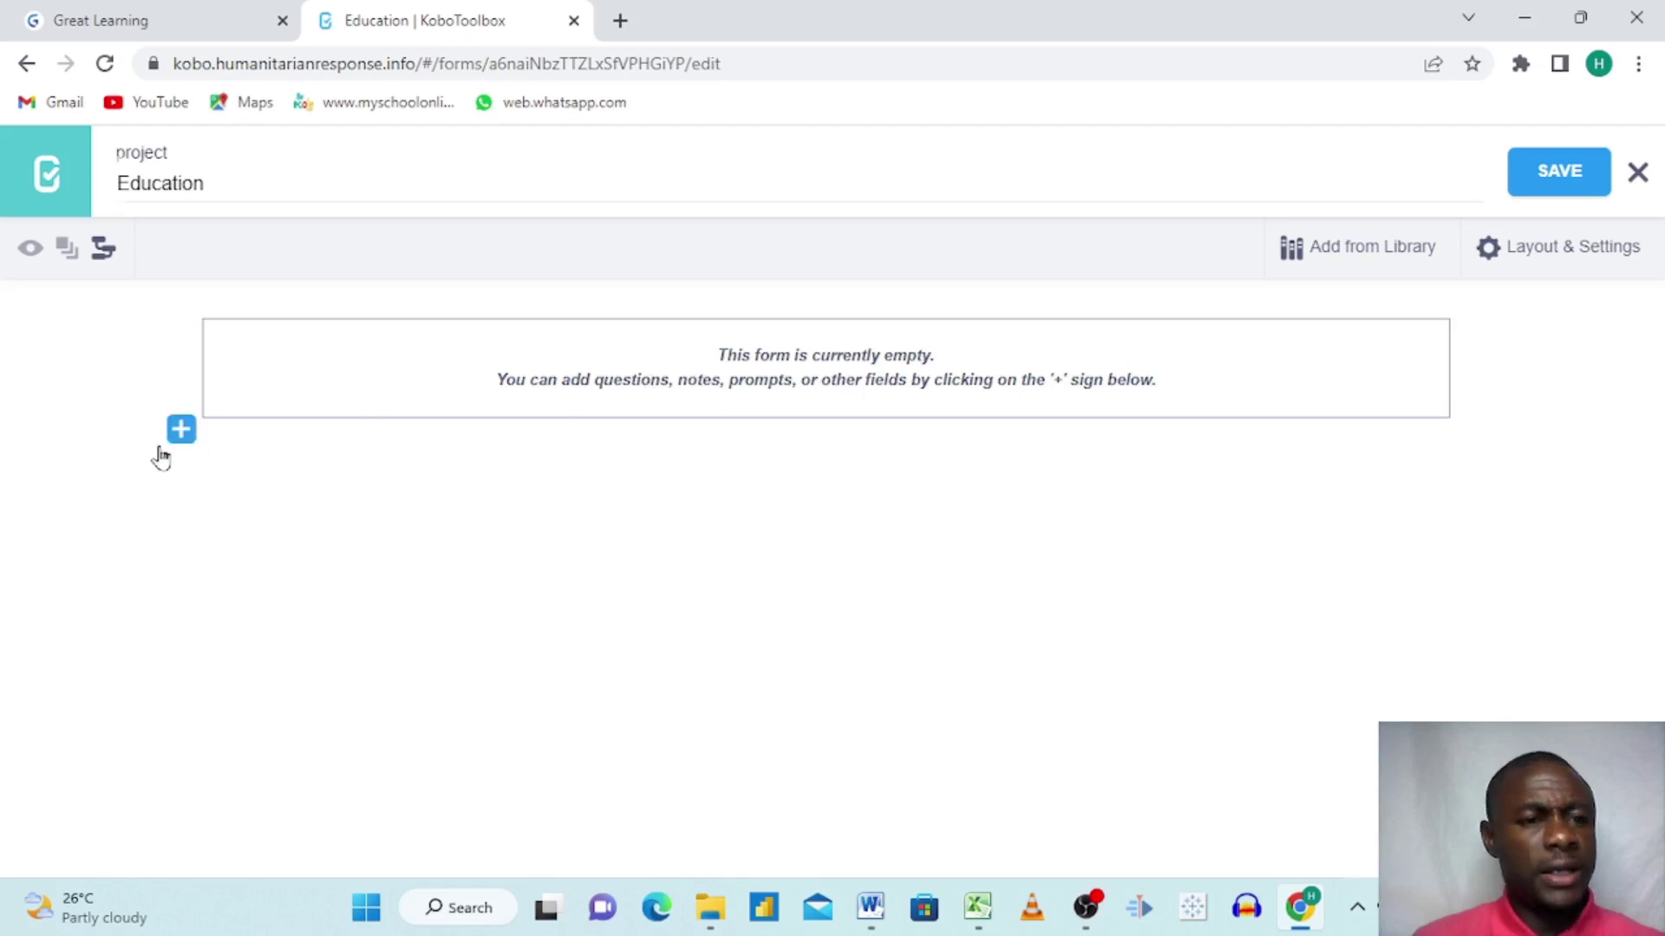
Add a first question "Name ?" of type Text to the empty form.
left_click(182, 430)
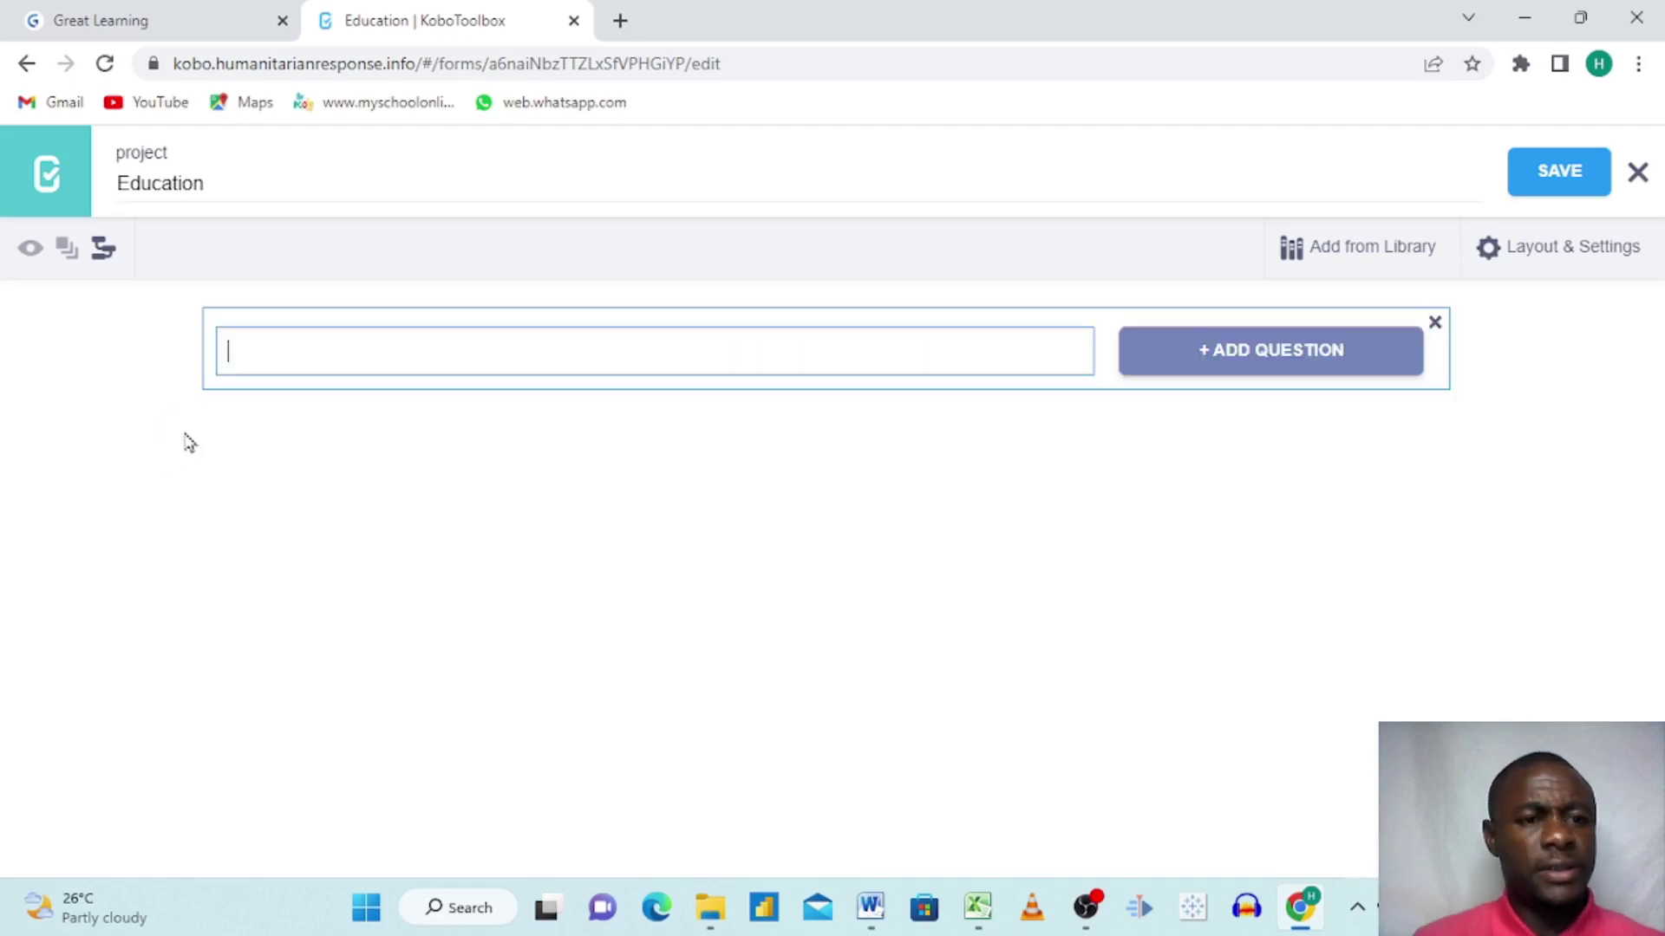
left_click(451, 355)
type("Na")
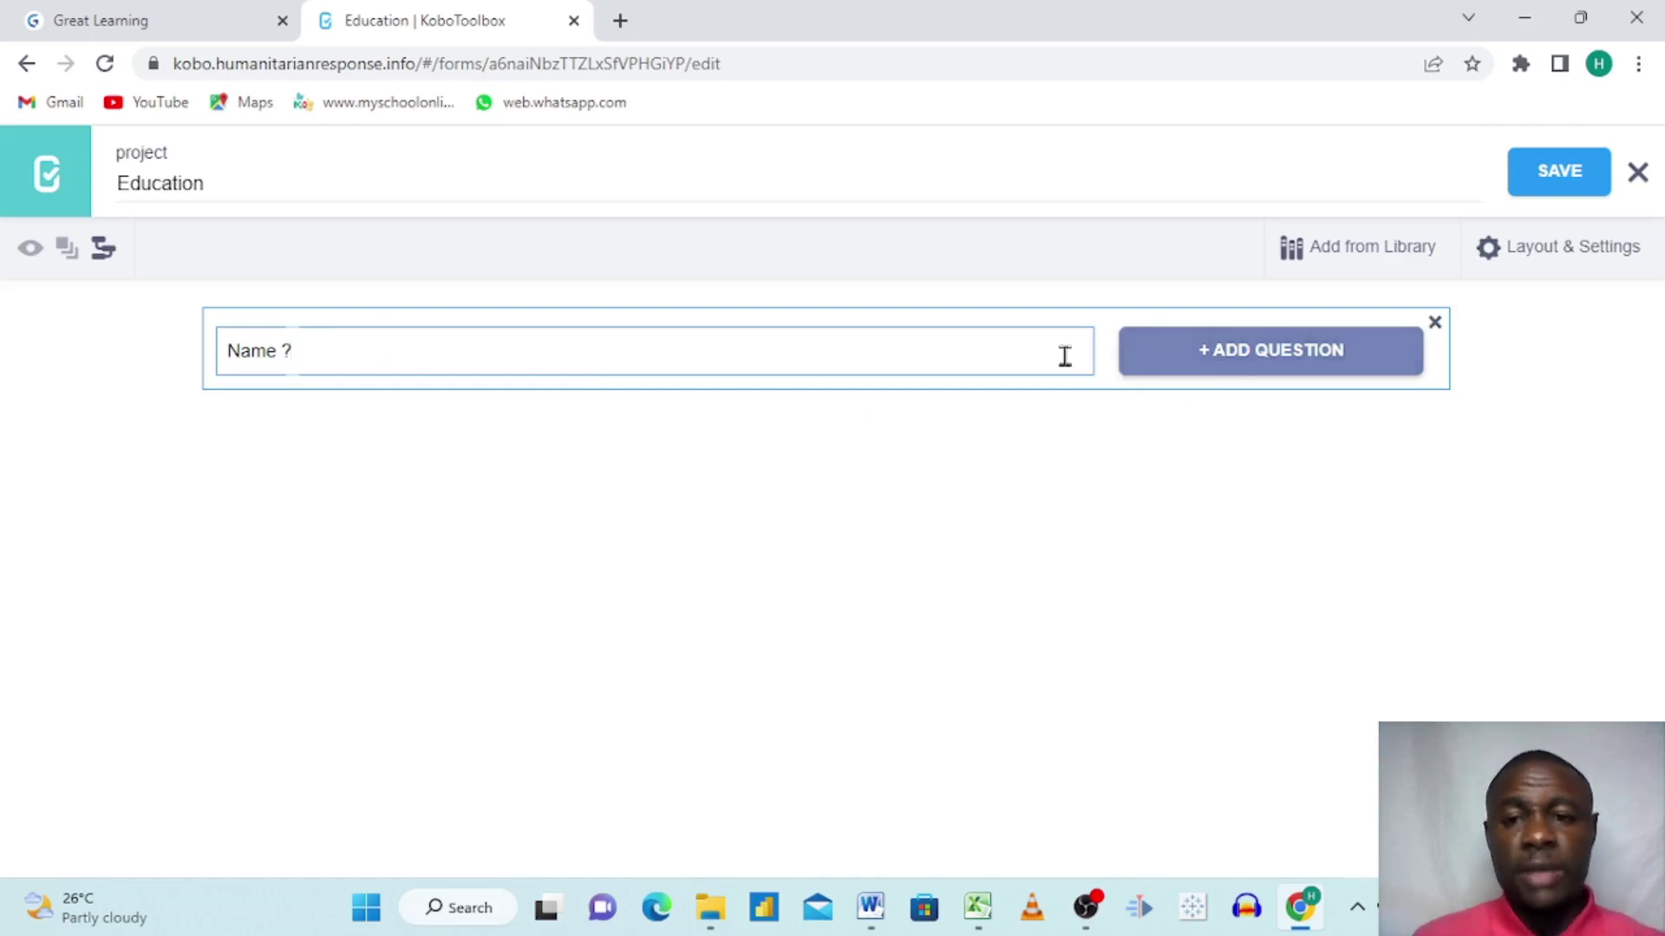
left_click(1240, 360)
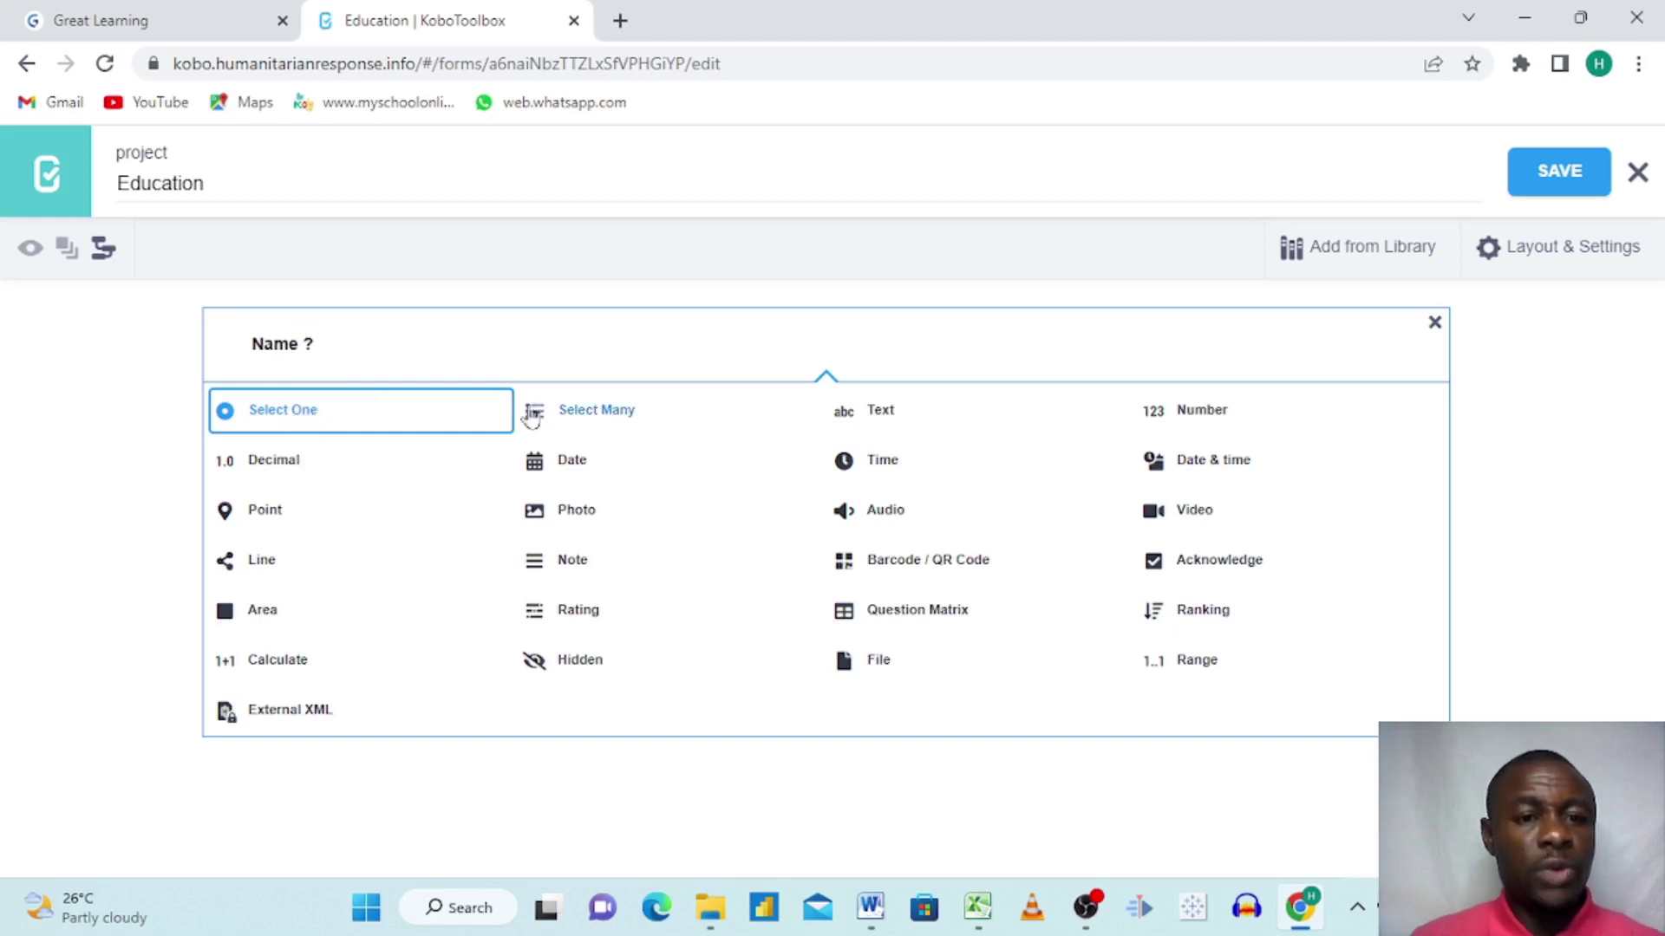
left_click(883, 414)
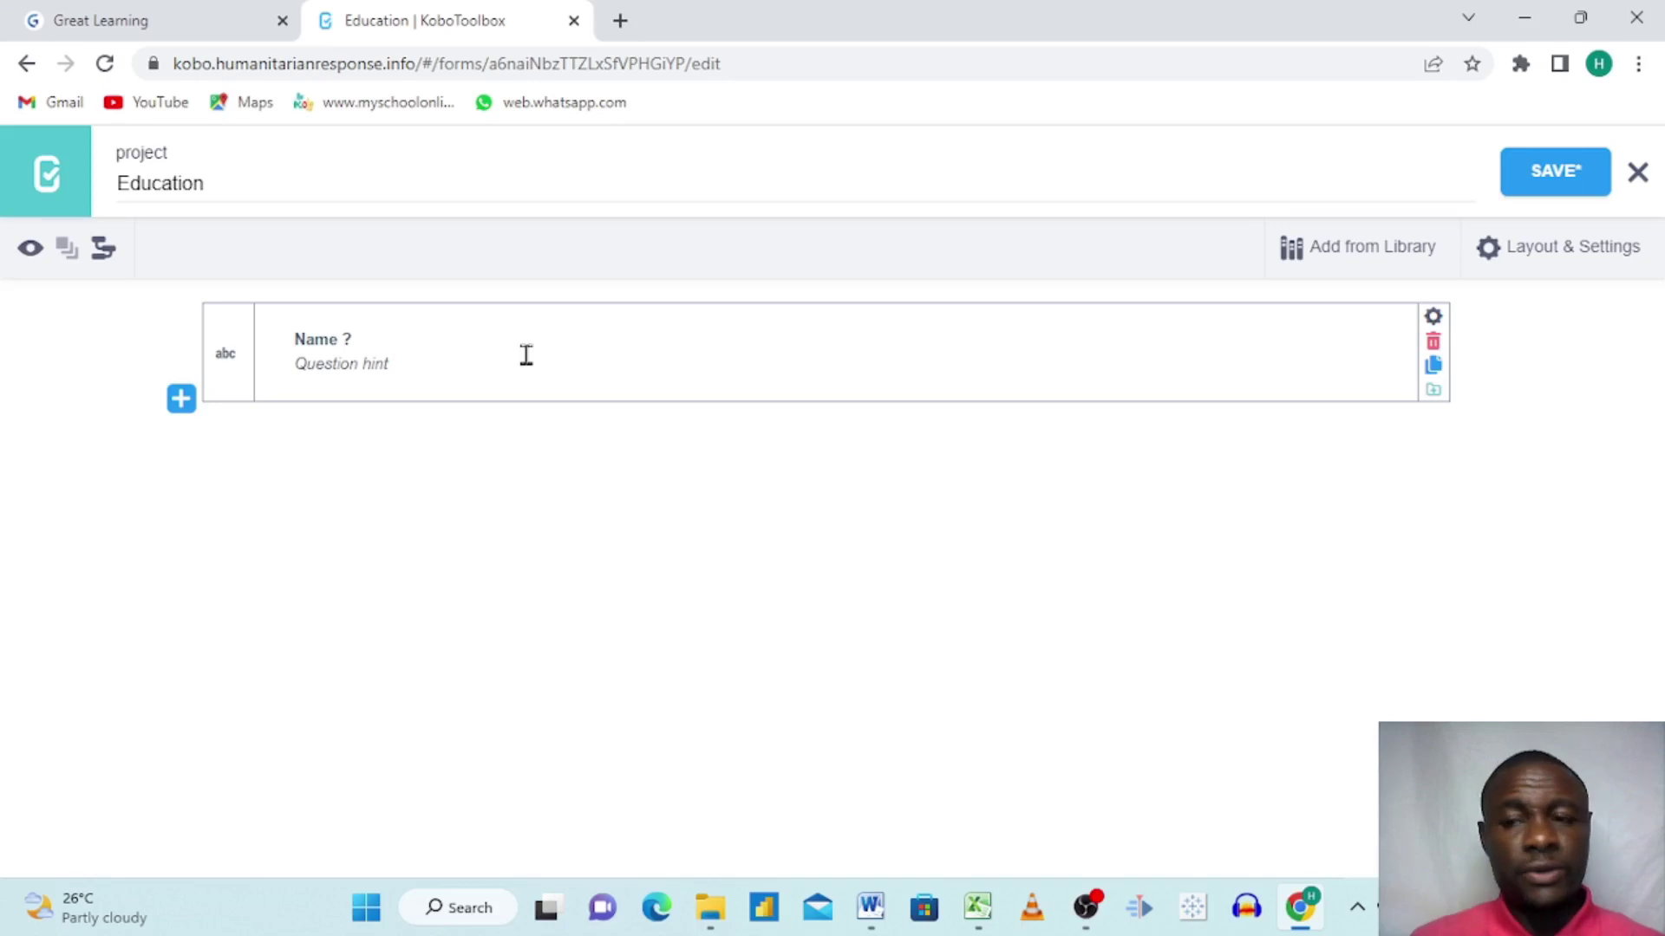
Add a question "Age?" of type Number below the name question.
left_click(182, 404)
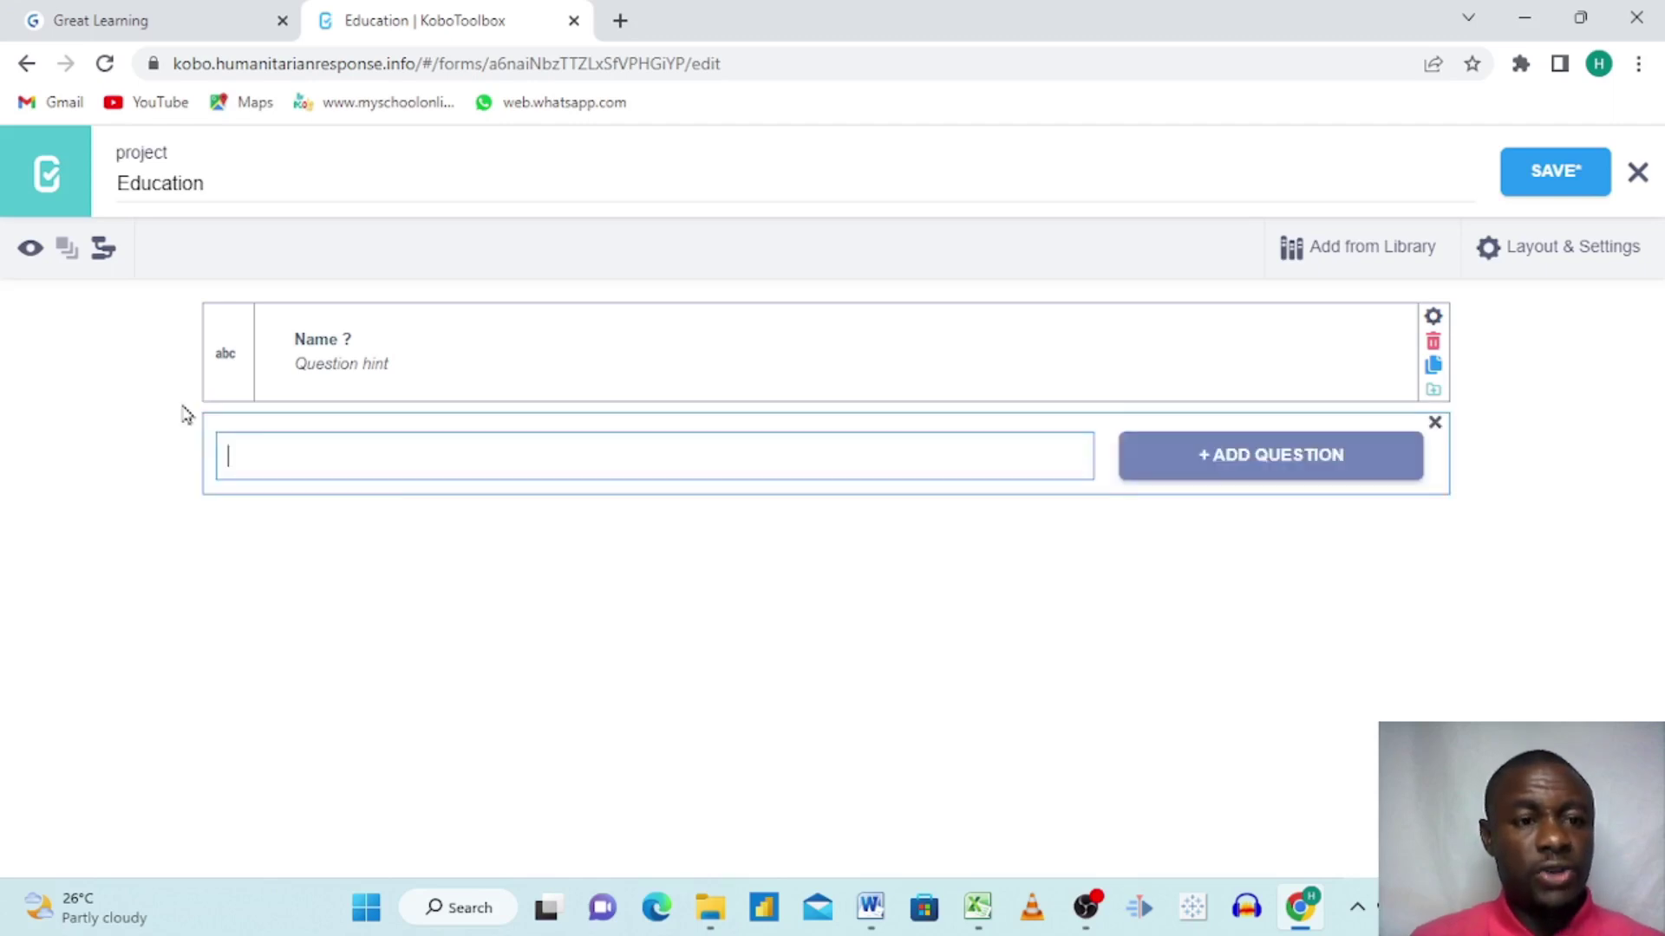
key("Caps_Lock")
type("A")
key("Caps_Lock")
type("ge?")
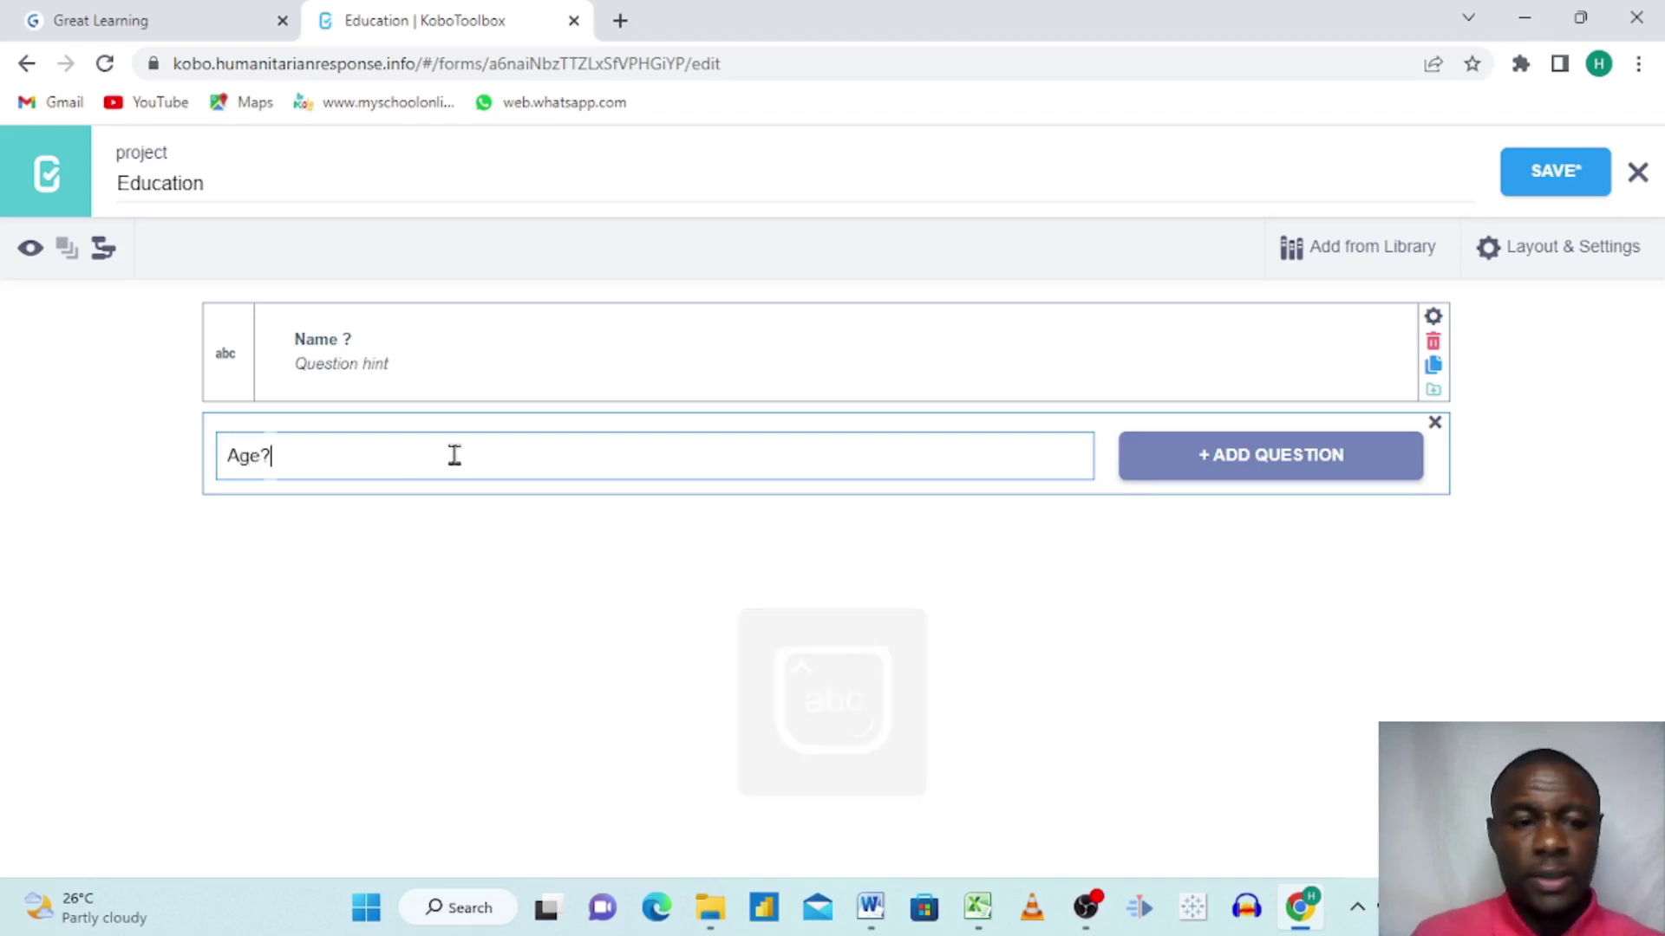
left_click(1243, 465)
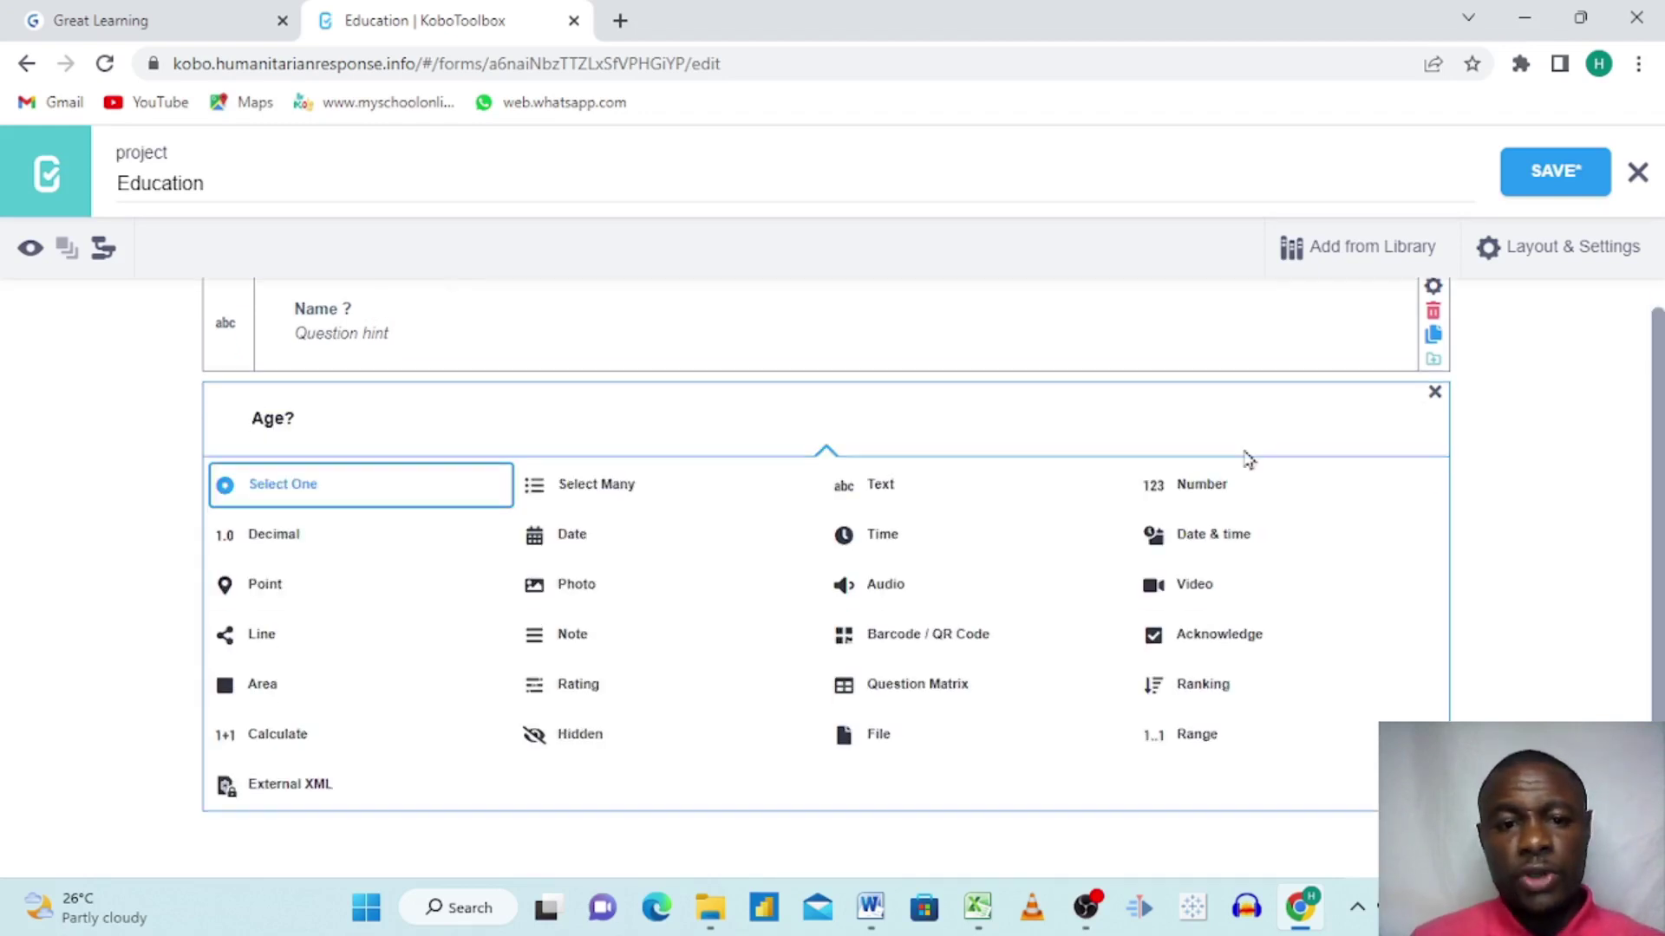
left_click(1175, 491)
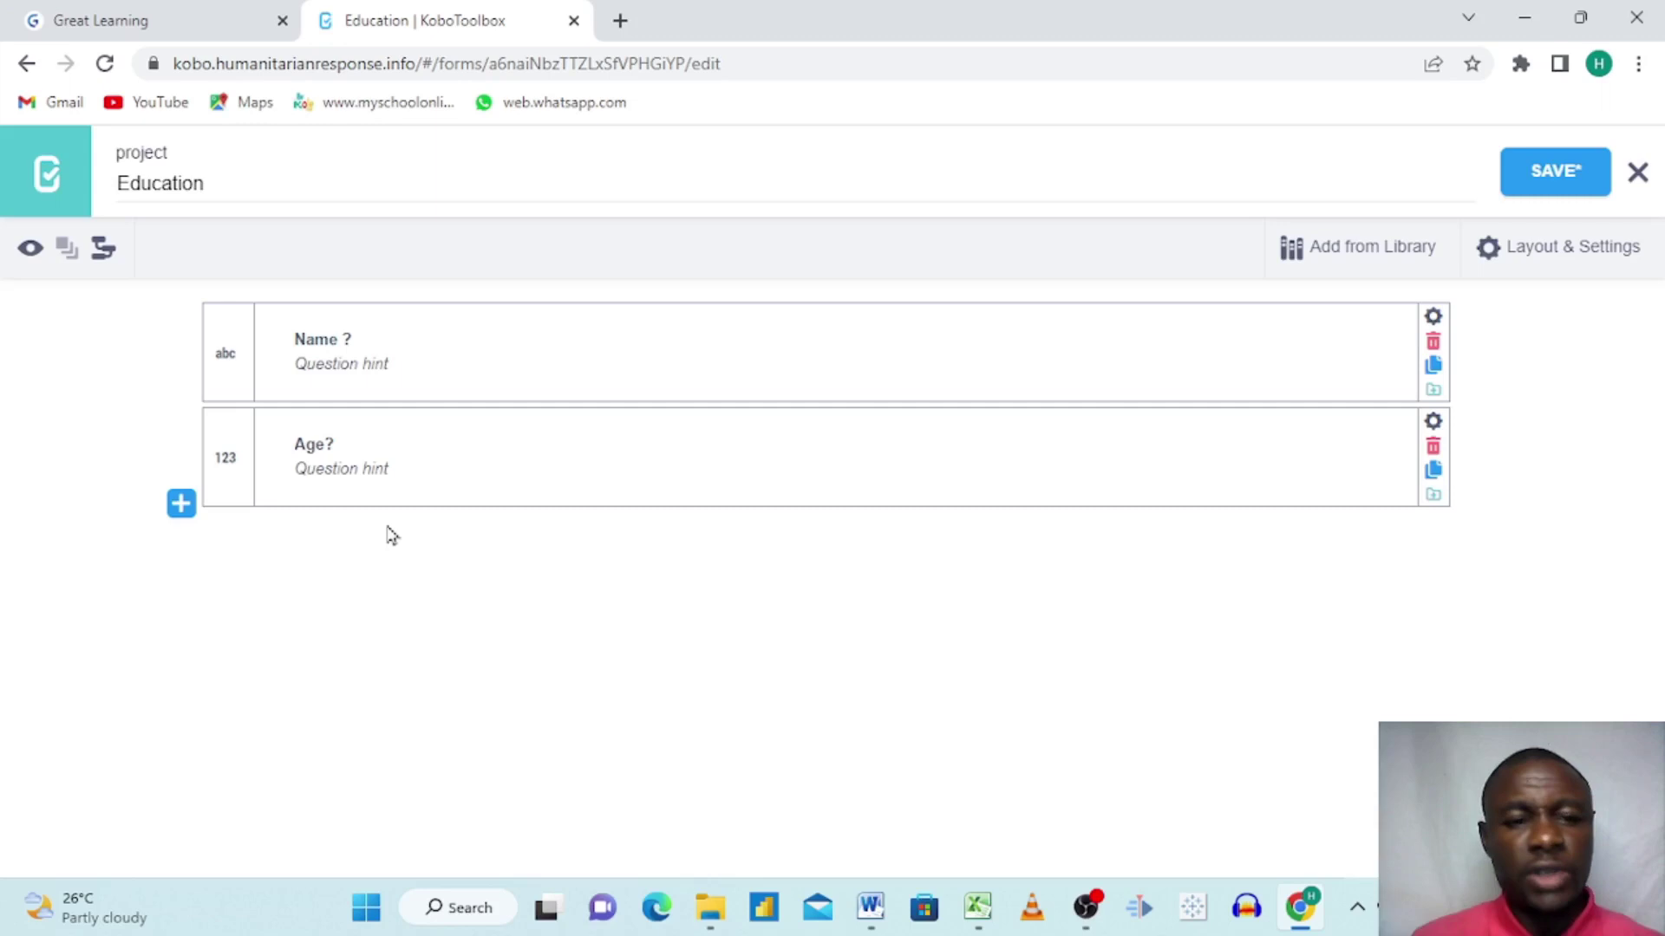
Add a question "Sex?" of type Select One below the age question.
left_click(182, 505)
type("Sex?")
left_click(1222, 568)
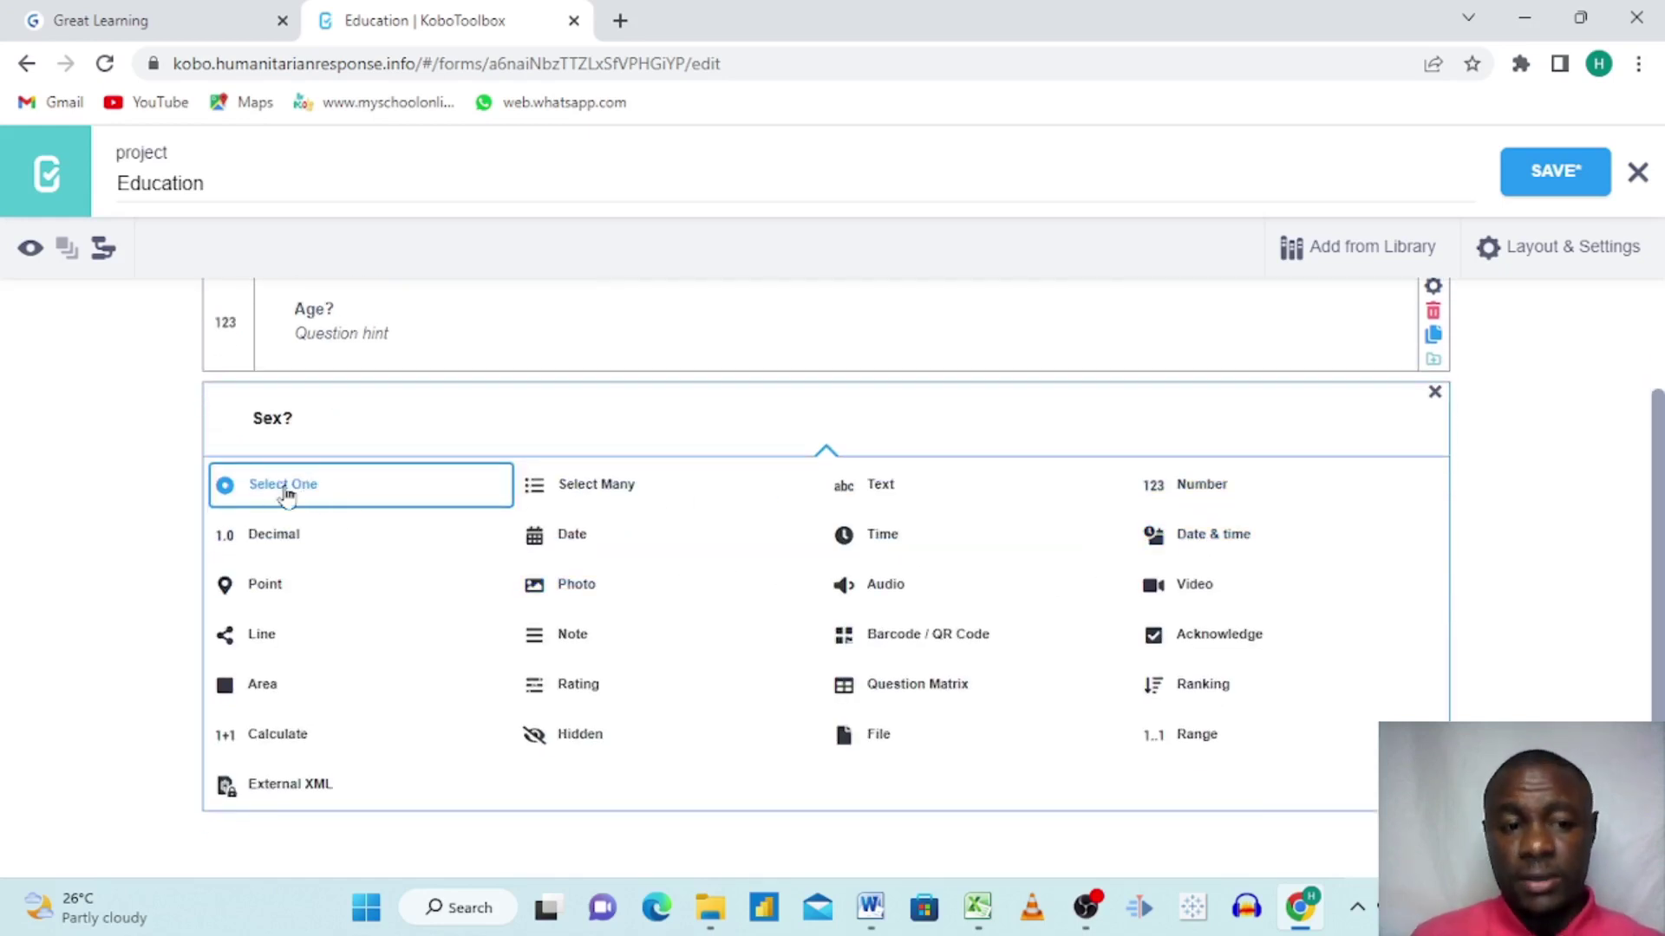
left_click(294, 488)
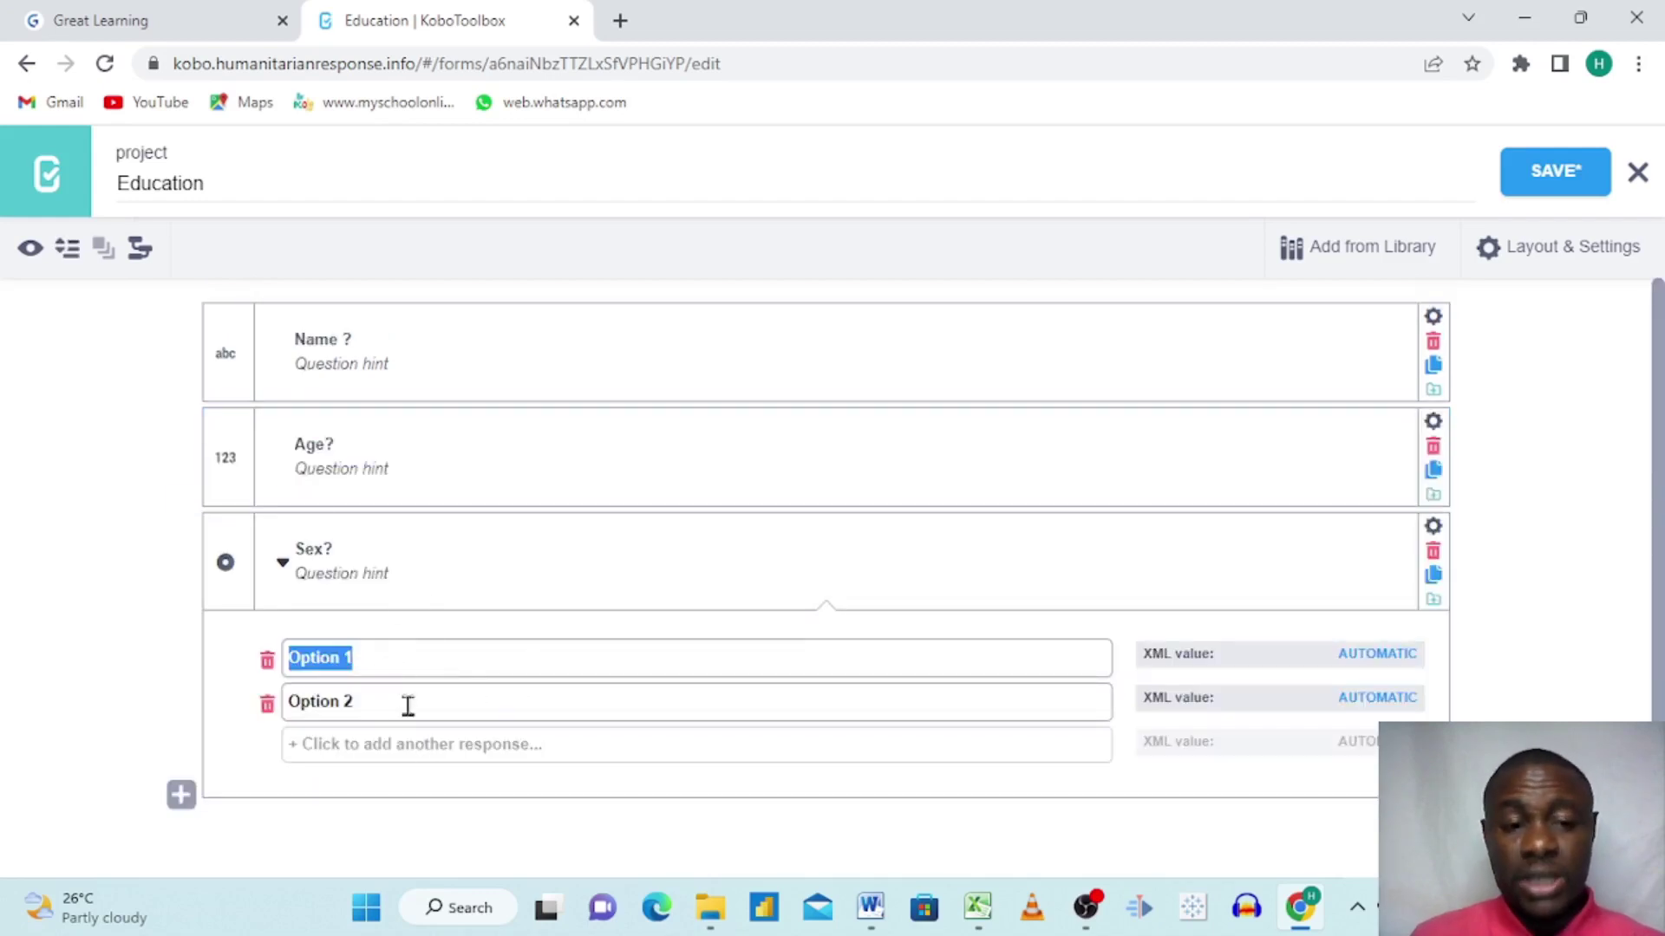
Name the two answer options of the "Sex?" question Male and Female, and collapse its option list.
key("BackSpace")
key("Caps_Lock")
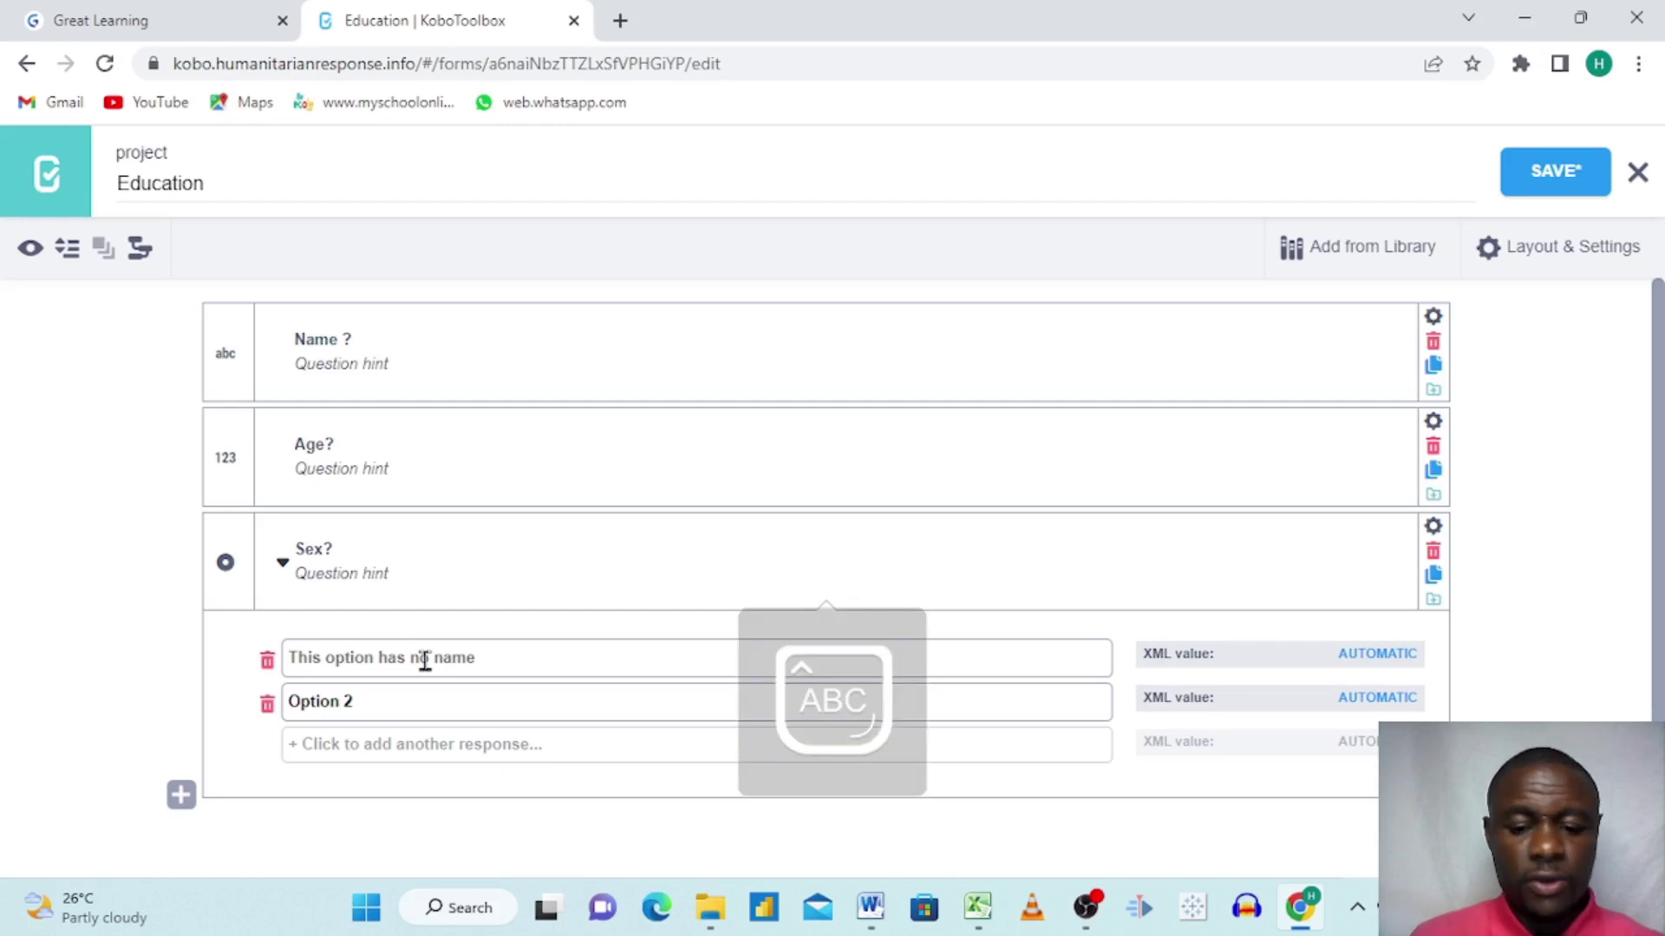
type("M")
key("Caps_Lock")
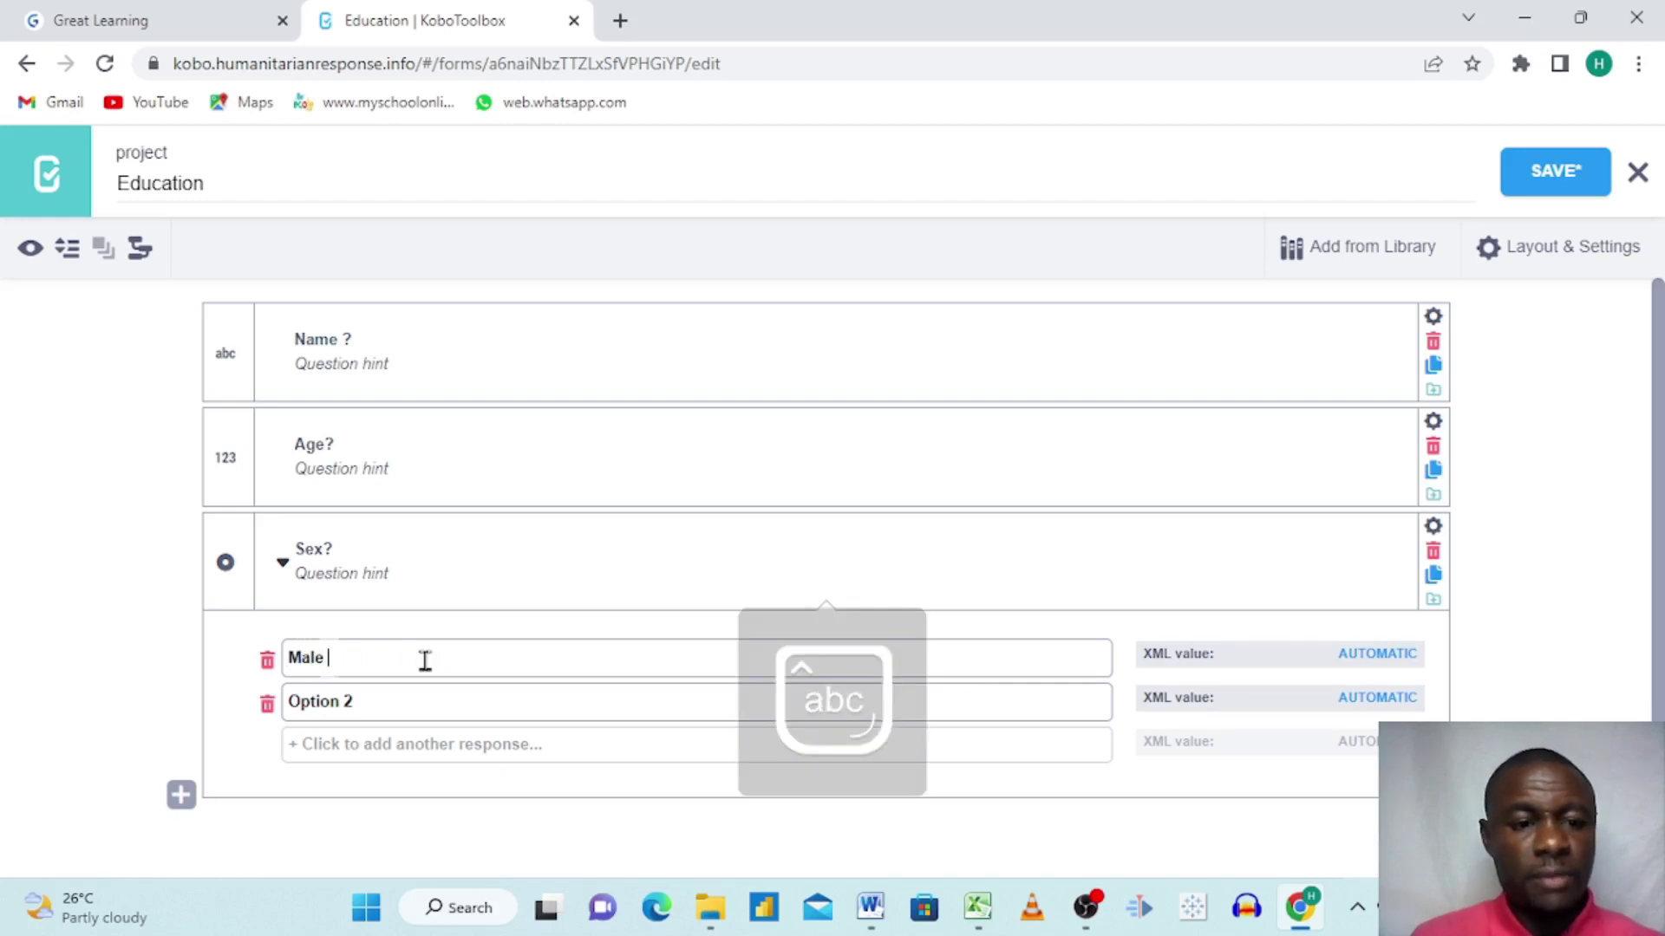
left_click(379, 711)
key("BackSpace")
key("BackSpace")
key("BackSpace")
key("BackSpace")
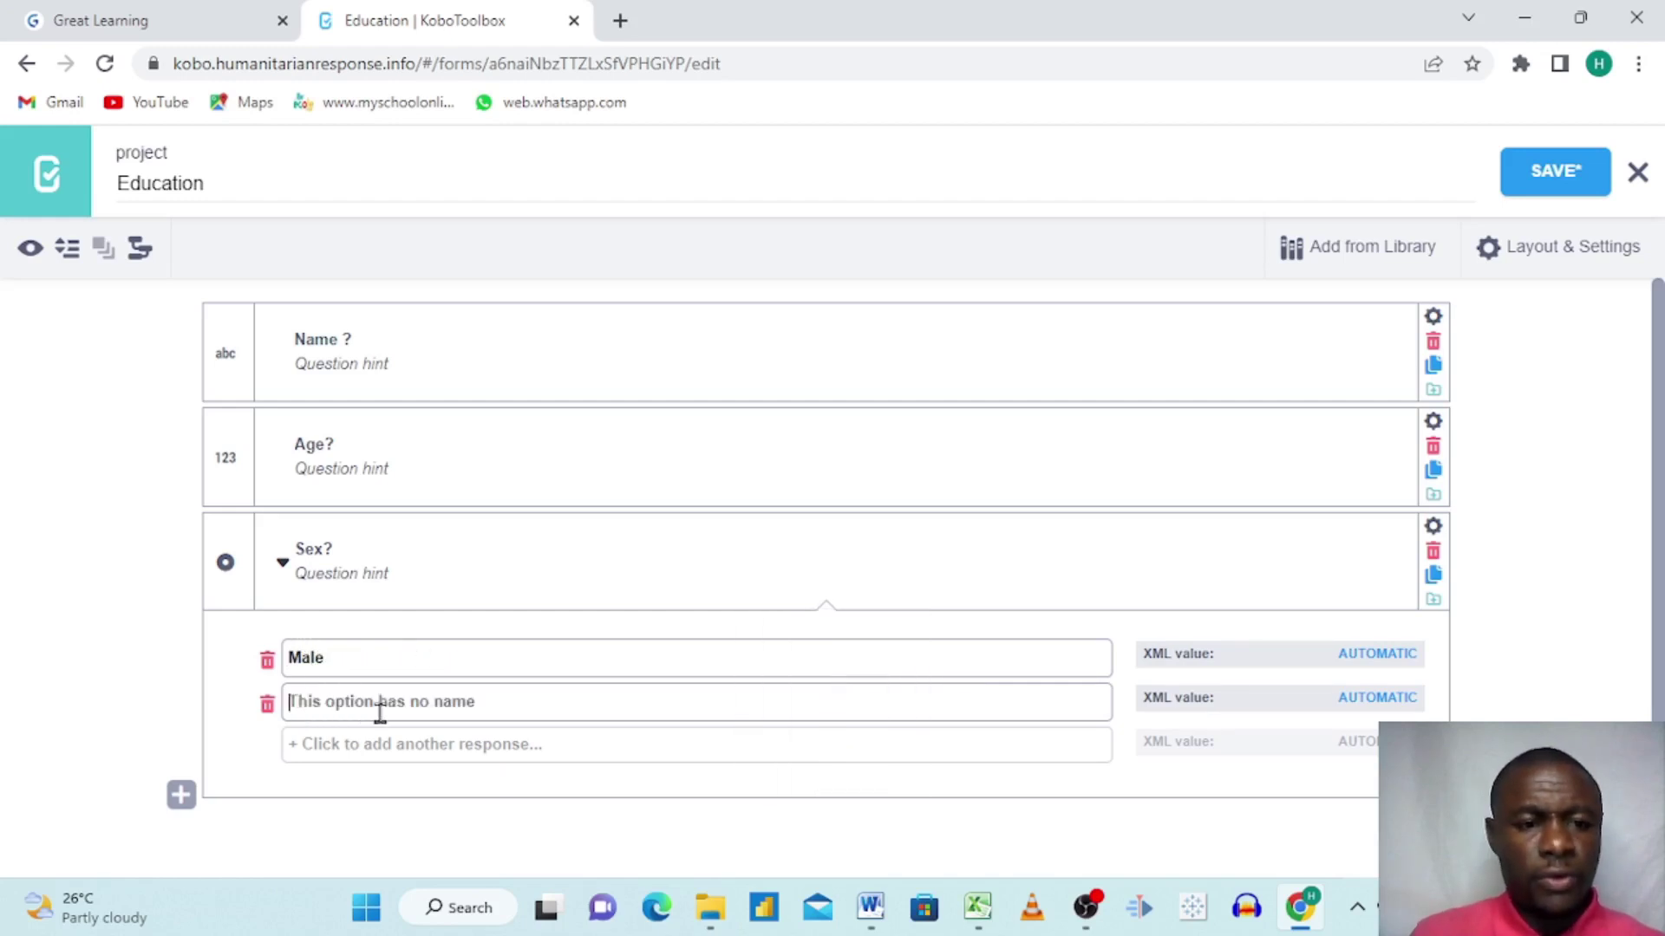
key("Caps_Lock")
type("F")
key("Caps_Lock")
type("emale")
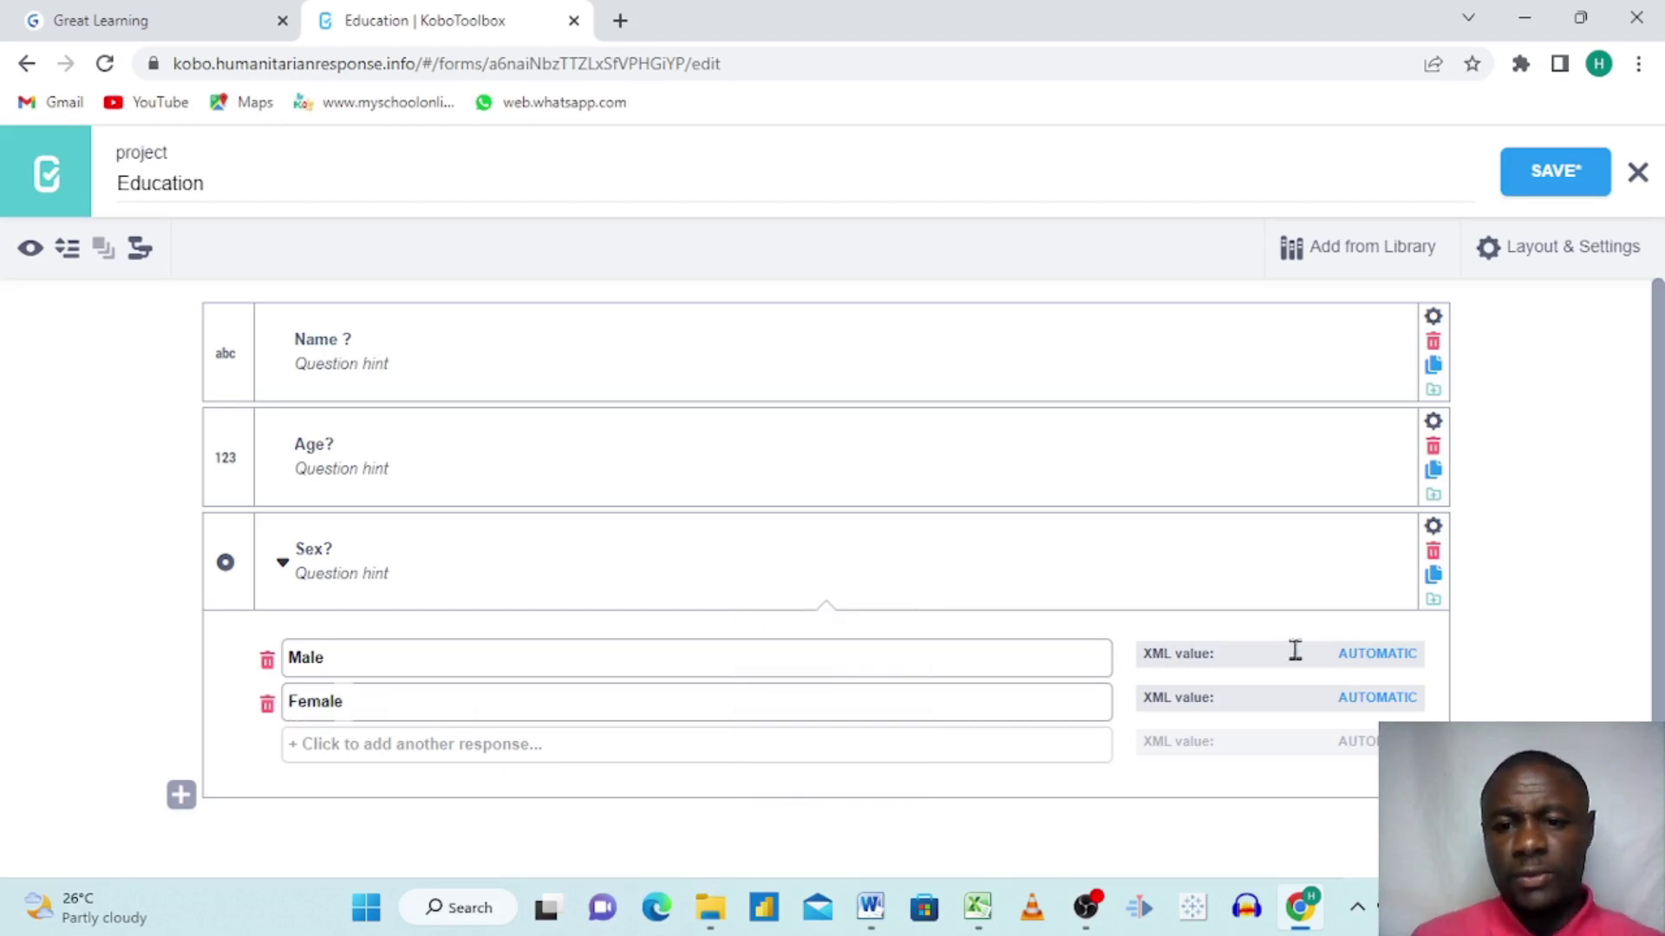
left_click(284, 568)
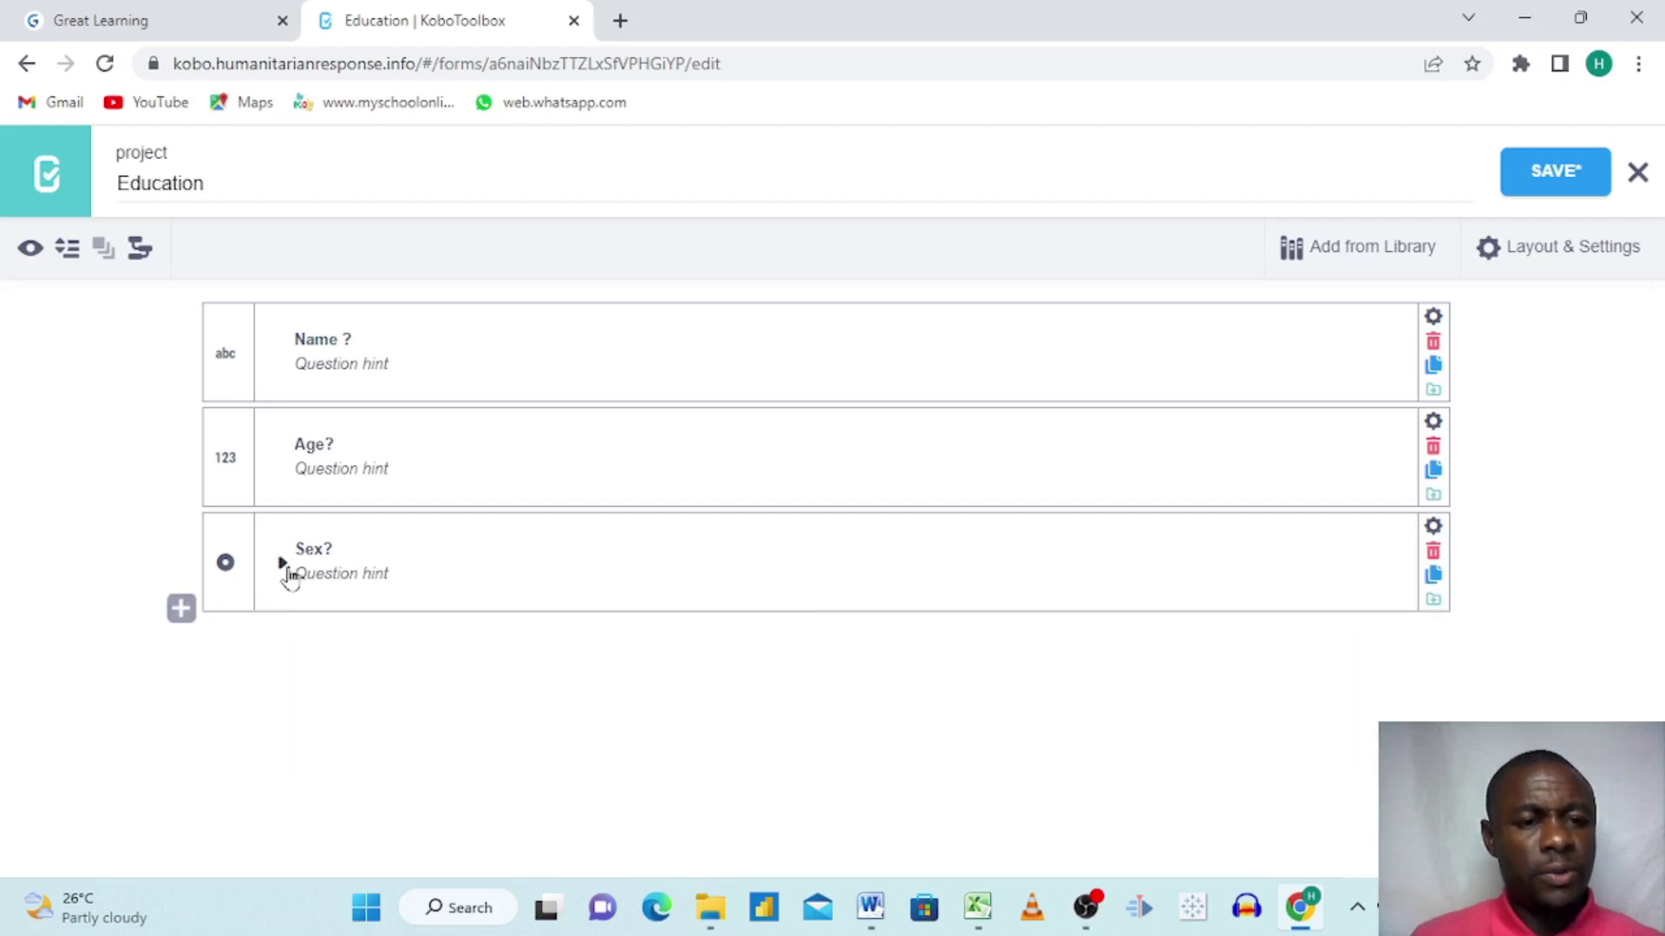
Add a question "Sources of Income?" of type Select Many below the sex question.
left_click(181, 609)
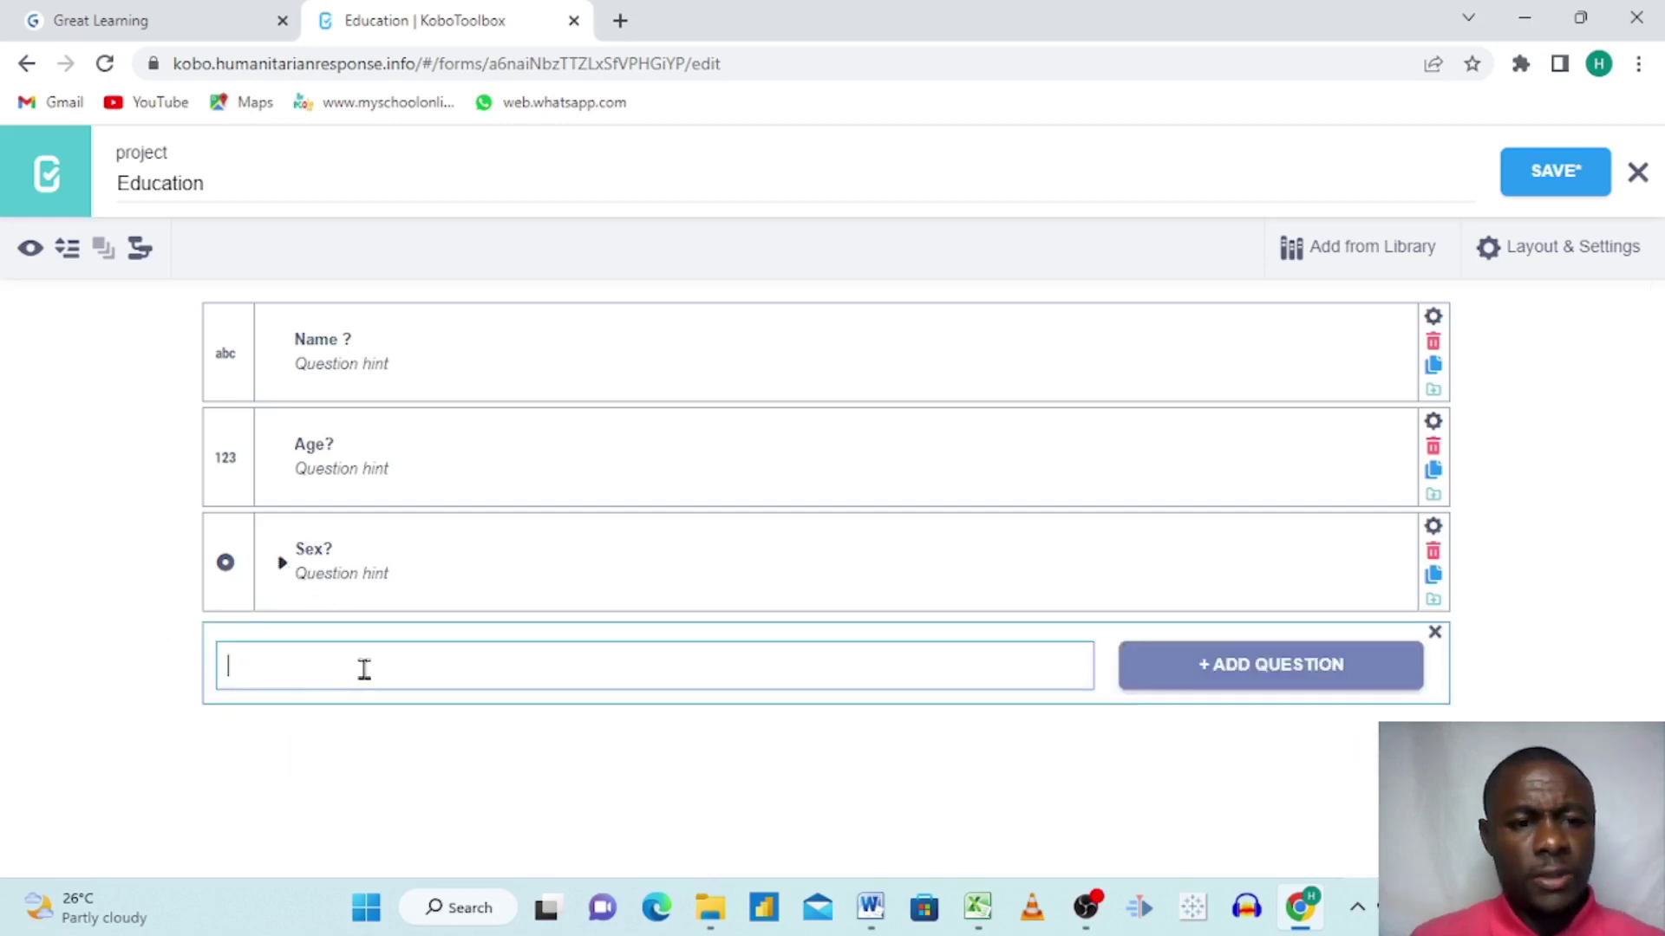
key("Caps_Lock")
type("S")
key("Caps_Lock")
type("ources o")
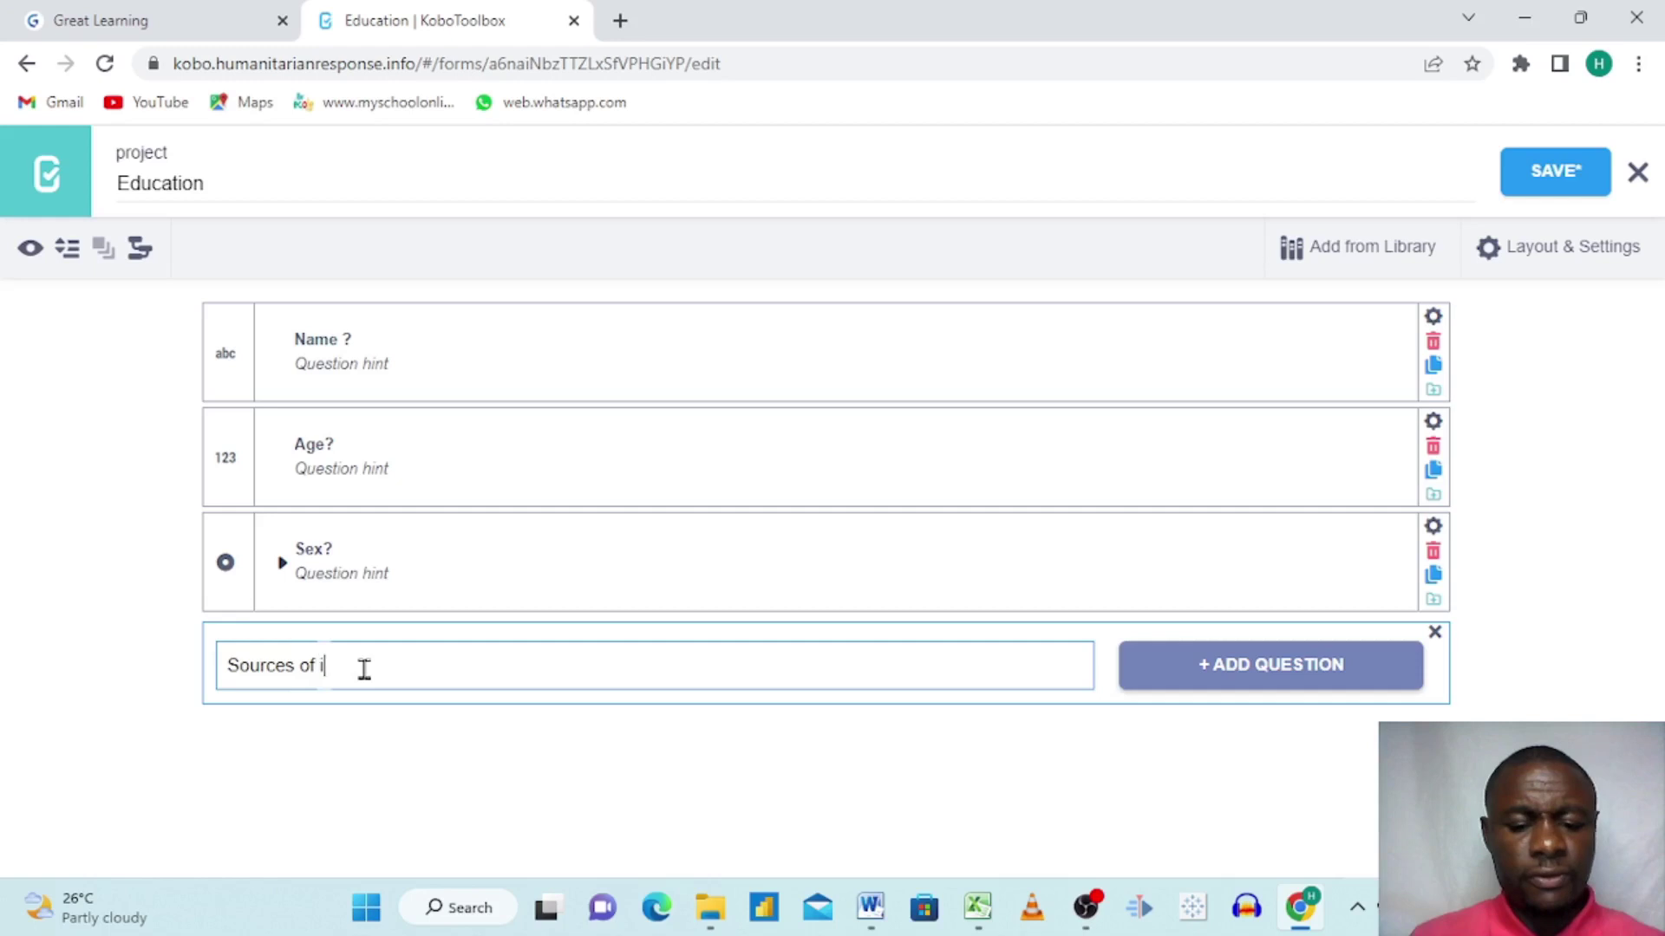
type("f")
key("Caps_Lock")
type("I")
key("Caps_Lock")
type("n")
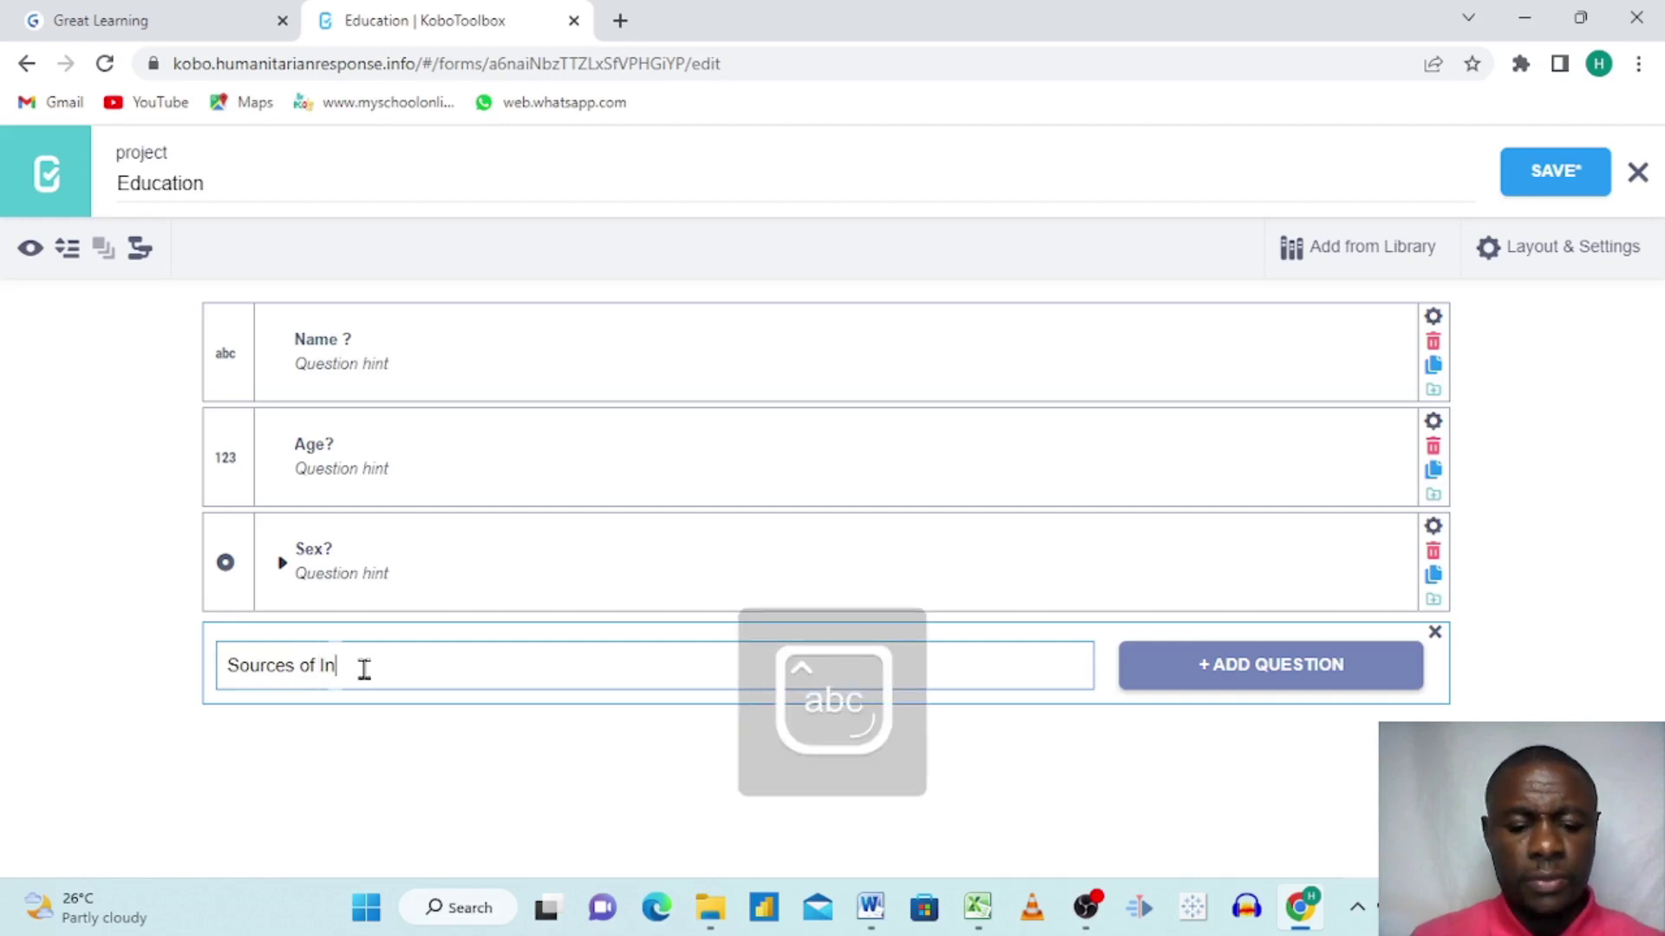
type("come?")
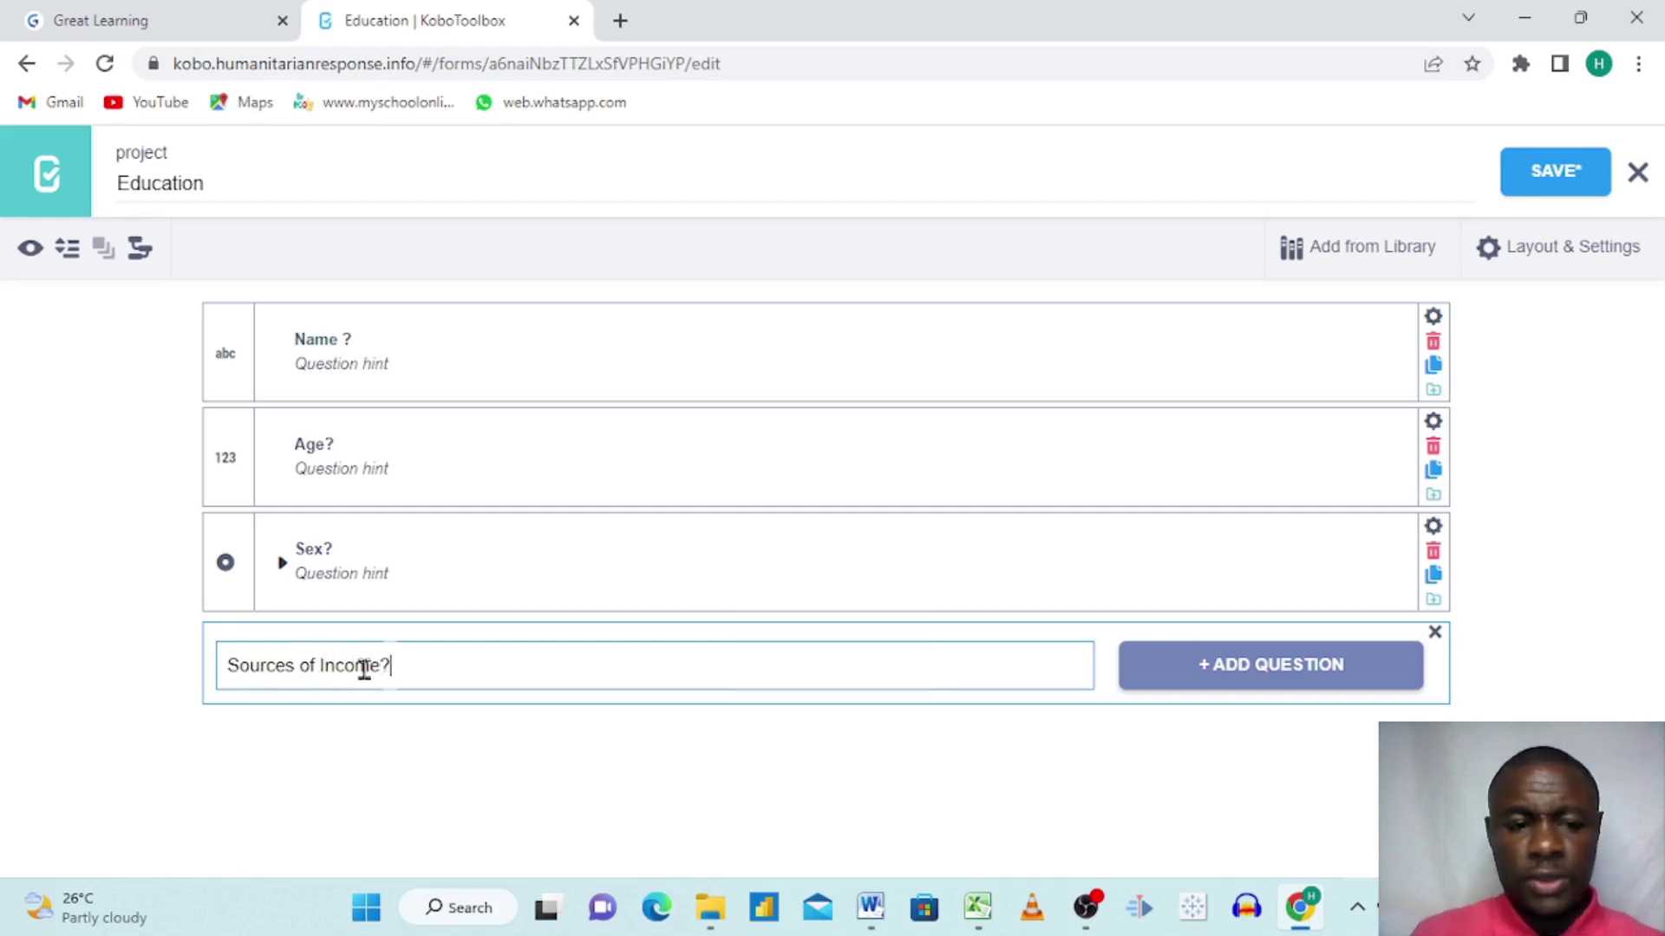
left_click(1211, 685)
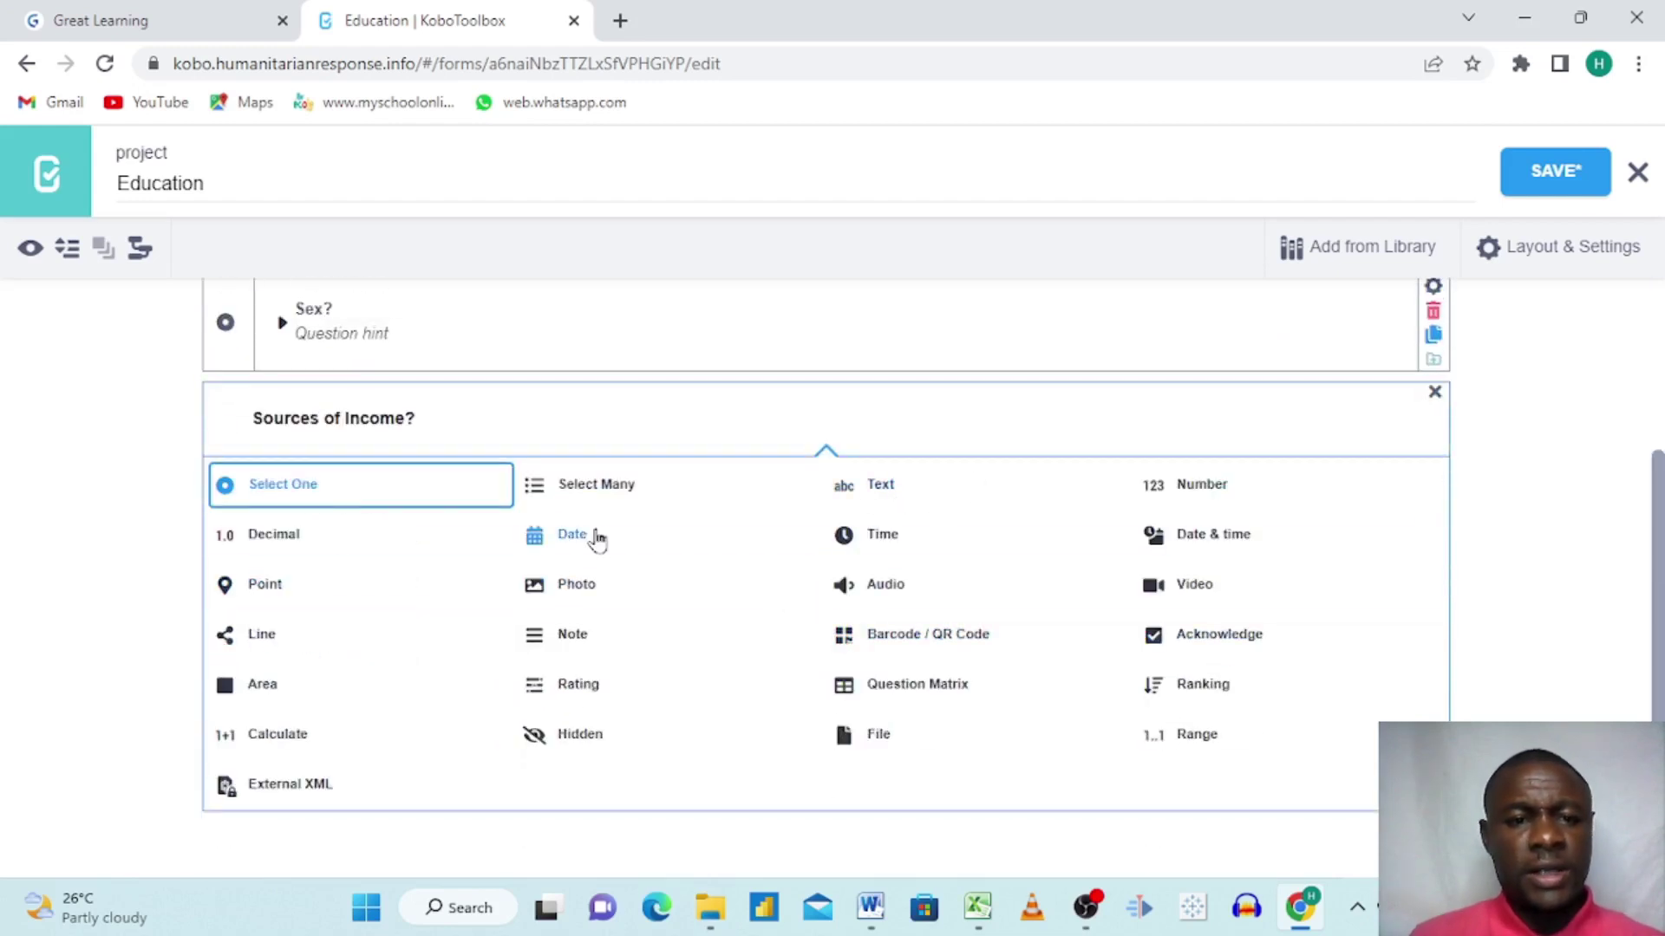
left_click(586, 500)
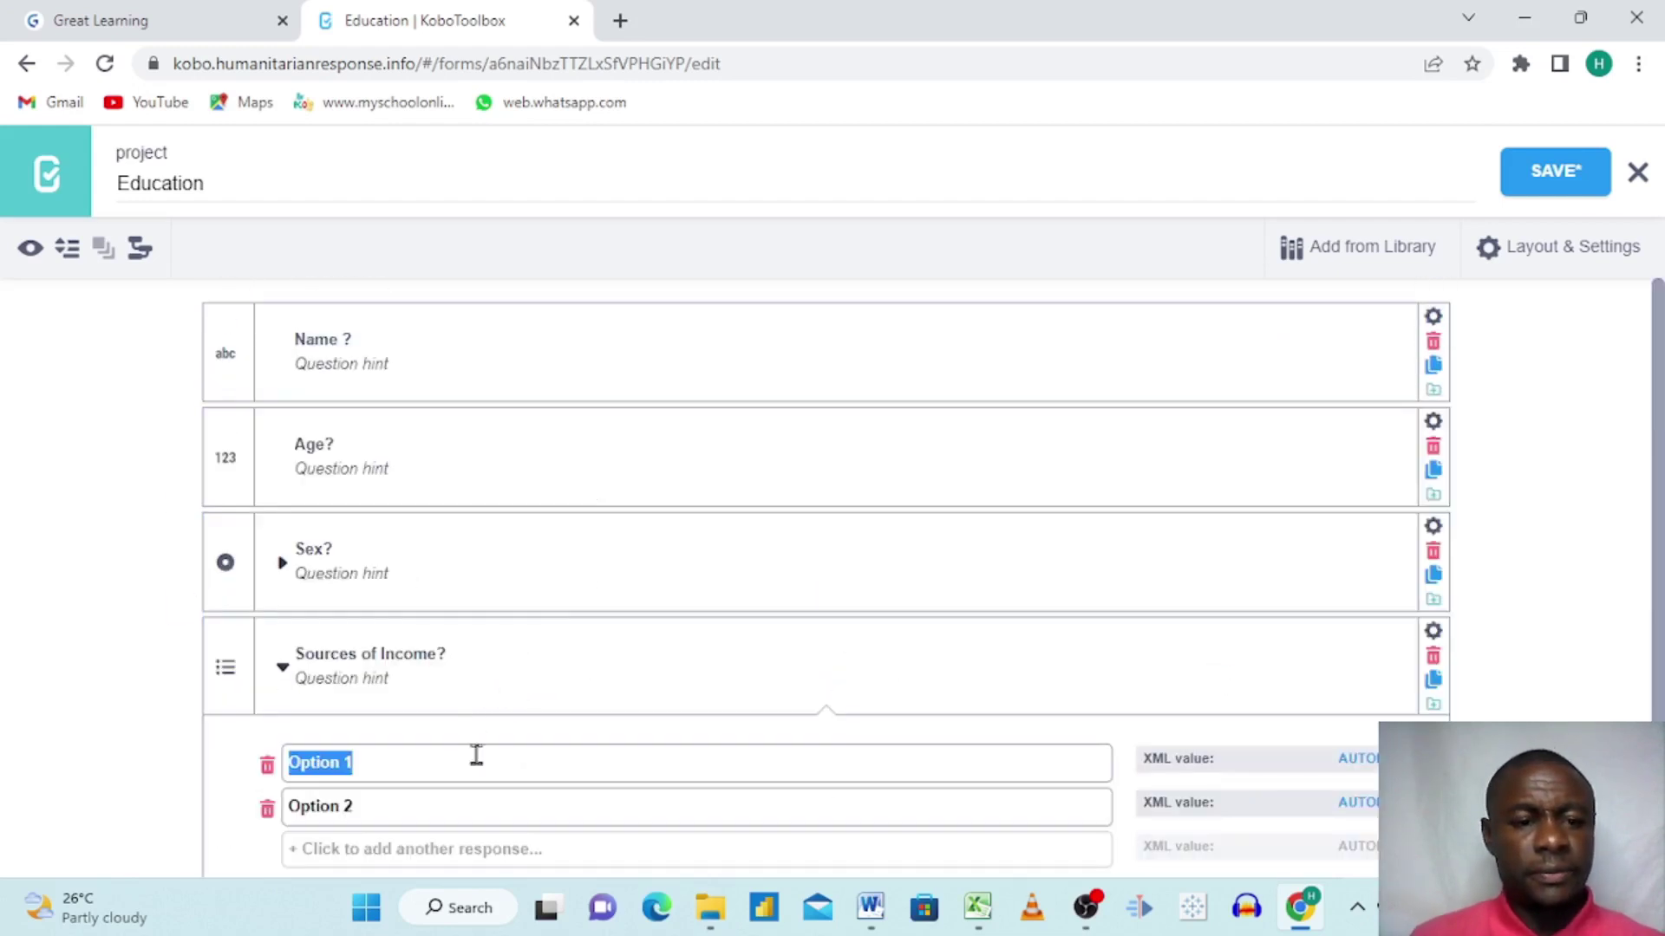
Name the first answer option of the "Sources of Income?" question From Farm.
key("BackSpace")
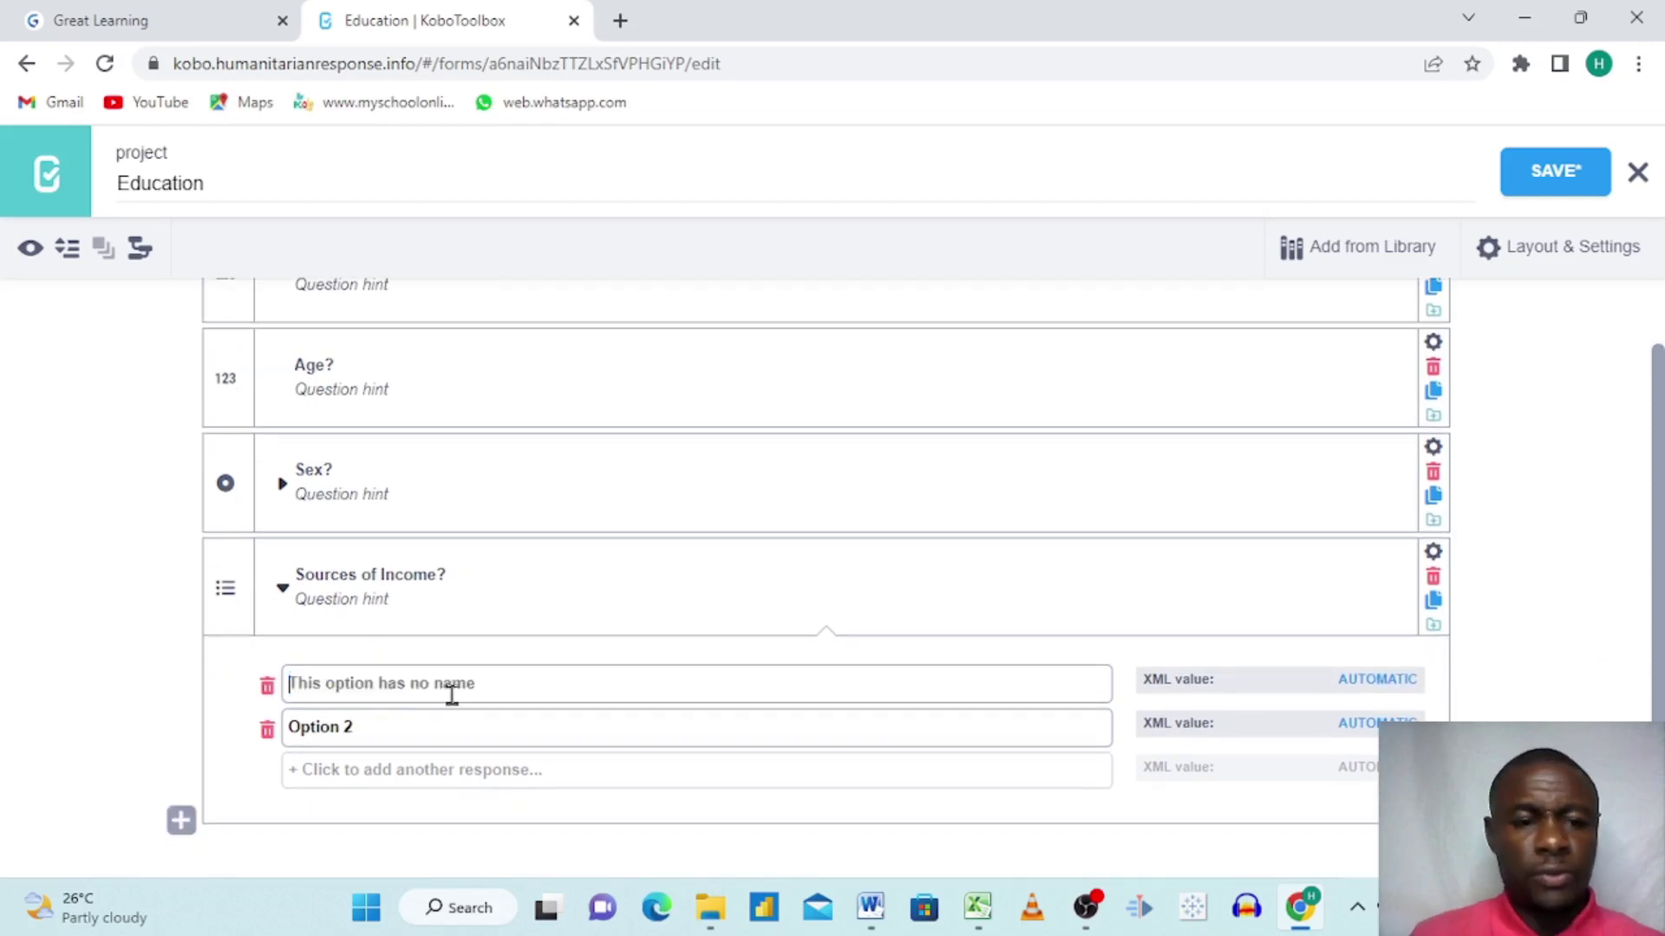
key("Caps_Lock")
type("F")
key("Caps_Lock")
type("rom")
key("Caps_Lock")
type("Fam")
key("Caps_Lock")
type("am")
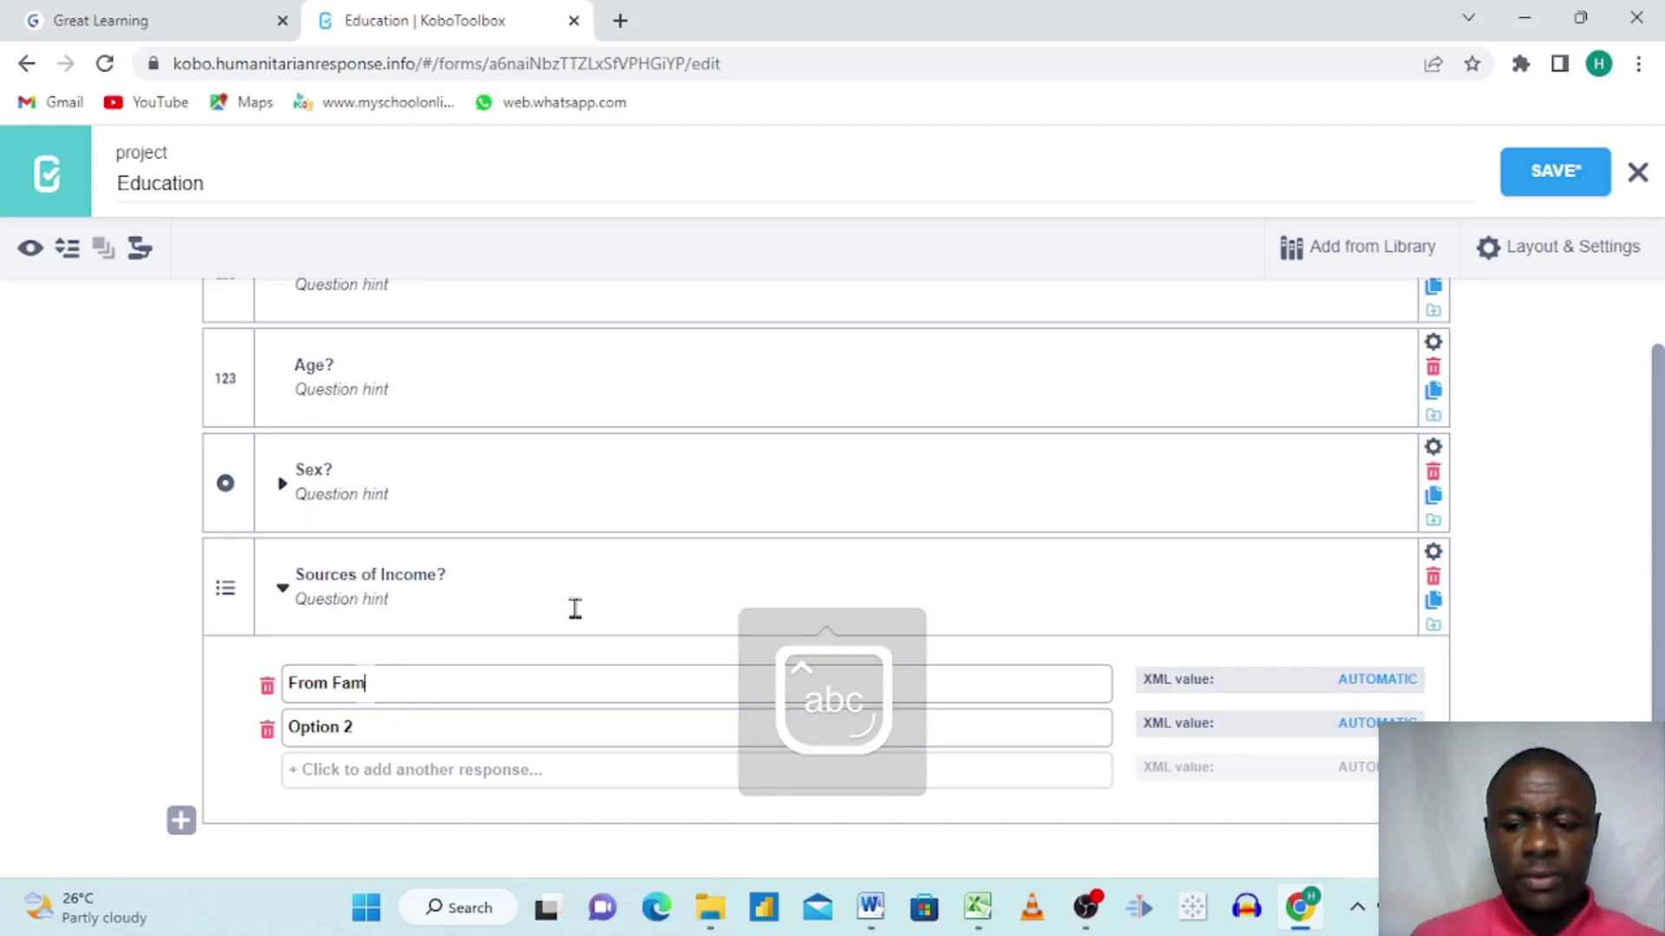
key("BackSpace")
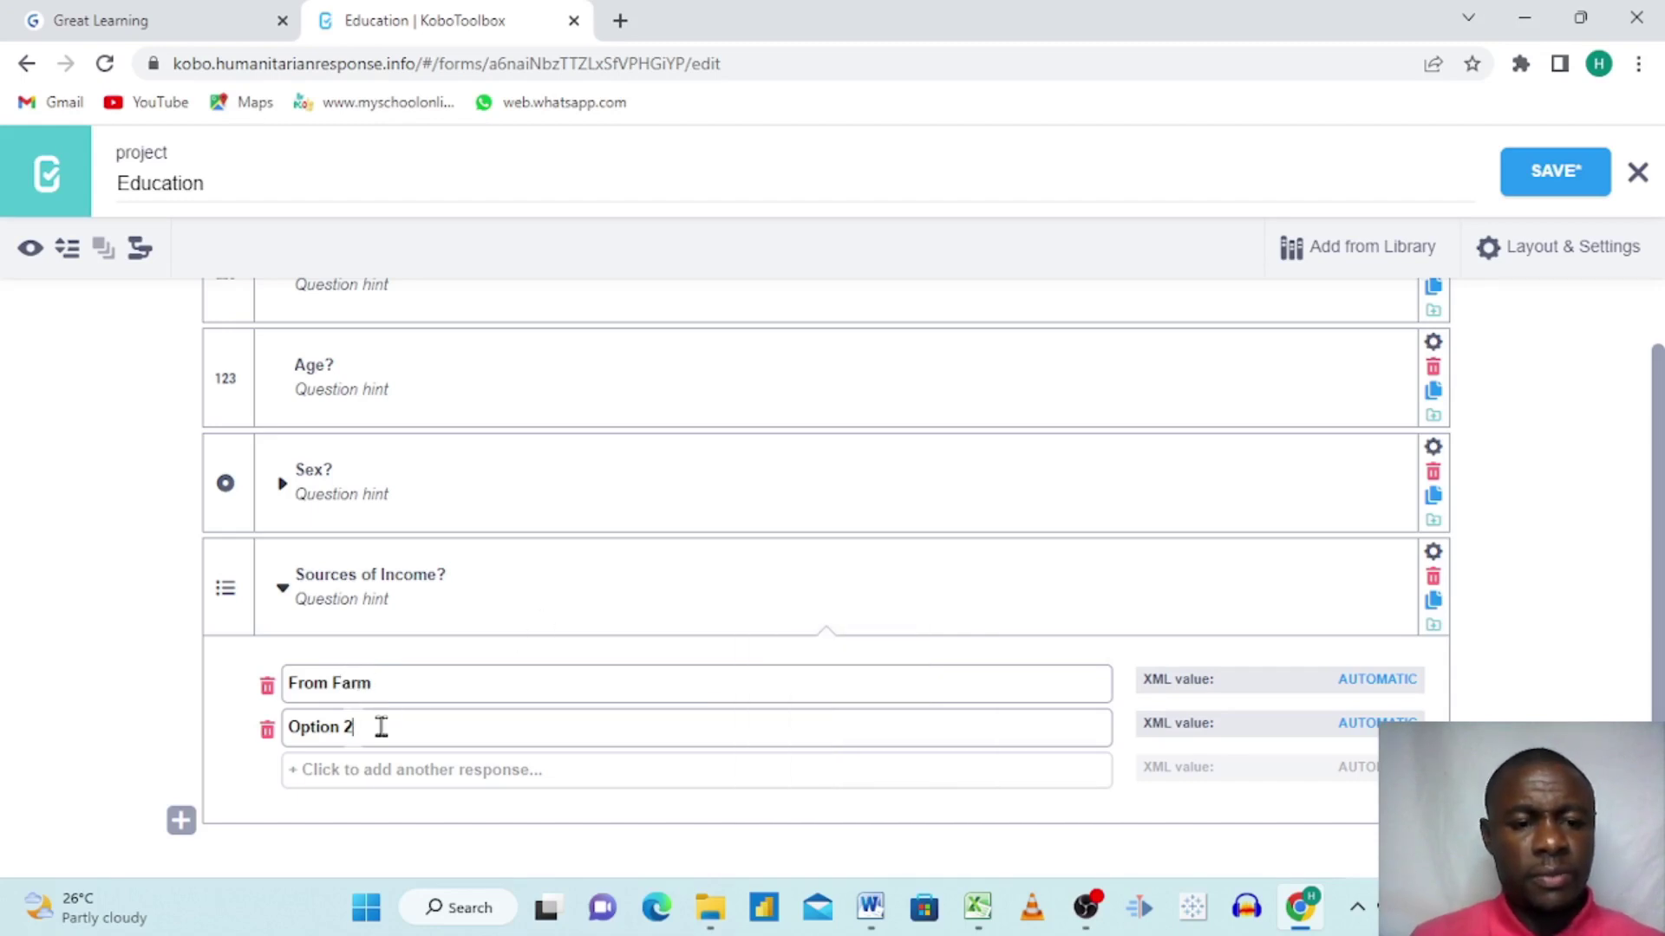
Name the second answer option of the "Sources of Income?" question Market.
key("BackSpace")
key("BackSpace")
key("Caps_Lock")
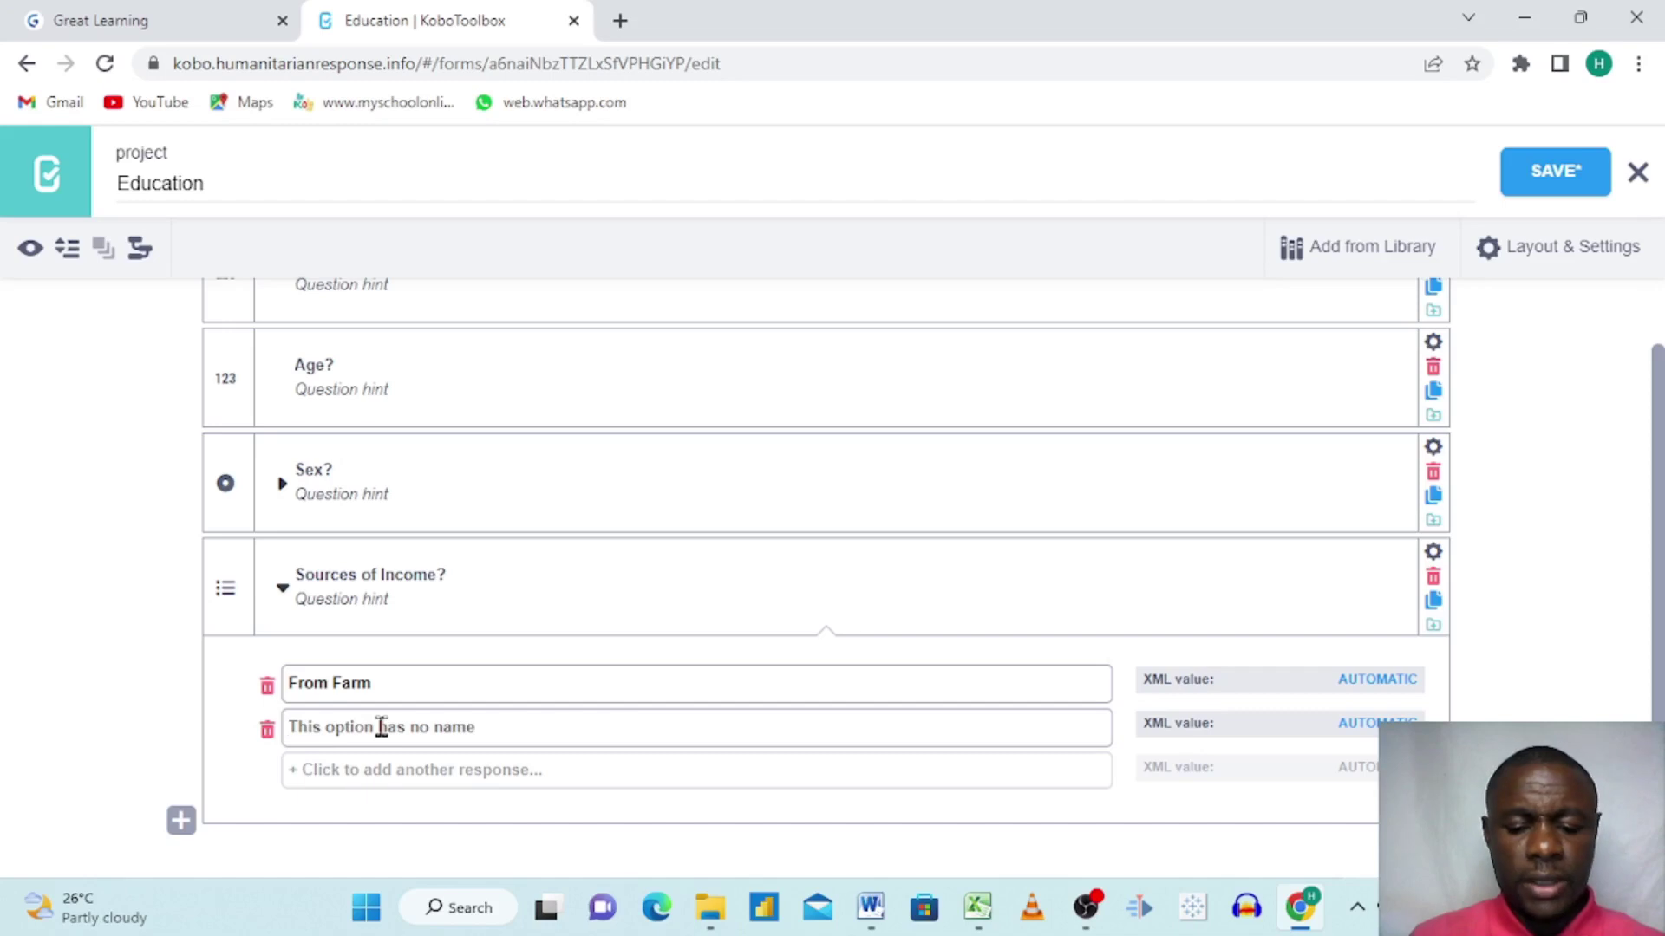
type("M")
key("Caps_Lock")
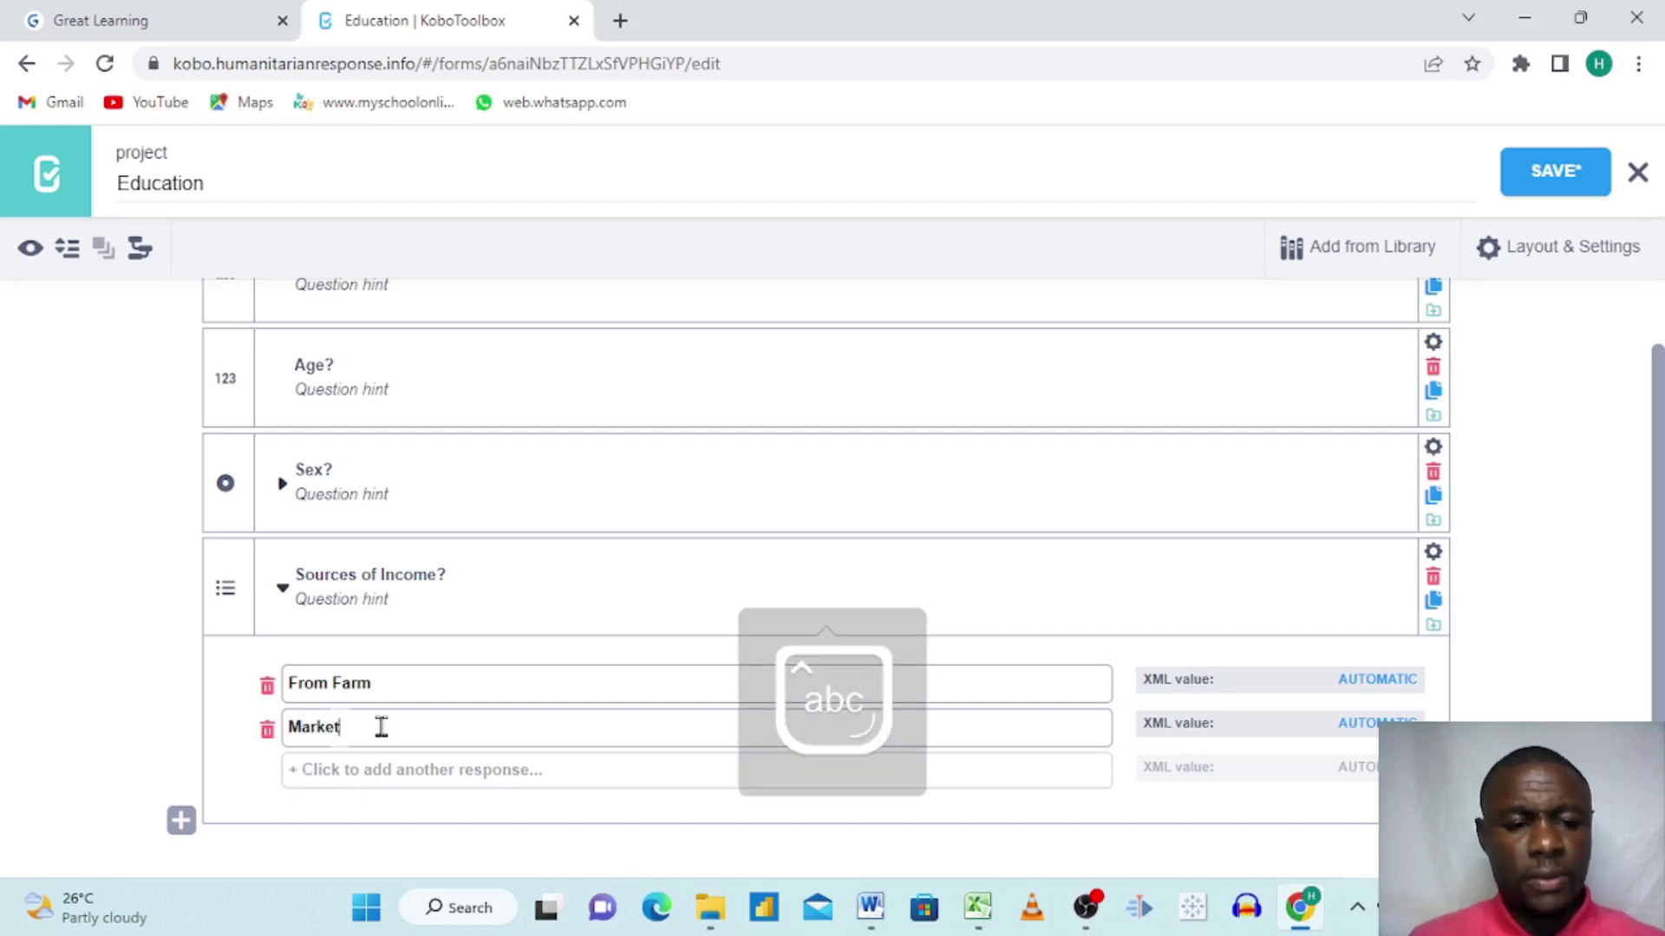
Add a third answer option named From Relatives to the "Sources of Income?" question and collapse its option list.
left_click(417, 775)
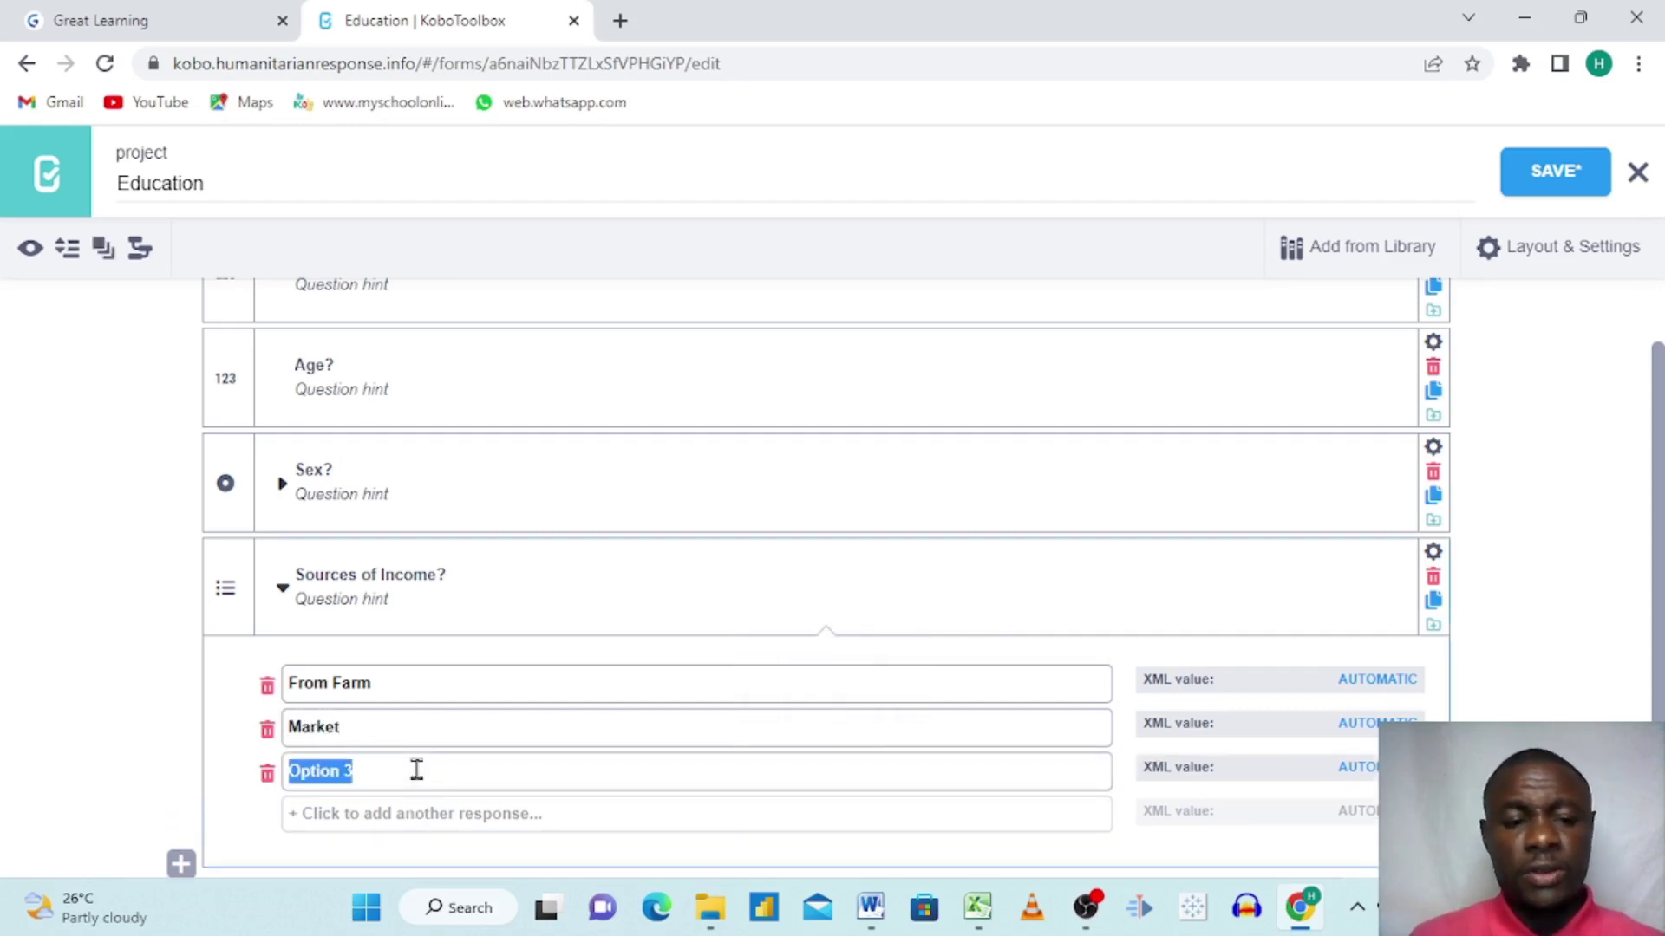
key("BackSpace")
left_click(416, 771)
key("Caps_Lock")
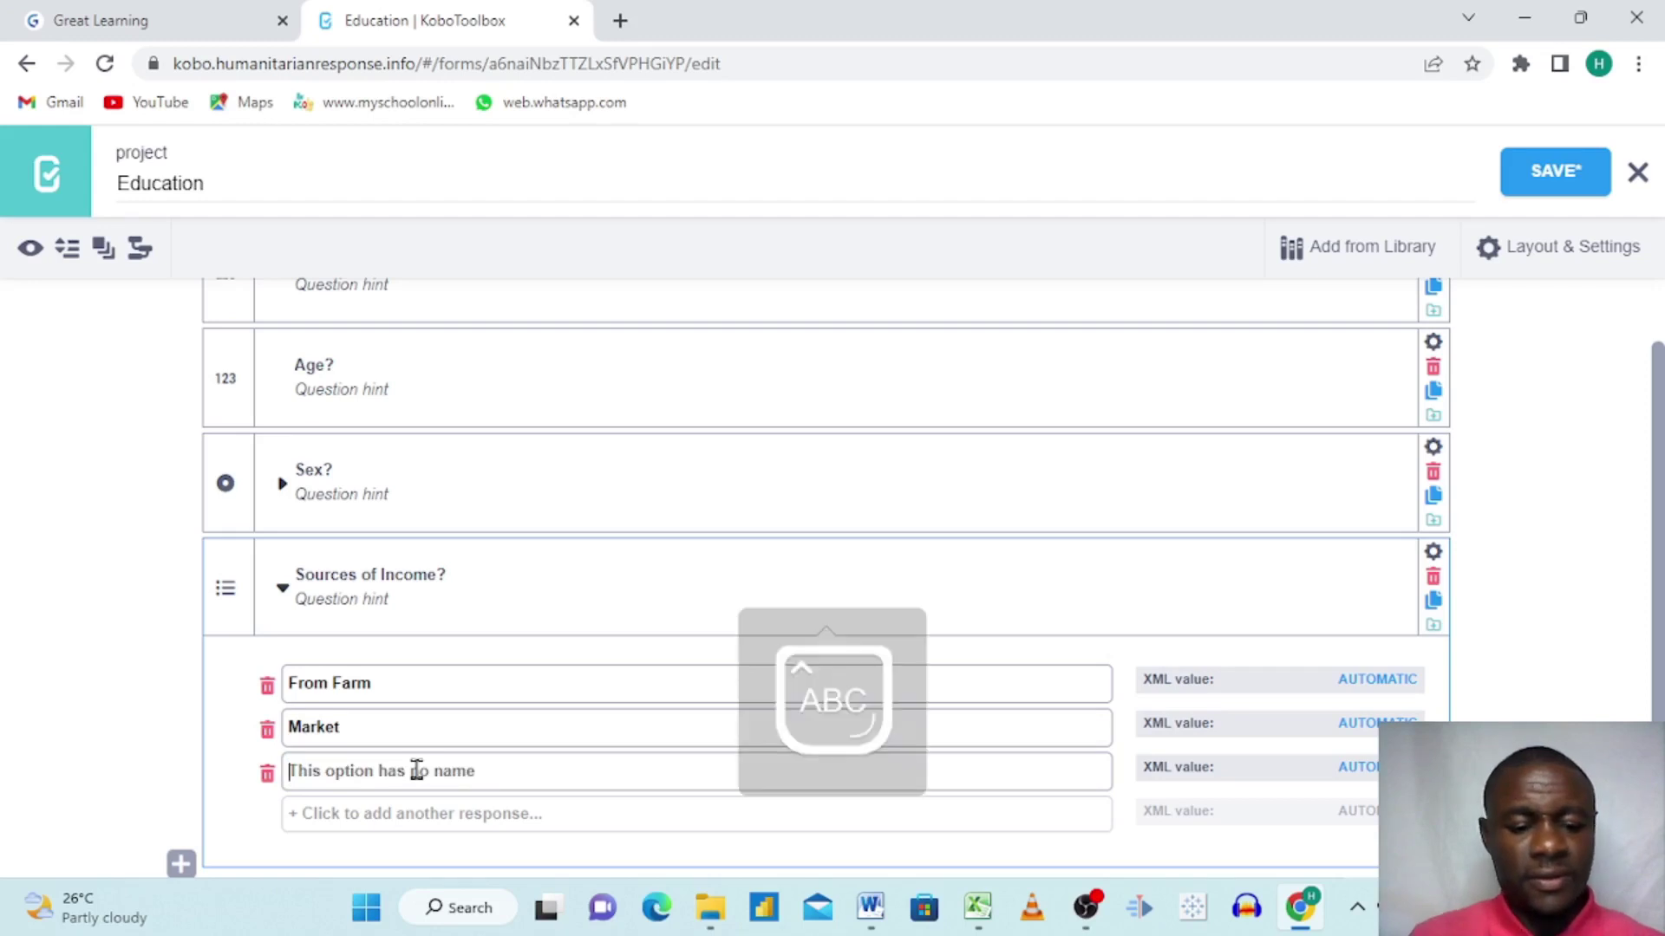
type("F")
key("Caps_Lock")
type("ro")
key("Caps_Lock")
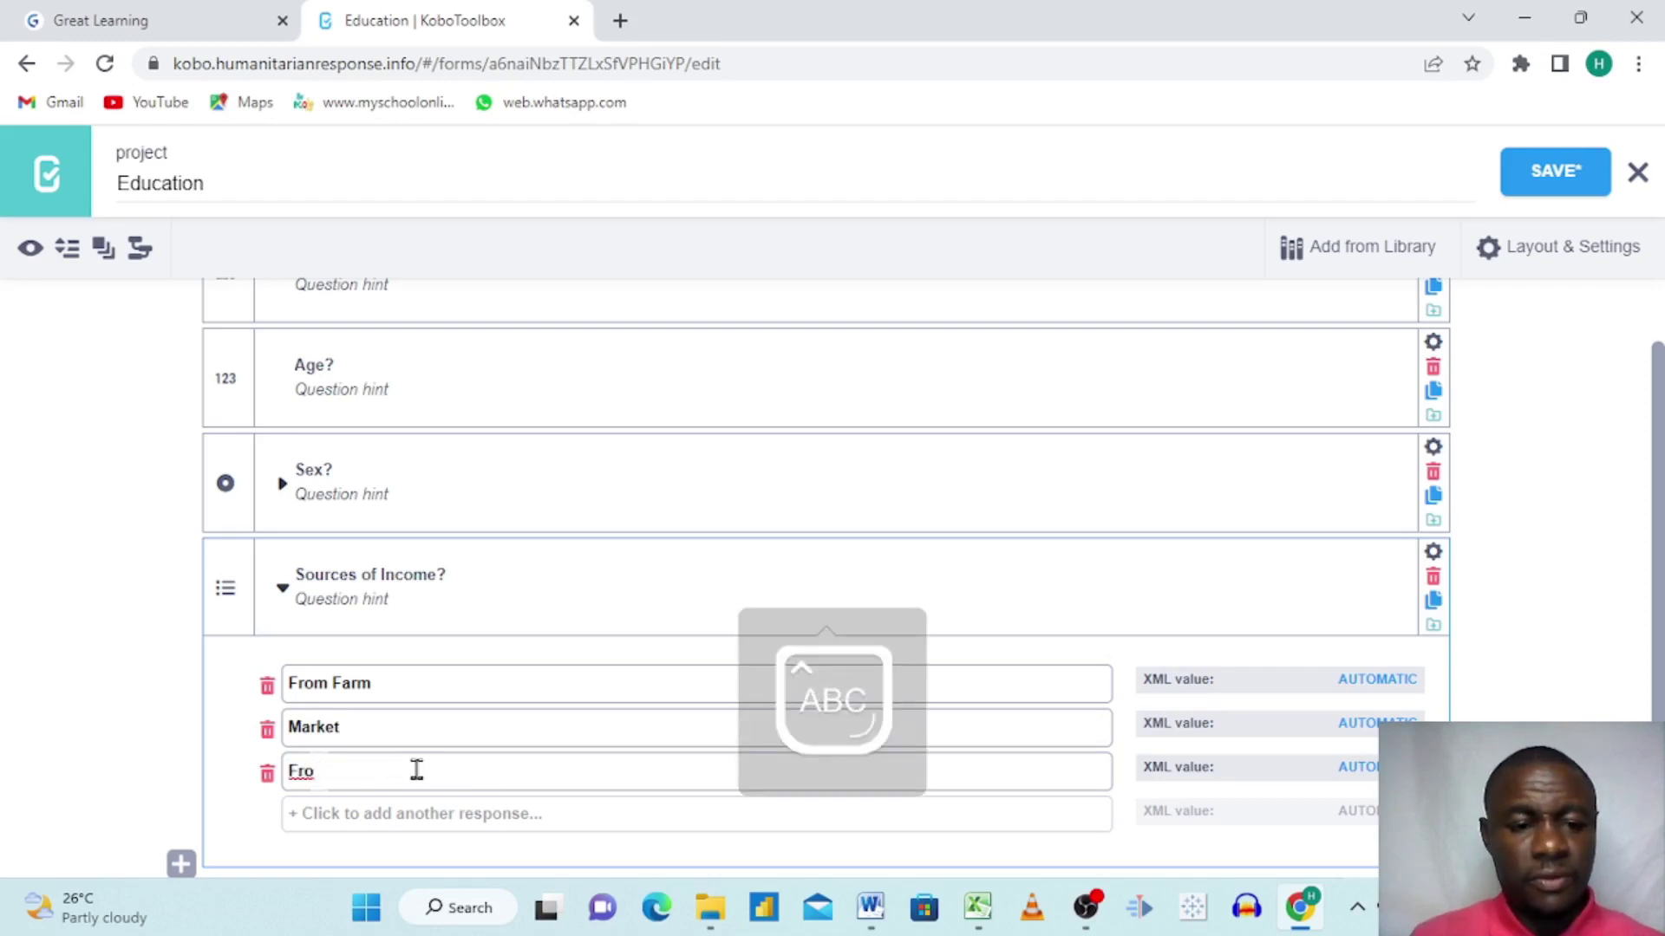
type("M")
key("BackSpace")
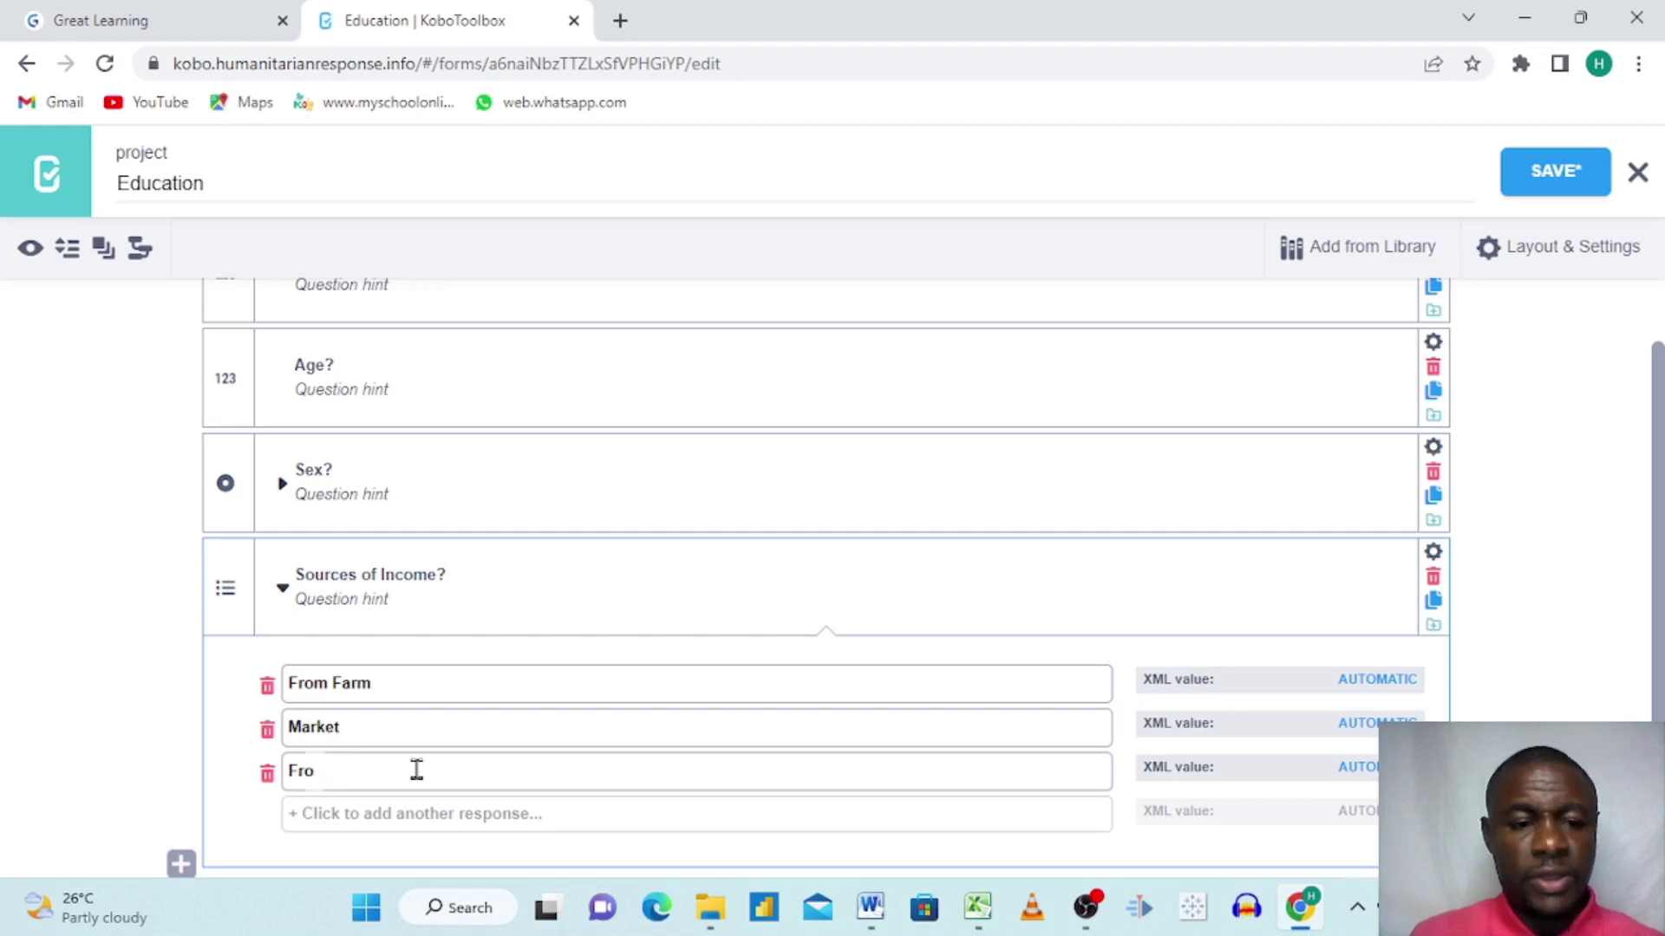
key("Caps_Lock")
key("Caps_Lock")
type("R")
key("Caps_Lock")
type("e")
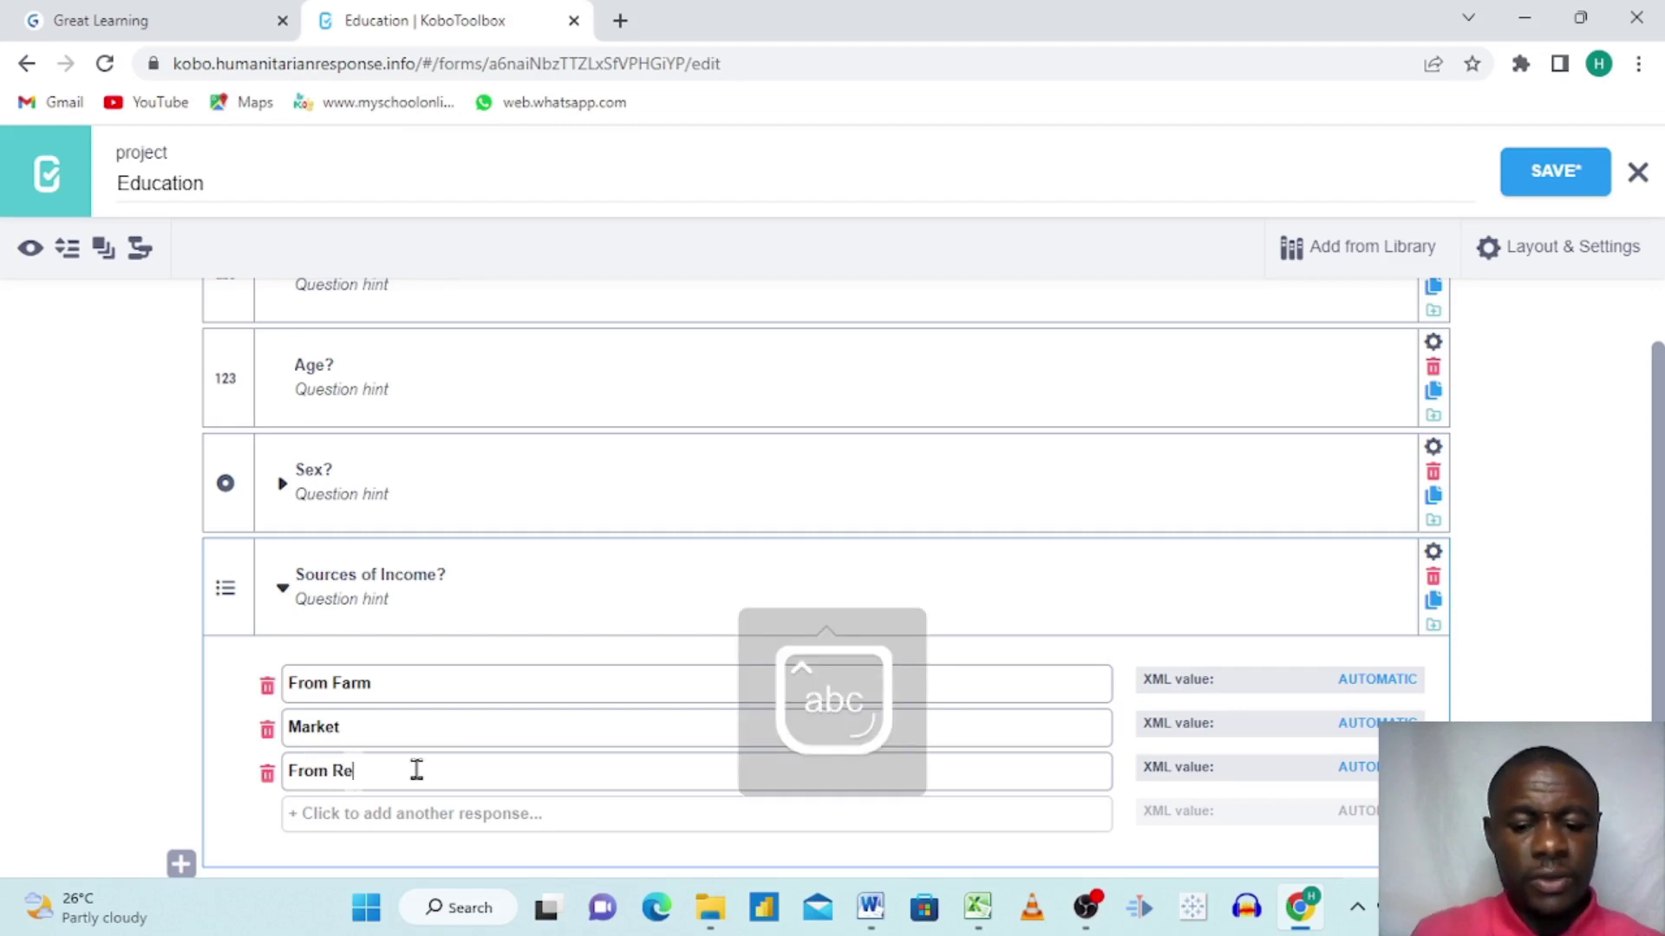
type("latives")
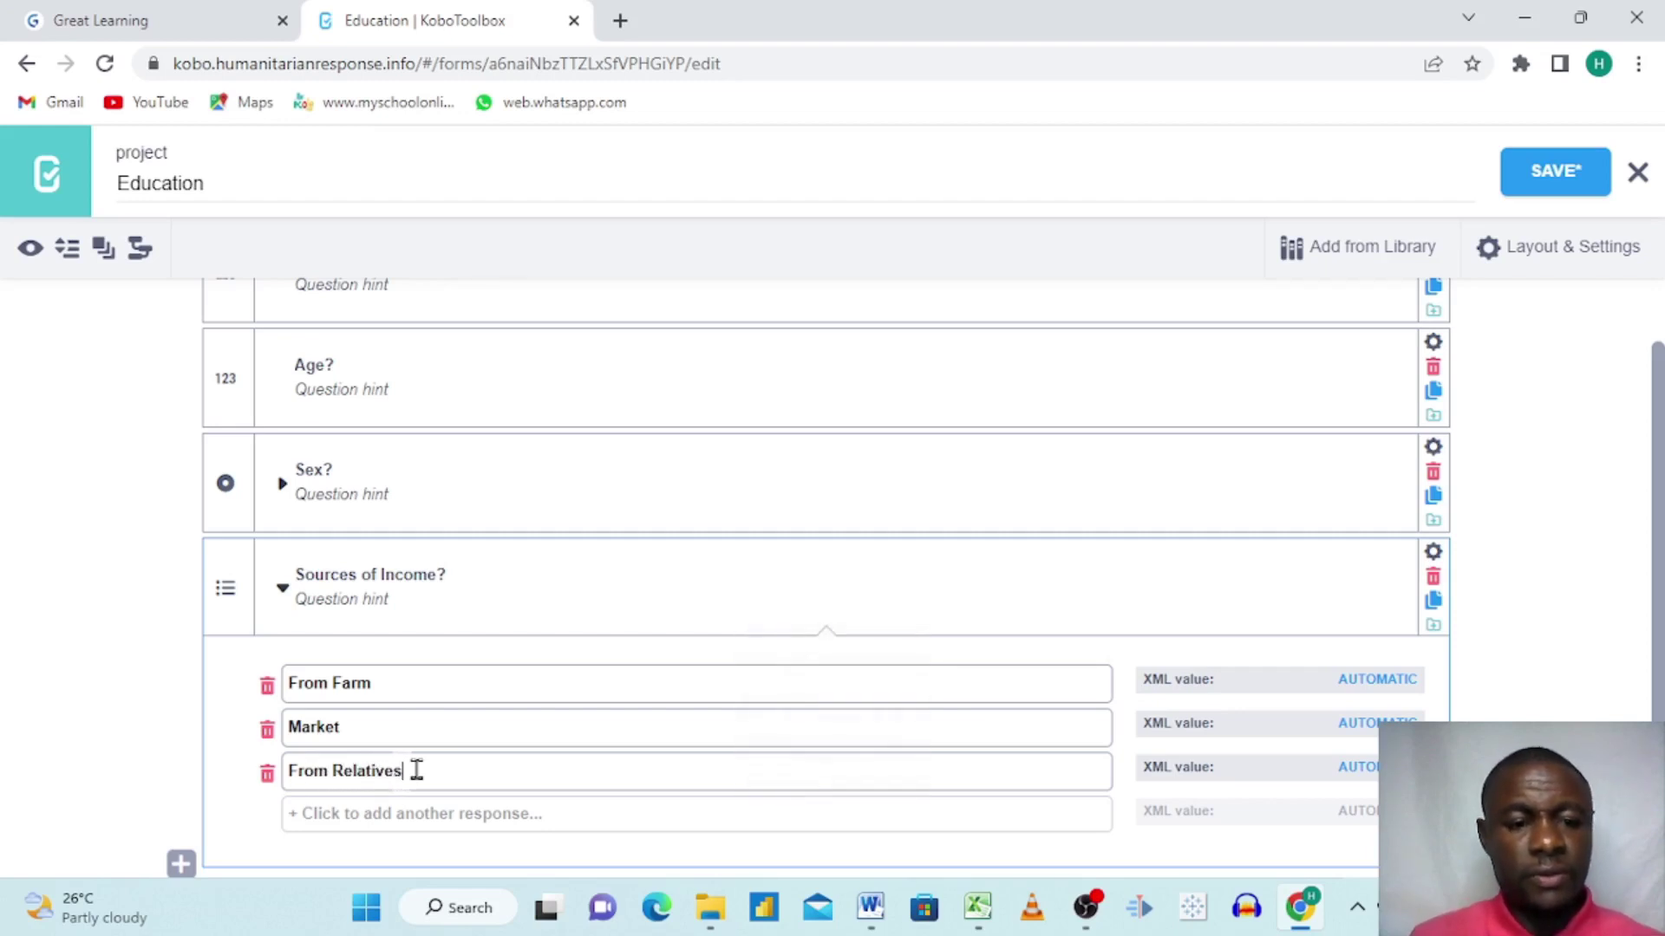
scroll(1214, 594, "down", 1)
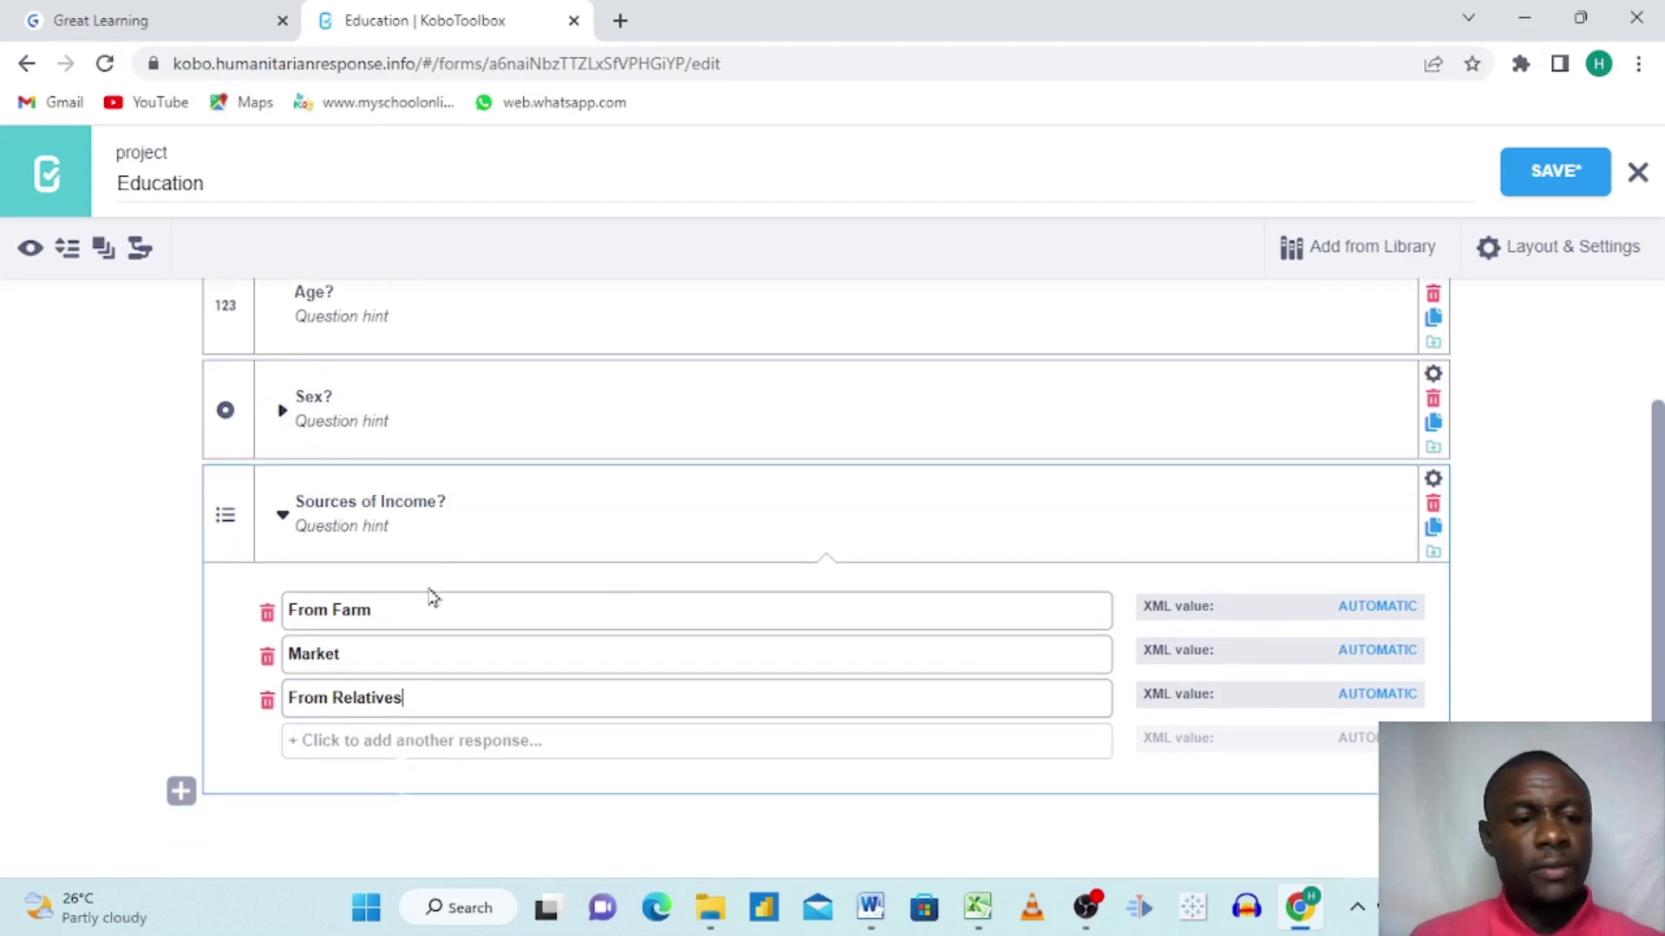
left_click(282, 523)
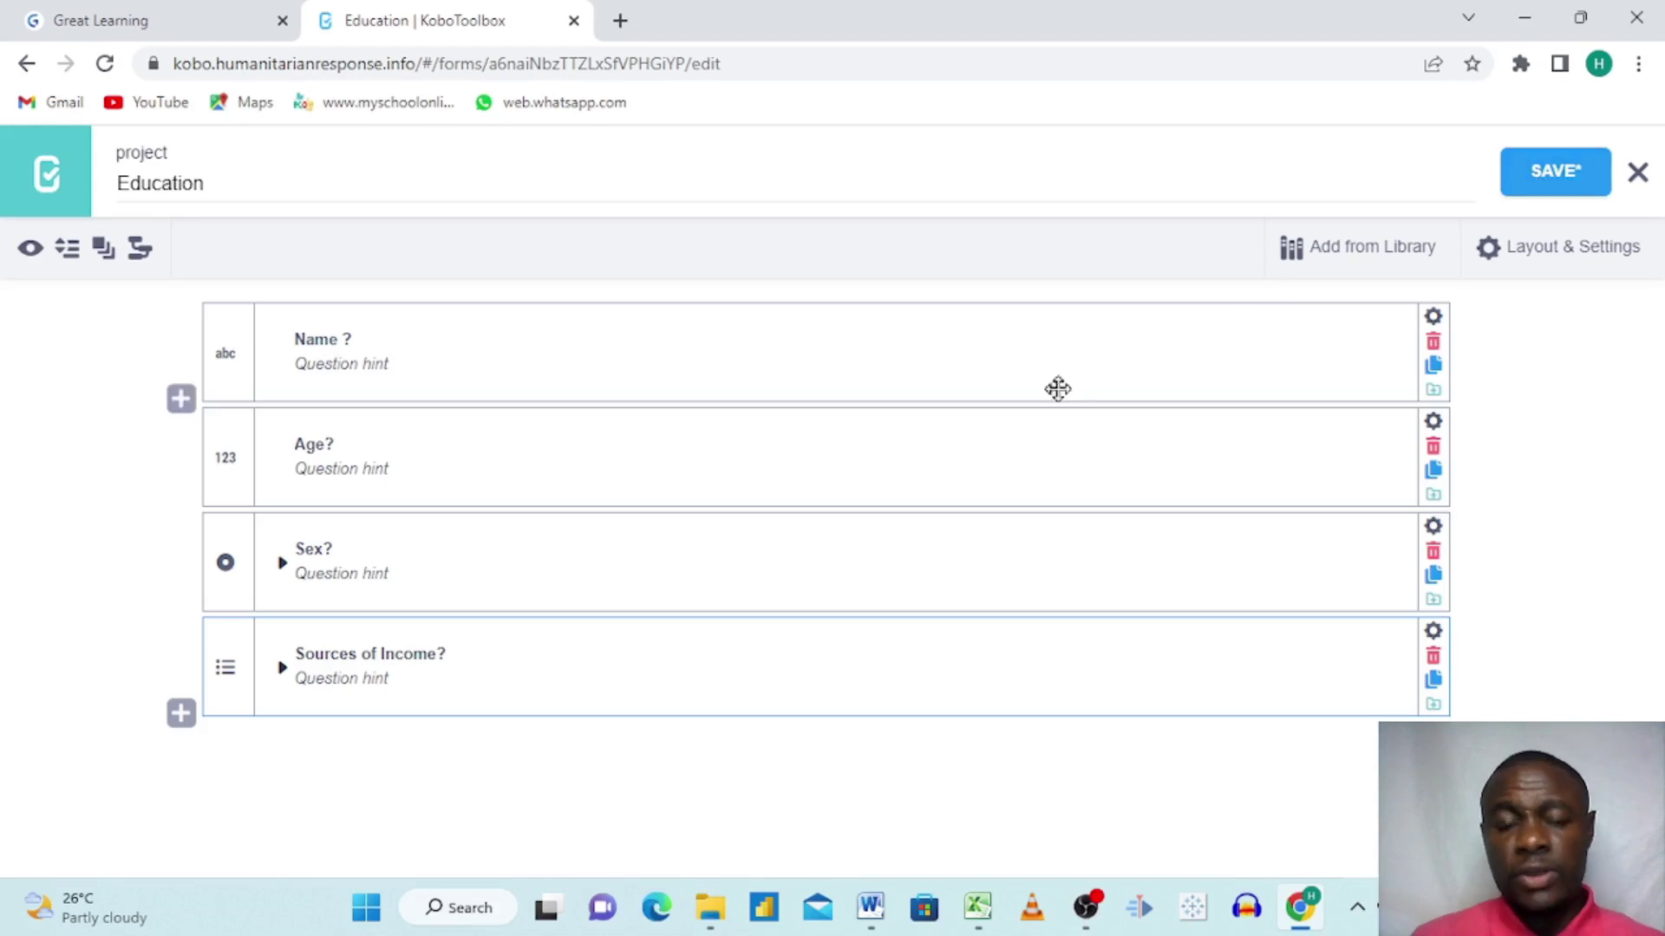
Save the Education form and preview it to check all its questions.
left_click(1546, 174)
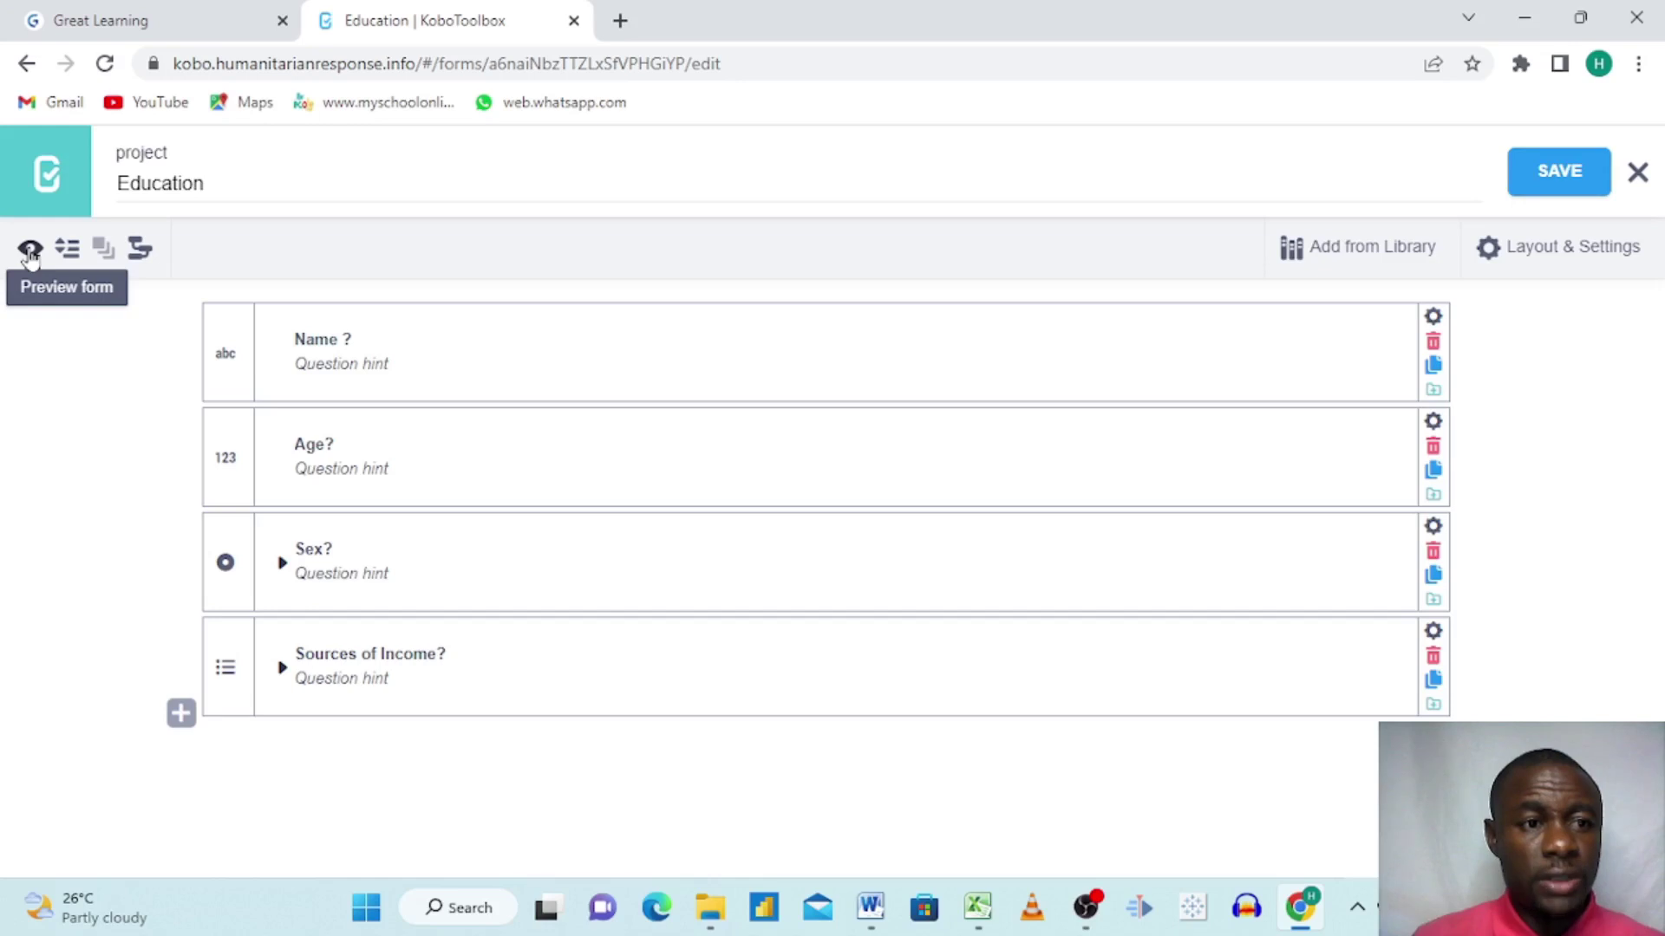
left_click(31, 253)
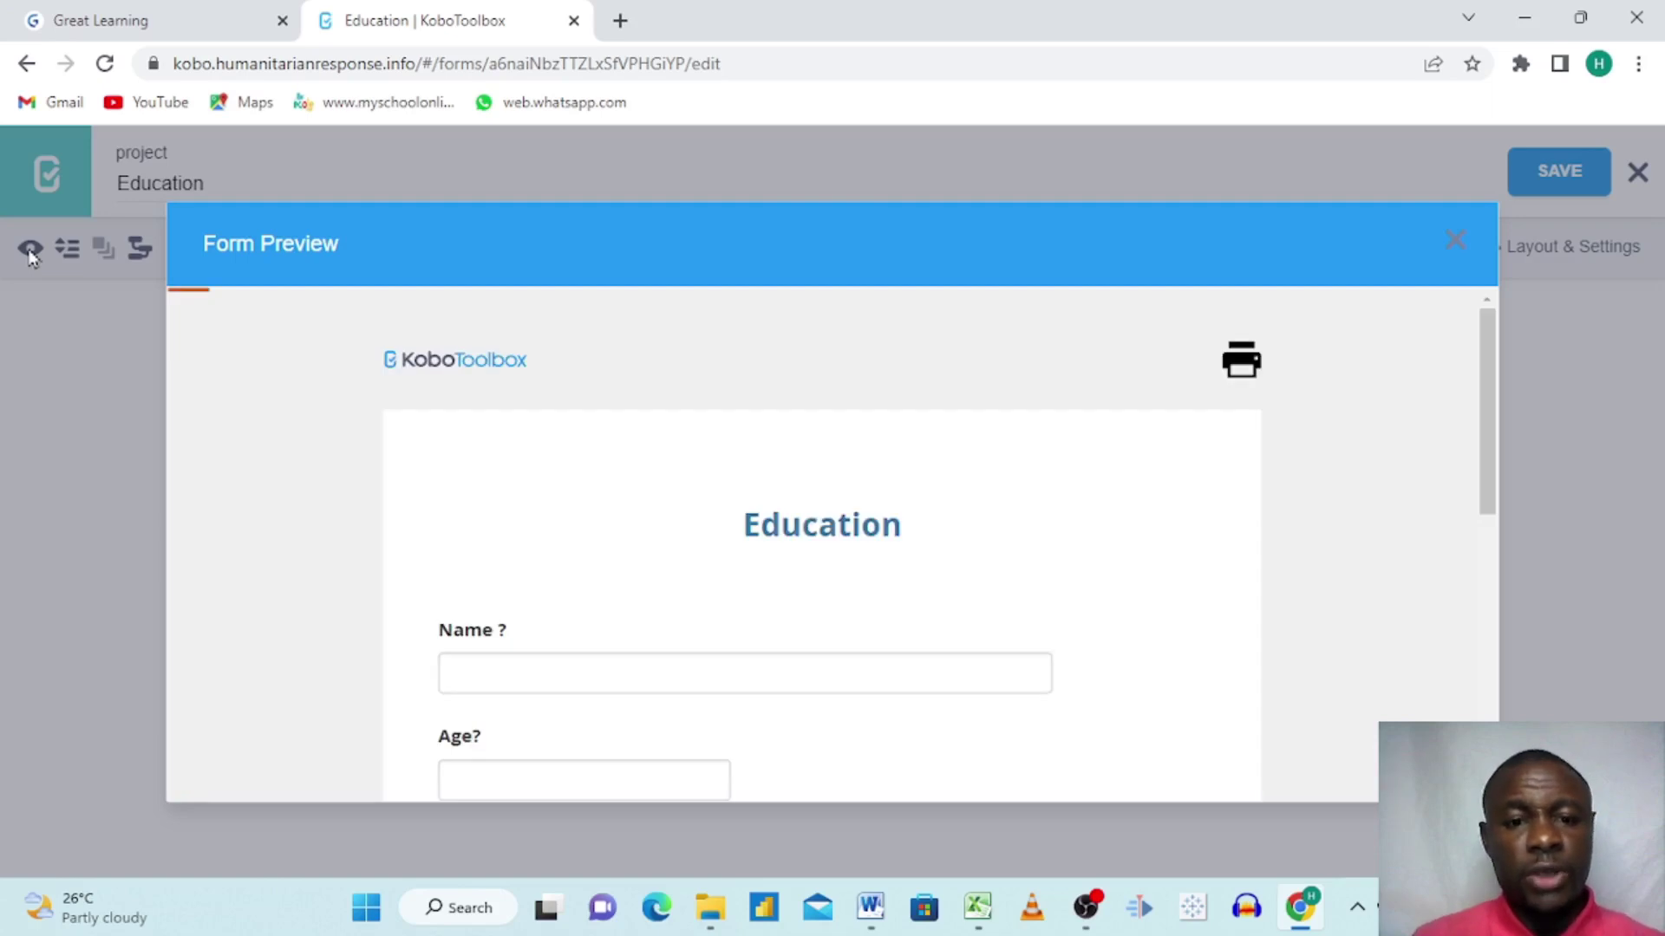
scroll(665, 528, "down", 4)
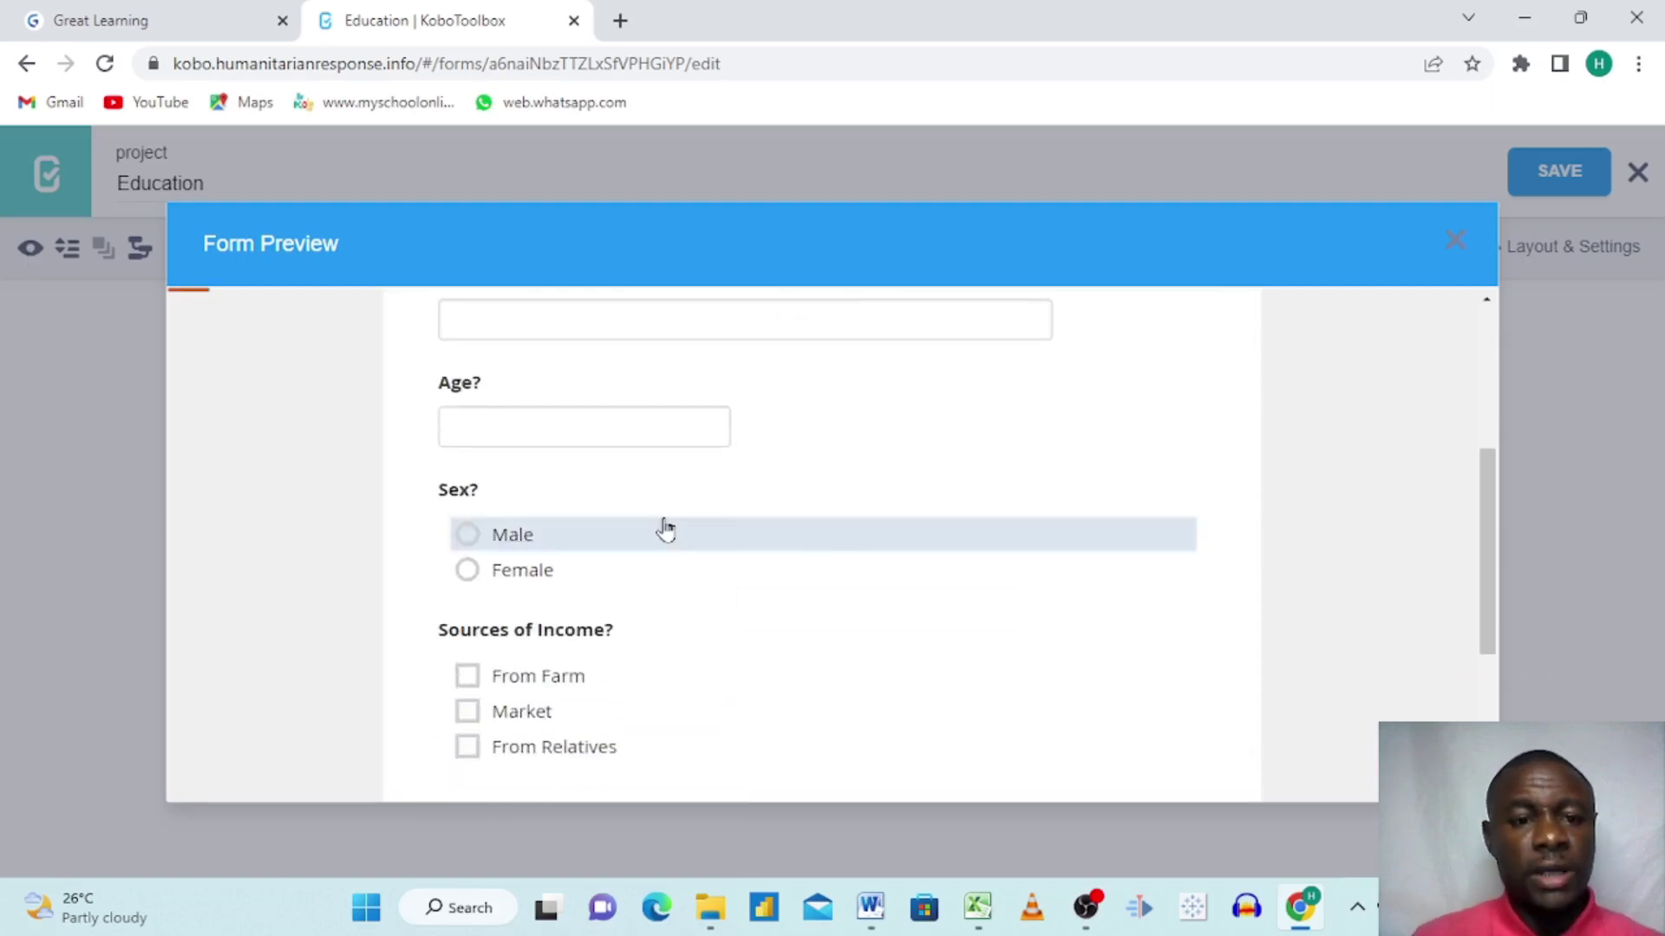
scroll(665, 528, "up", 5)
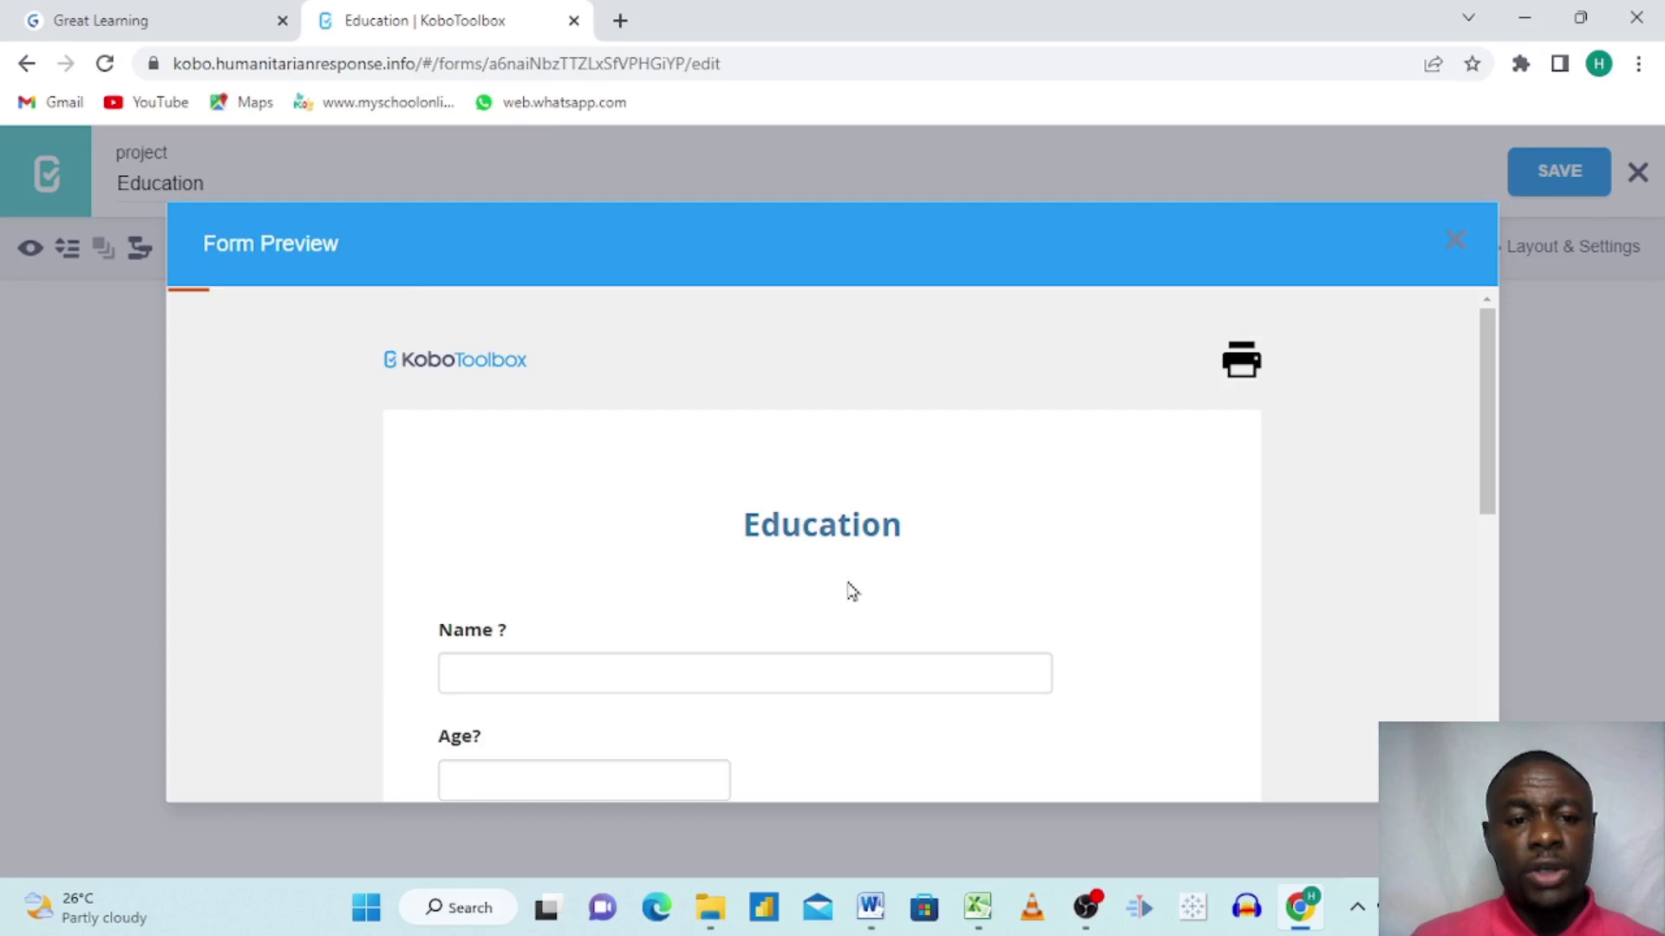
scroll(852, 591, "down", 2)
In the form preview, fill in a sample first name and enter 5 as the age.
left_click(587, 524)
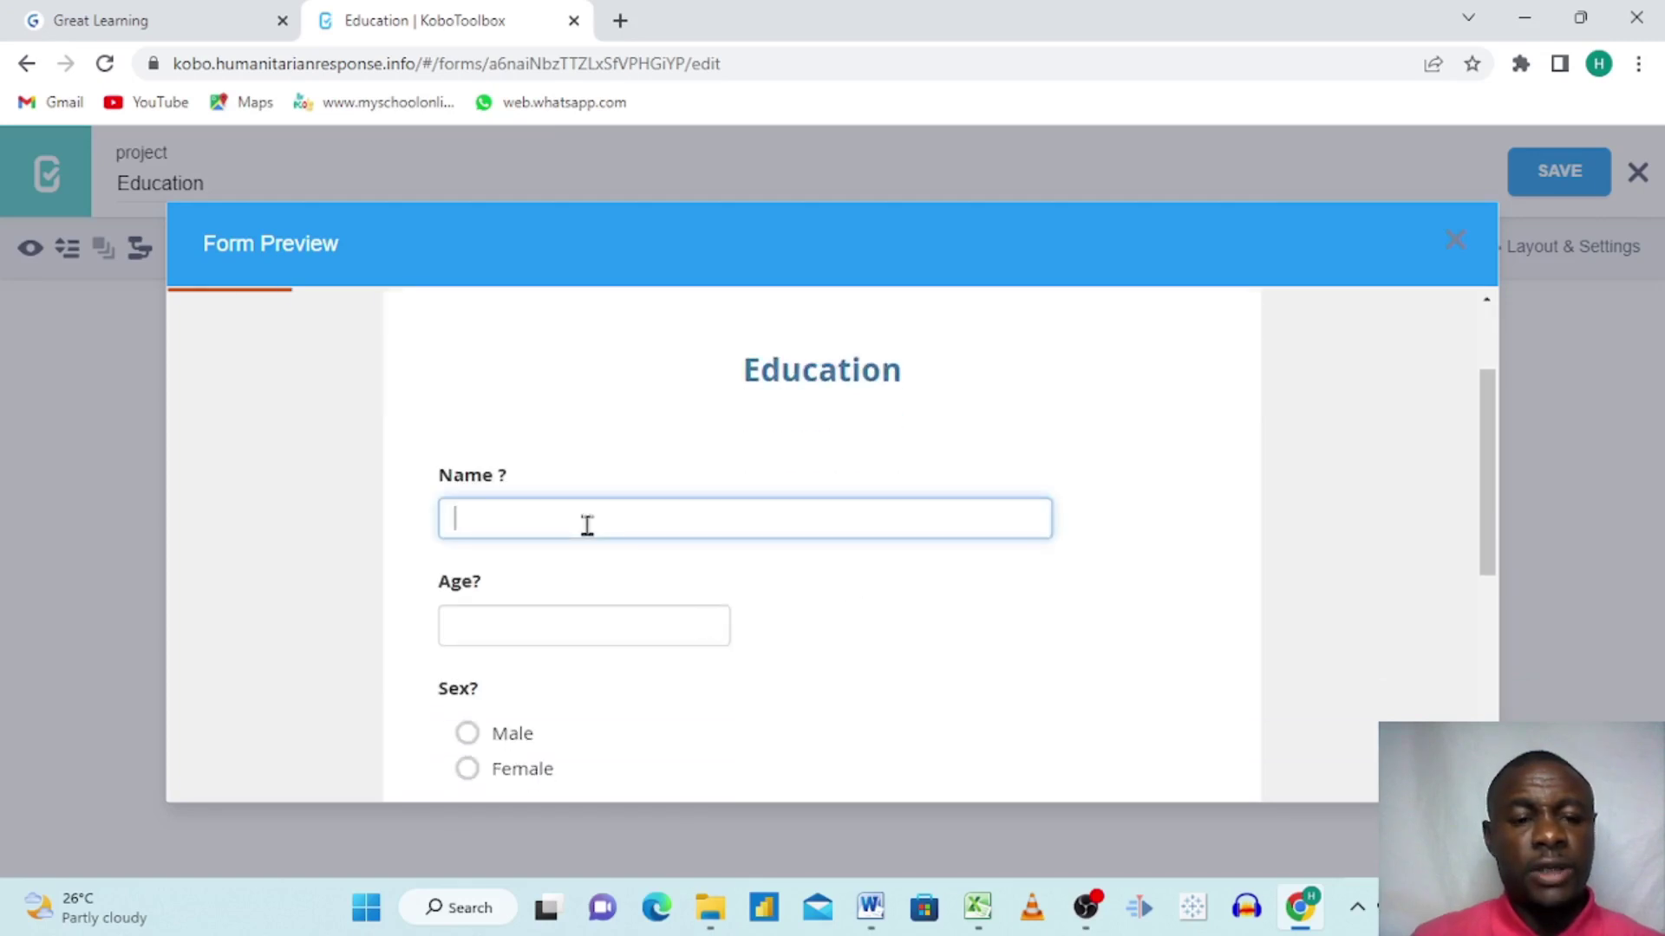
key("Caps_Lock")
key("Caps_Lock")
type("John")
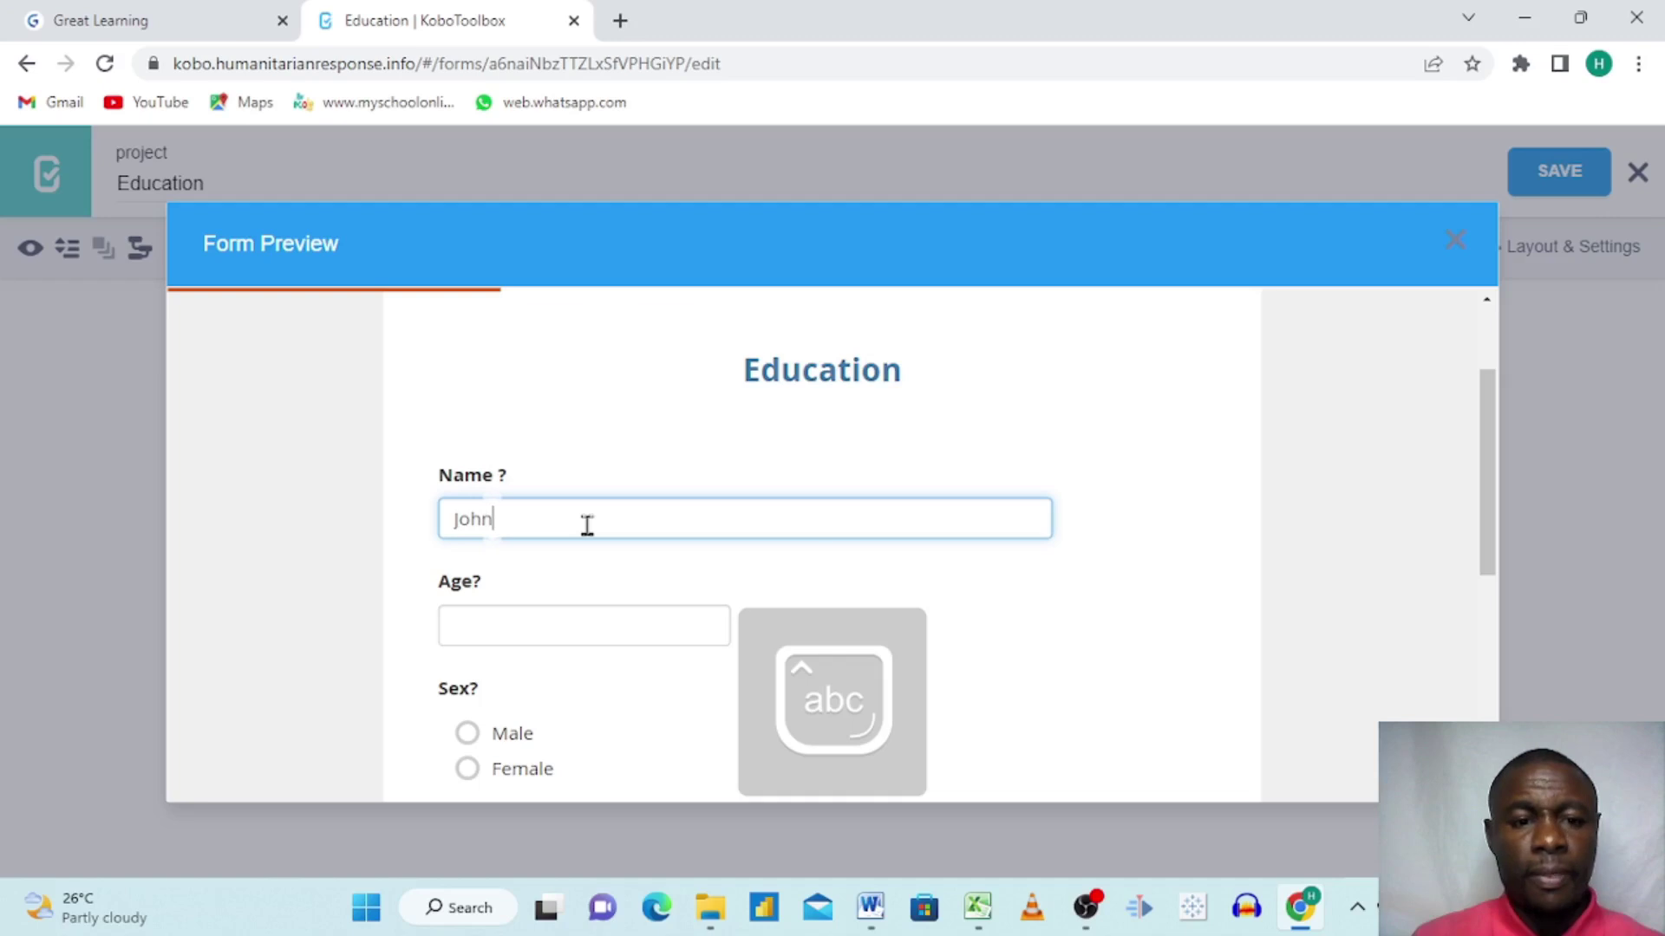
scroll(585, 525, "down", 2)
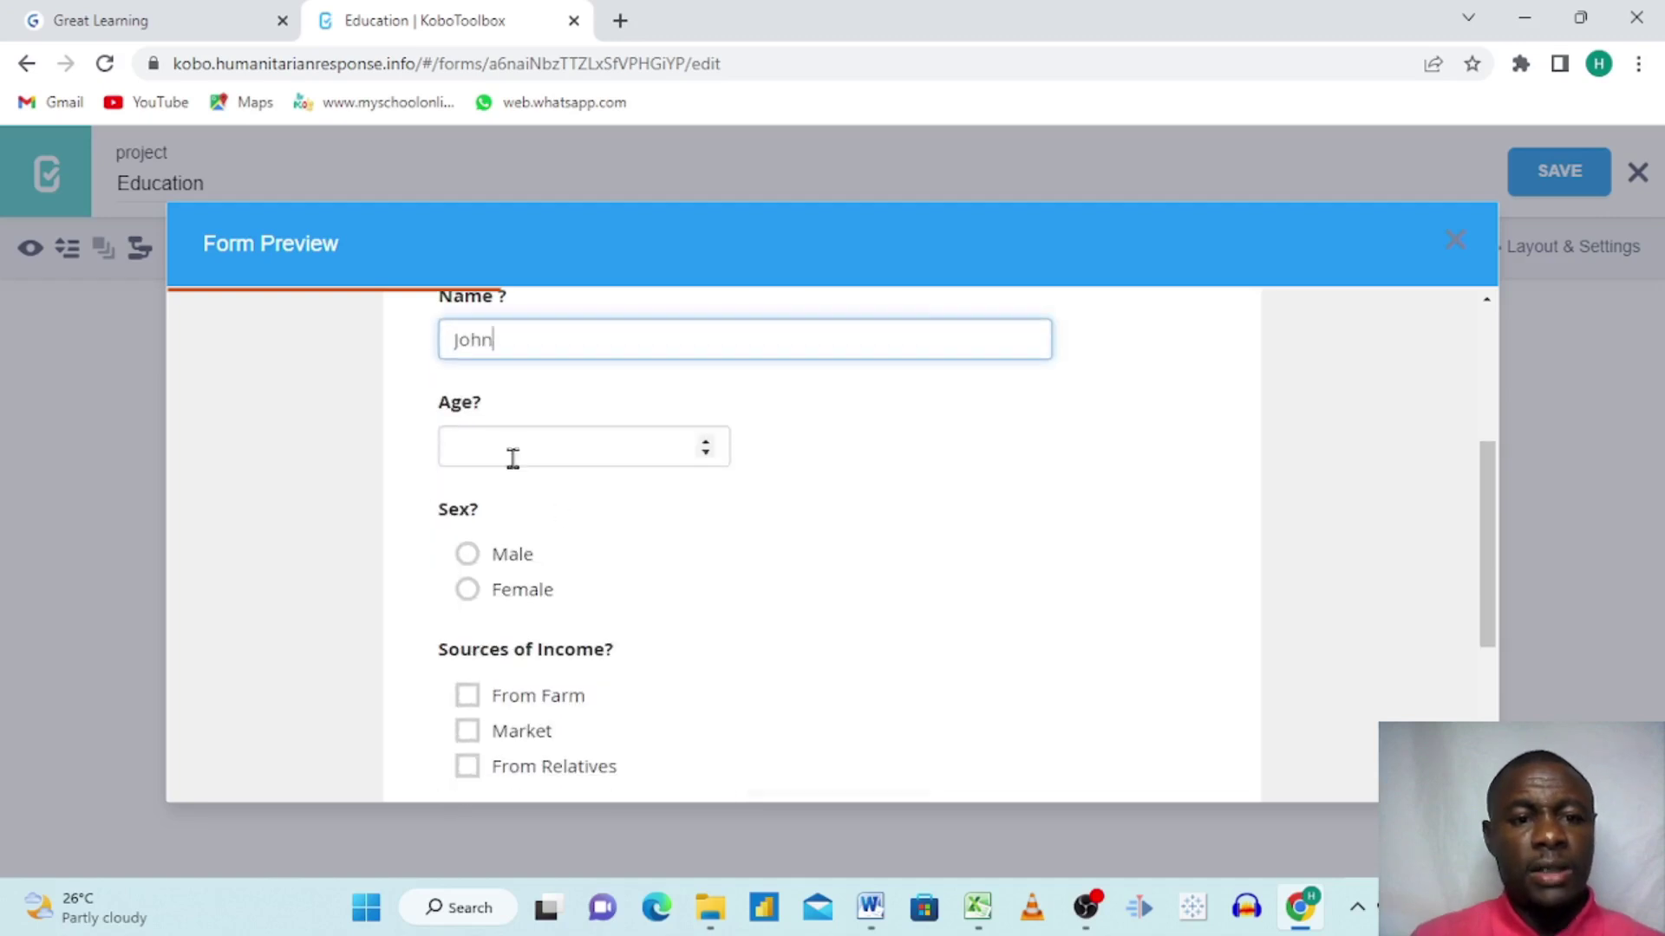
left_click(555, 450)
key("Caps_Lock")
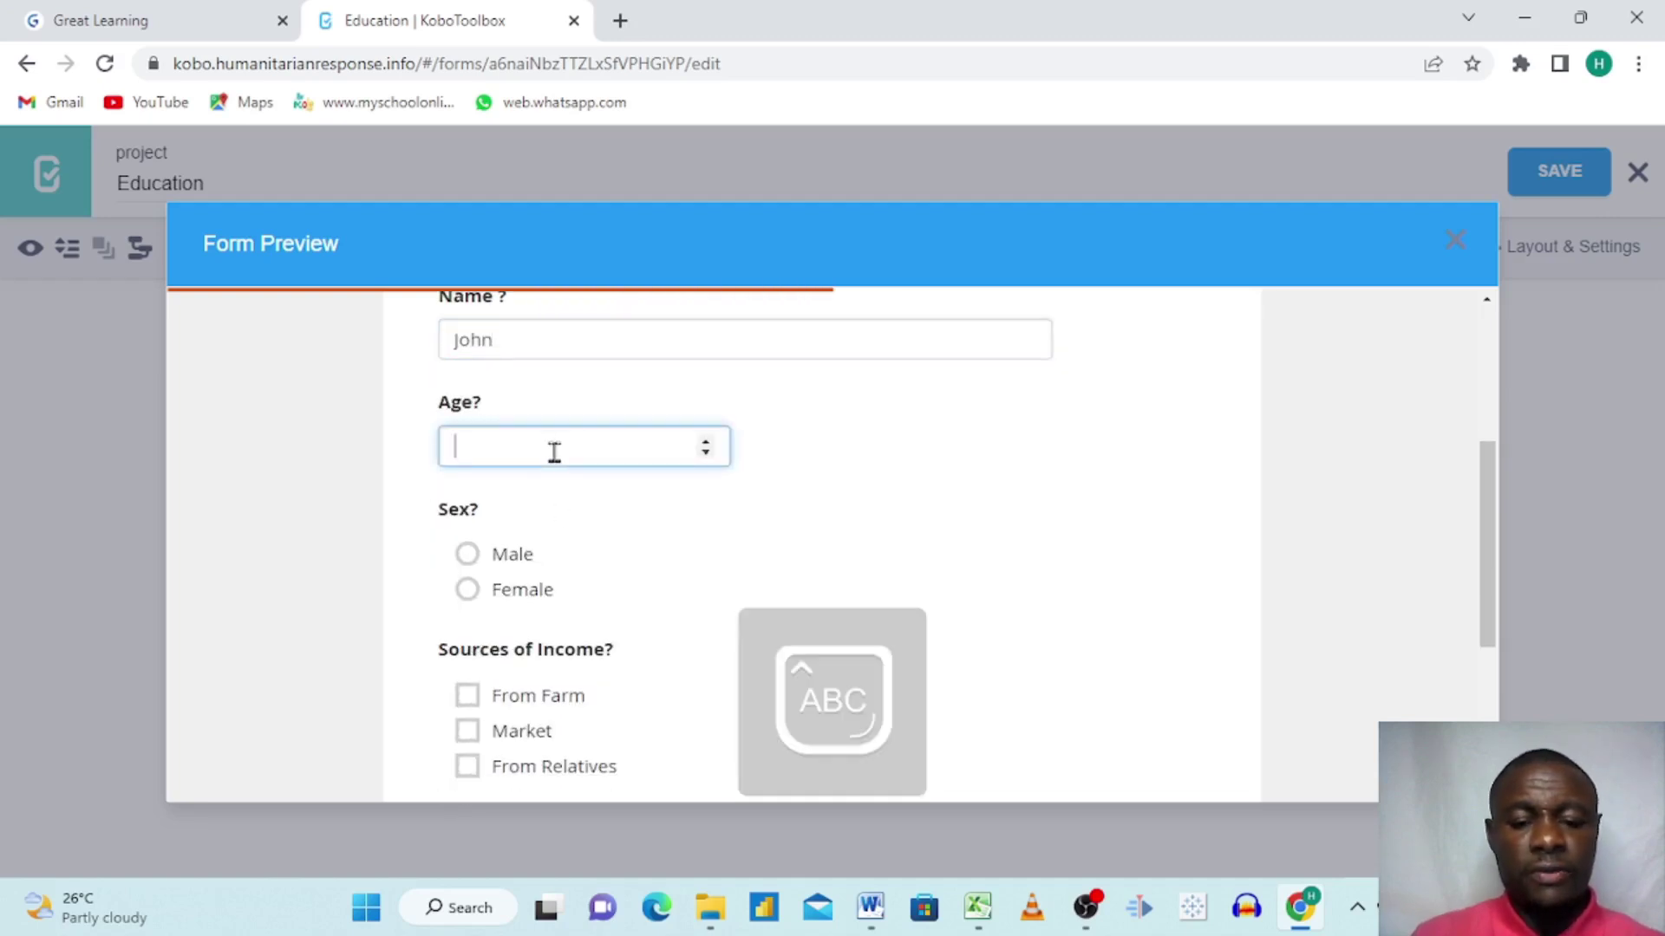
type("6")
key("BackSpace")
type("5")
key("Caps_Lock")
Test the single-choice "Sex?" question in the preview by switching between Male and Female, ending on Male.
left_click(460, 557)
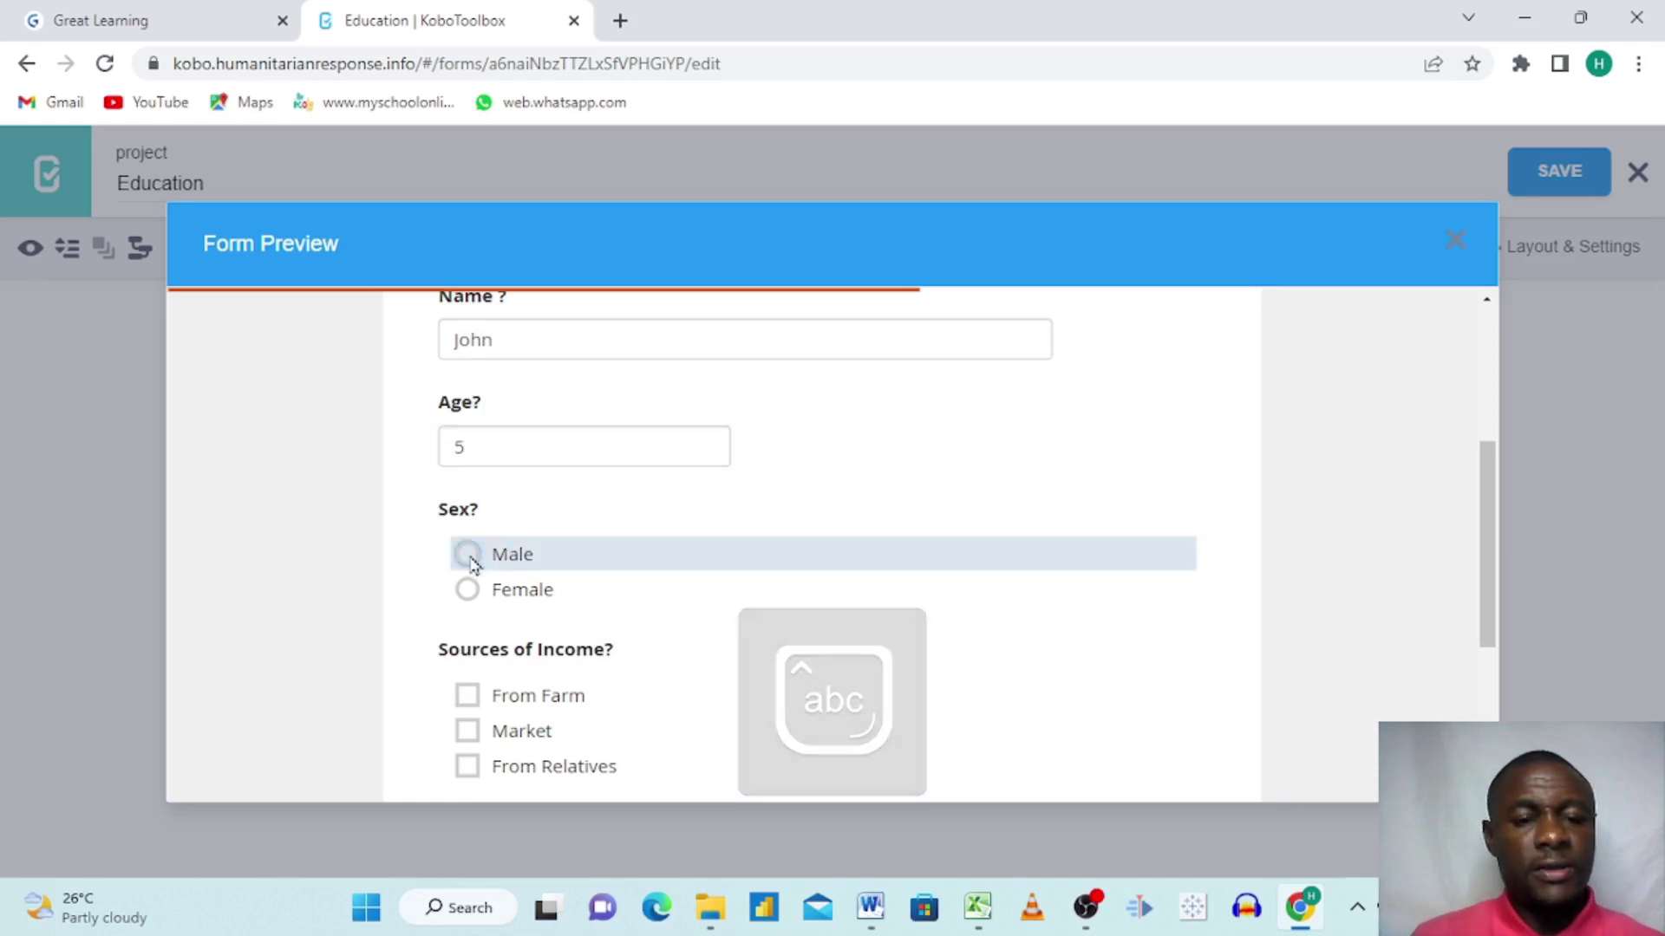
scroll(565, 579, "down", 1)
left_click(466, 482)
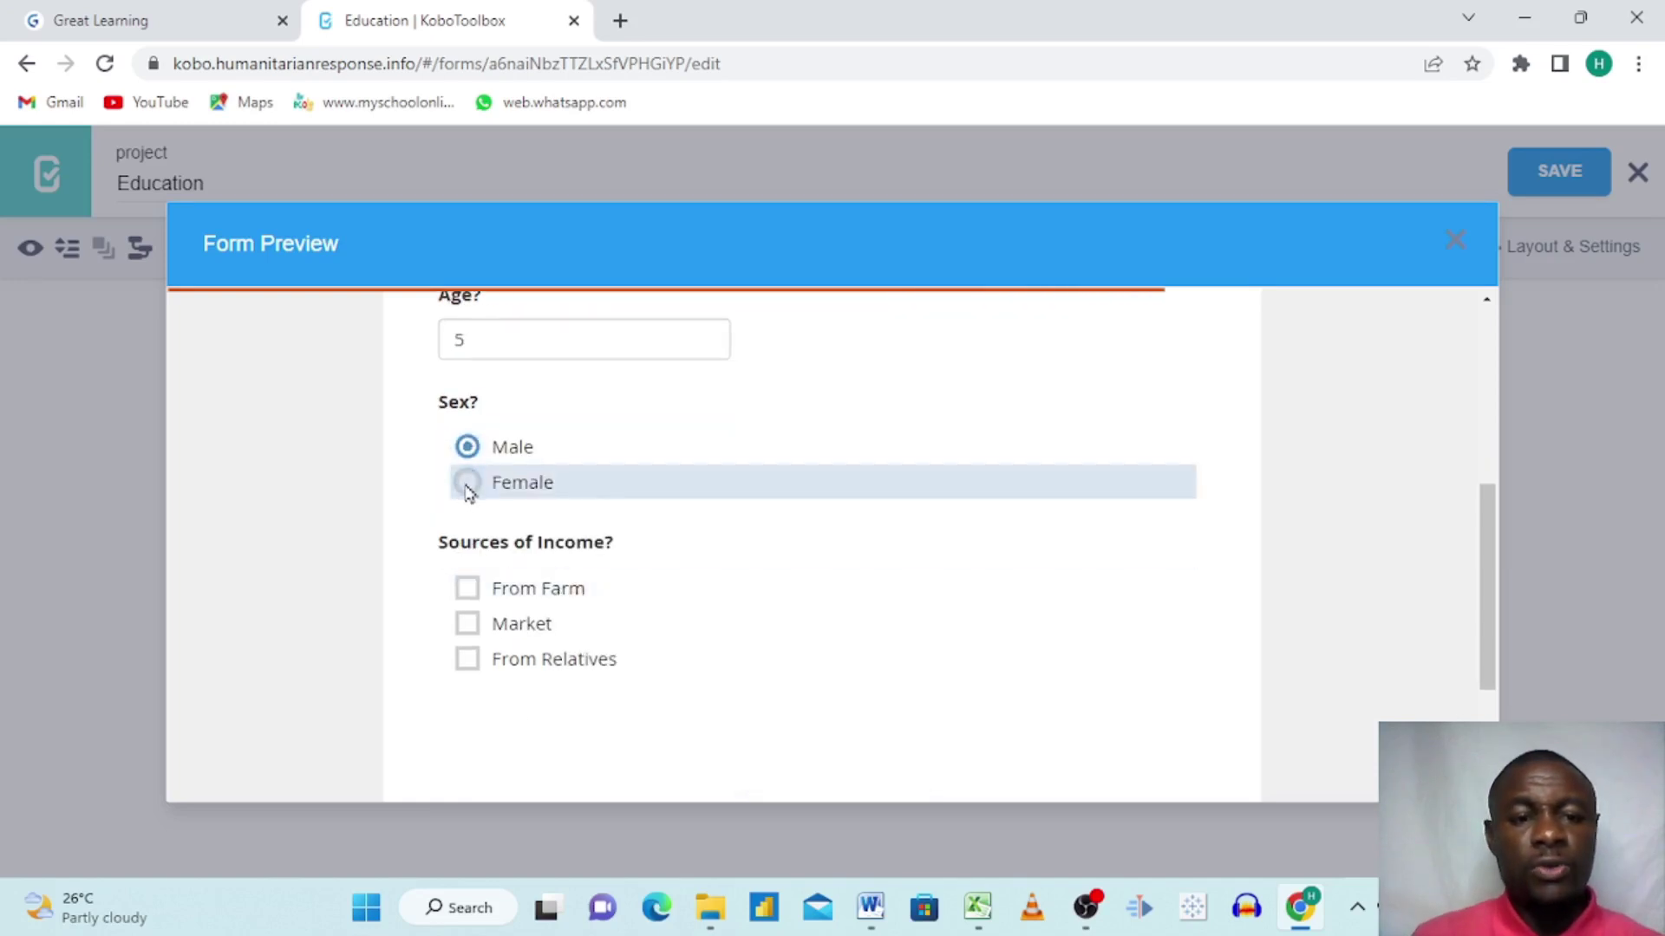
left_click(469, 448)
left_click(466, 482)
left_click(468, 449)
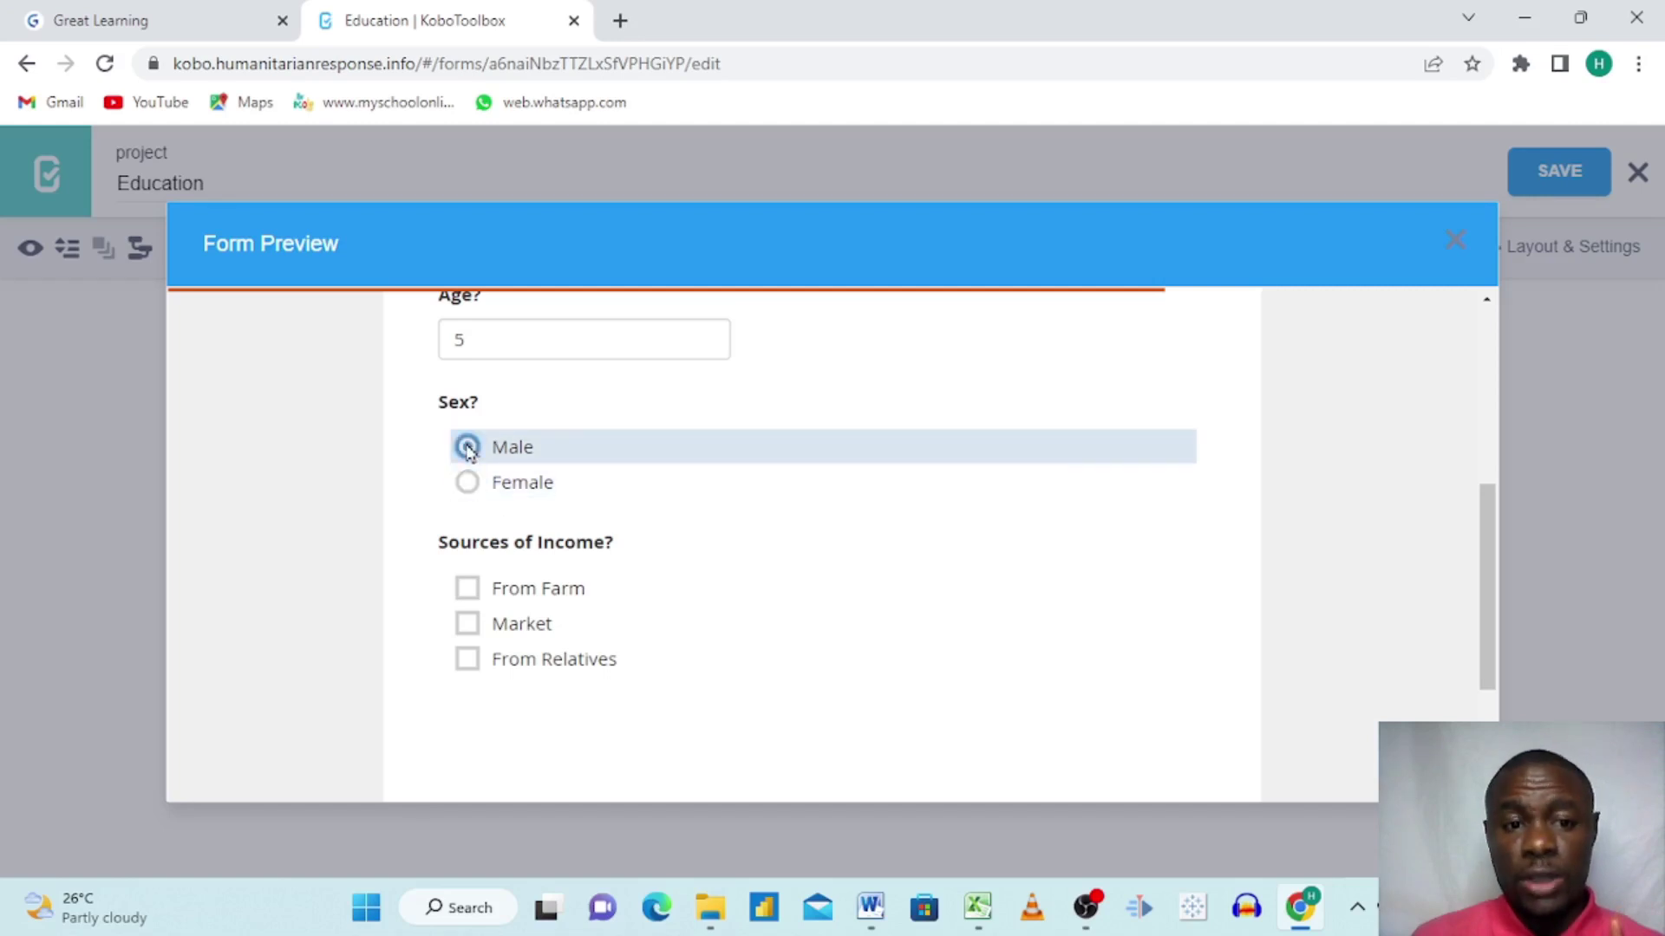
Test the multiple-choice "Sources of Income?" question by selecting and clearing all three options, ending with From Farm and Market selected.
left_click(468, 597)
left_click(469, 626)
left_click(467, 660)
left_click(468, 590)
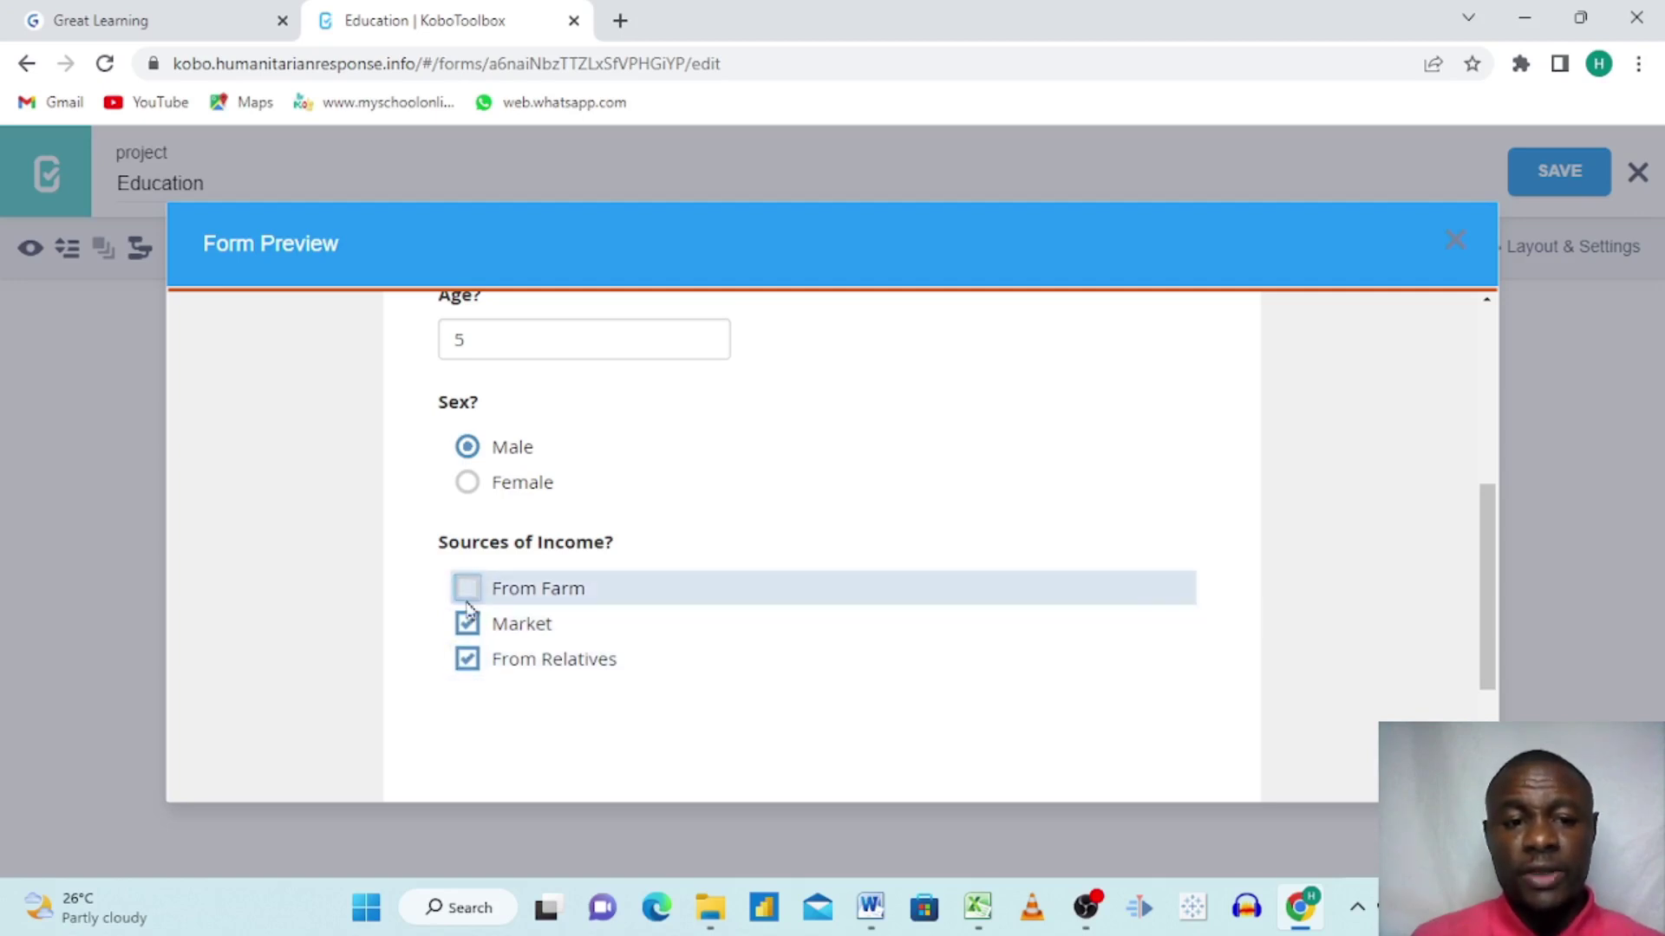
left_click(467, 623)
left_click(467, 660)
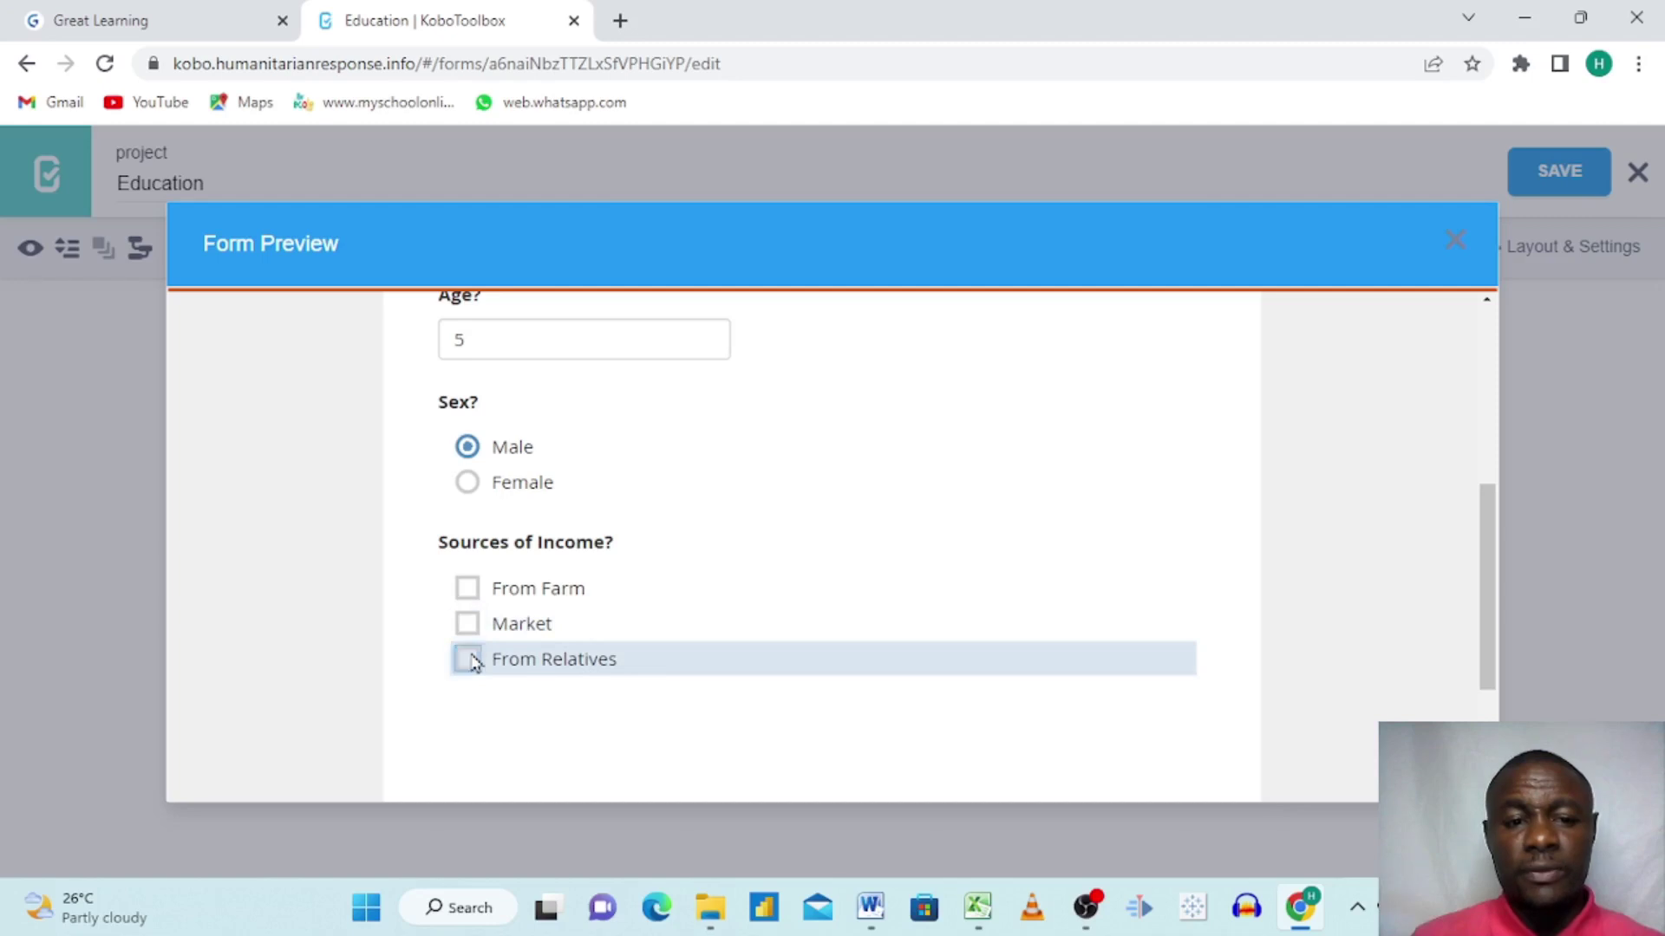
left_click(467, 587)
left_click(468, 623)
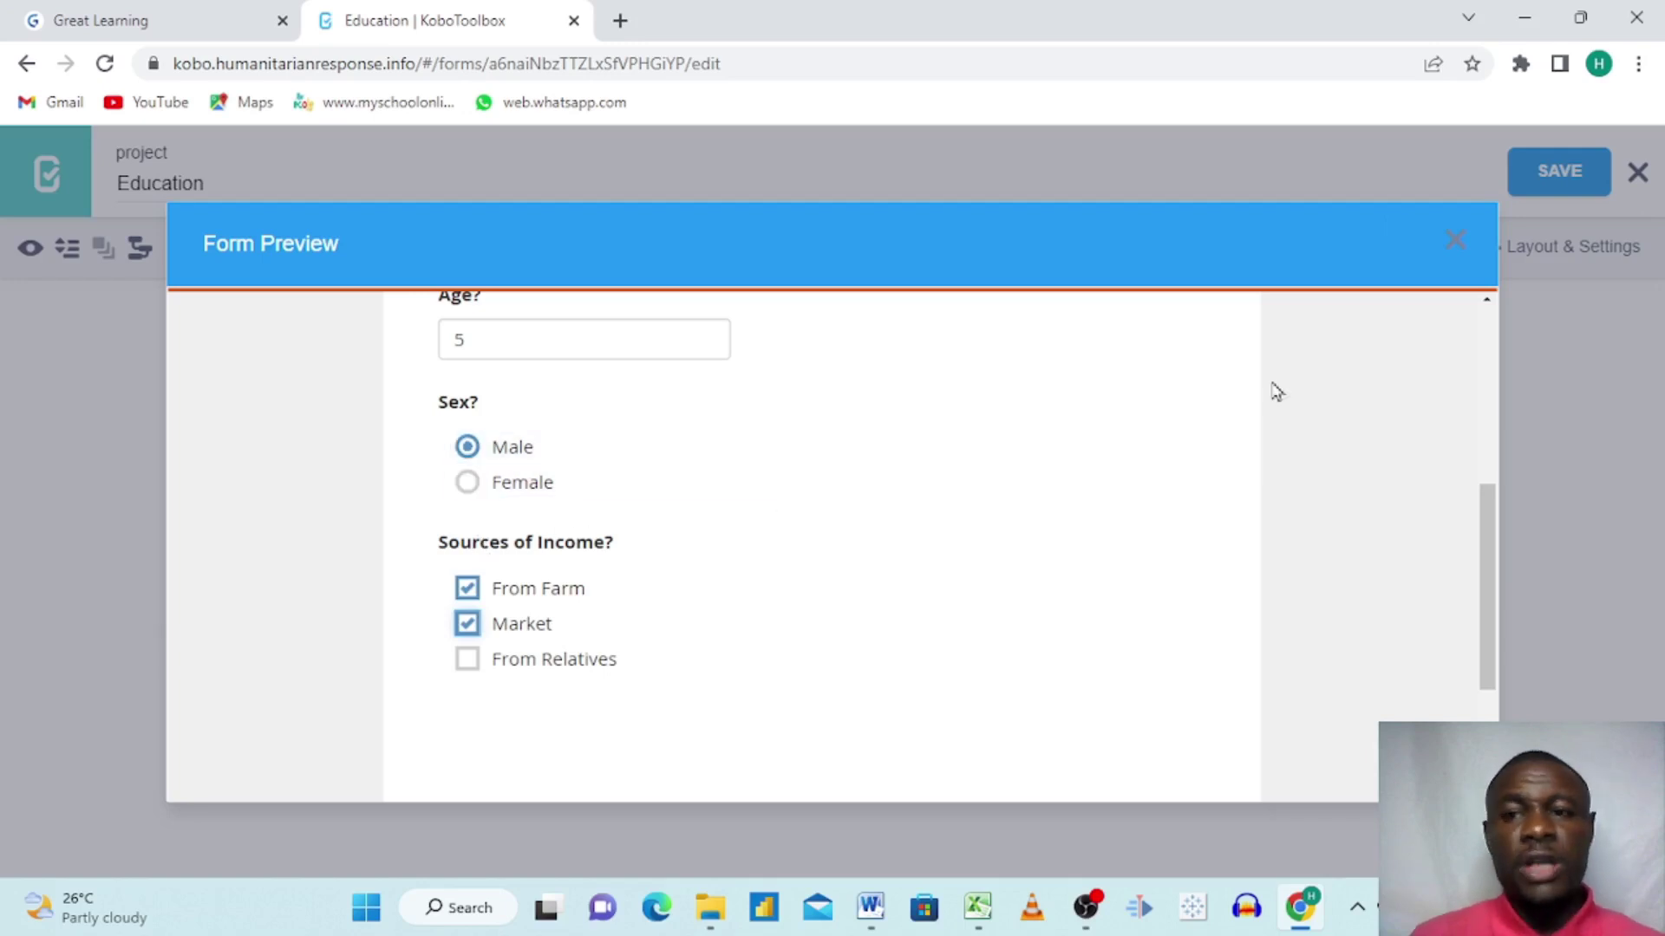
Close the form preview and leave the form editor for the Education project's form page.
left_click(1460, 241)
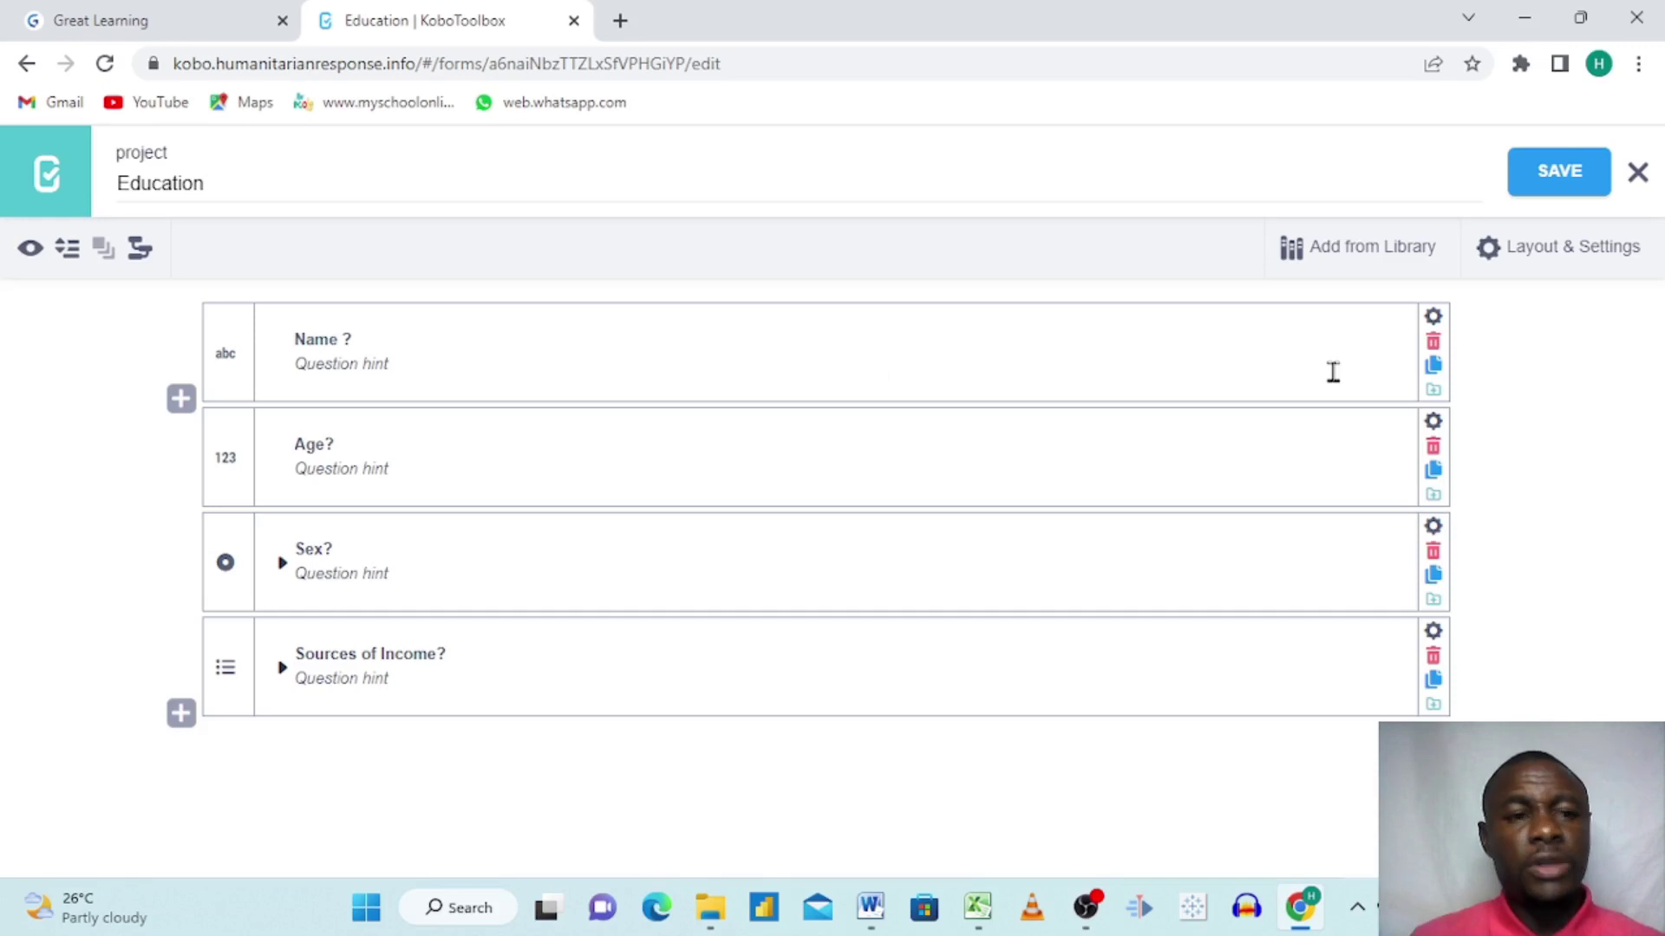
left_click(1636, 178)
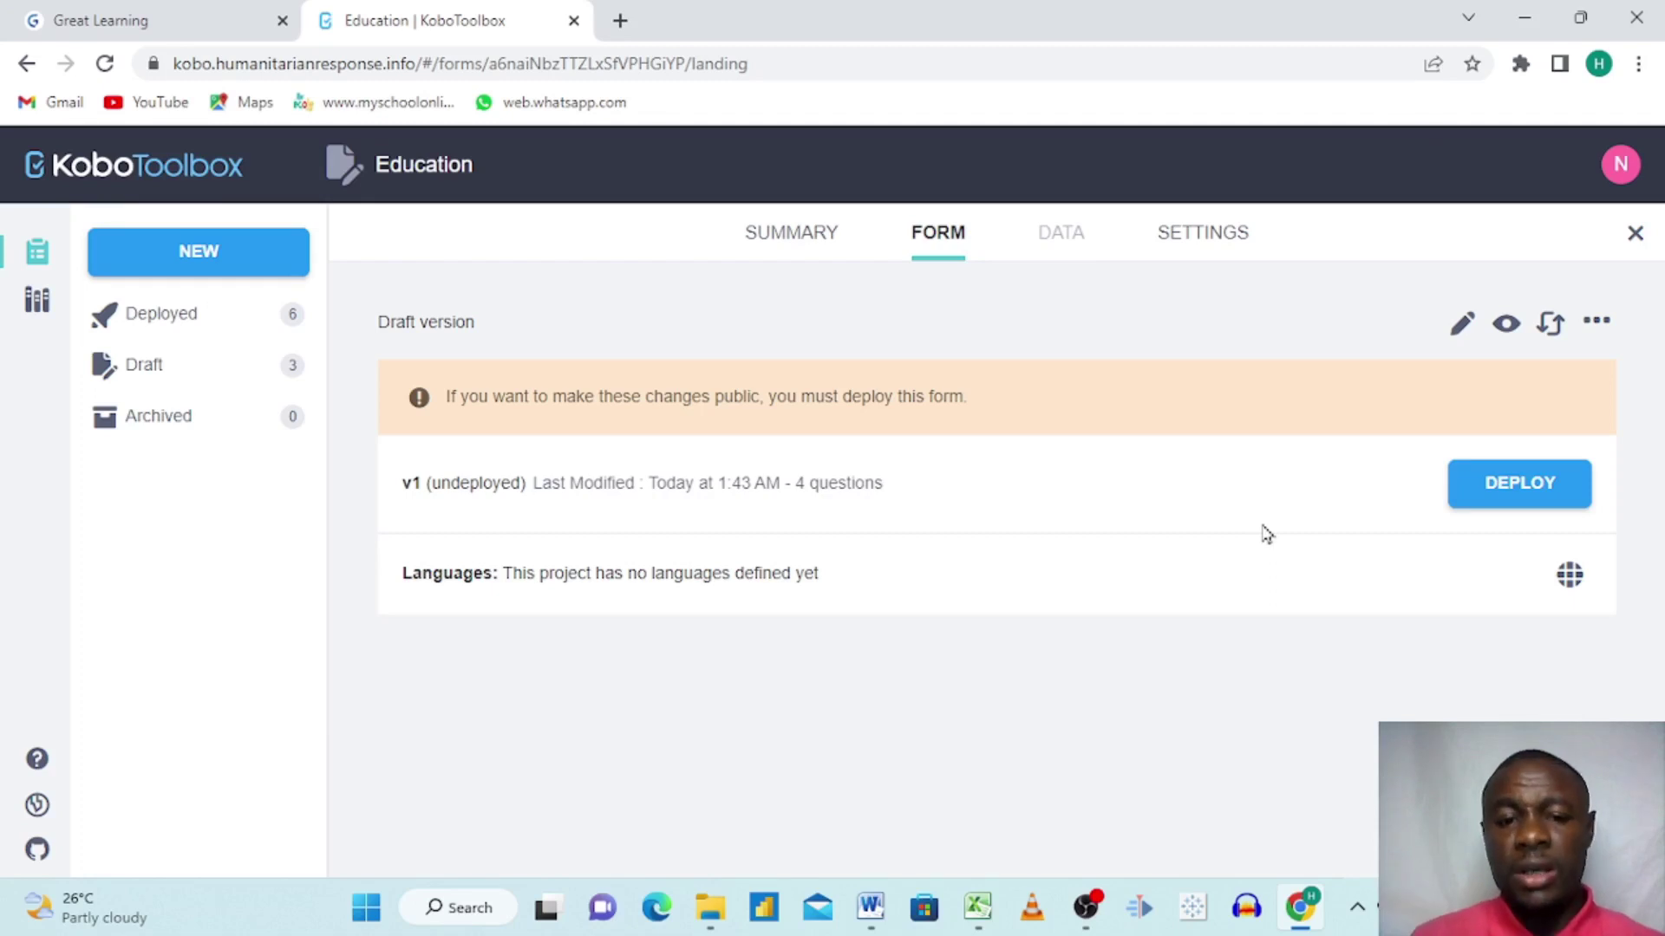
Deploy the Education form and choose Online-Offline (multiple submission) as the data collection mode.
left_click(1504, 488)
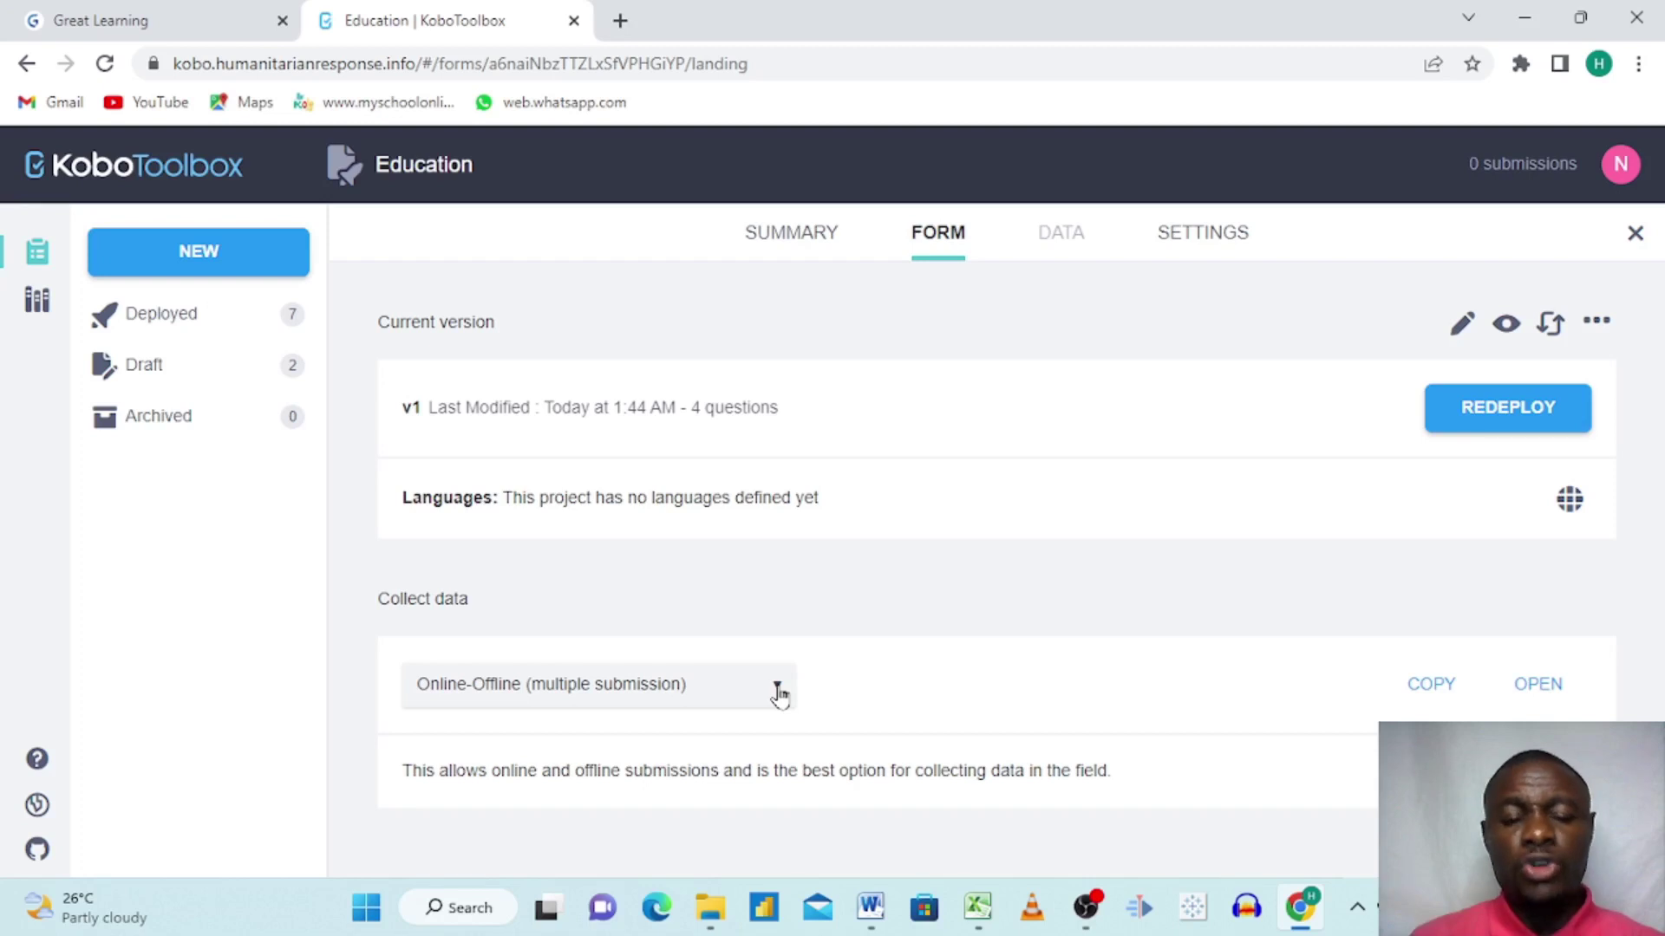
left_click(778, 690)
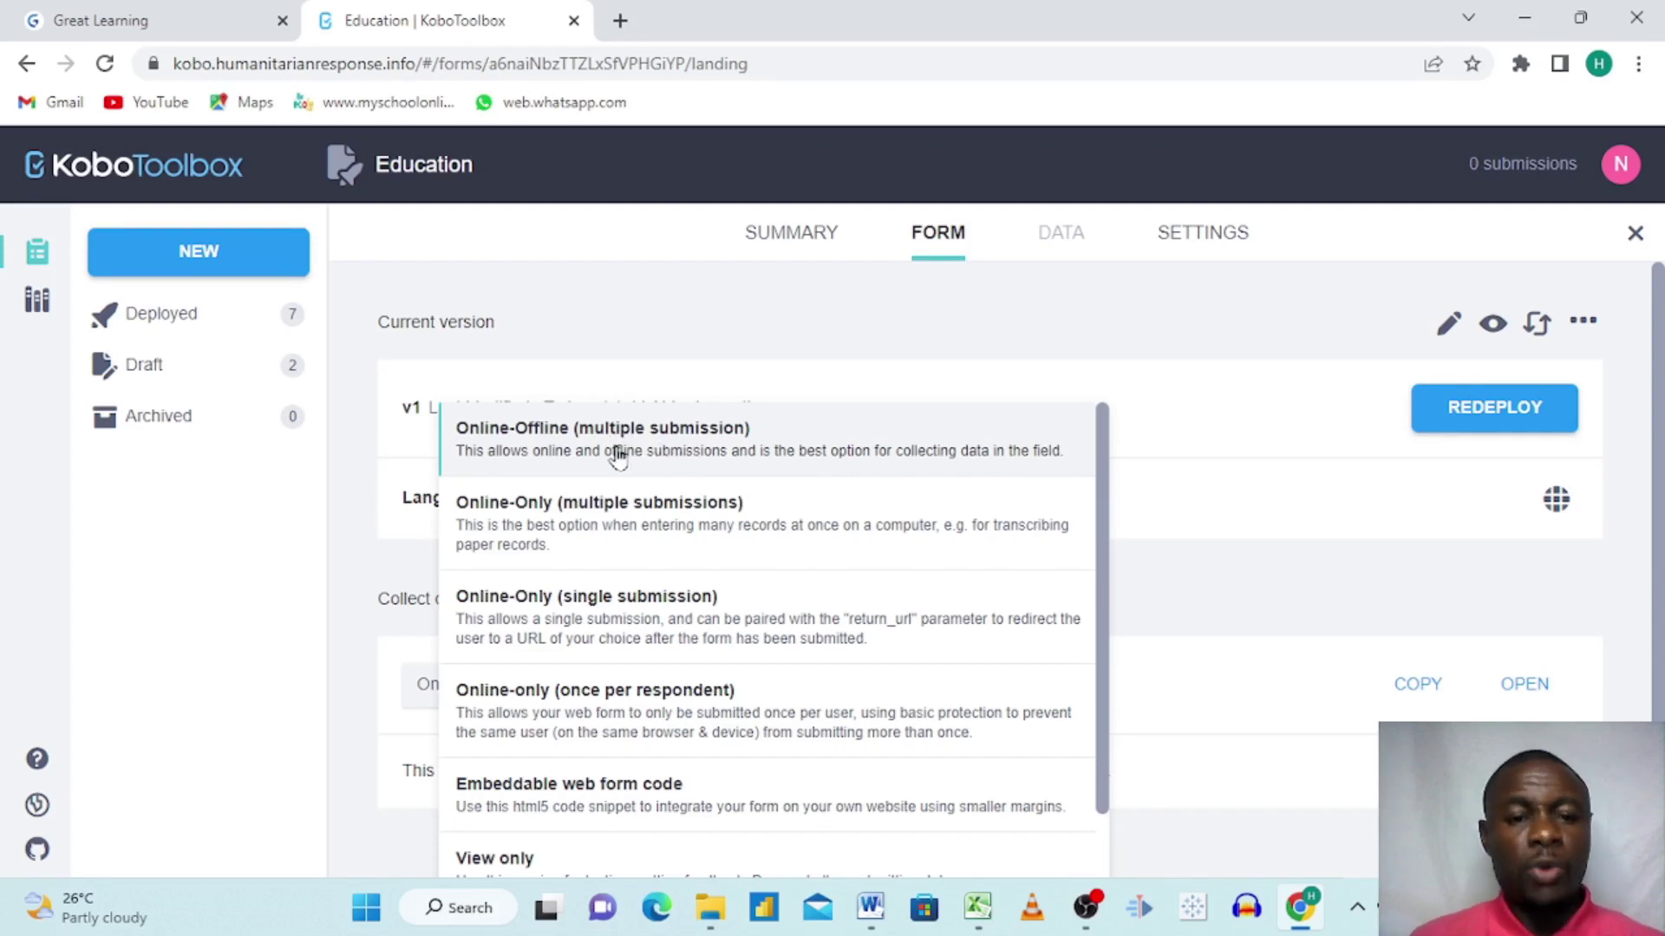
left_click(668, 441)
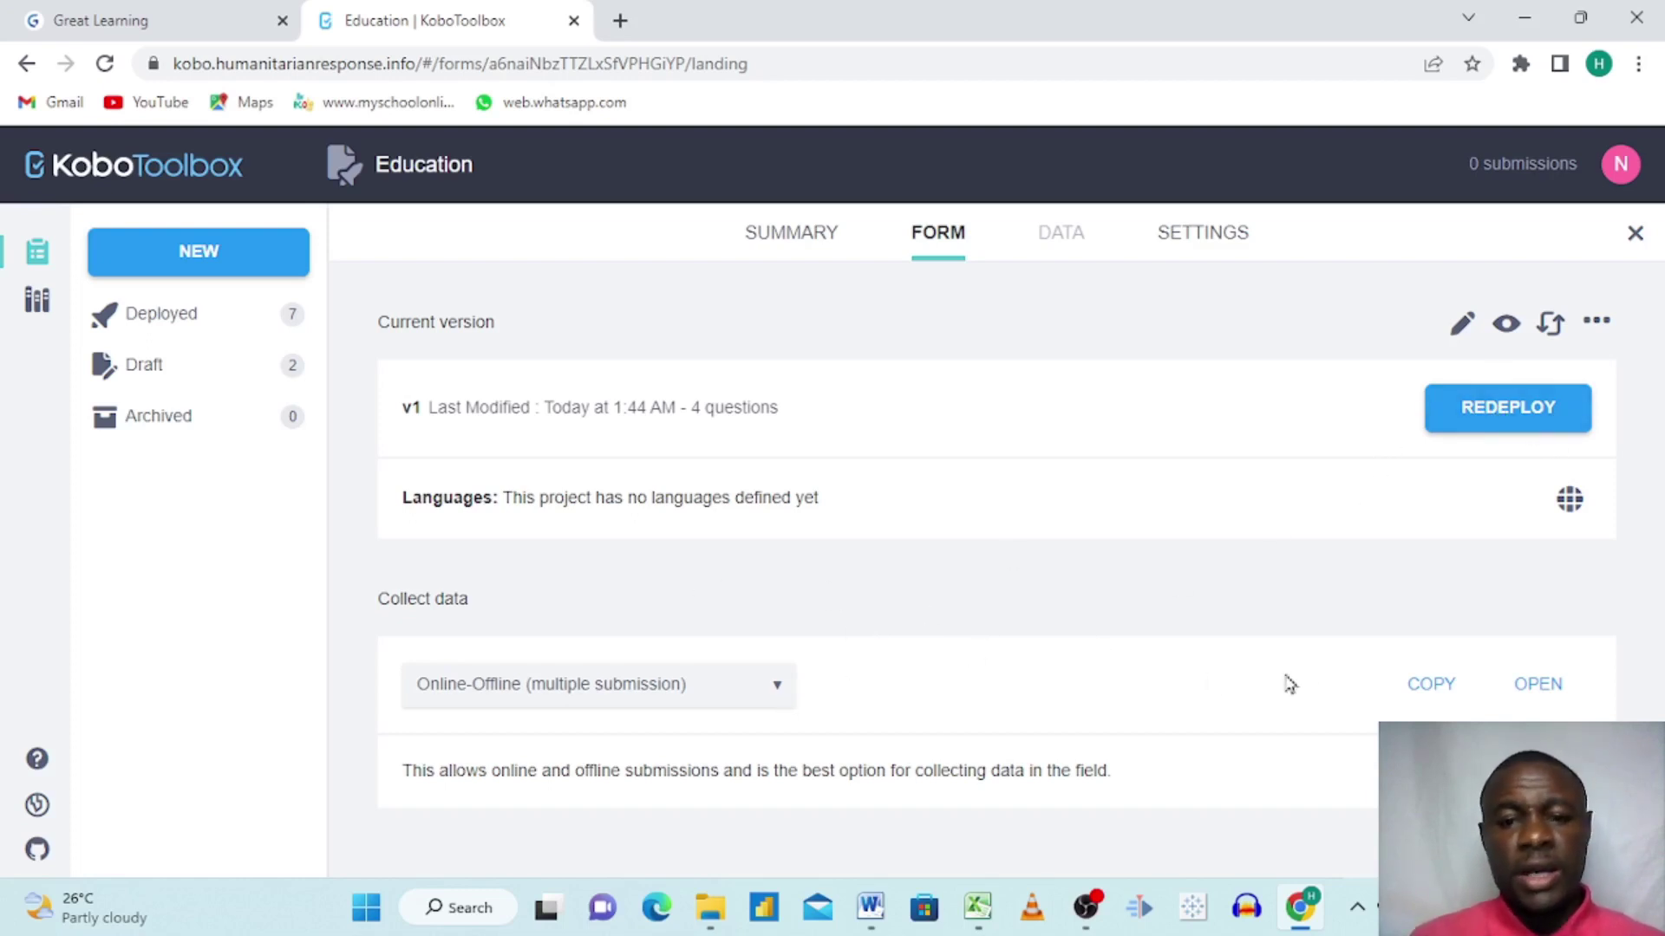
Copy the deployed form's collection link and open it in a new browser tab.
left_click(1426, 688)
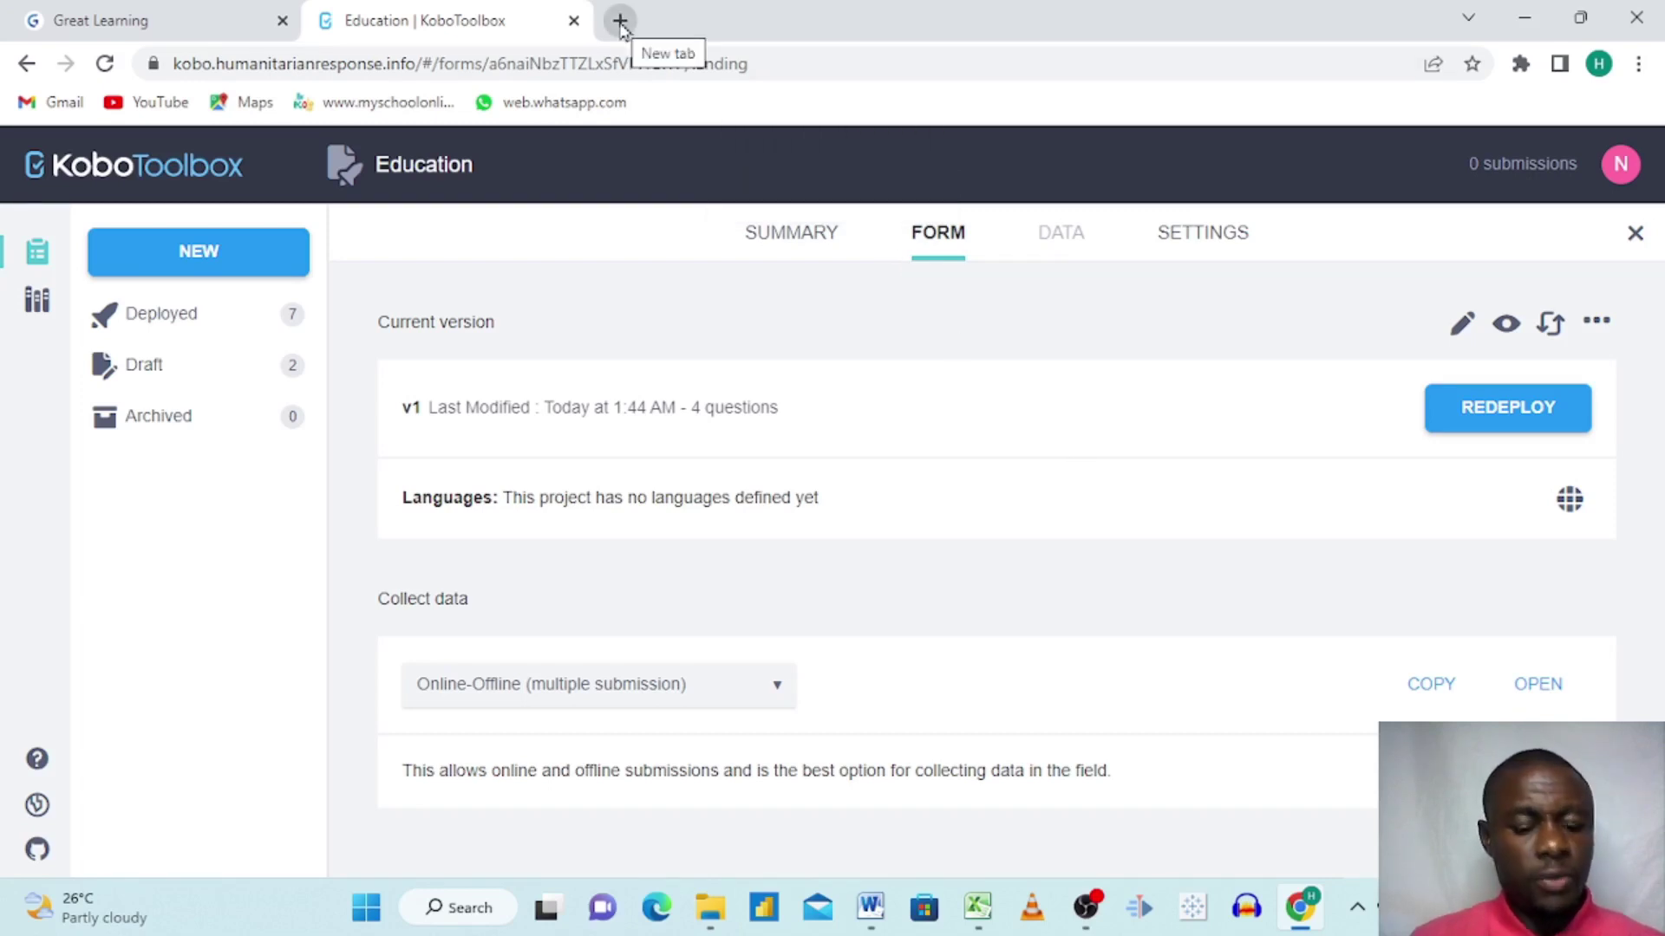
left_click(620, 22)
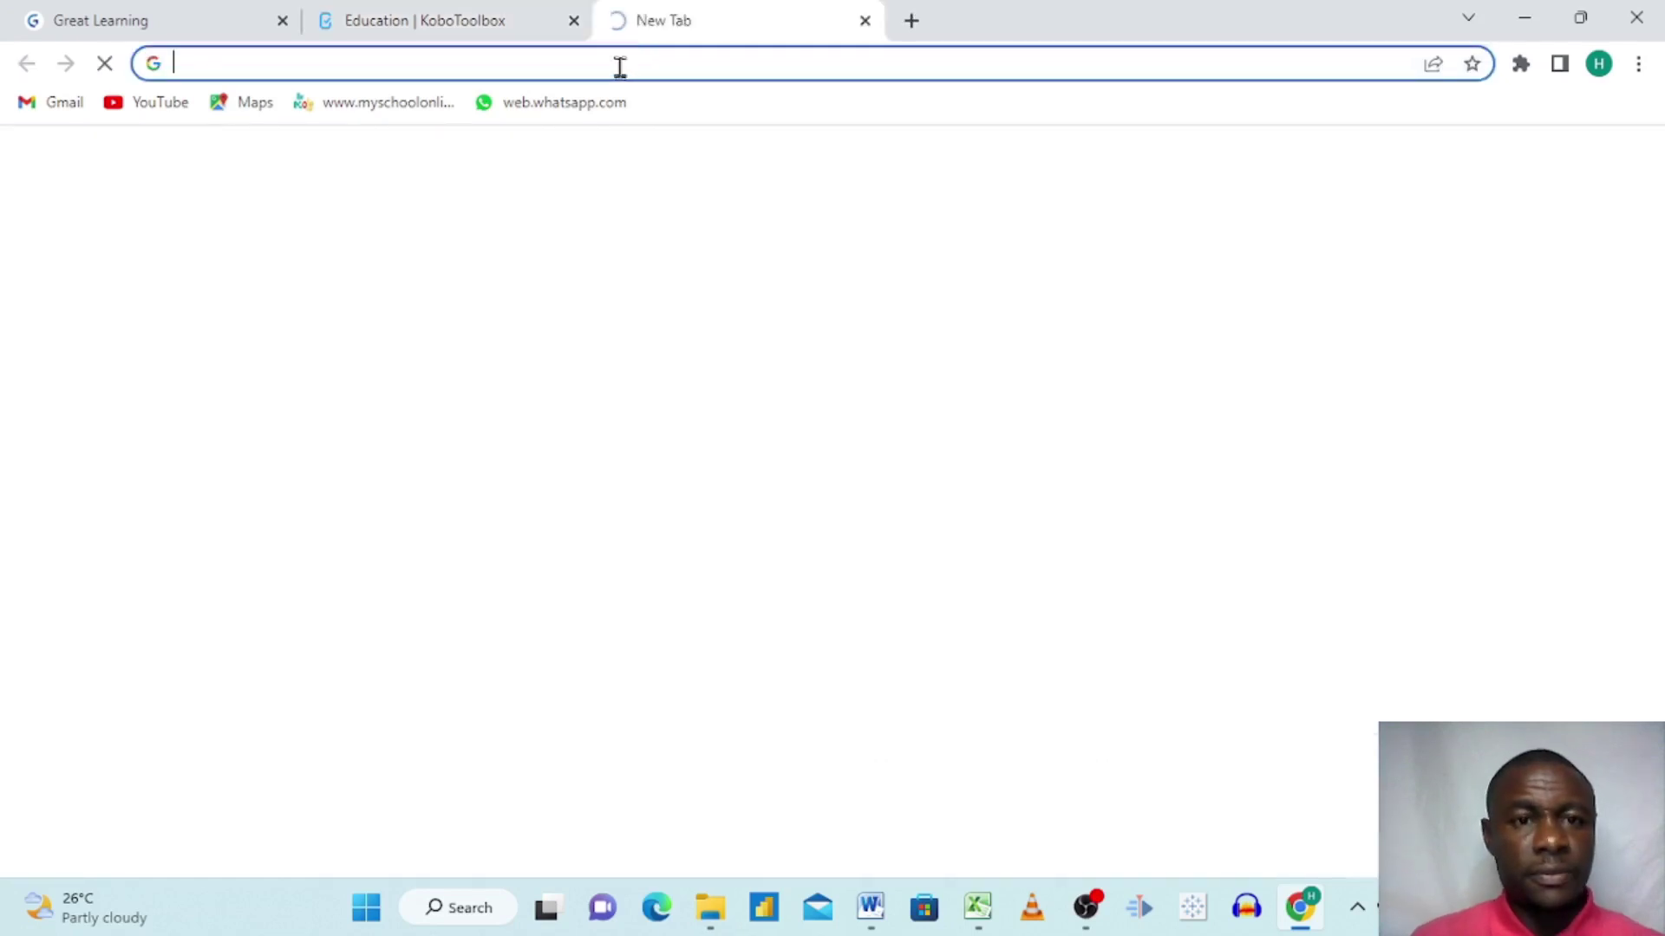
key("ctrl+v")
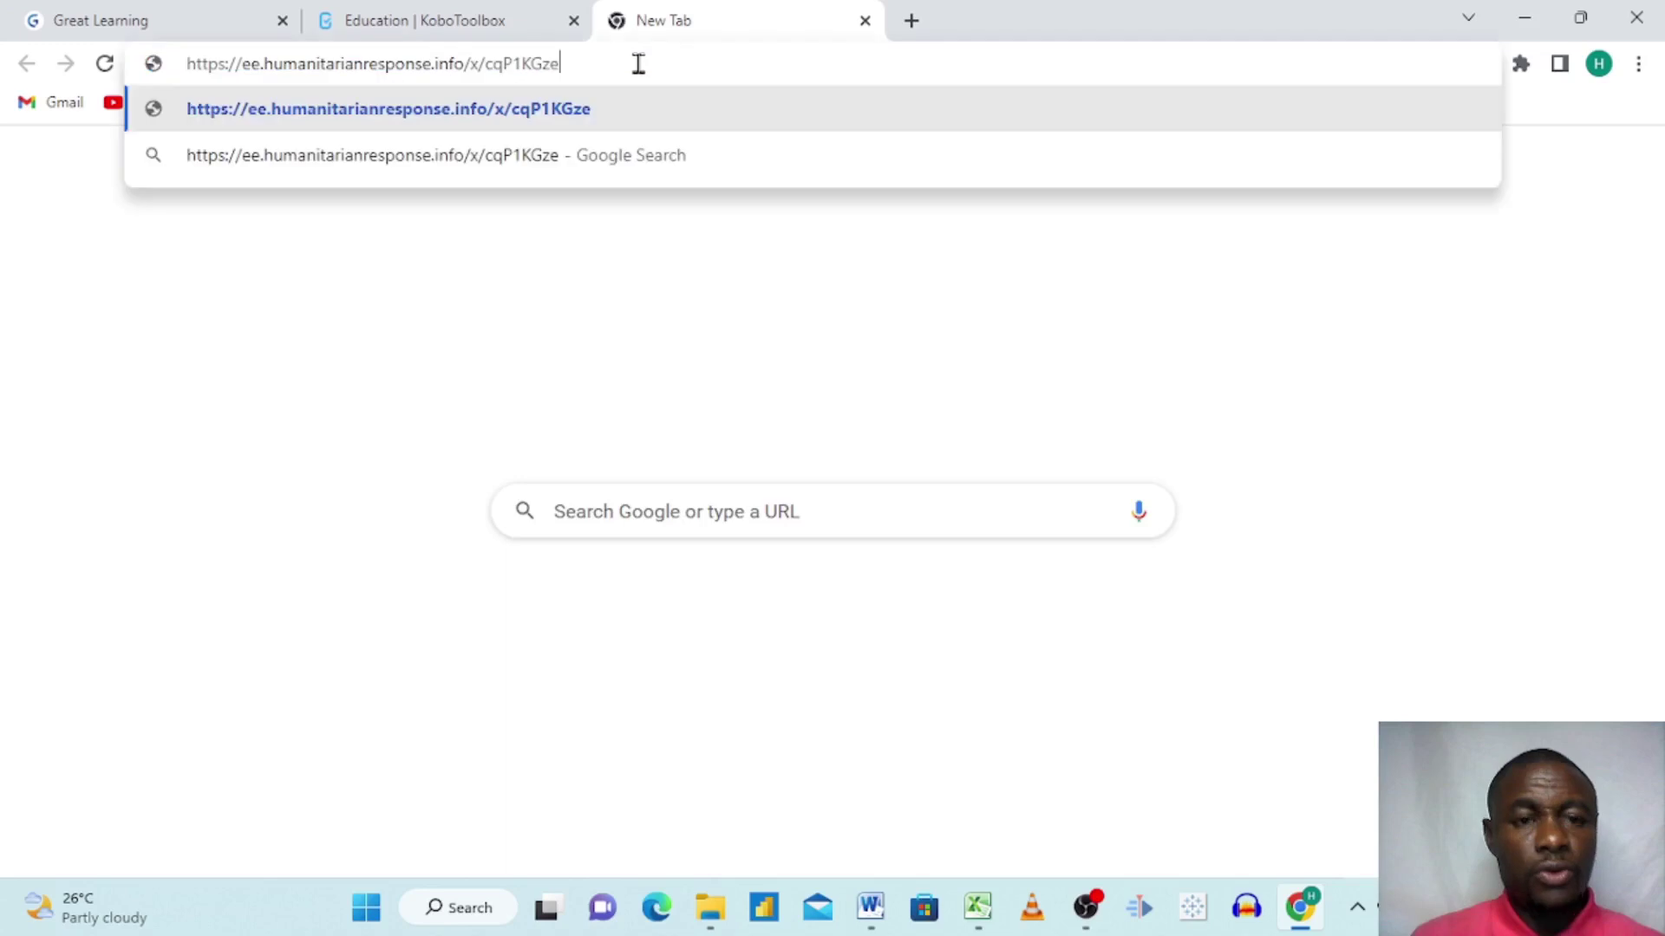
key("Return")
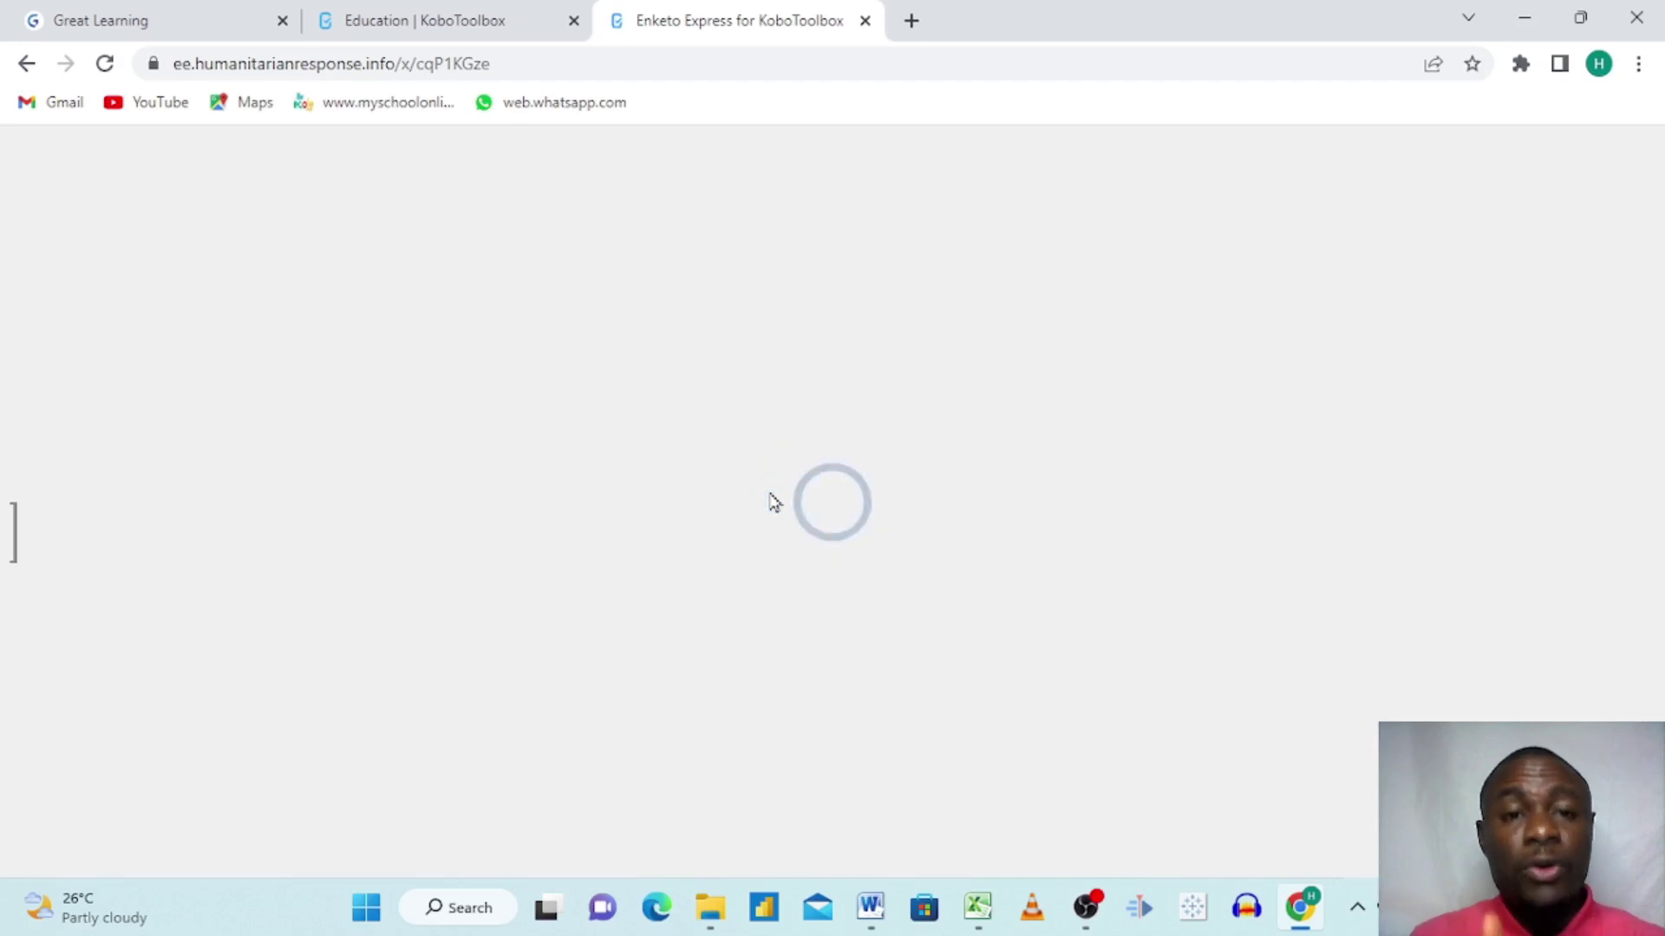
Fill in the web form with a respondent's first name, age 36 and sex Male.
scroll(775, 503, "down", 2)
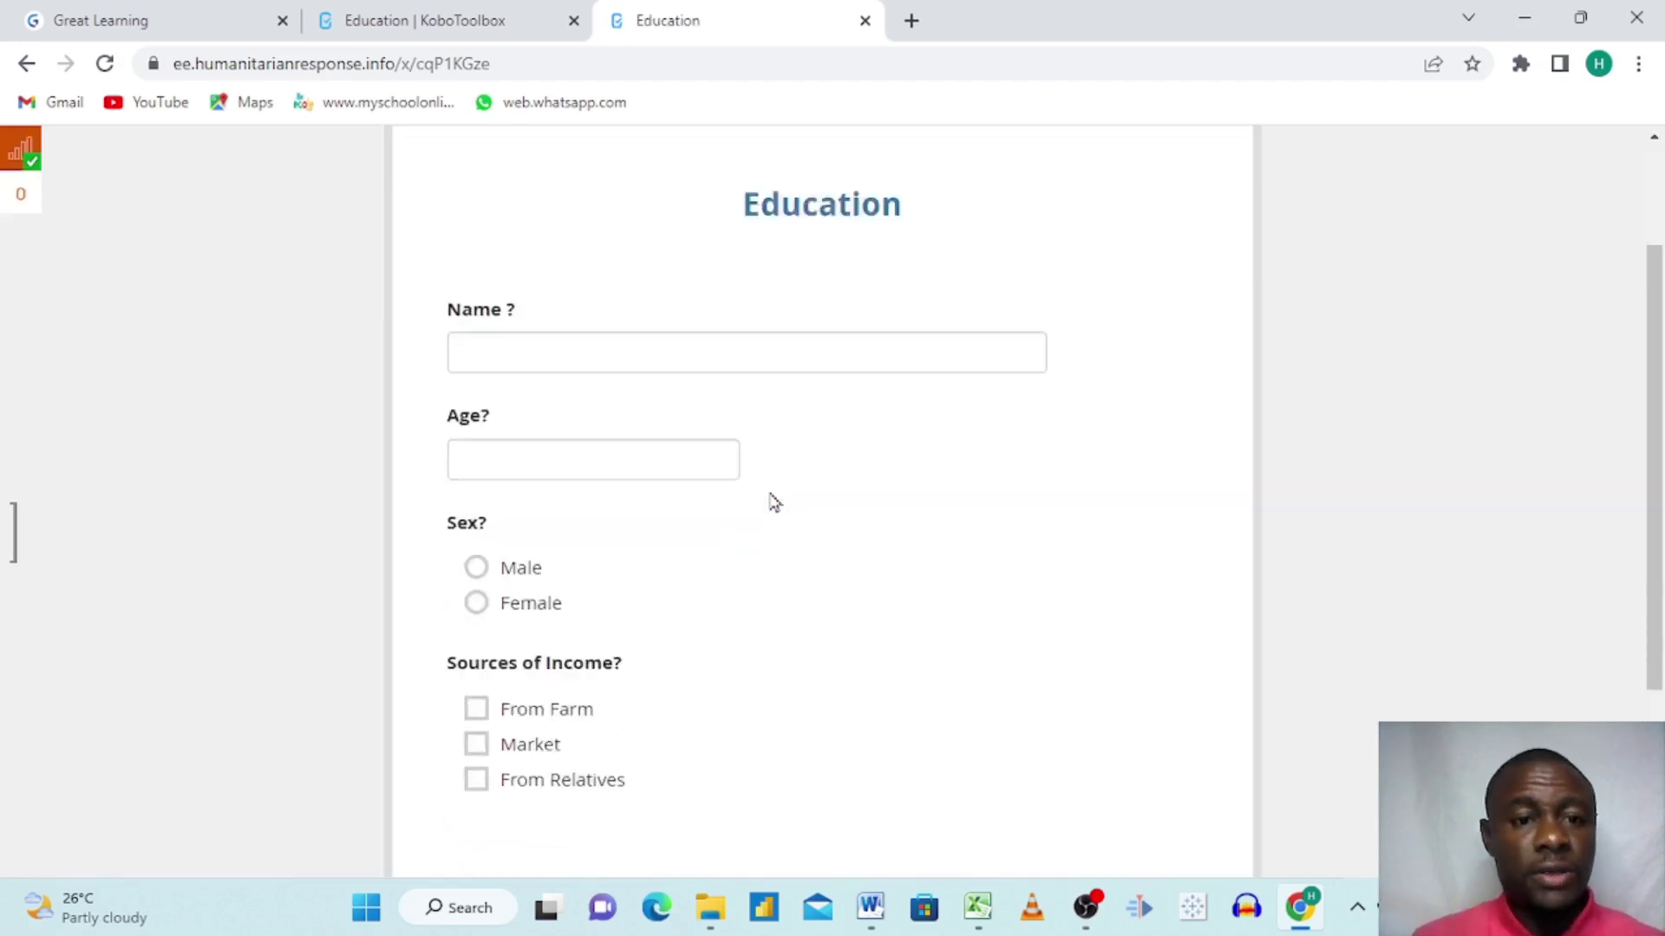
left_click(588, 326)
type("Hilary")
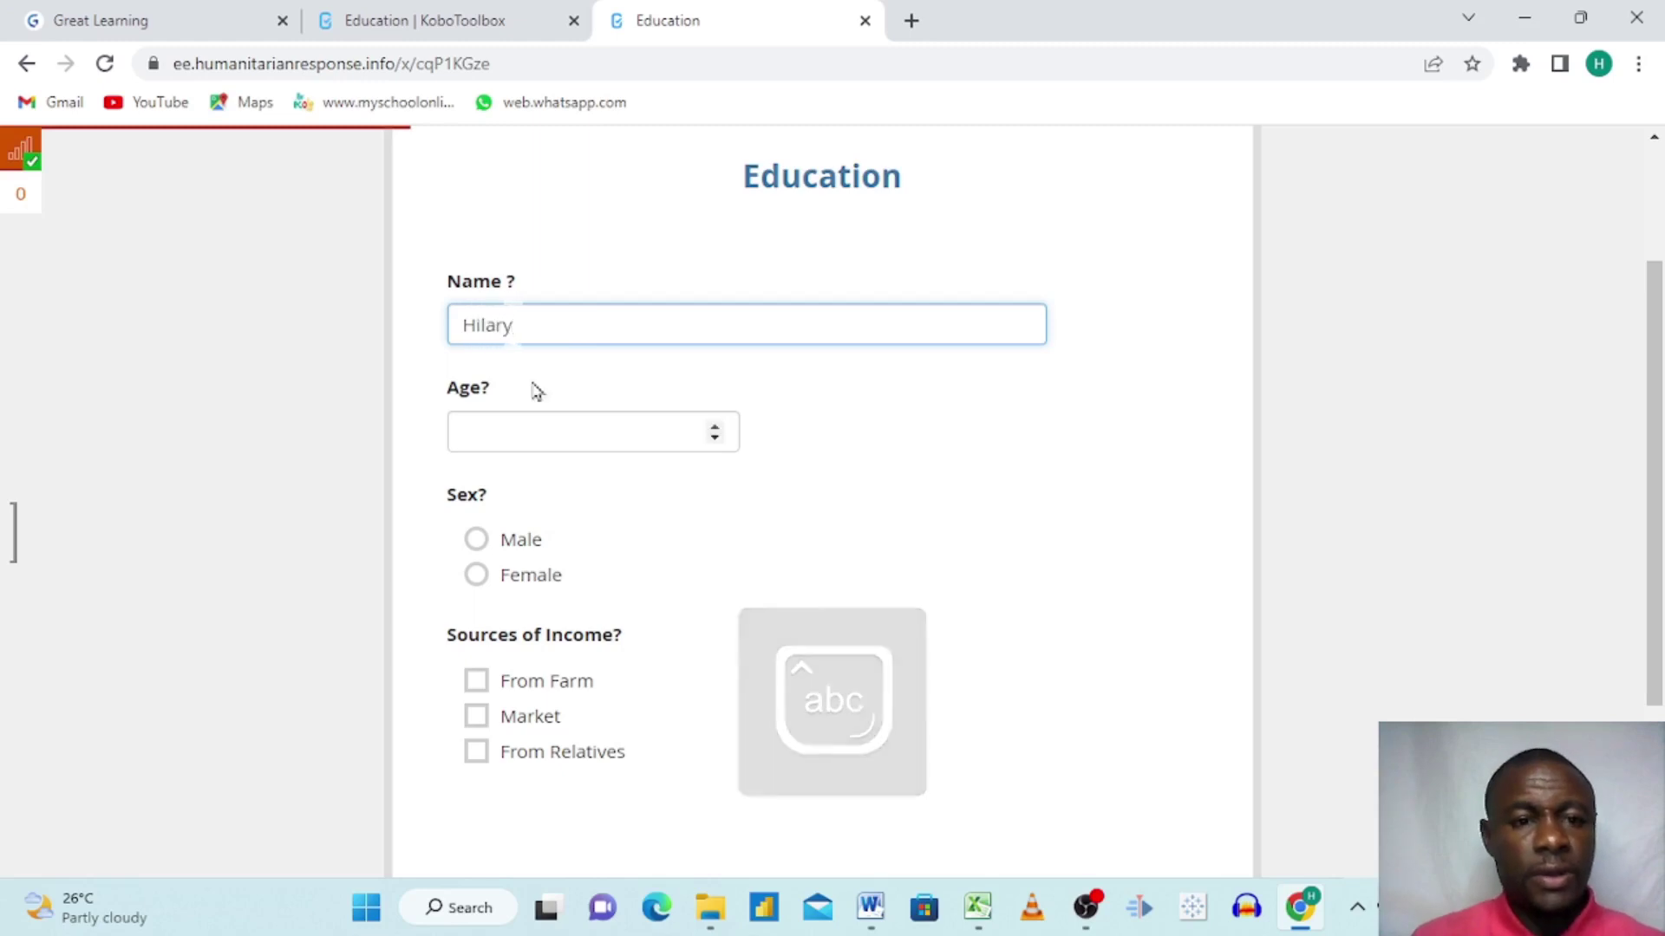
left_click(559, 439)
key("Caps_Lock")
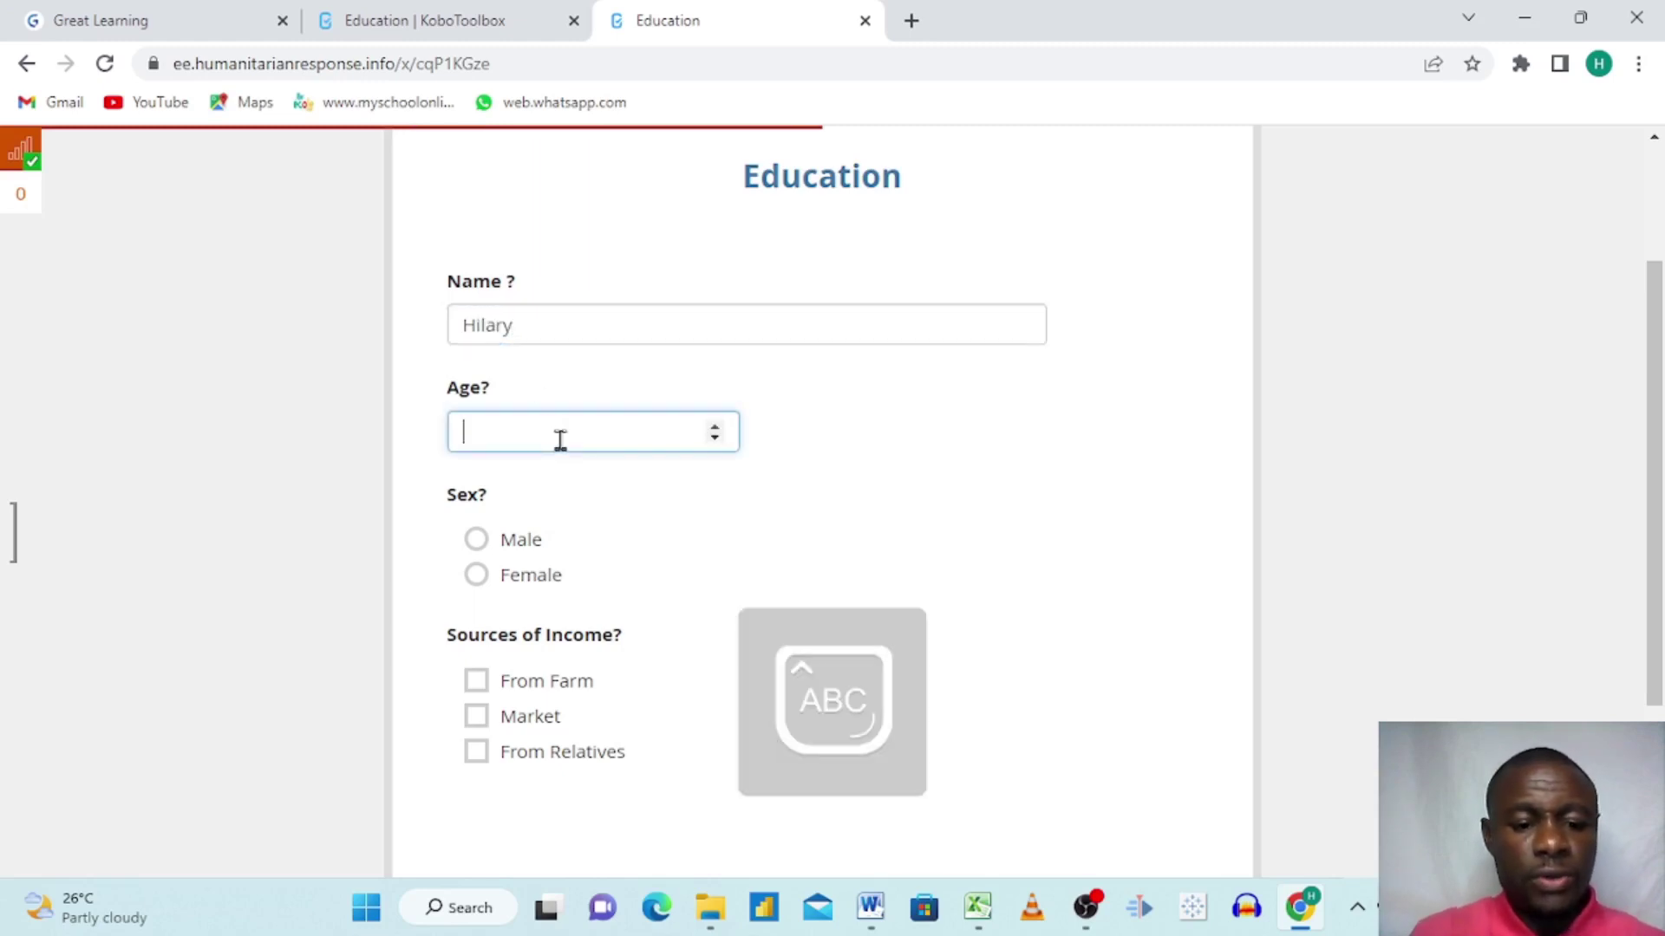
type("36")
left_click(479, 545)
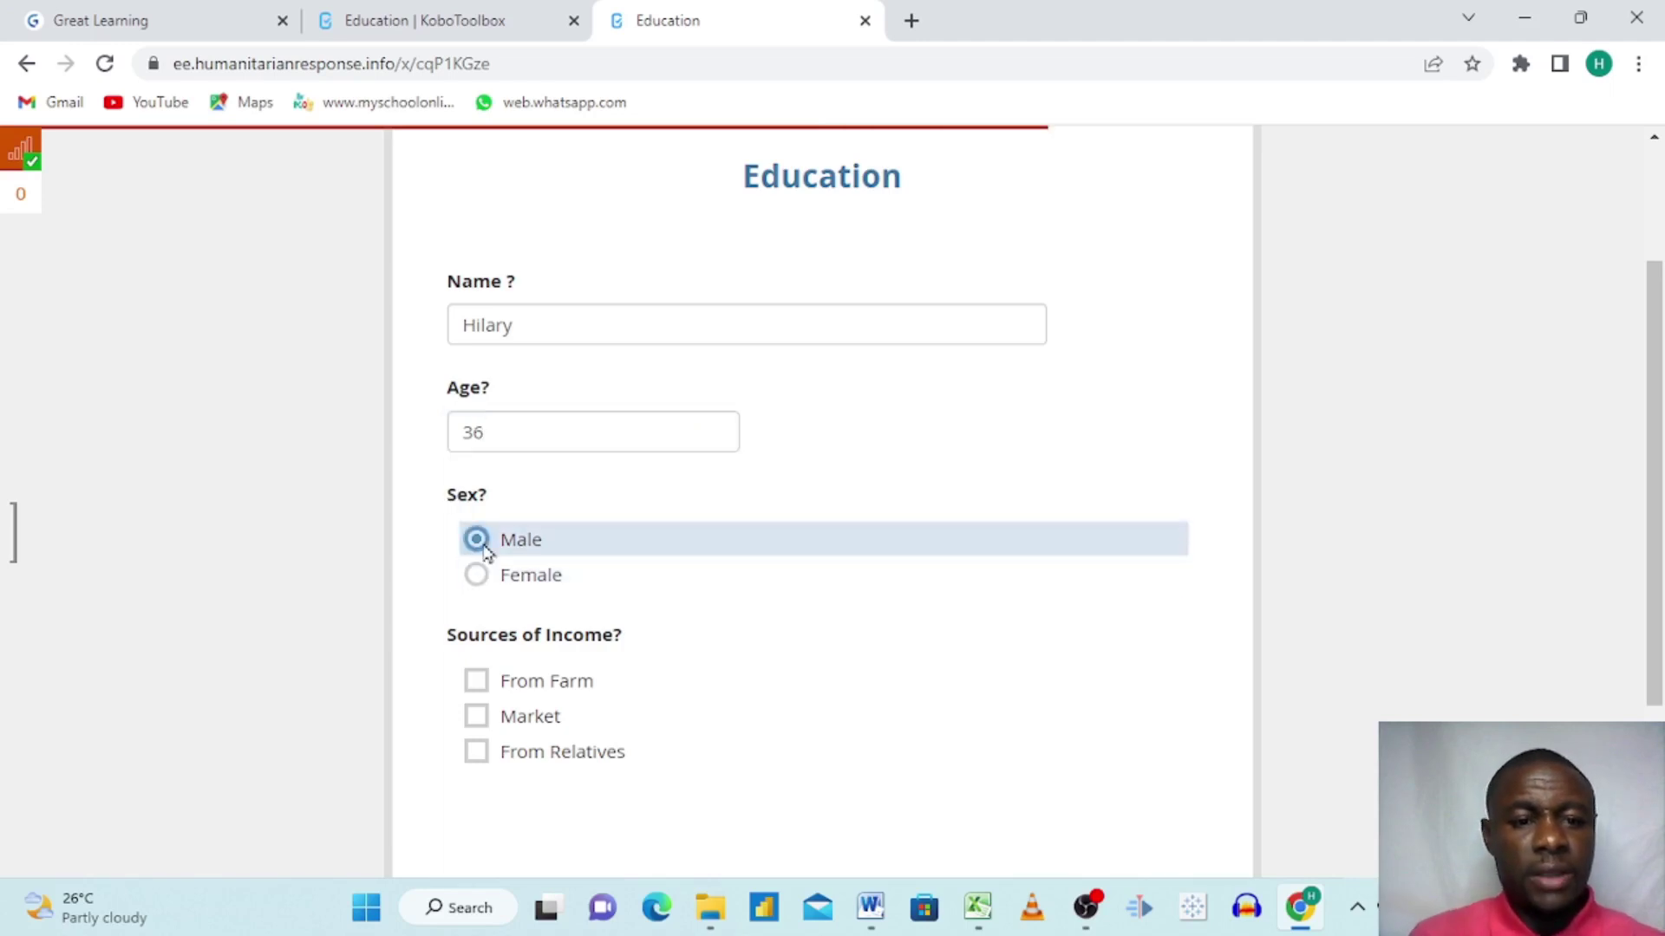
Mark From Farm and Market as the sources of income, submit the record and dismiss the submission notice.
left_click(480, 685)
left_click(483, 724)
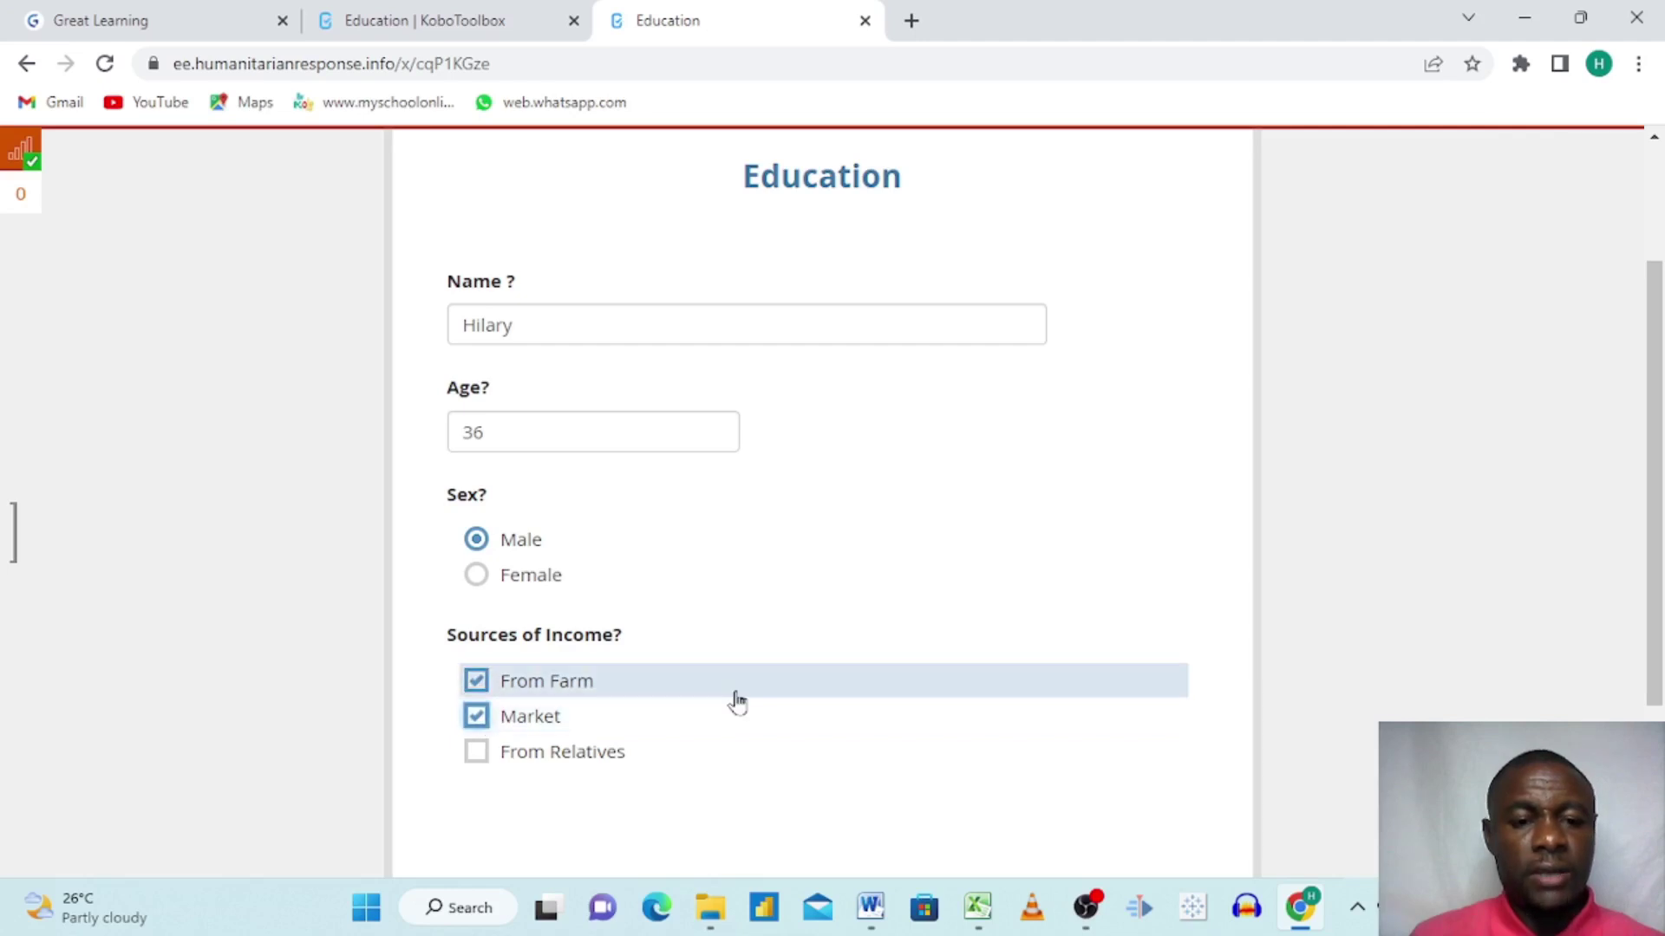
scroll(735, 699, "down", 3)
left_click(996, 701)
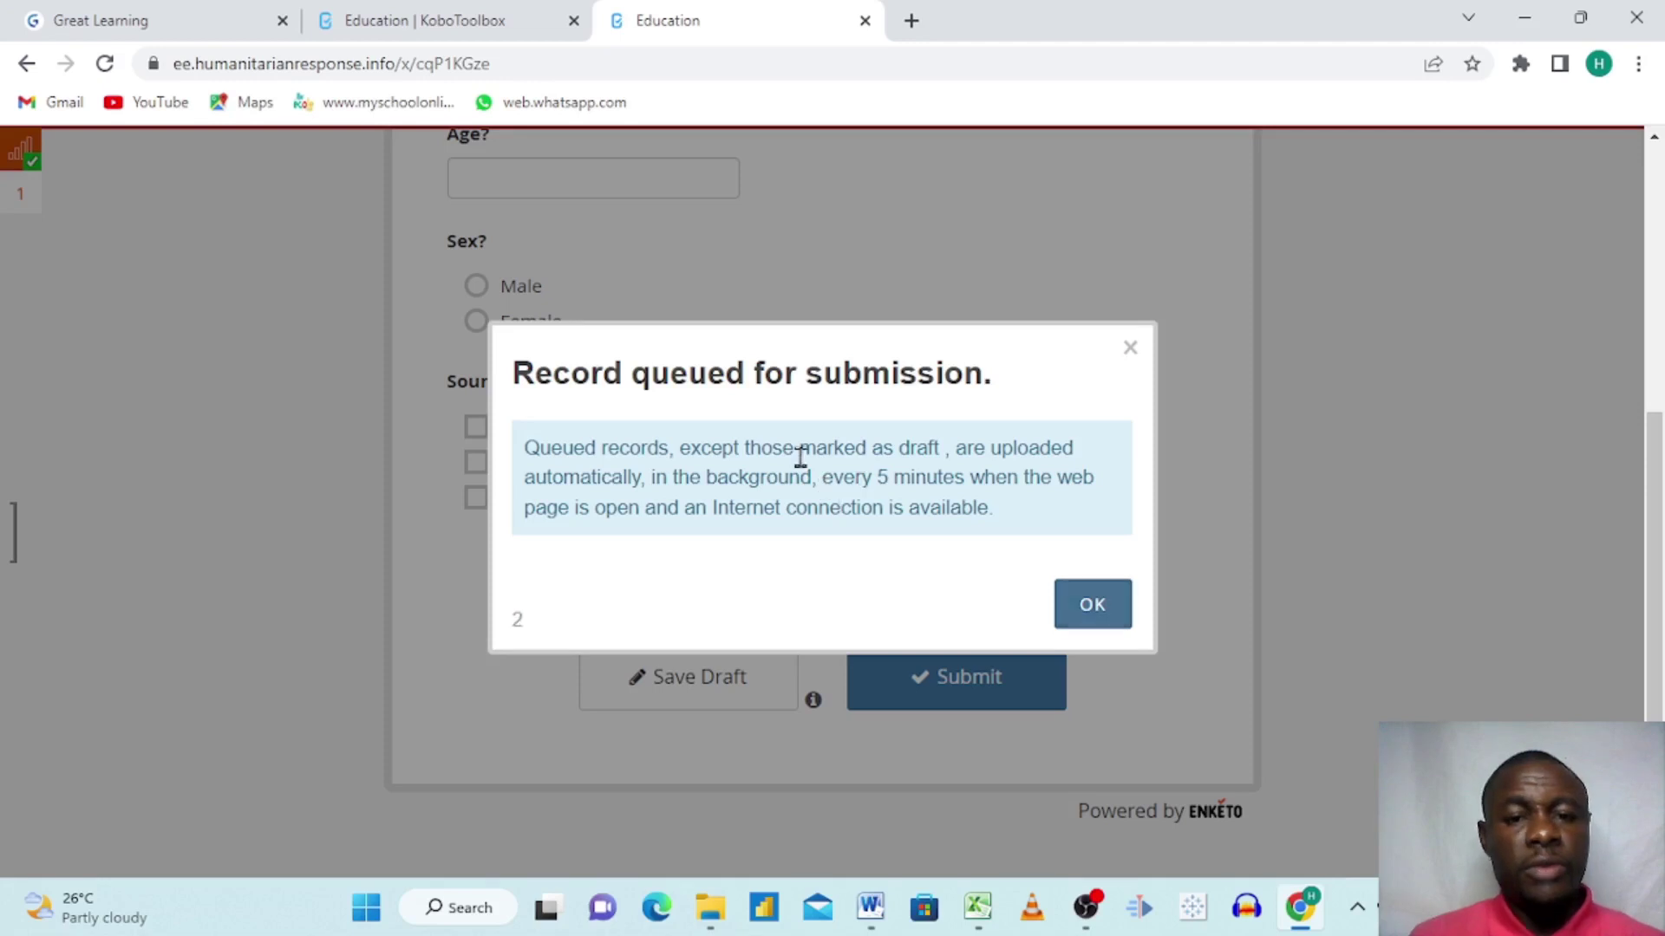
left_click(1082, 606)
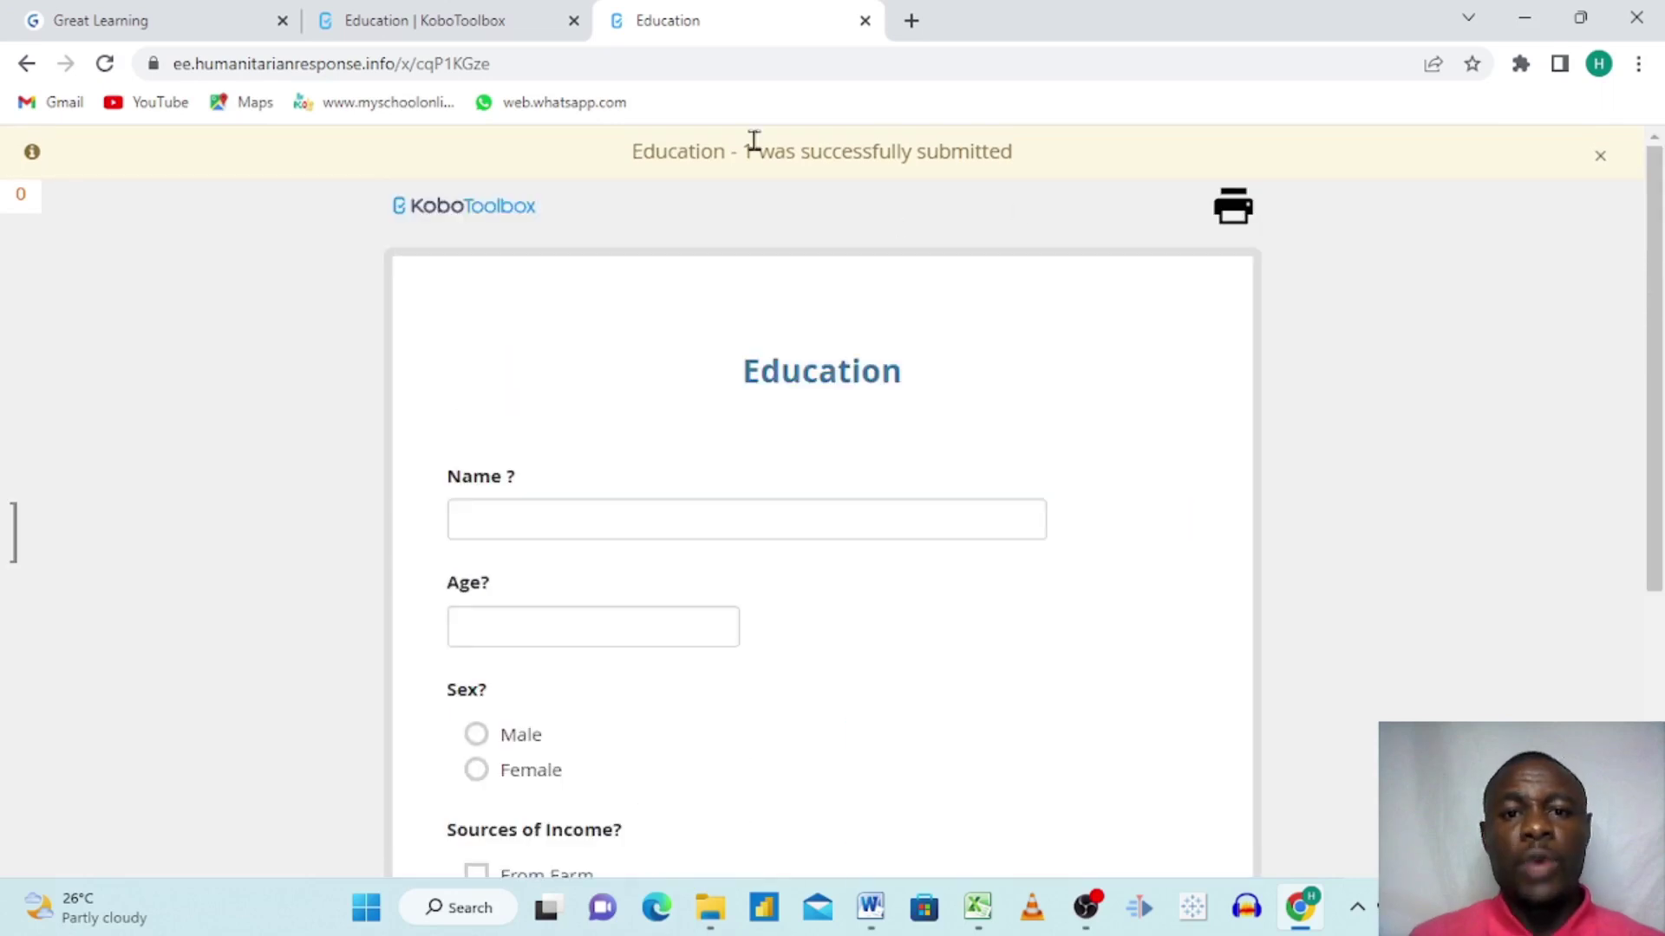
Return to the Education project, reload it and examine the submitted record across the data table's columns.
left_click(465, 19)
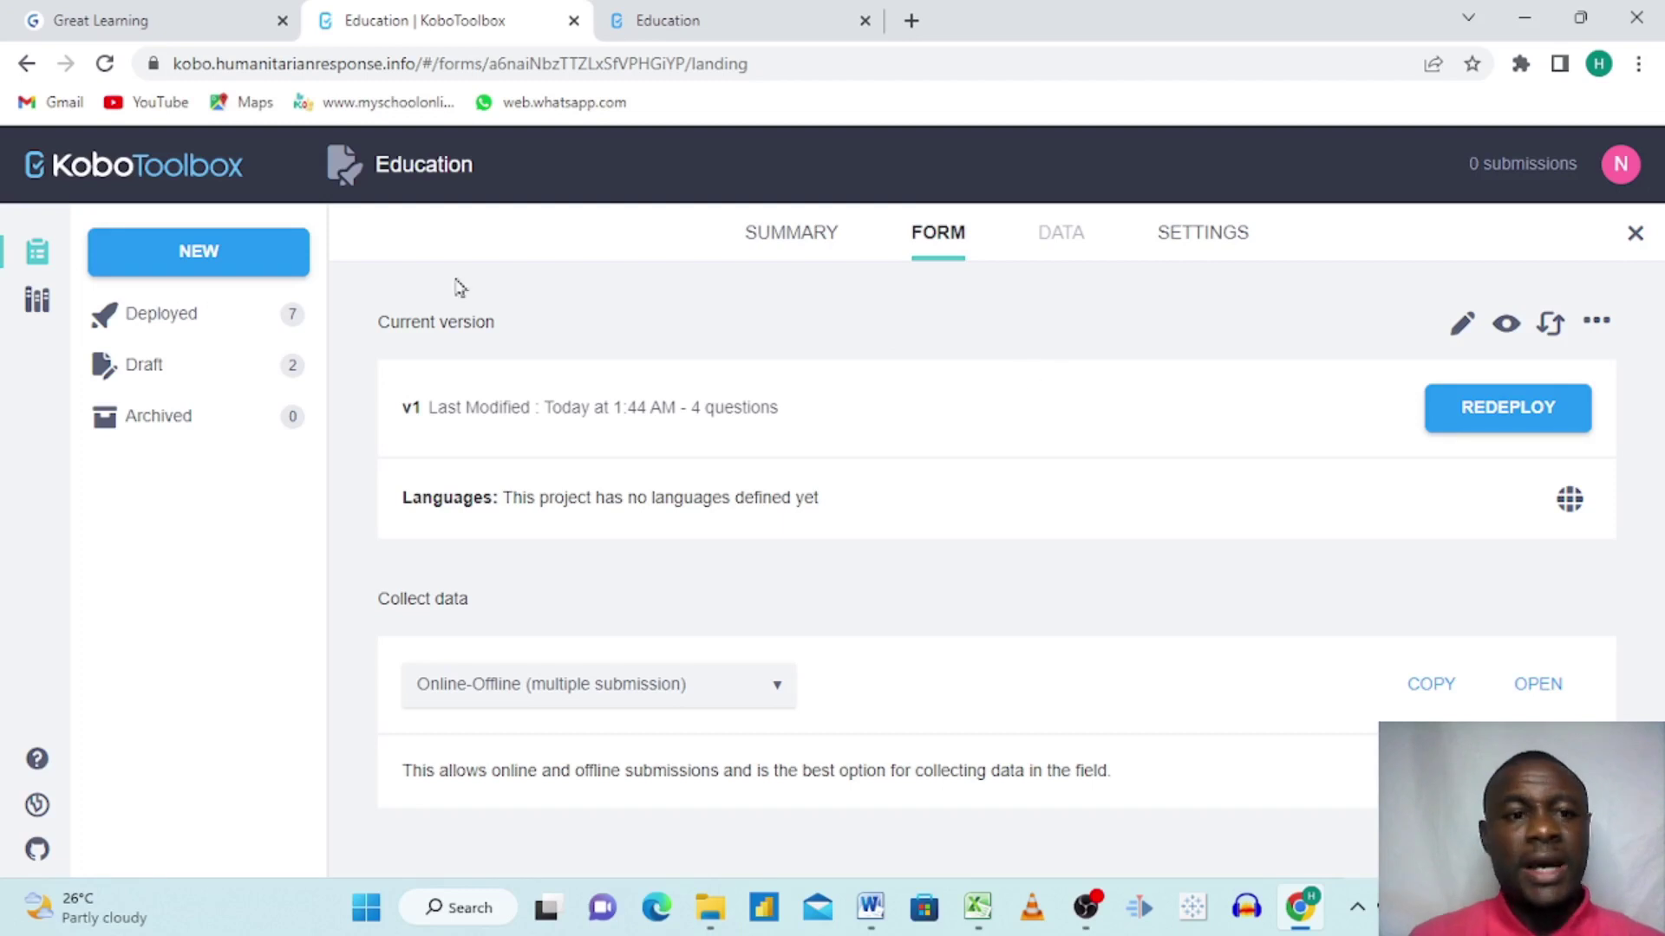
left_click(104, 64)
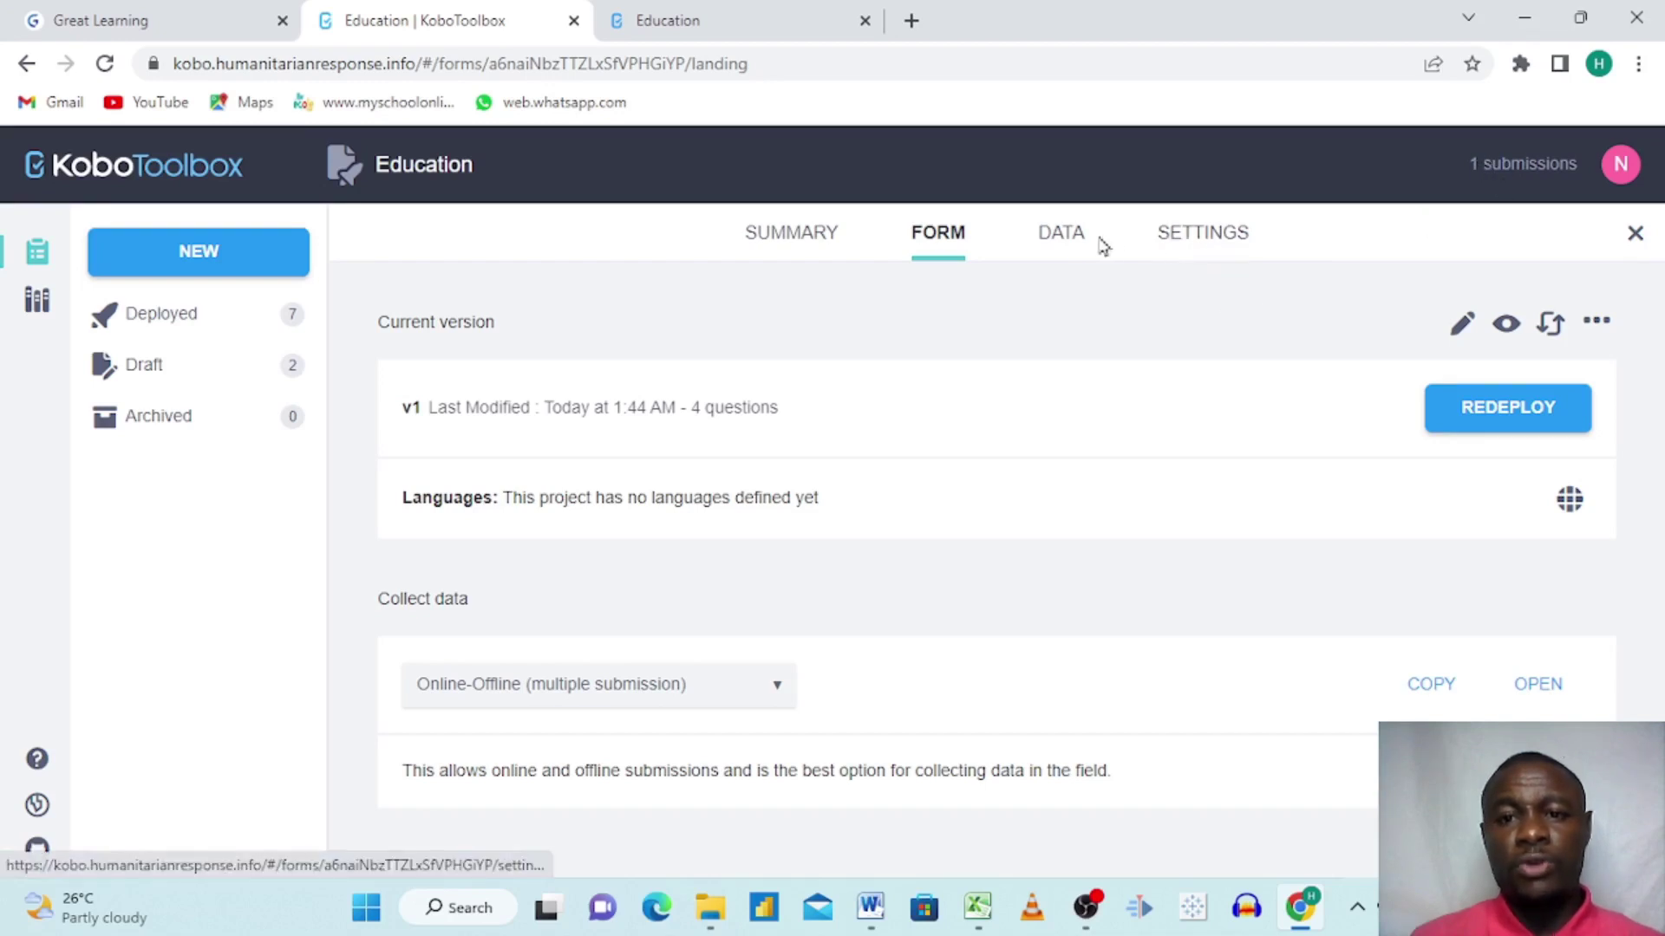
left_click(1061, 242)
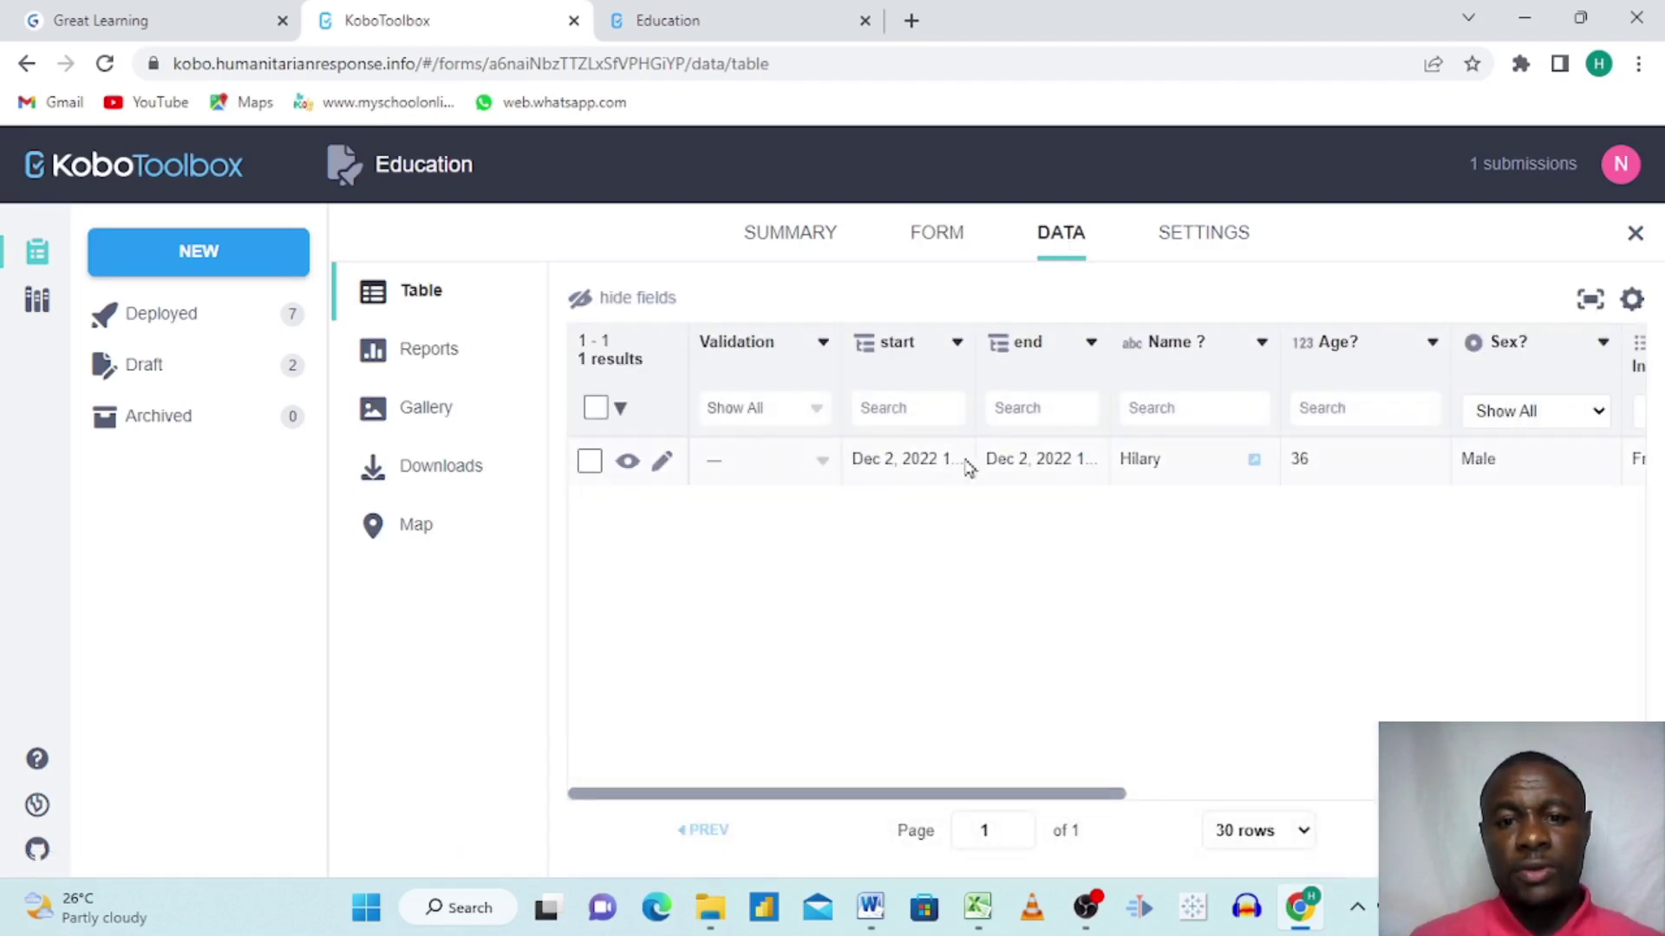
scroll(968, 469, "right", 2)
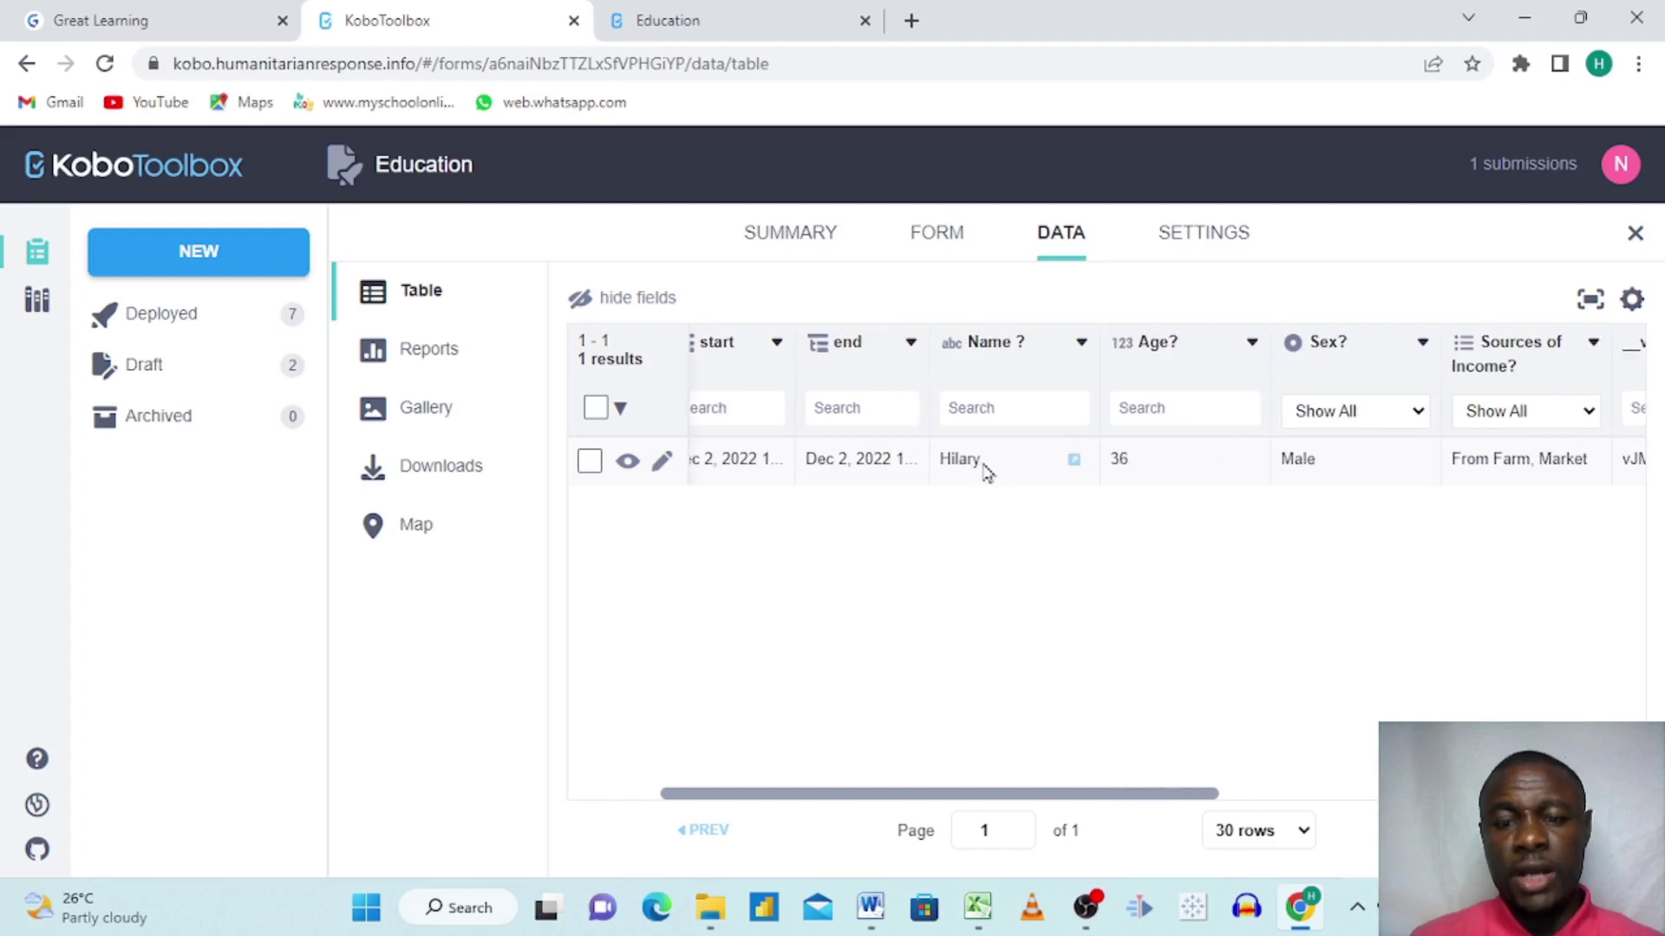
scroll(987, 472, "right", 2)
scroll(1072, 466, "right", 1)
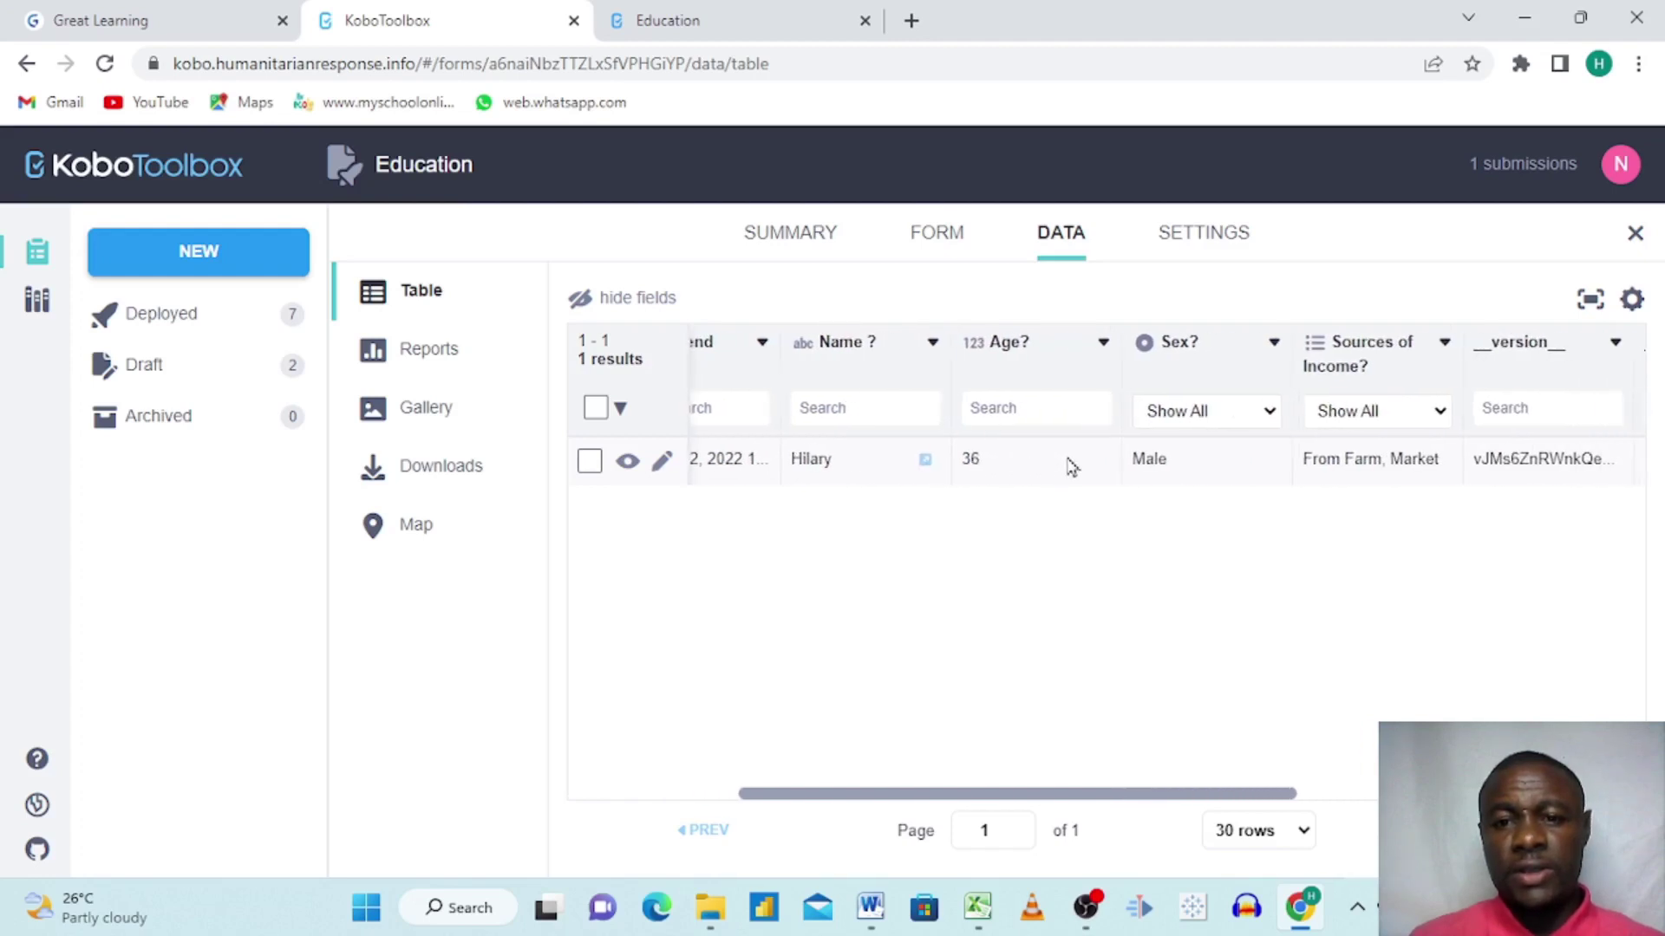
scroll(1207, 457, "right", 2)
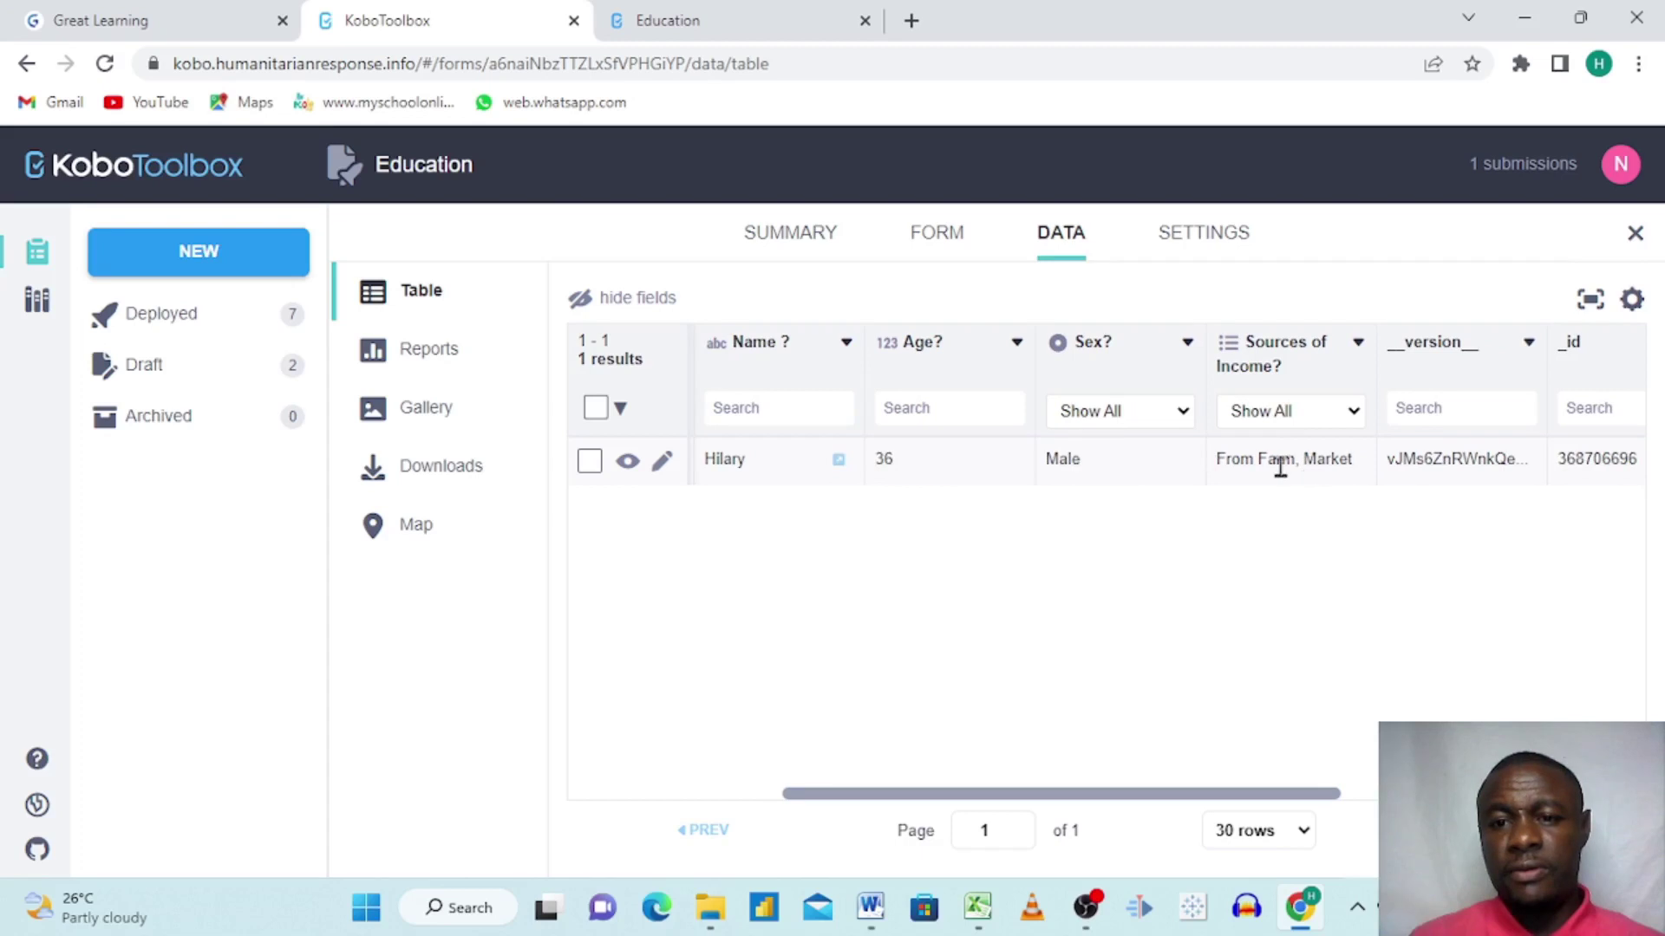
scroll(1301, 476, "left", 4)
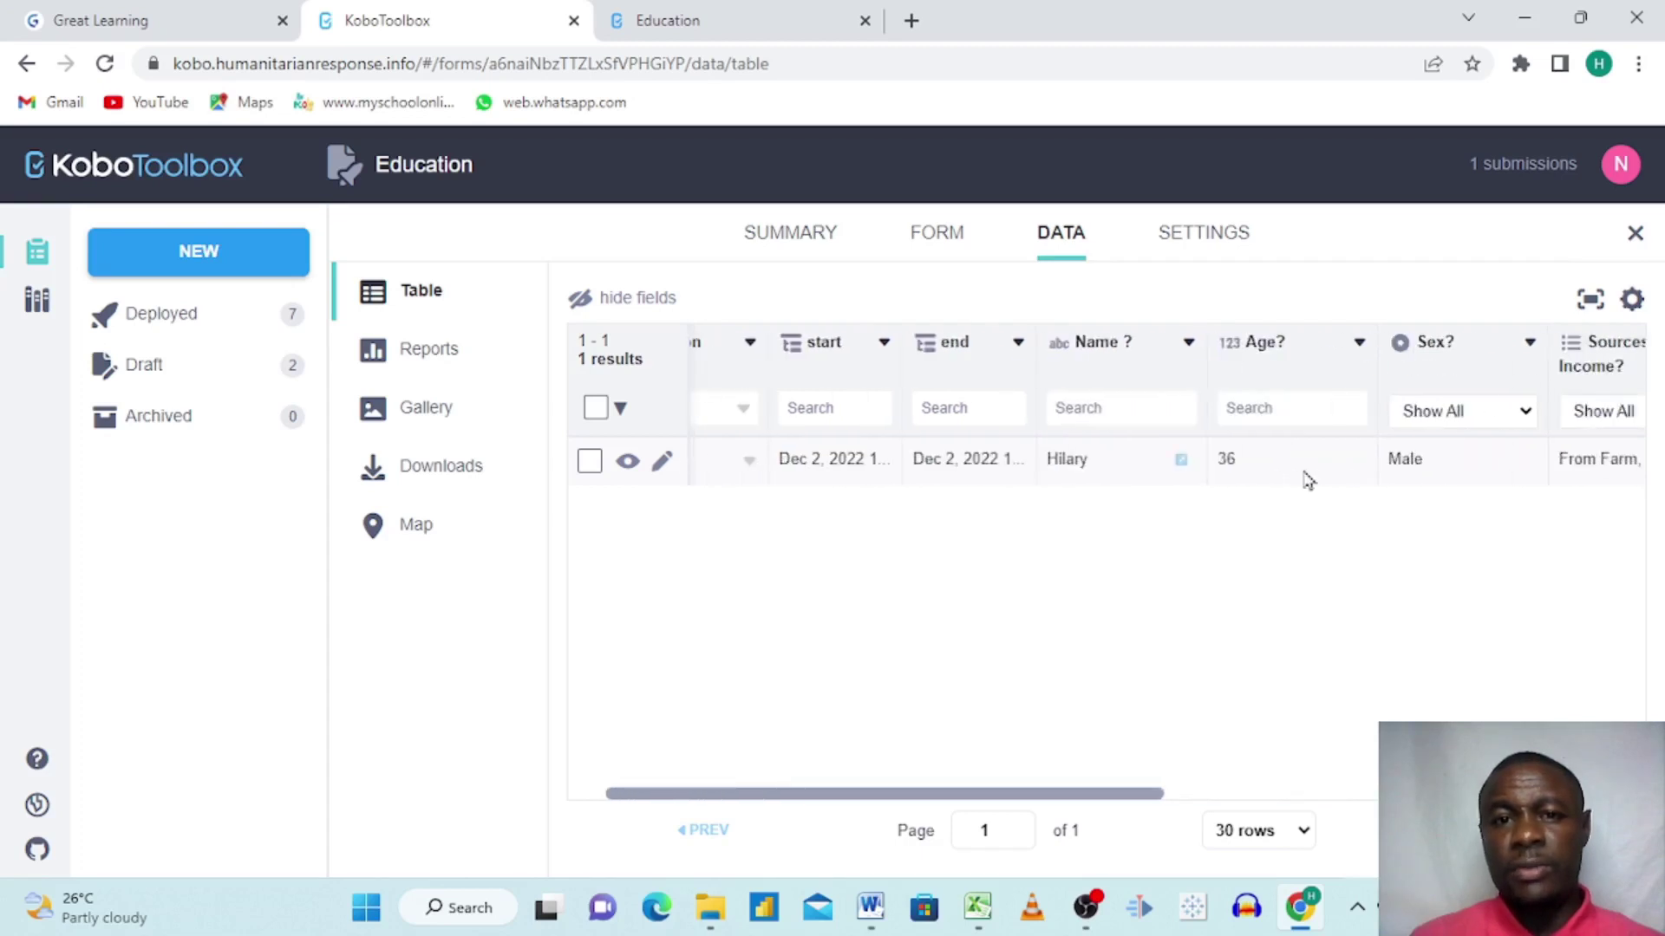
Start a second record in the web form with another respondent's first name, age 30 and sex Male.
left_click(704, 21)
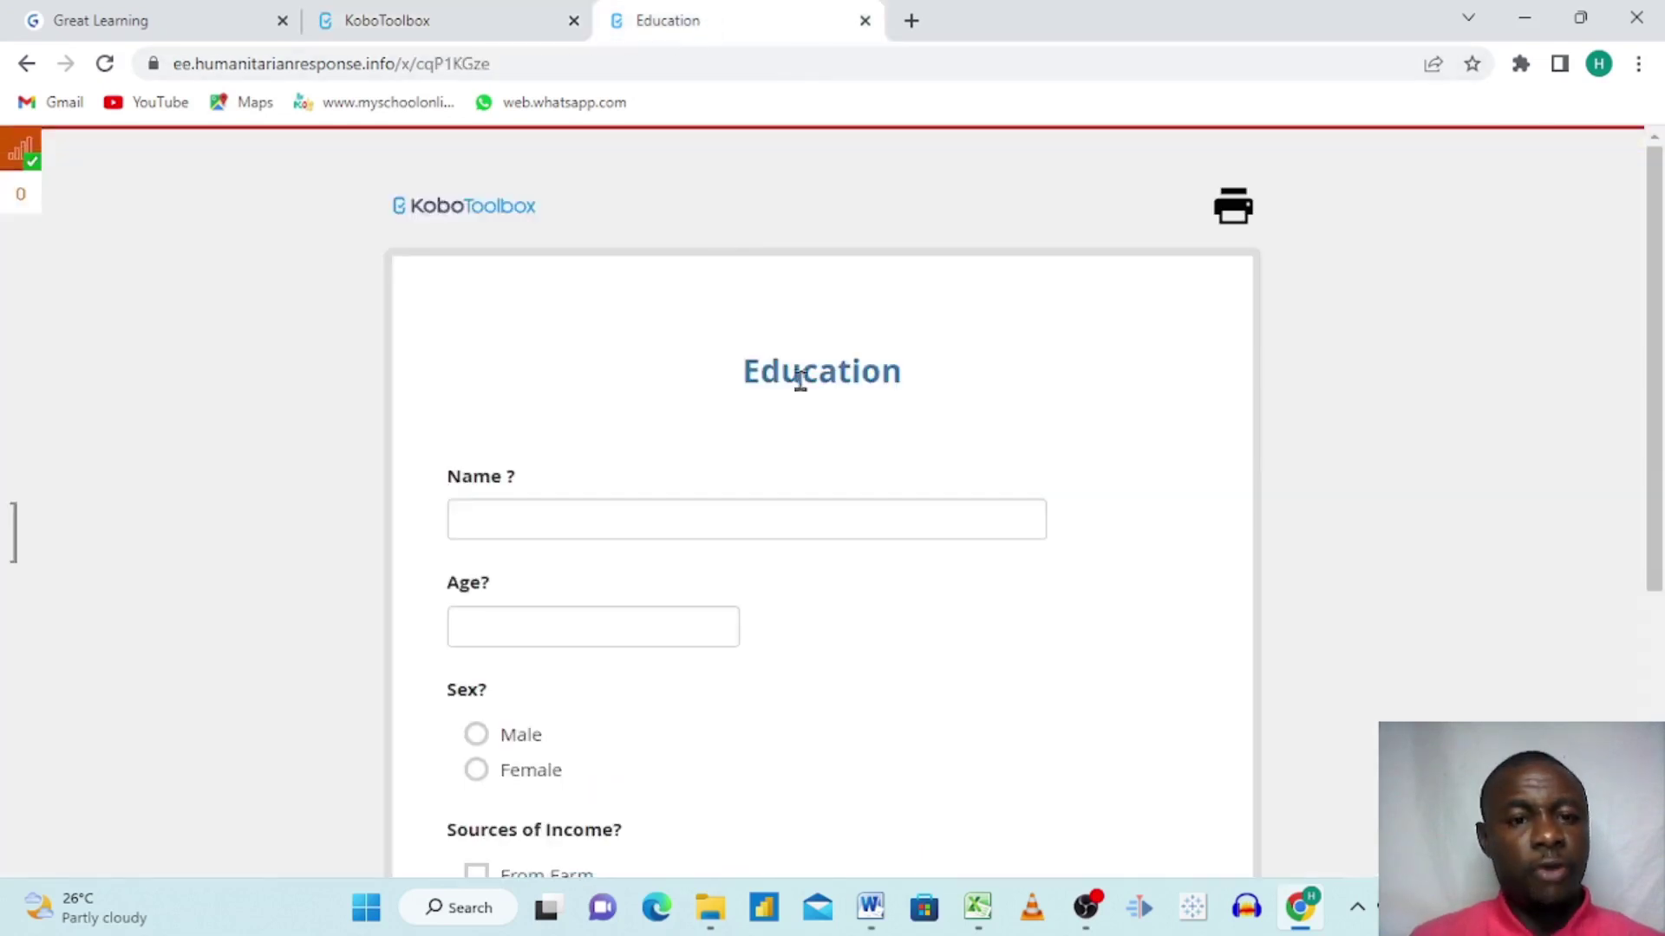
left_click(665, 519)
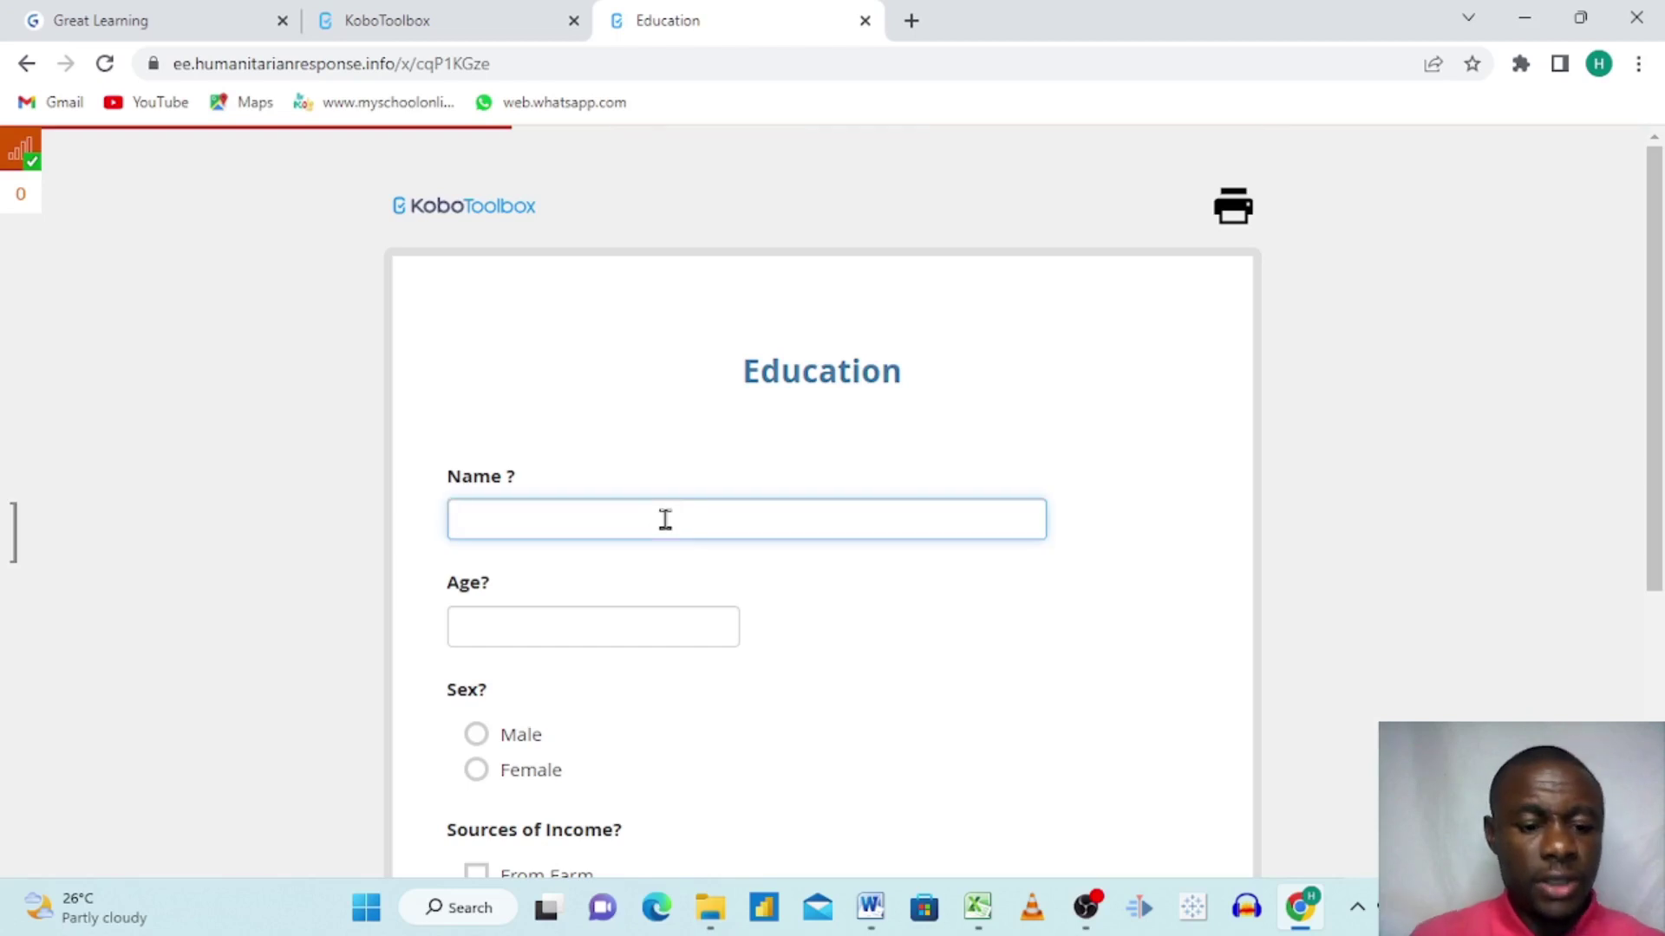
type("Derick")
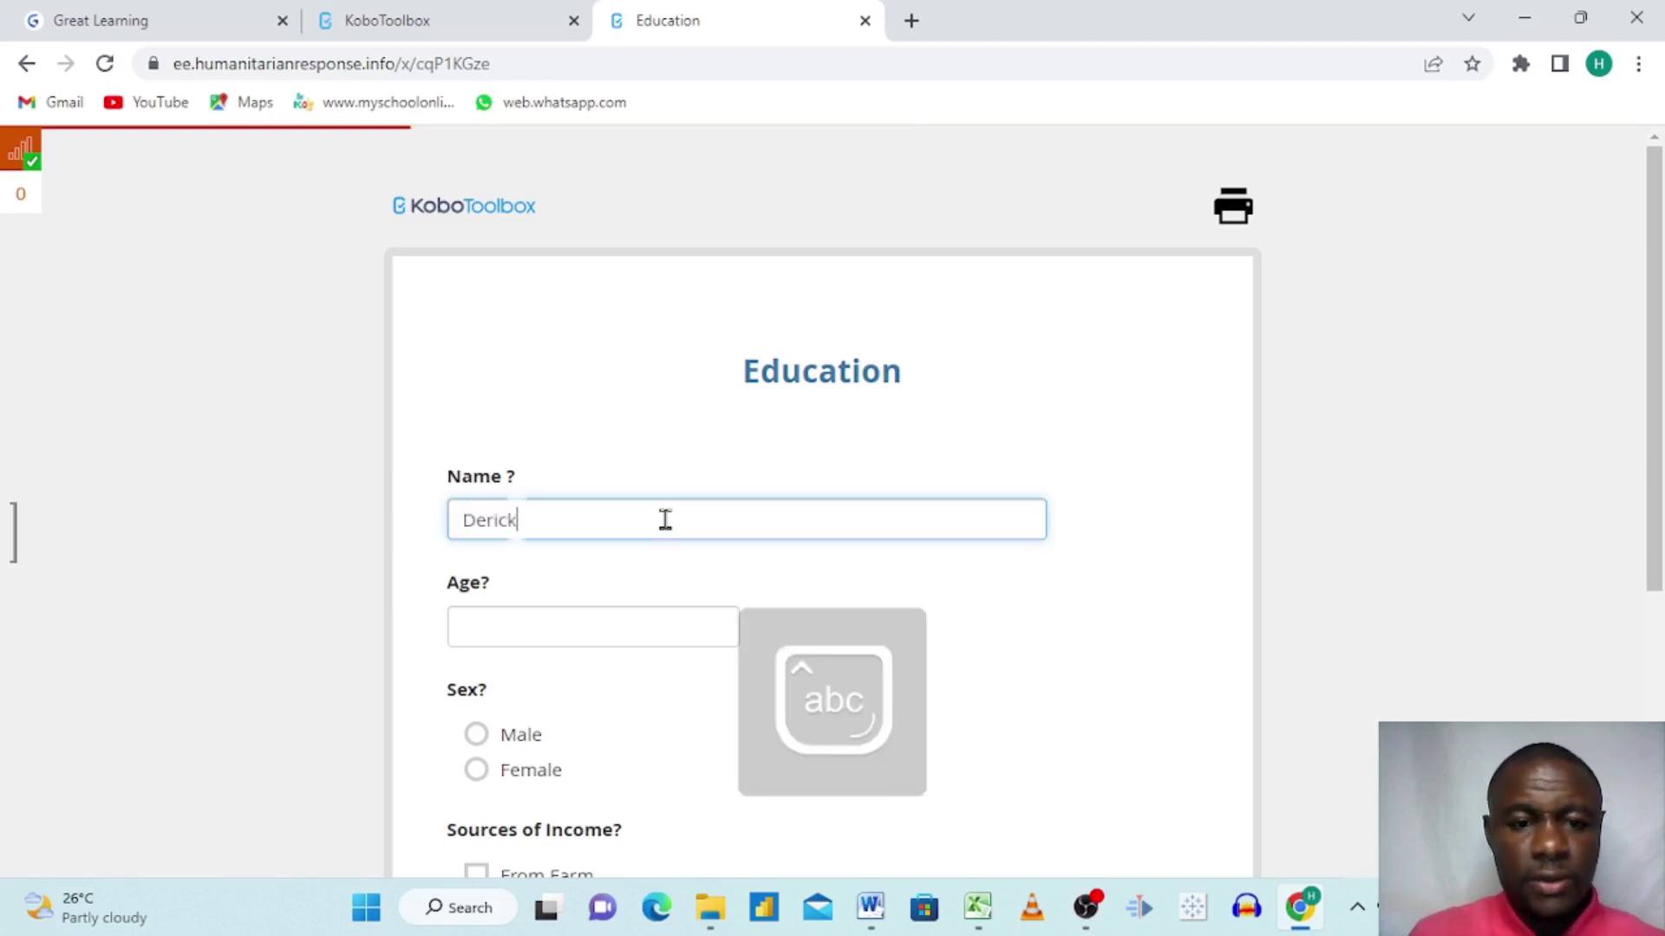
left_click(648, 625)
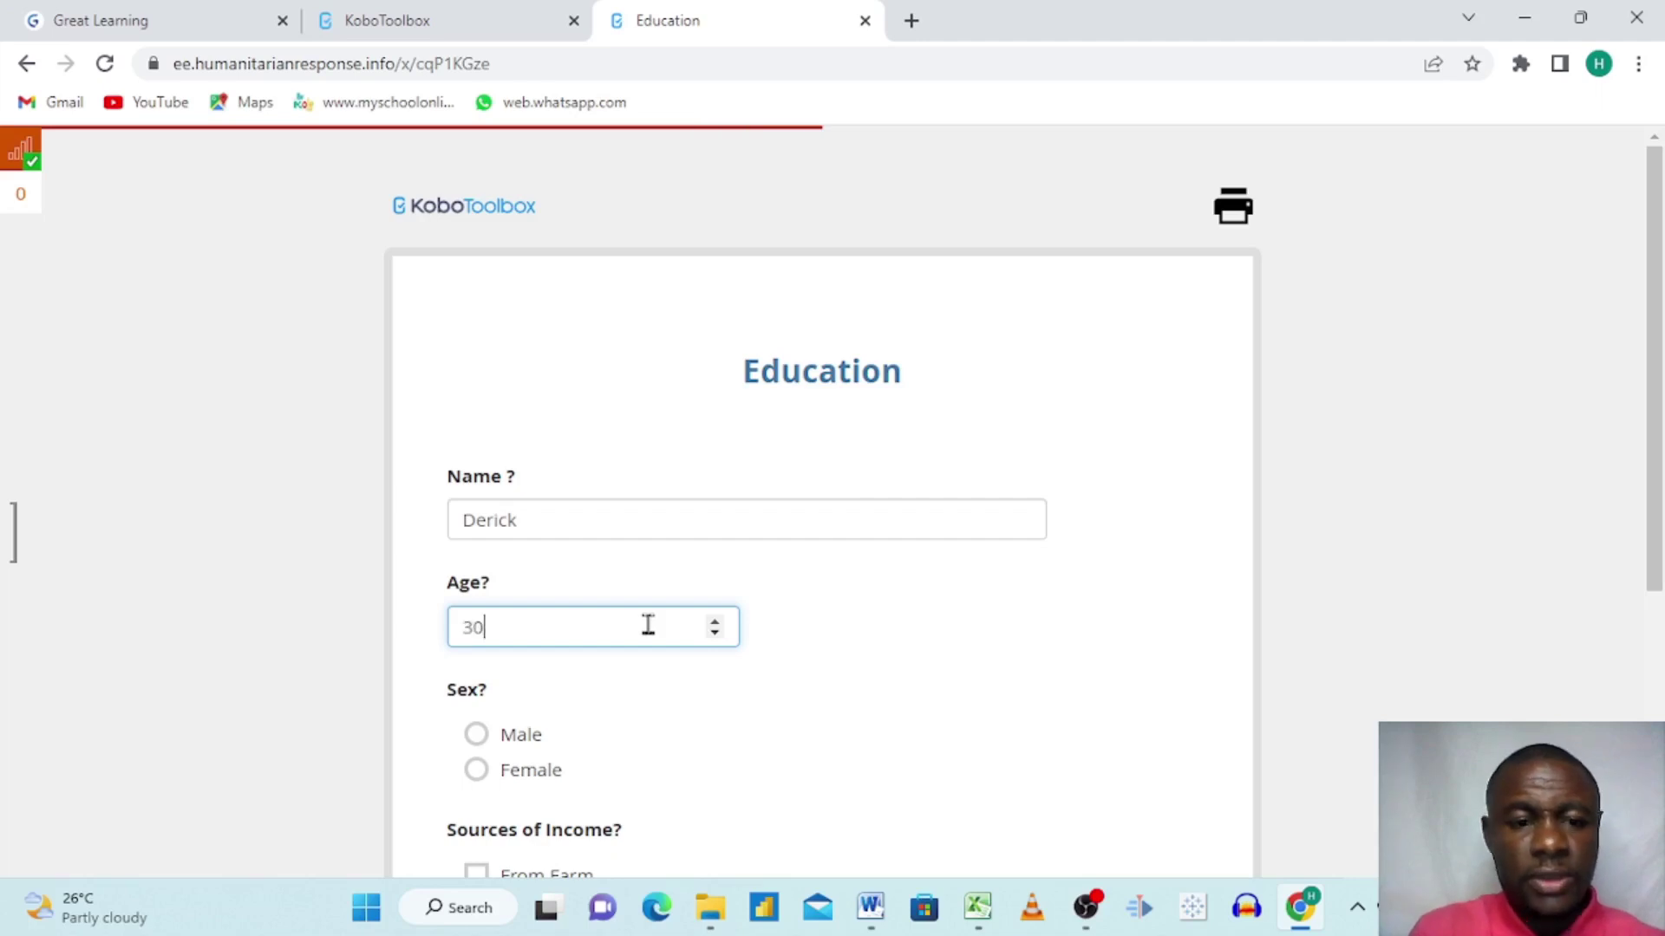
left_click(476, 735)
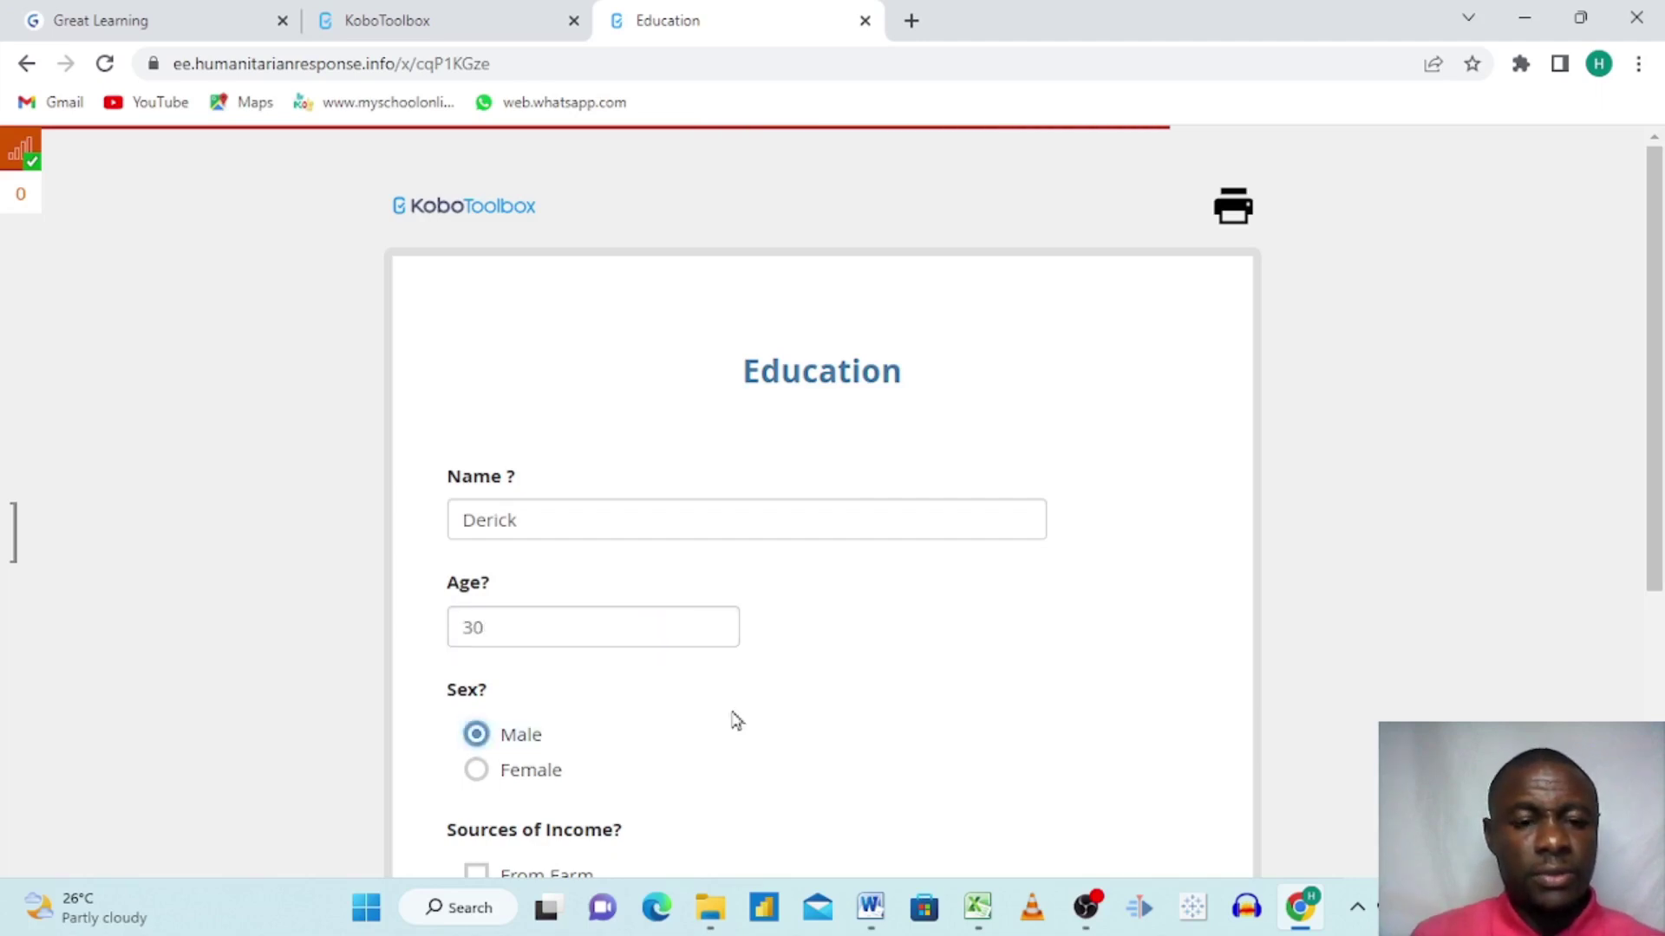
Mark From Farm and From Relatives as the sources of income, submit the second record and dismiss the submission notice.
scroll(733, 718, "down", 3)
left_click(476, 642)
left_click(475, 713)
scroll(478, 727, "down", 2)
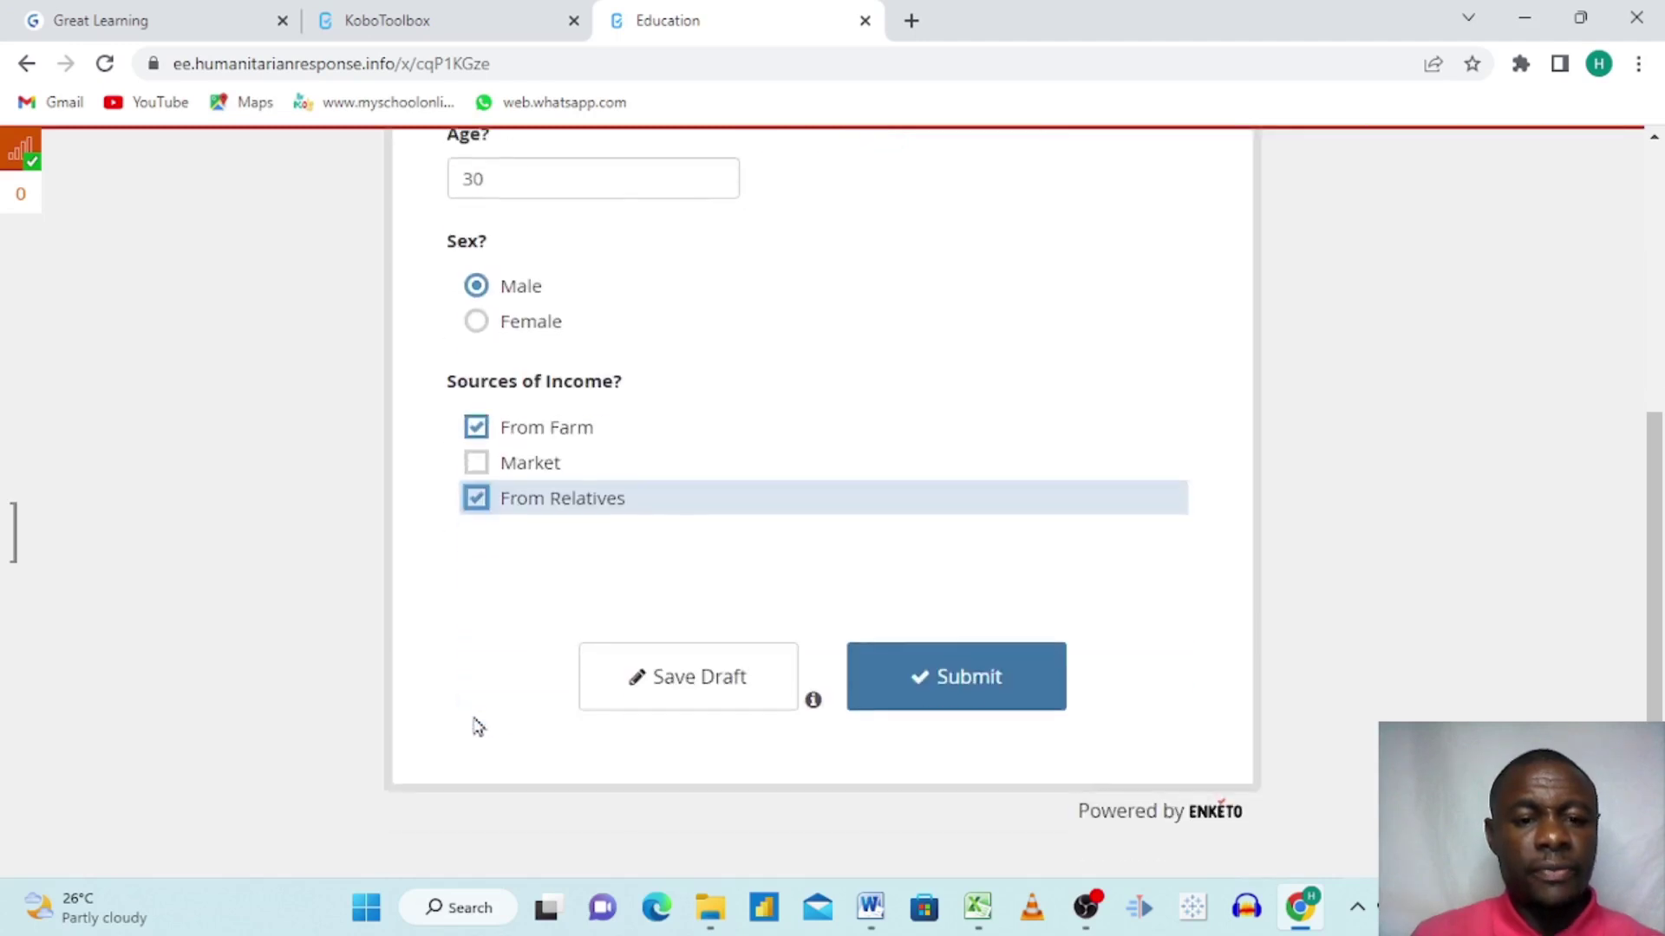
left_click(976, 694)
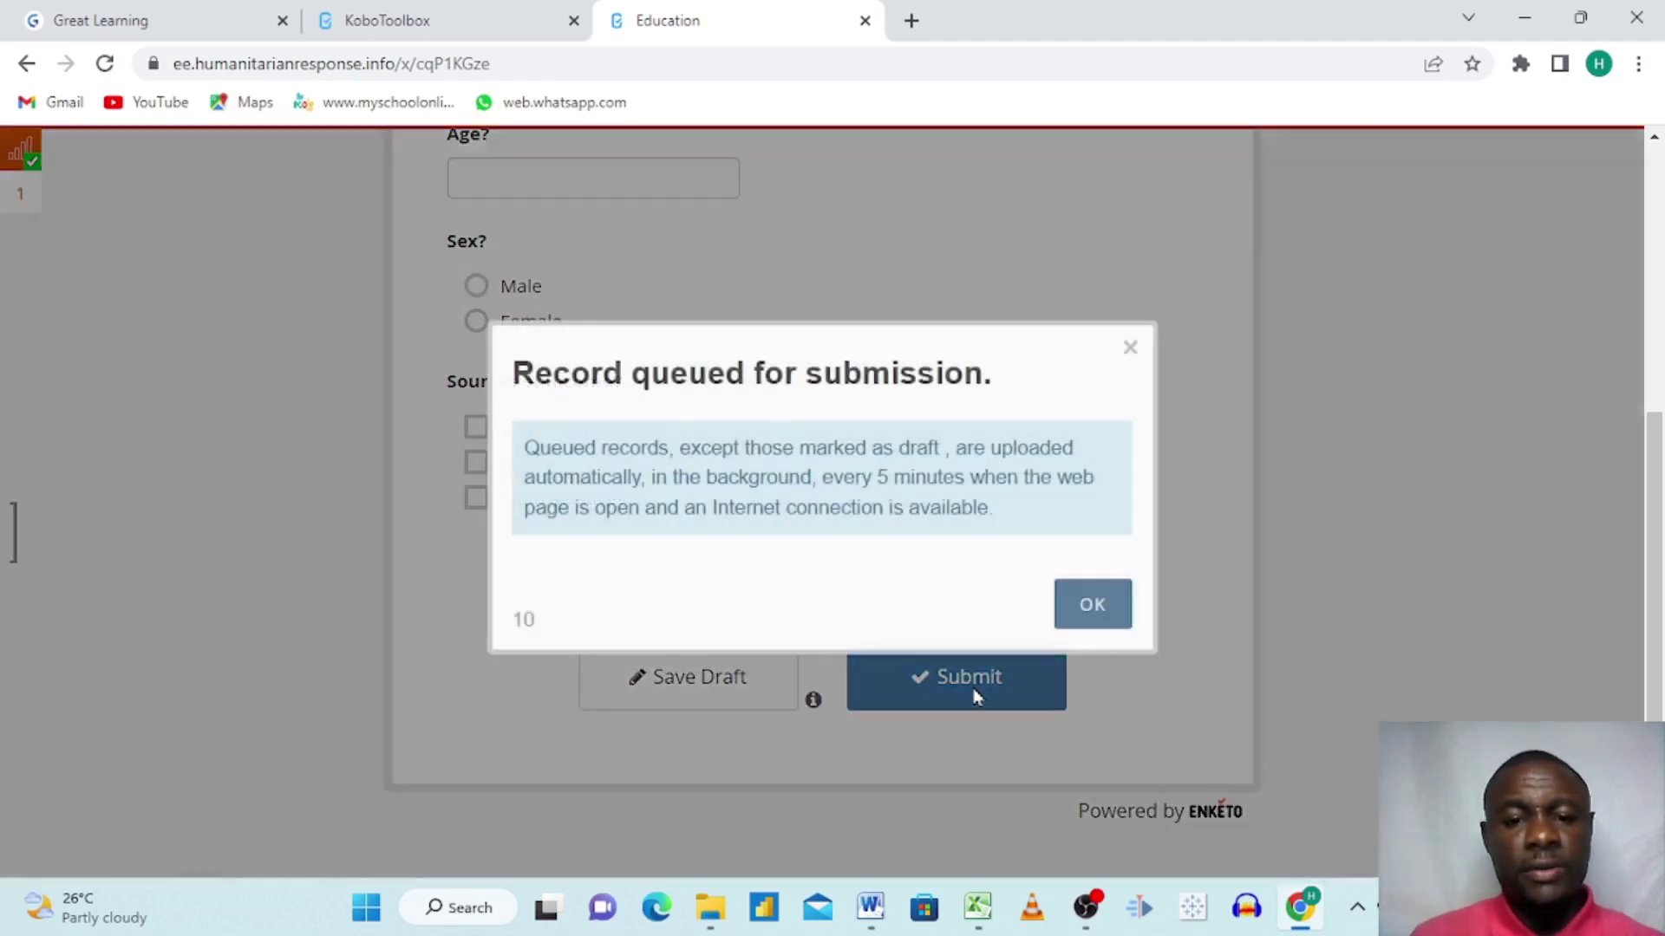
left_click(1122, 613)
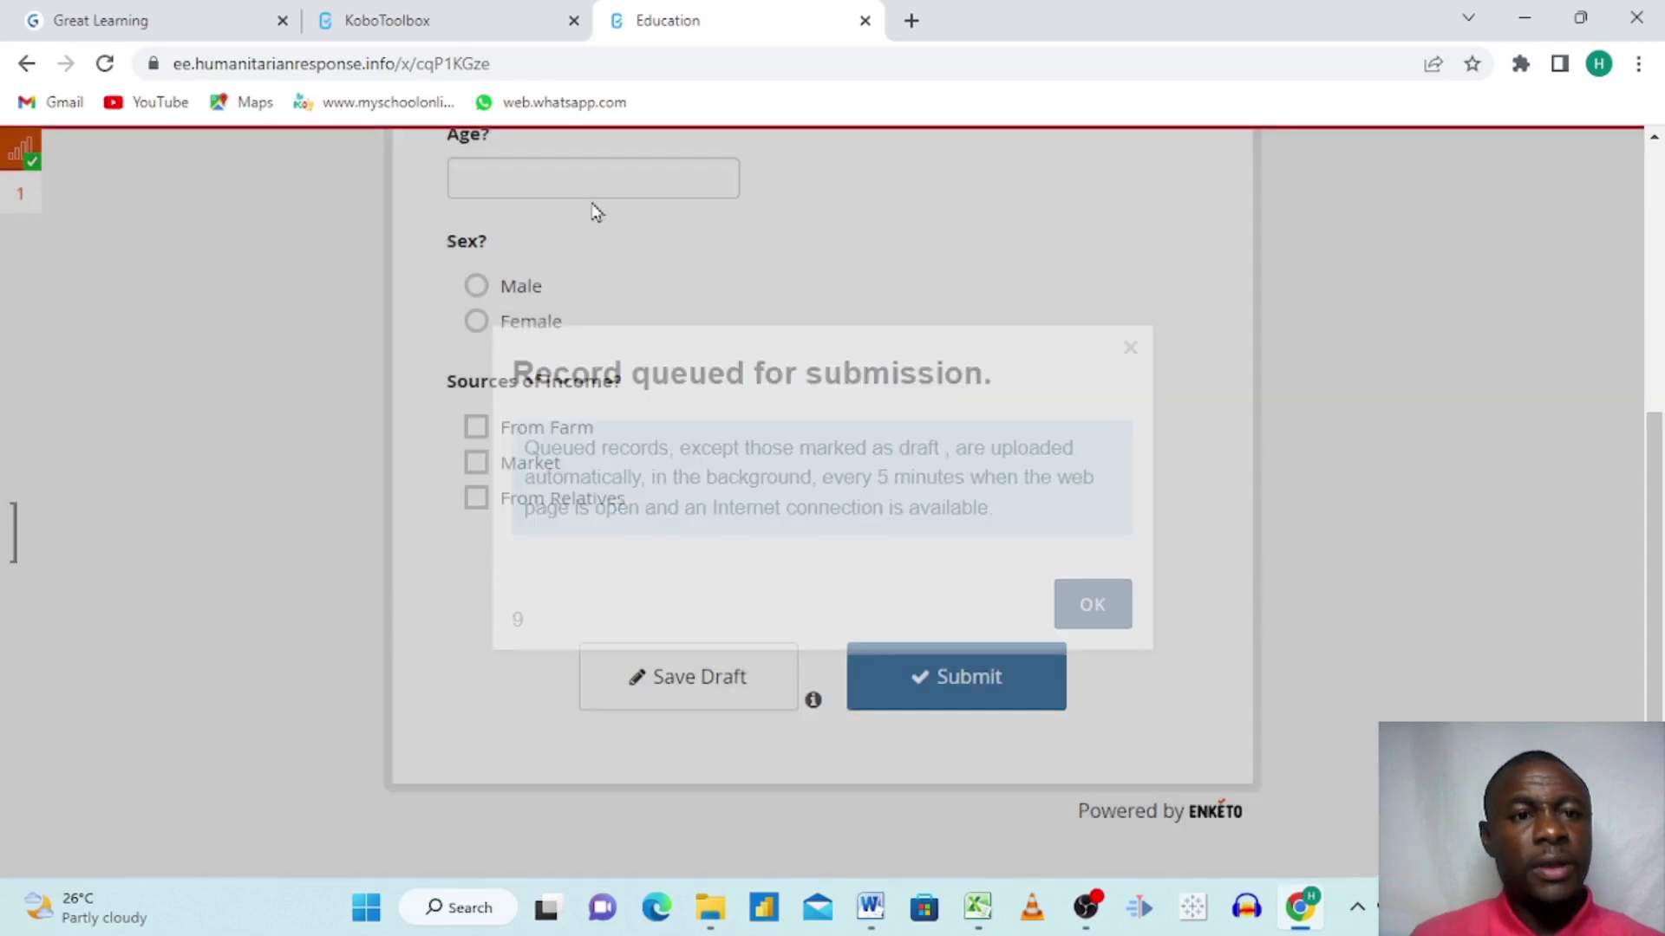
Go back to the project's data table, refresh it and compare the answers of both submitted records.
left_click(404, 19)
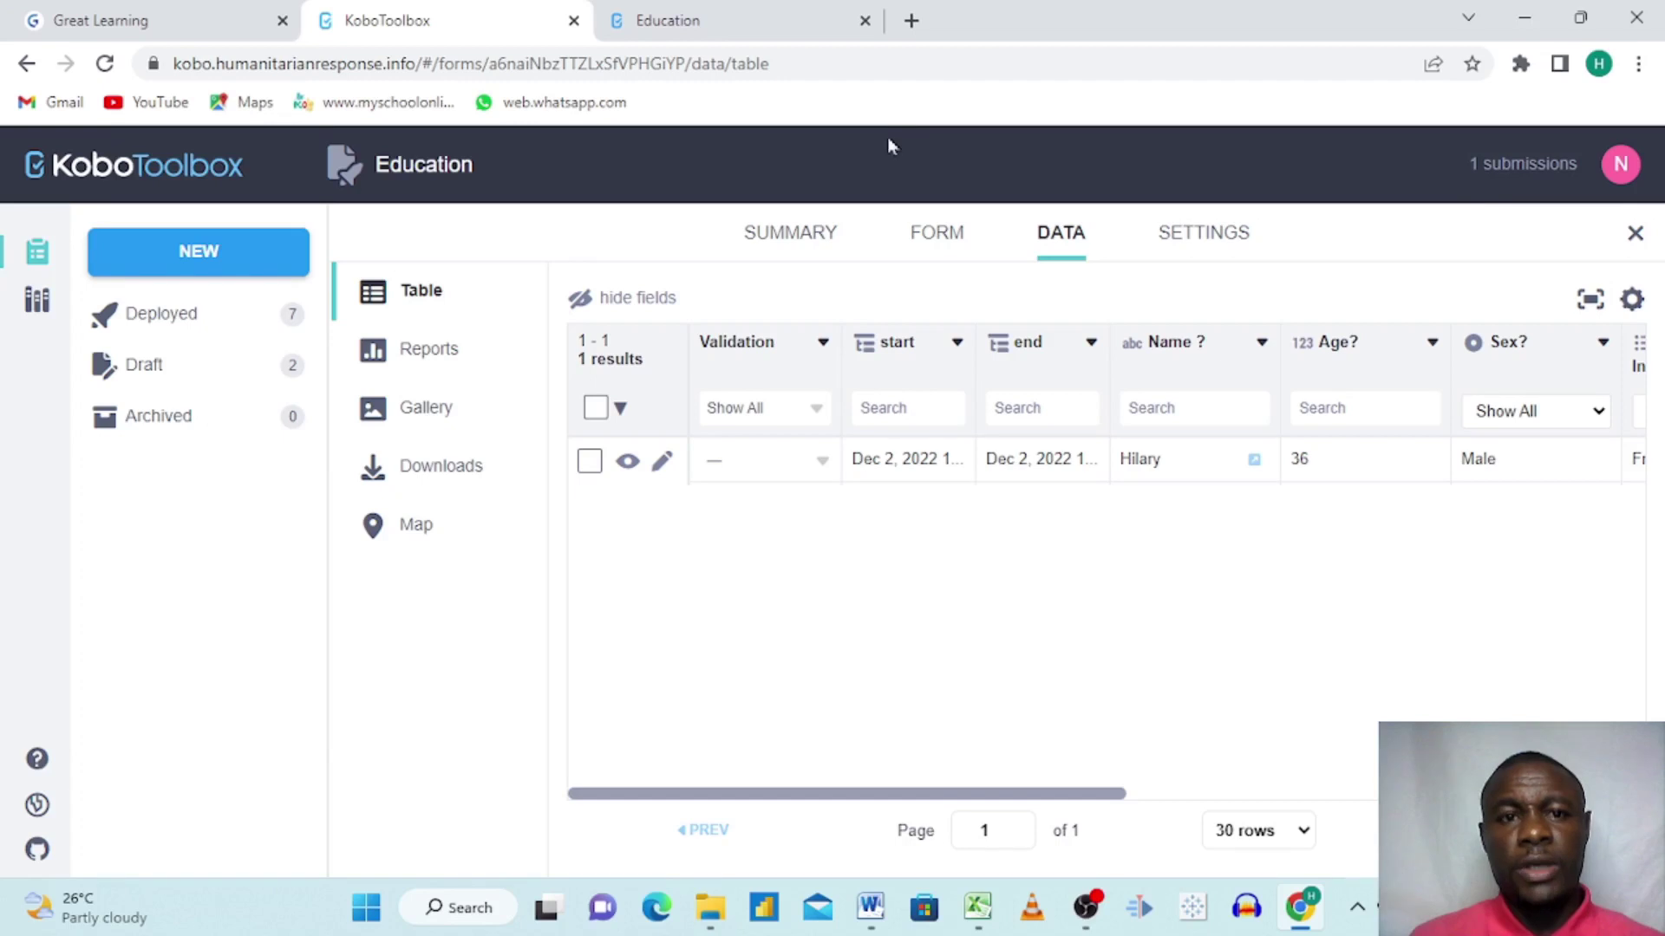
left_click(731, 23)
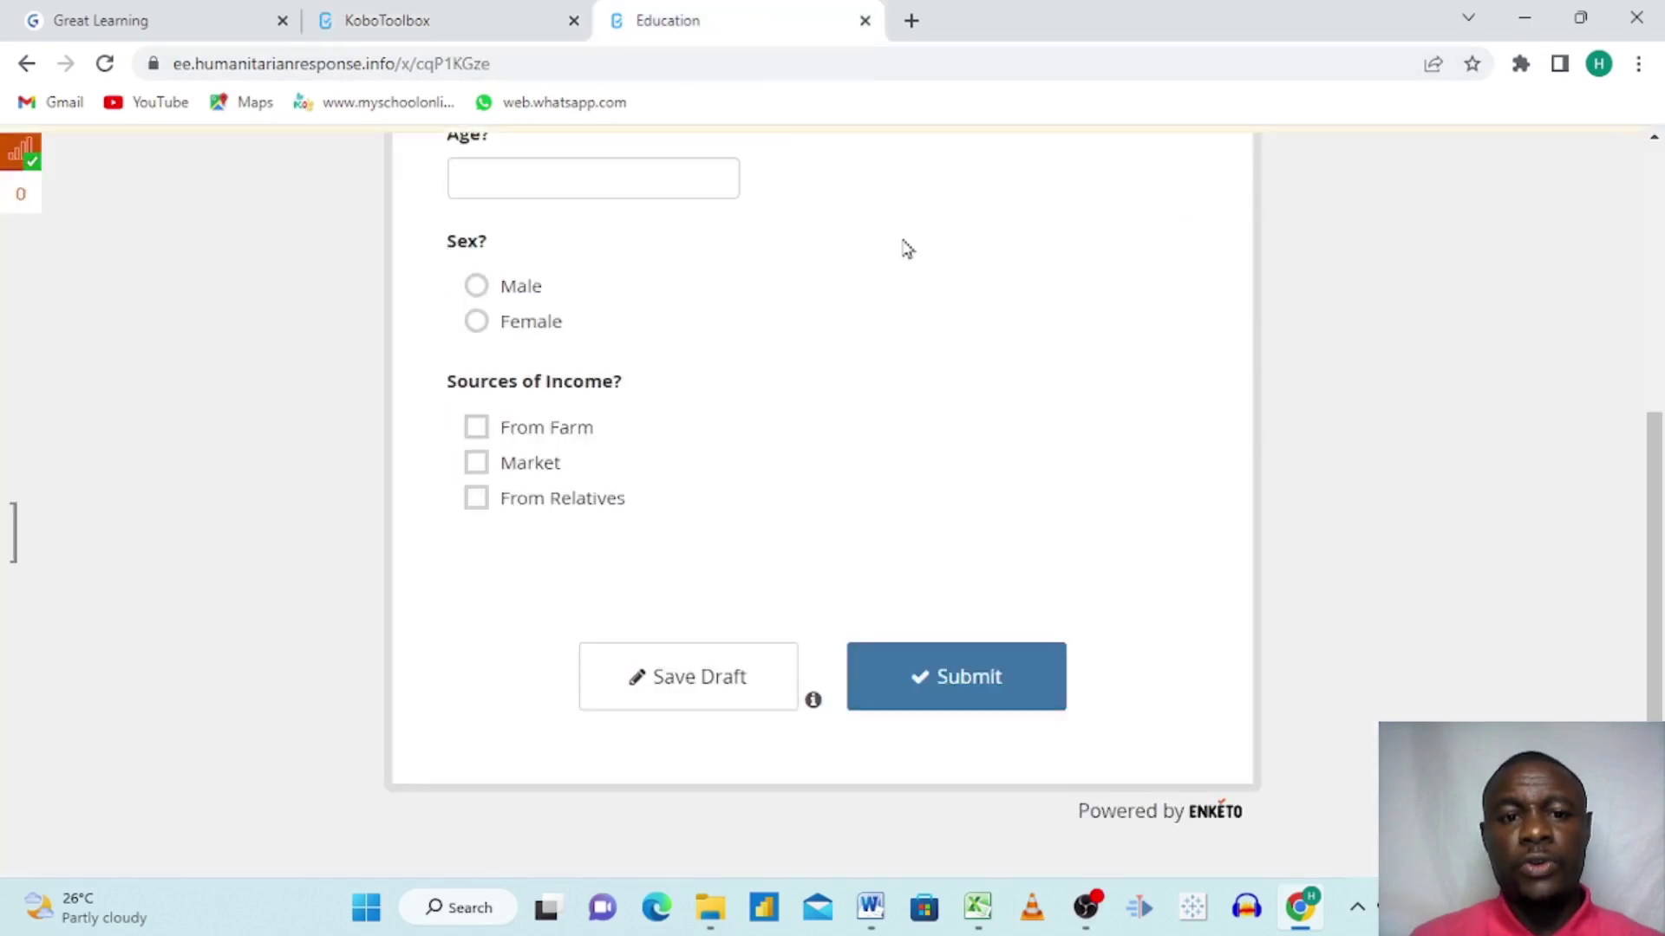
left_click(448, 21)
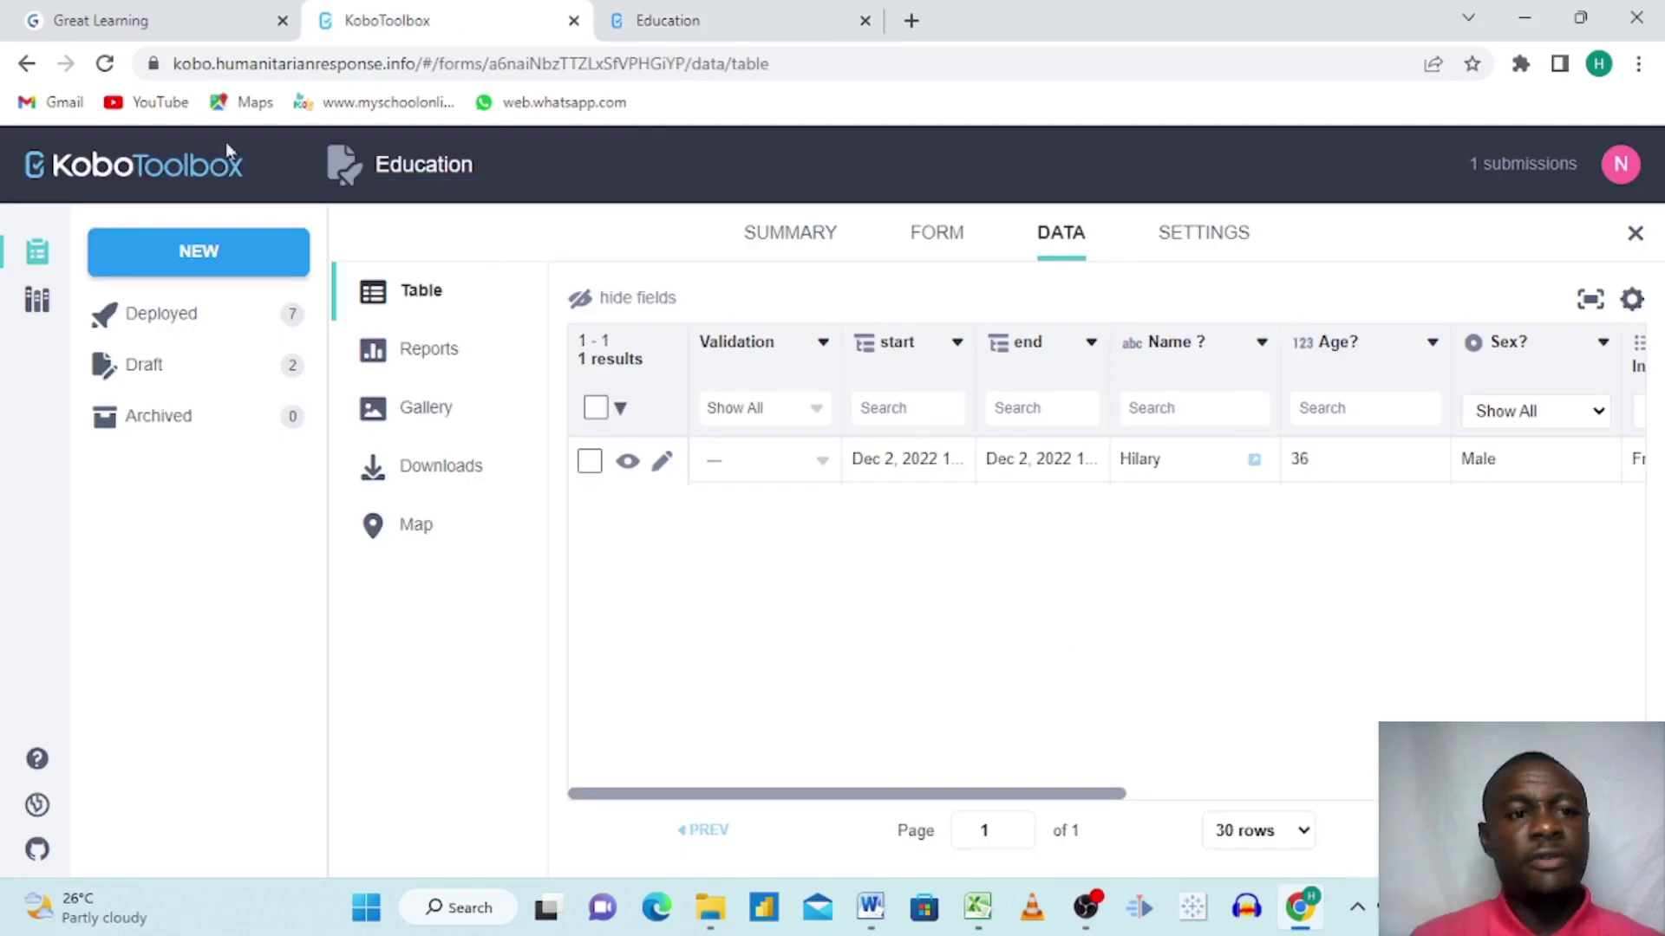
left_click(104, 64)
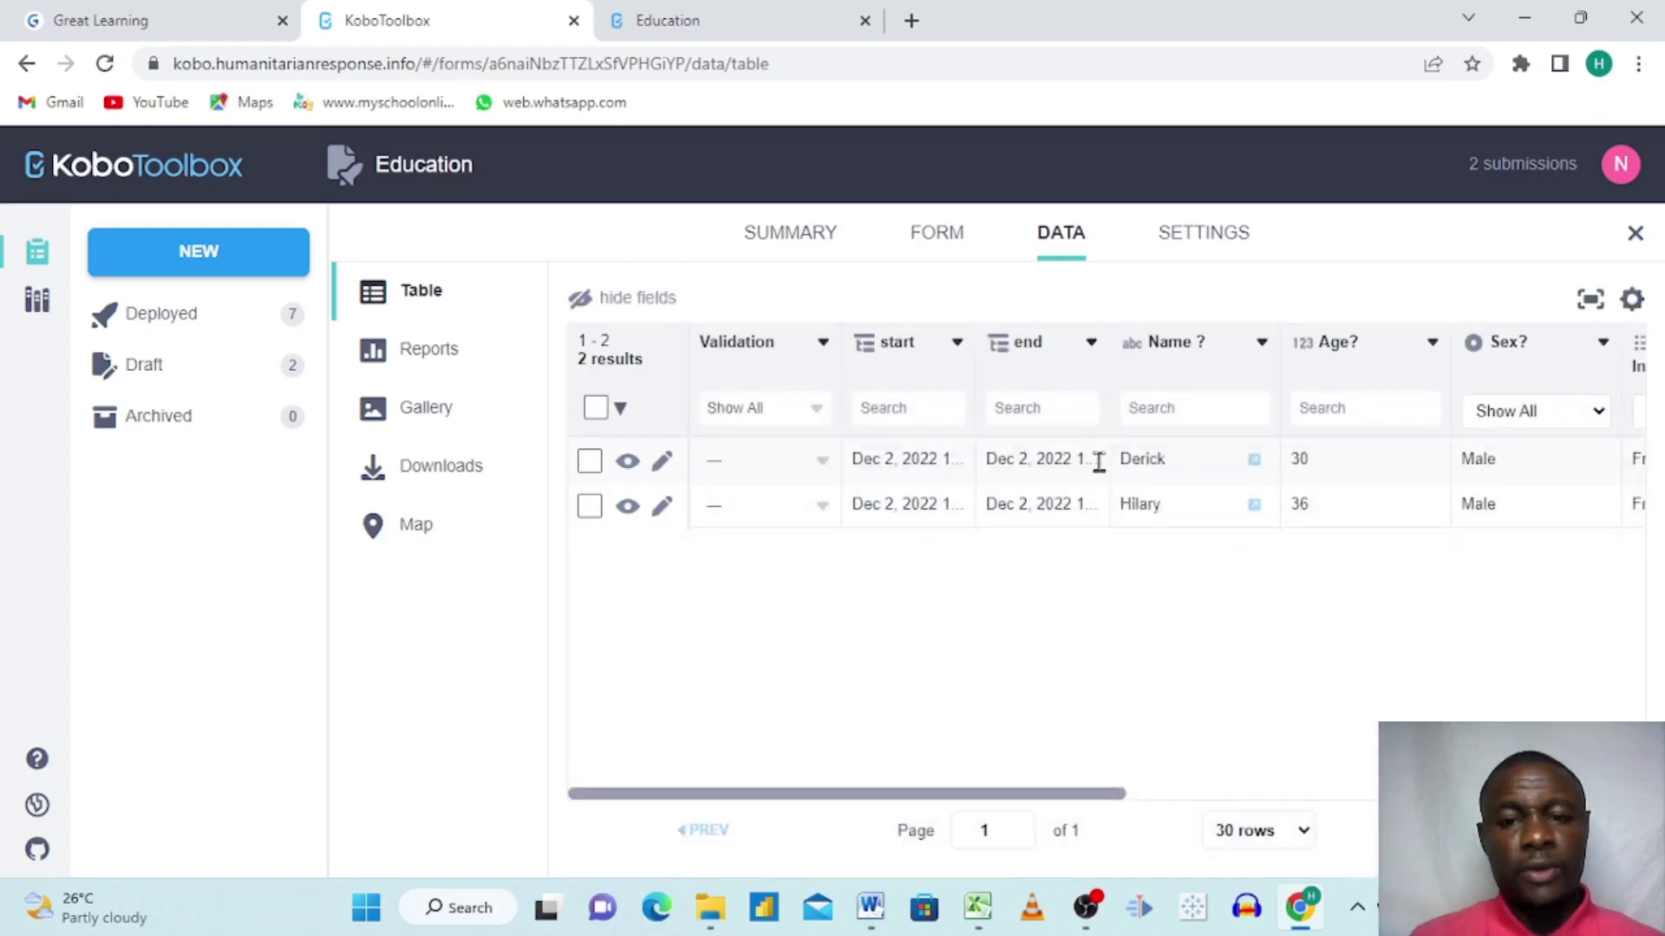
scroll(1312, 484, "right", 5)
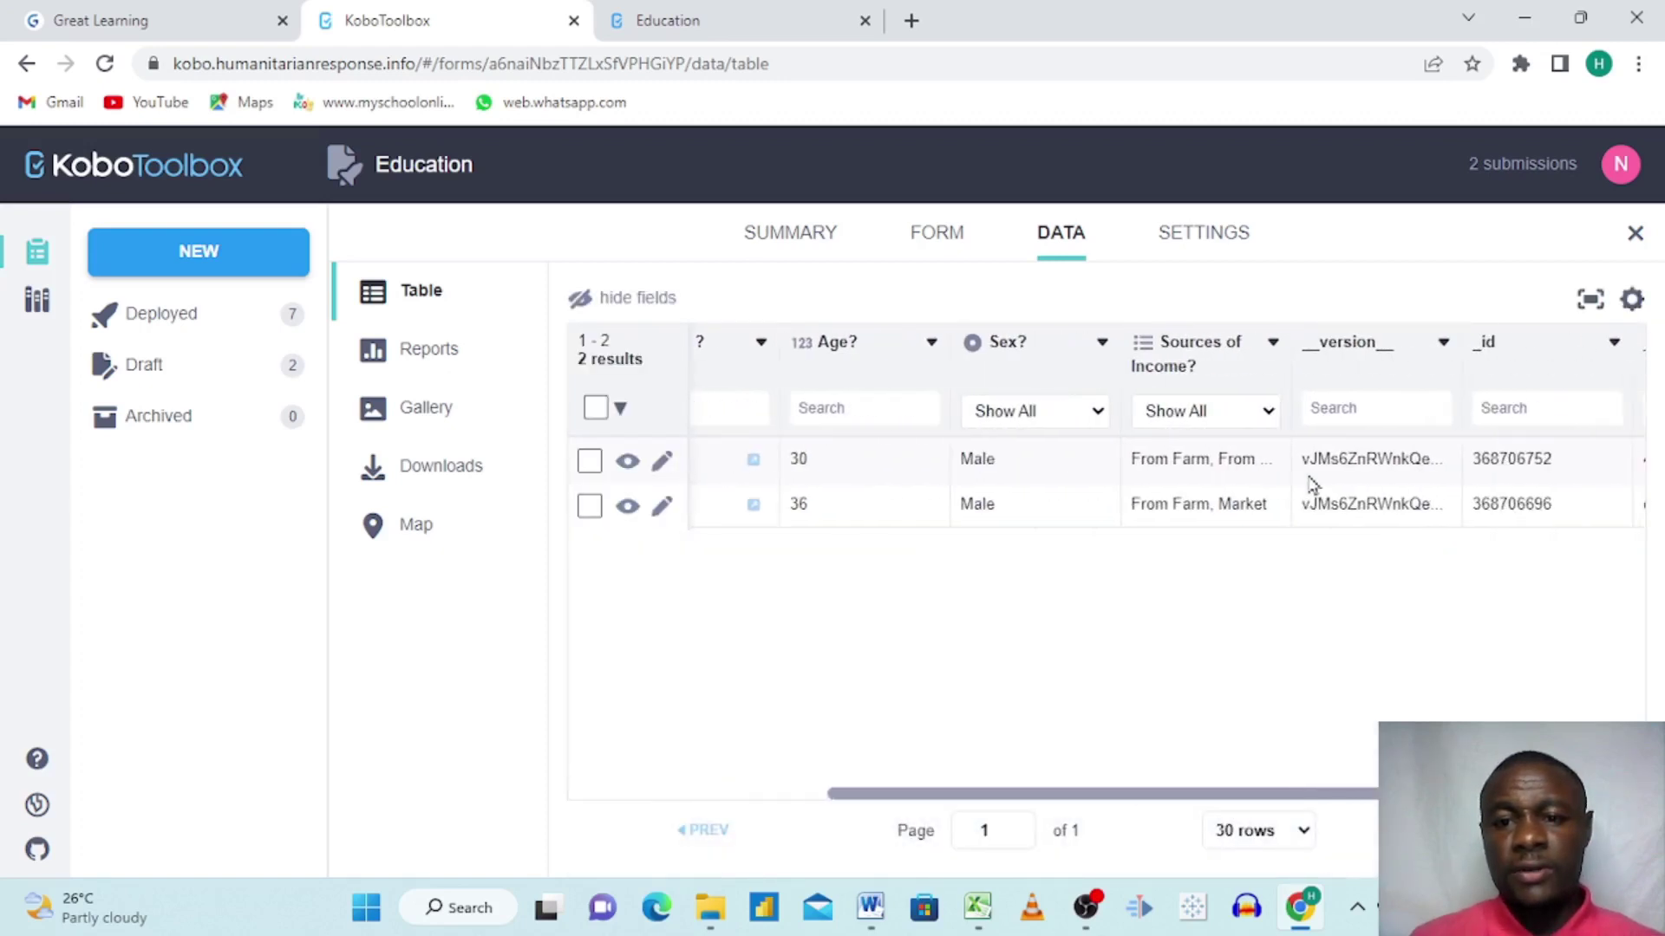
scroll(1312, 483, "left", 5)
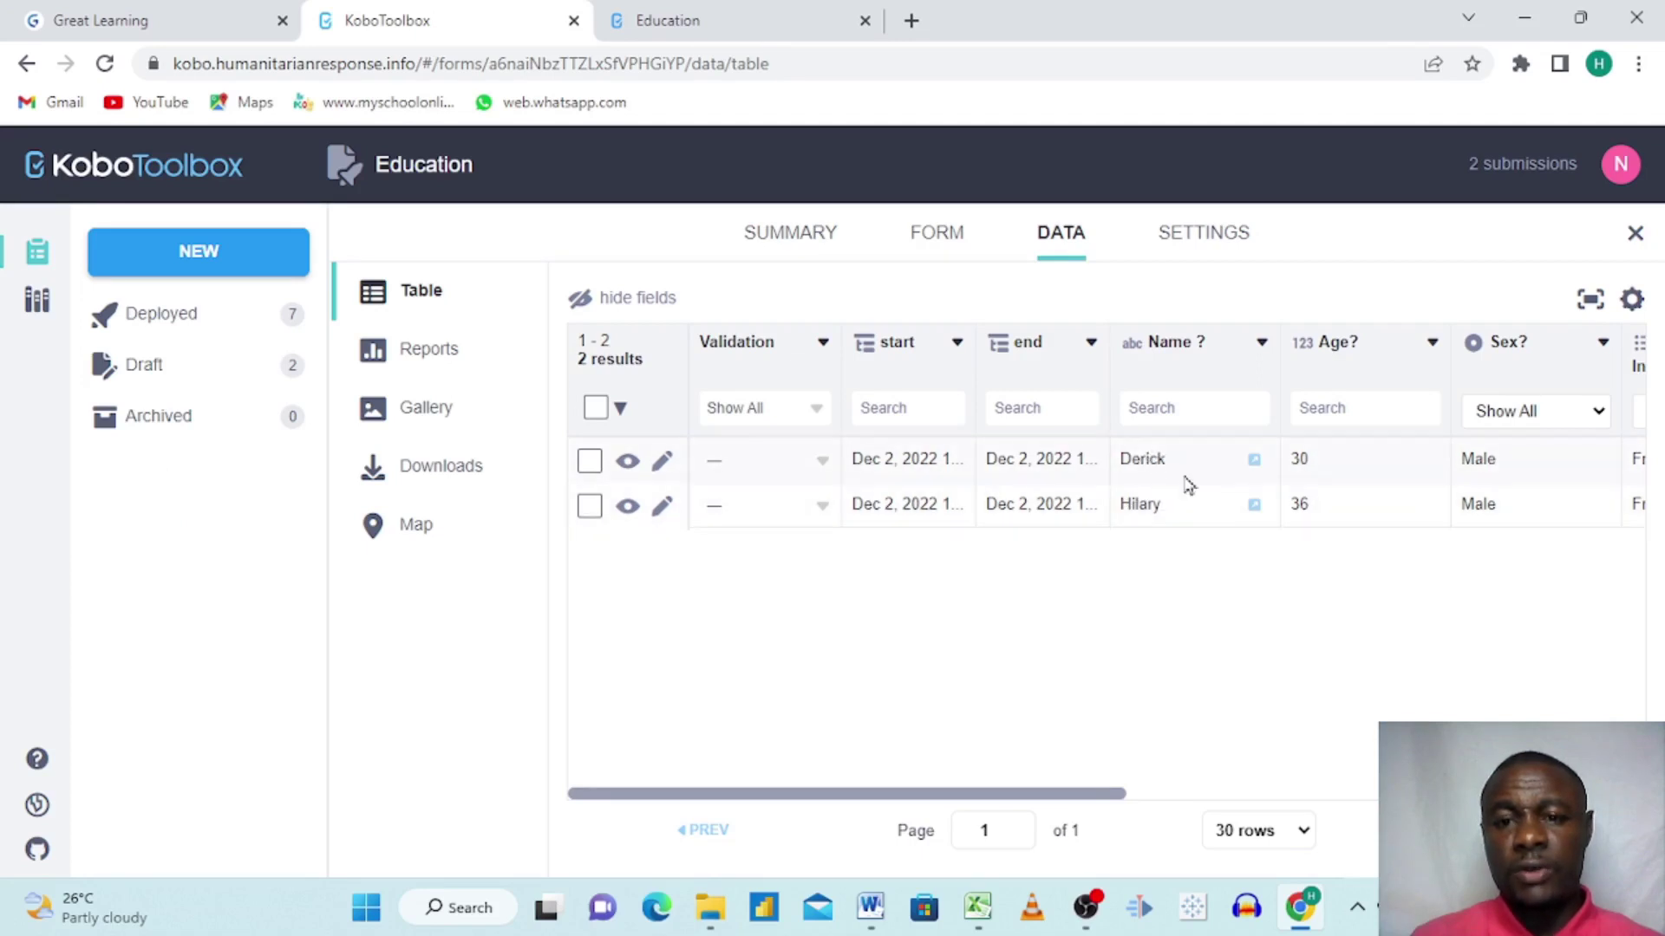
Review the Sex and Sources of Income columns for both records in the data table.
scroll(1190, 483, "right", 2)
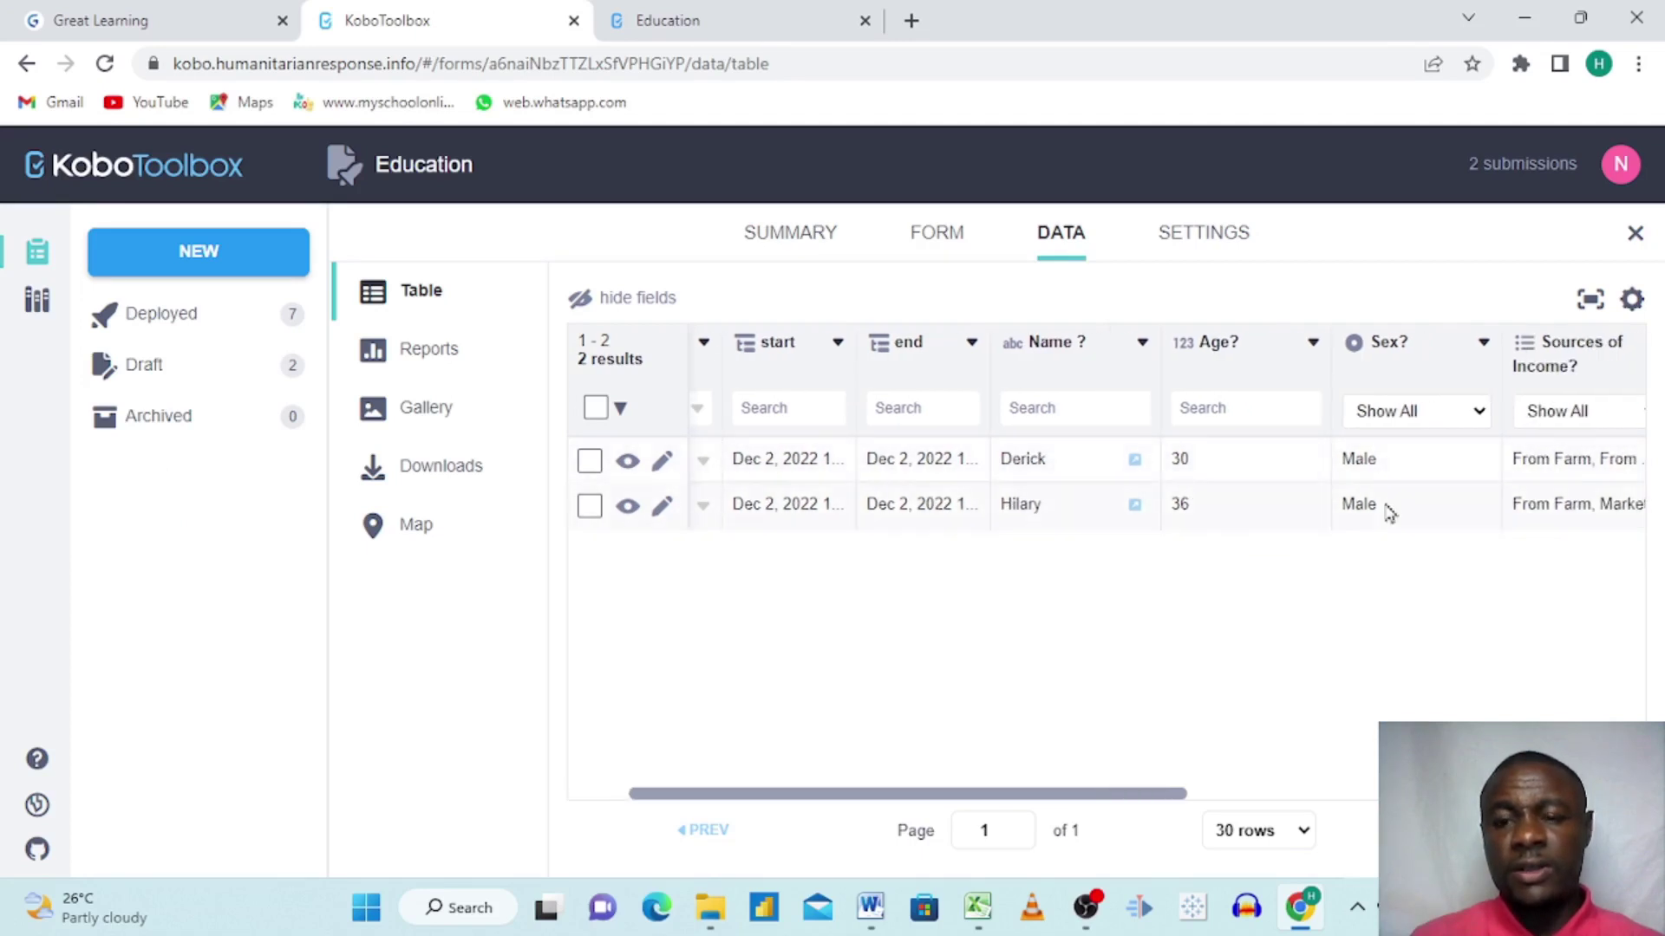
scroll(1387, 512, "right", 4)
scroll(1387, 511, "left", 6)
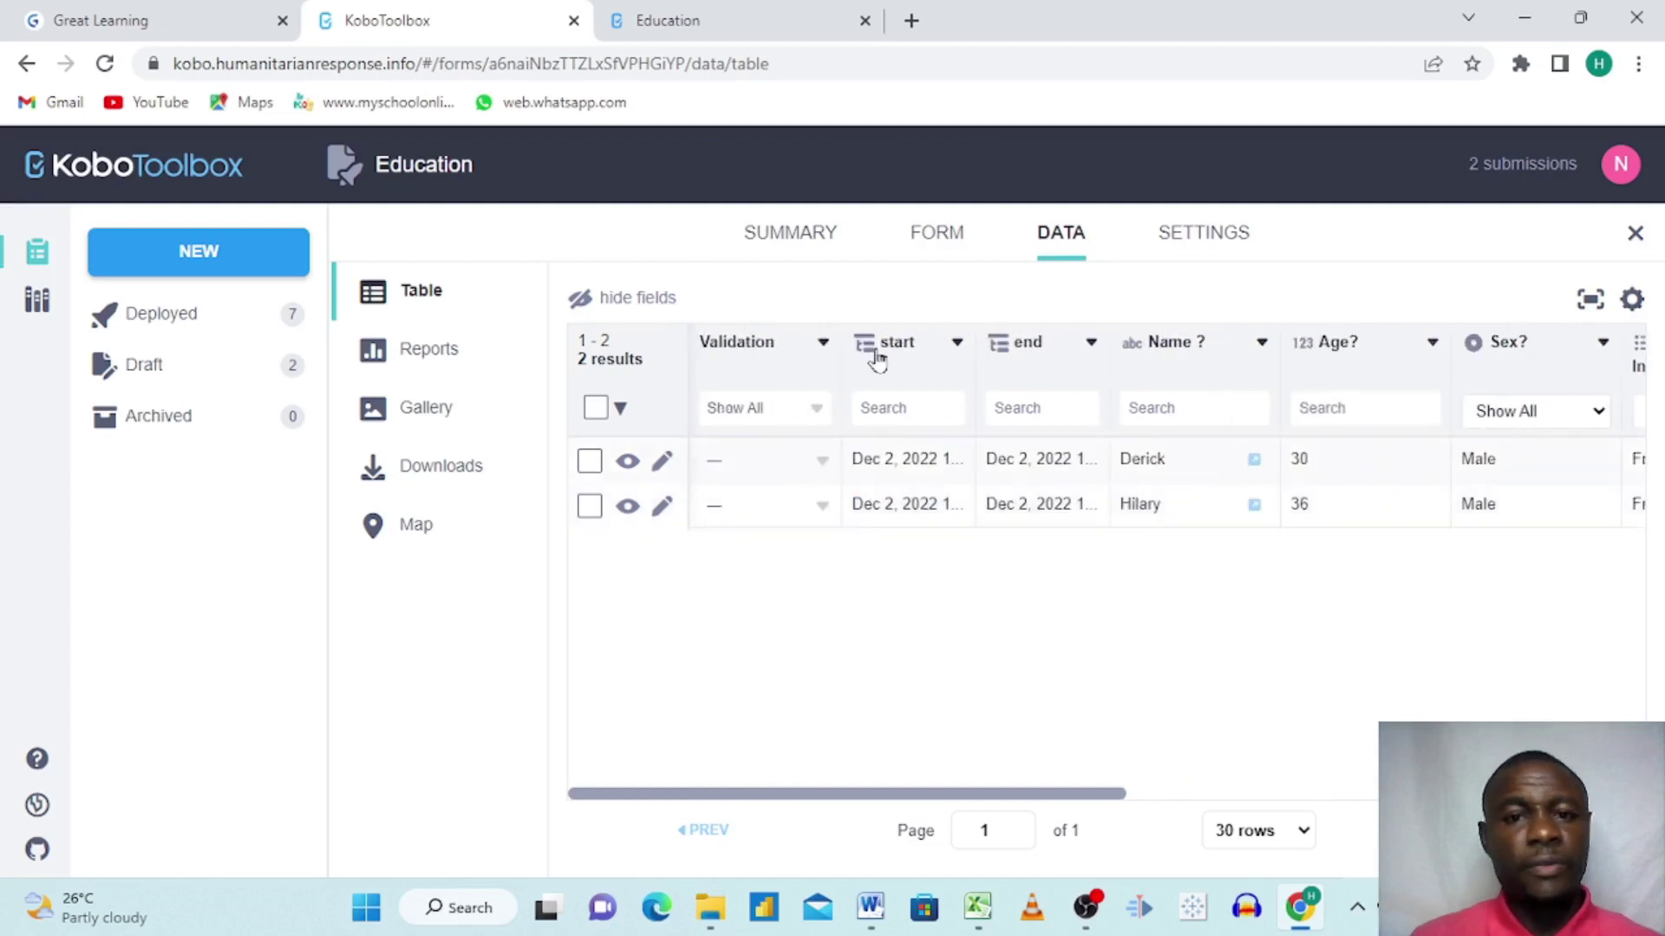
Open the Education project's automated report and examine the Sources of Income chart and its frequency table.
left_click(427, 364)
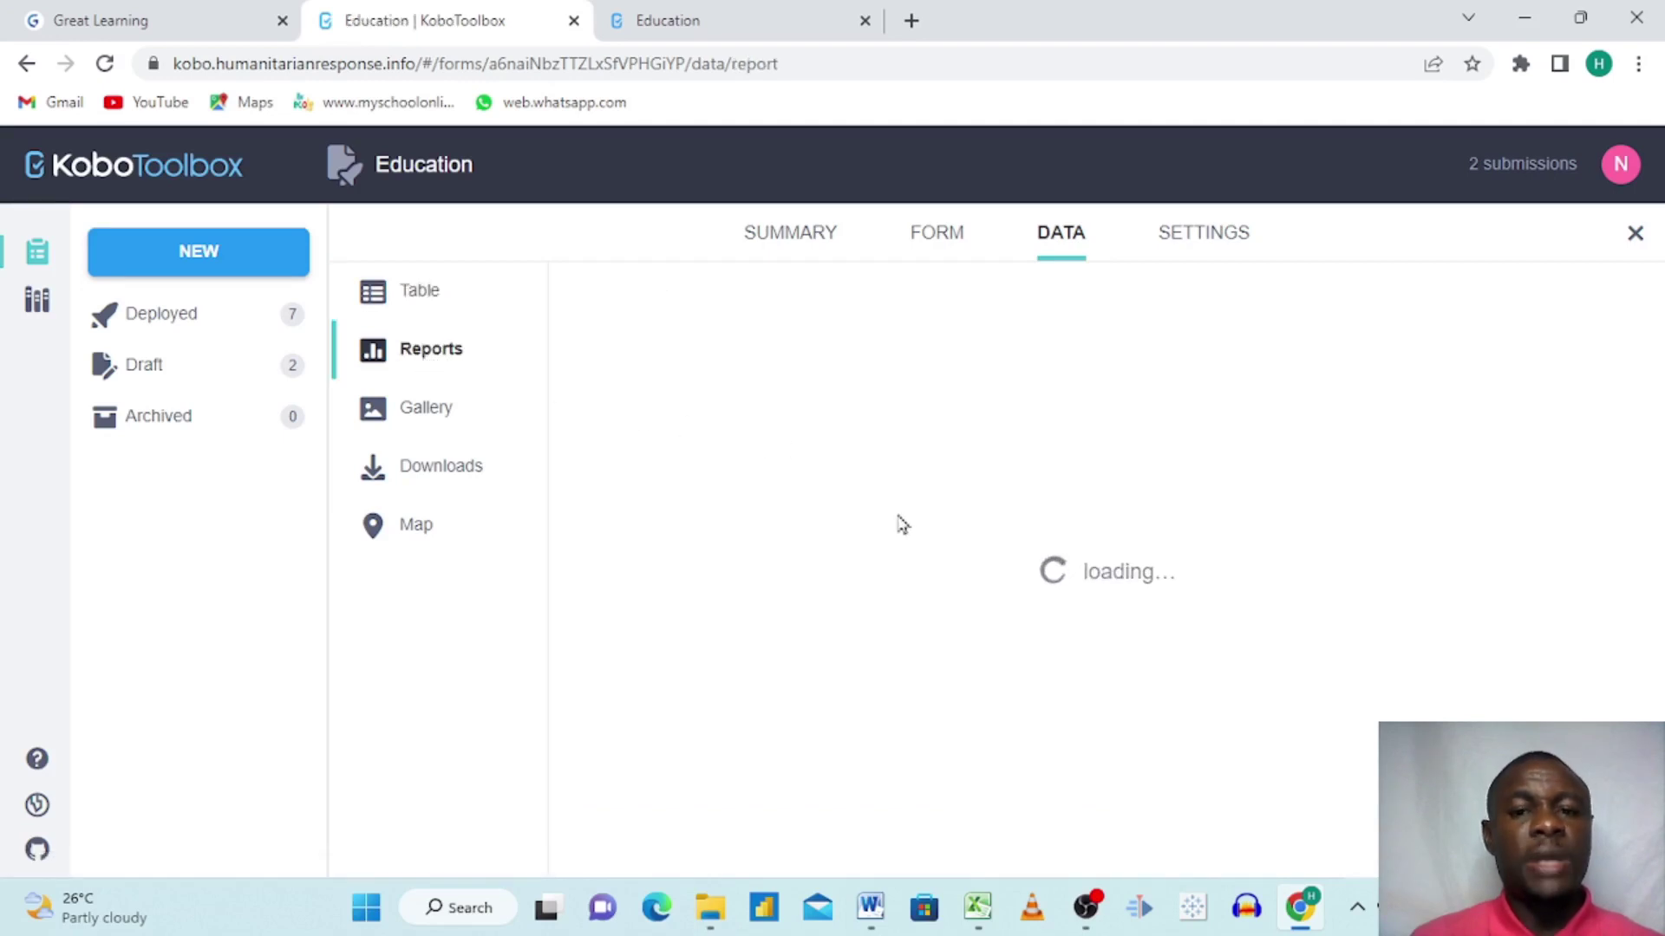
scroll(902, 524, "down", 10)
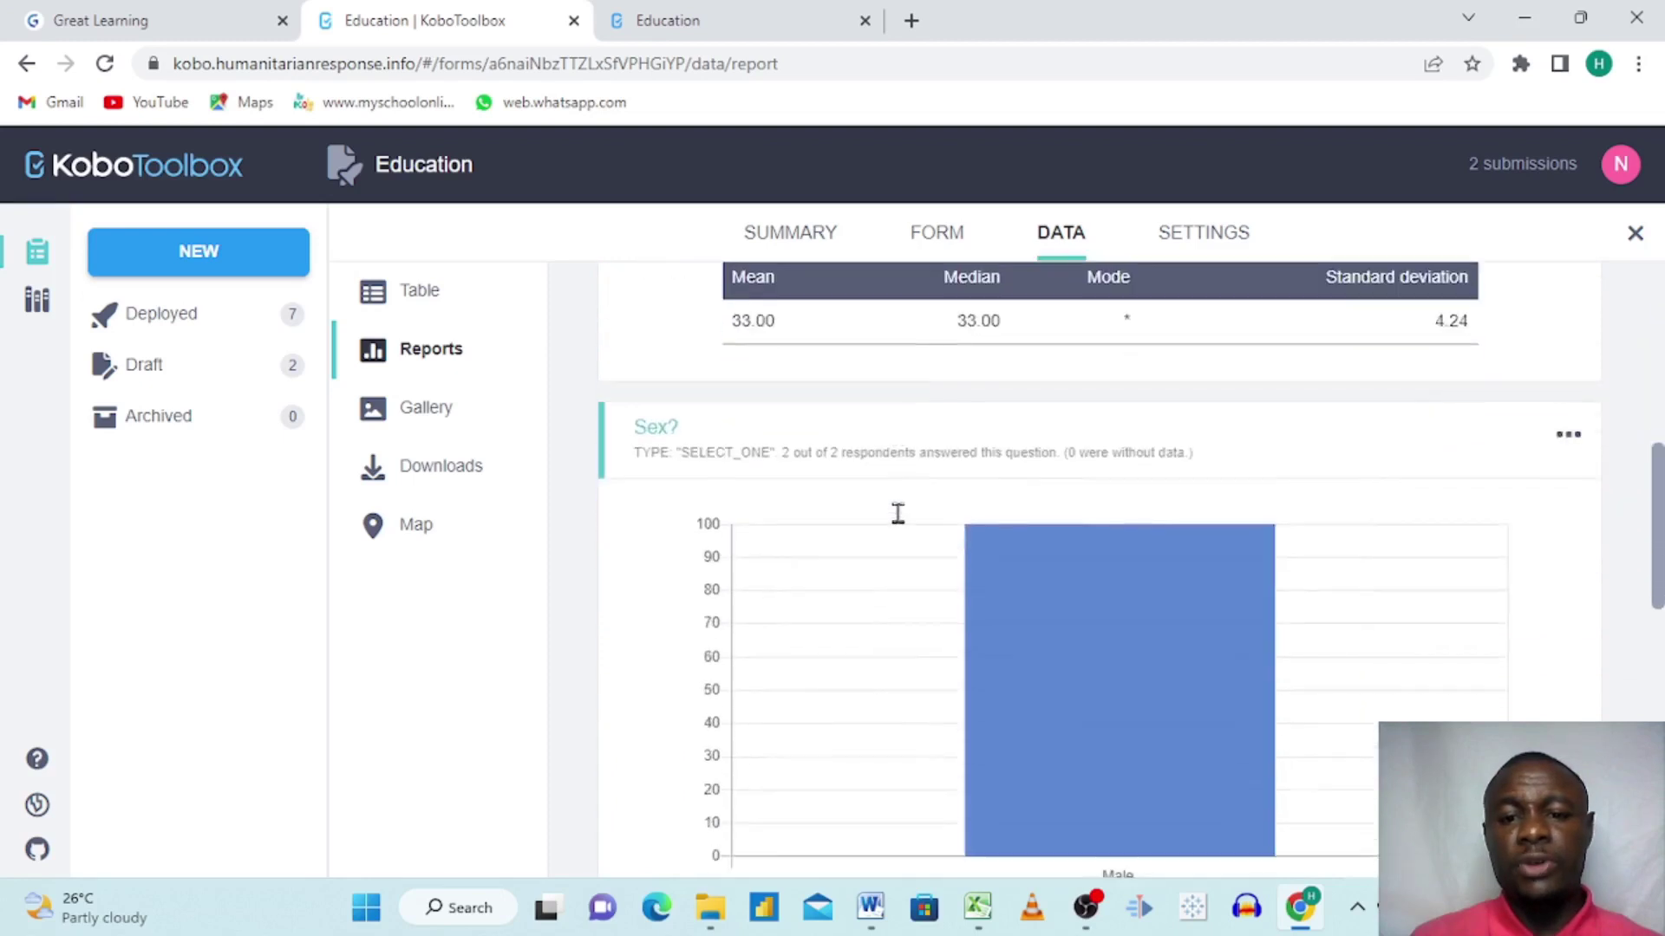
scroll(901, 523, "down", 7)
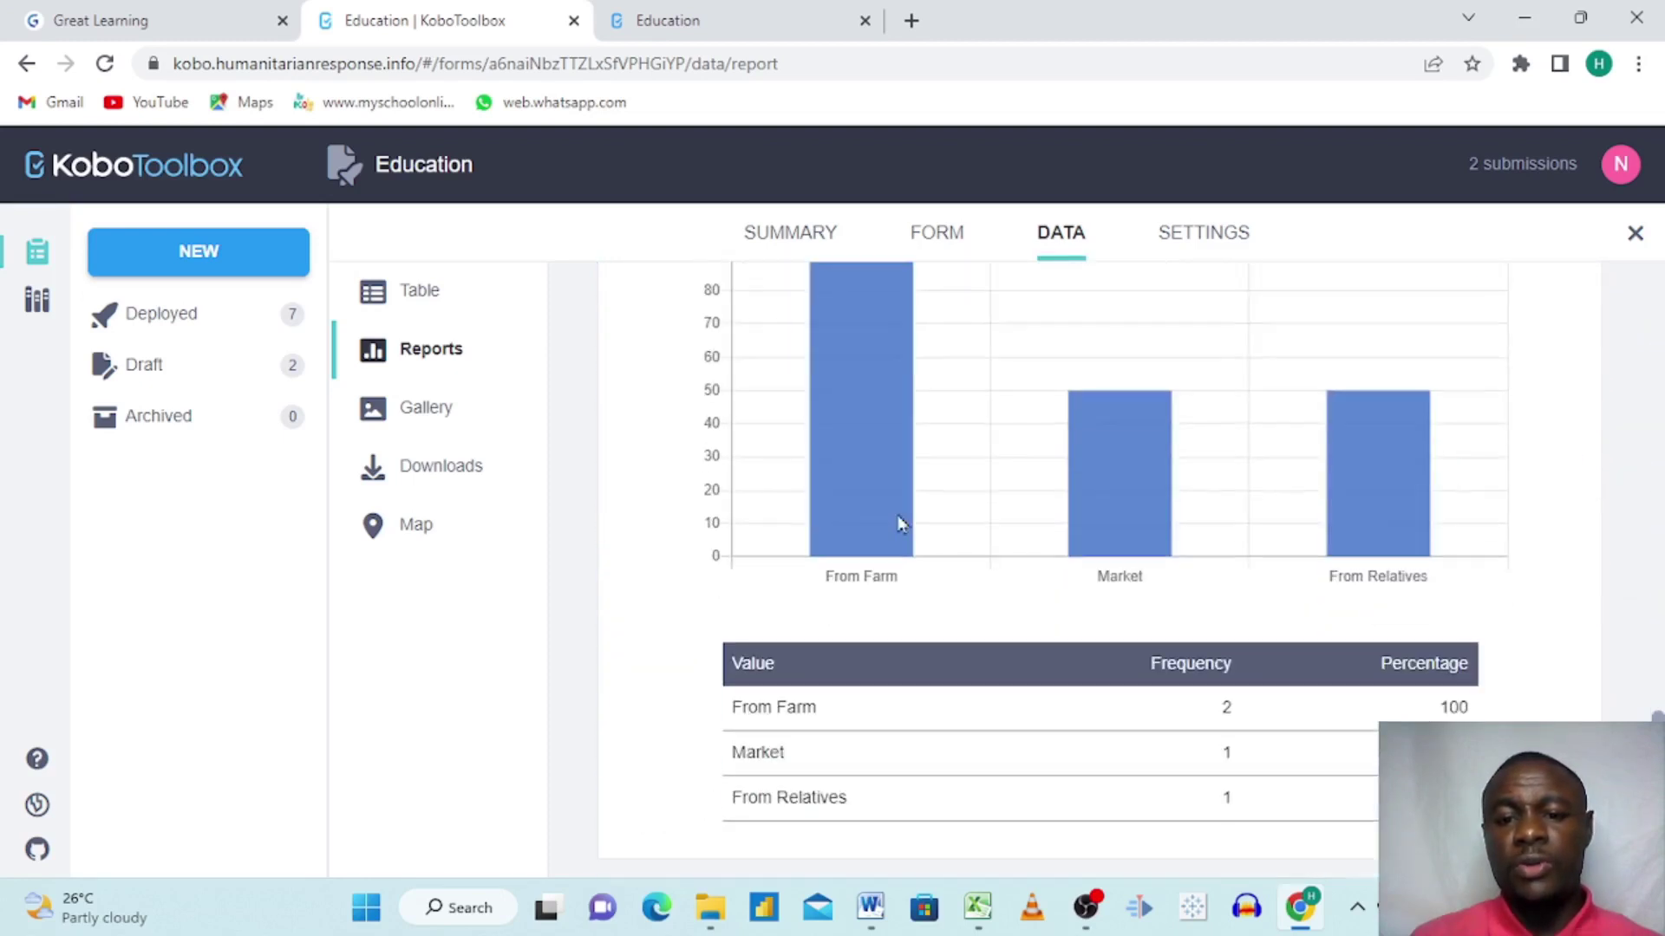
scroll(929, 501, "up", 3)
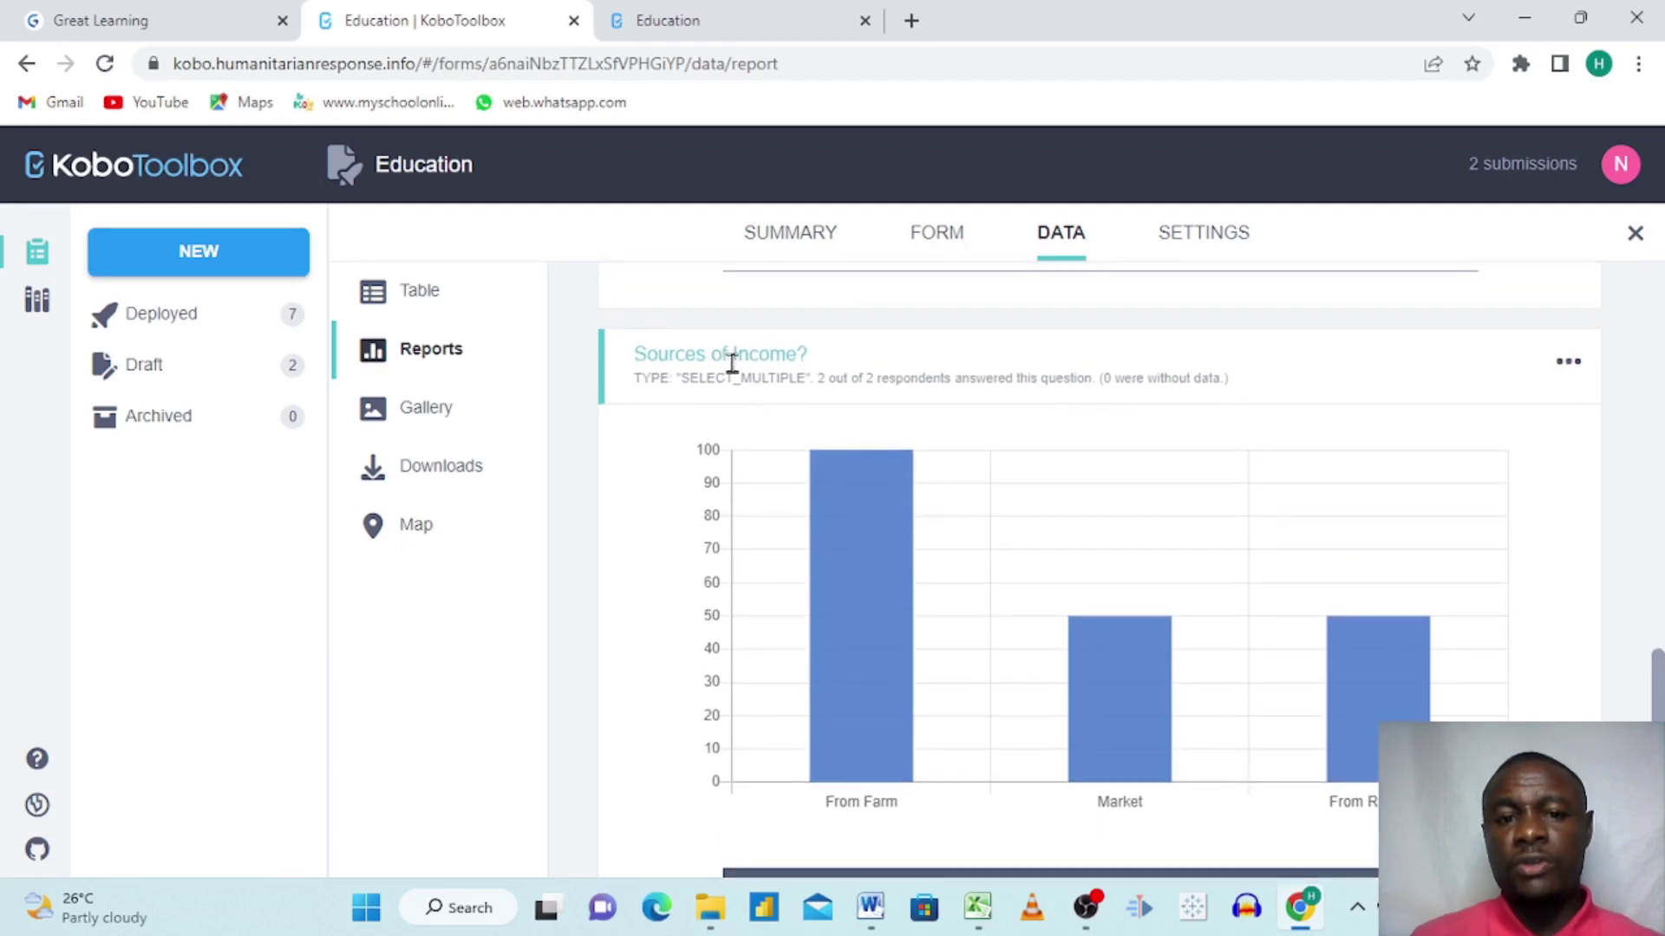
scroll(1011, 635, "down", 2)
scroll(1180, 602, "down", 1)
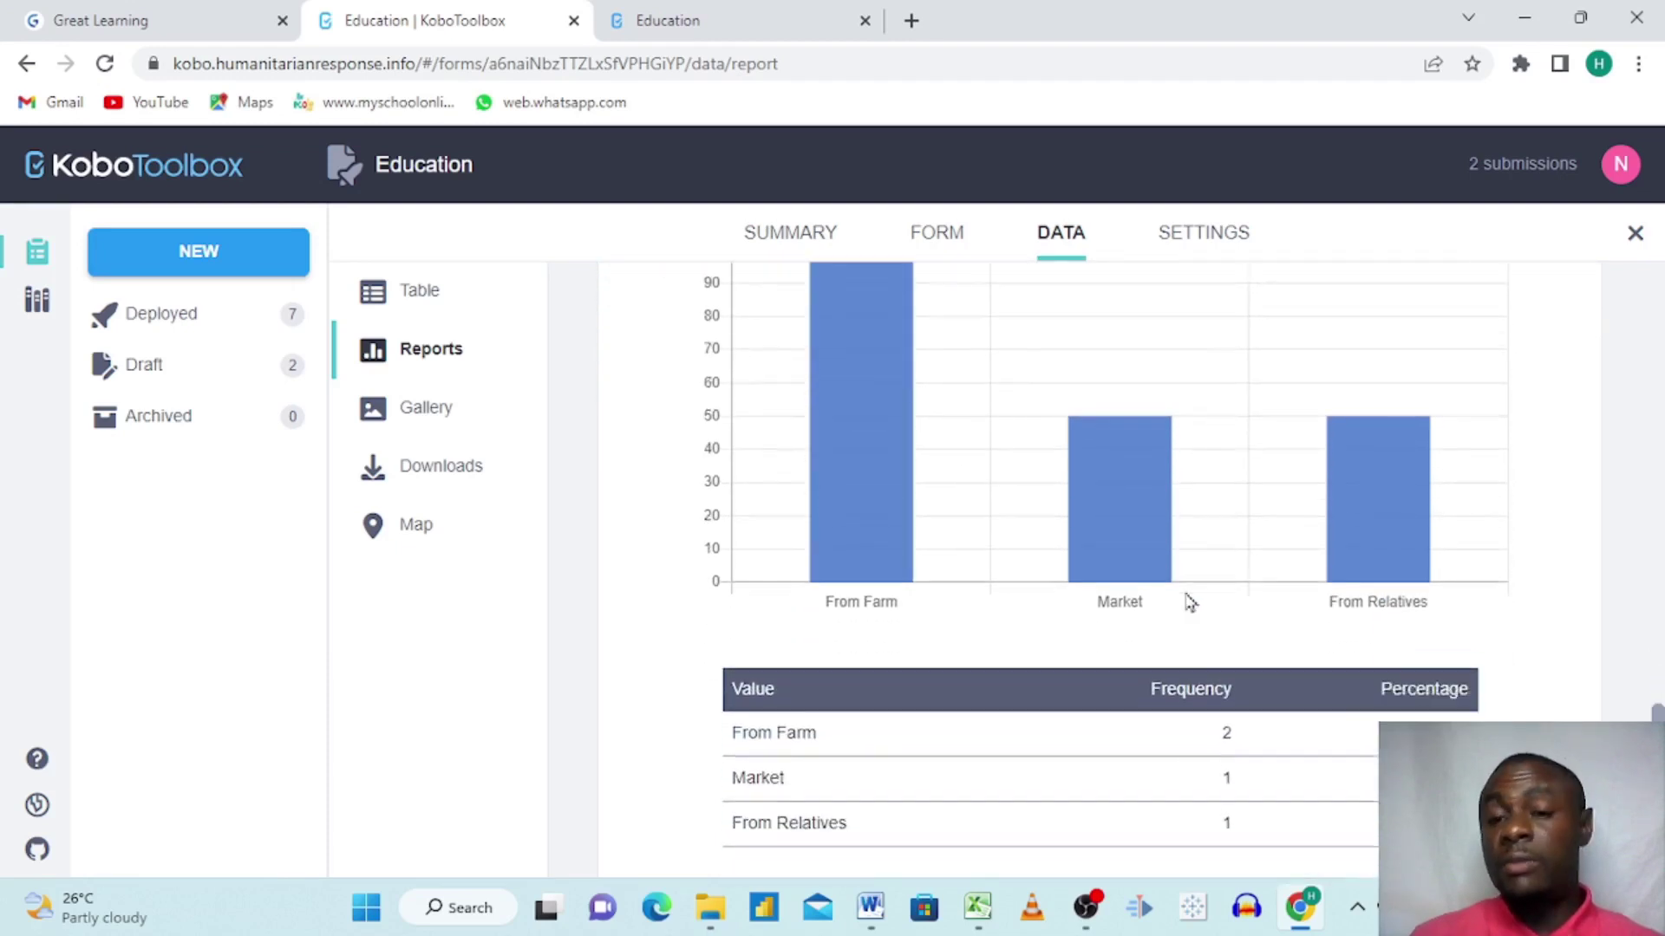
scroll(1189, 600, "up", 1)
scroll(1189, 602, "down", 1)
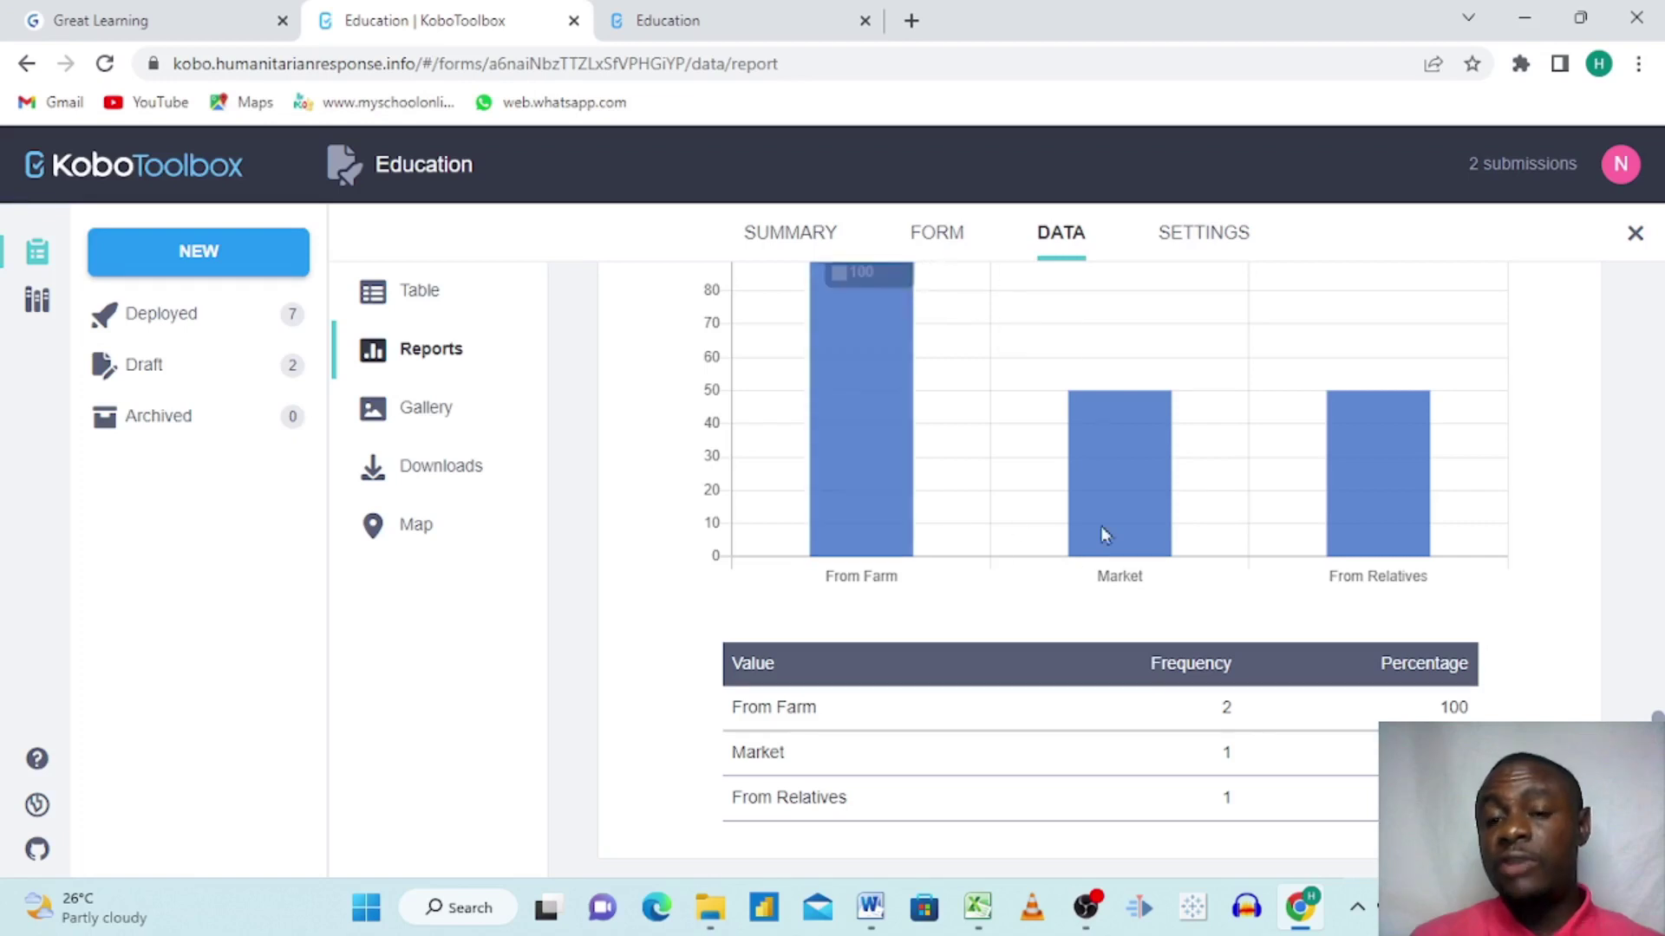
scroll(1141, 530, "up", 1)
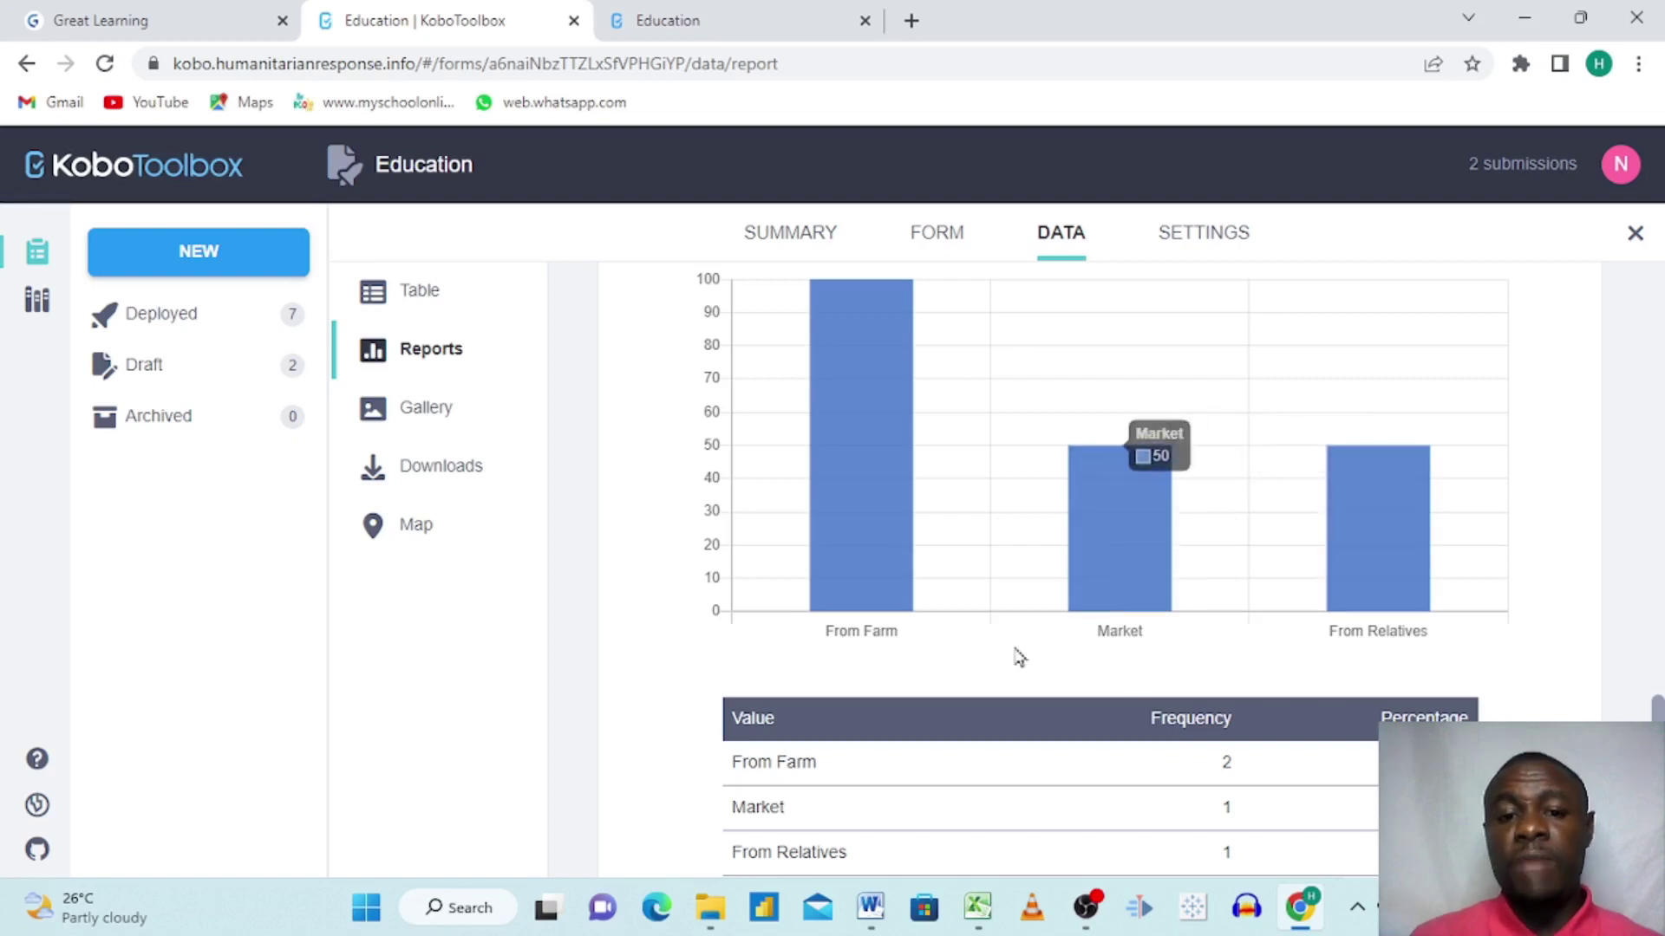
scroll(847, 546, "up", 2)
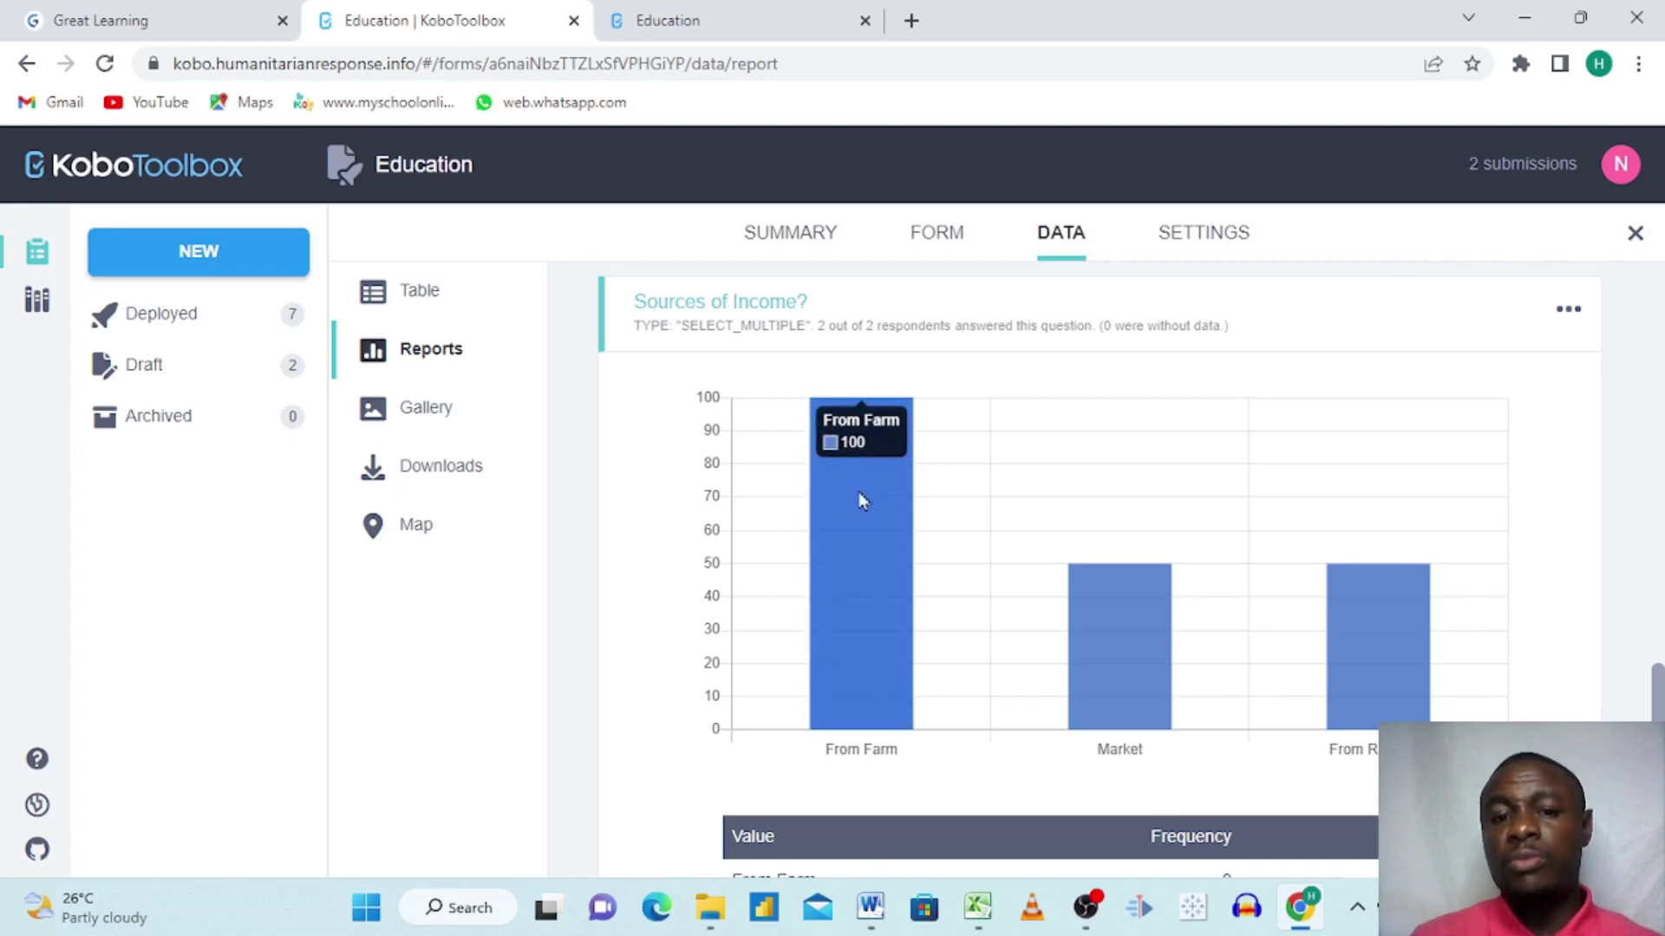
Review the report's Sex chart and the summary tables for the Name and Age questions.
scroll(862, 520, "up", 8)
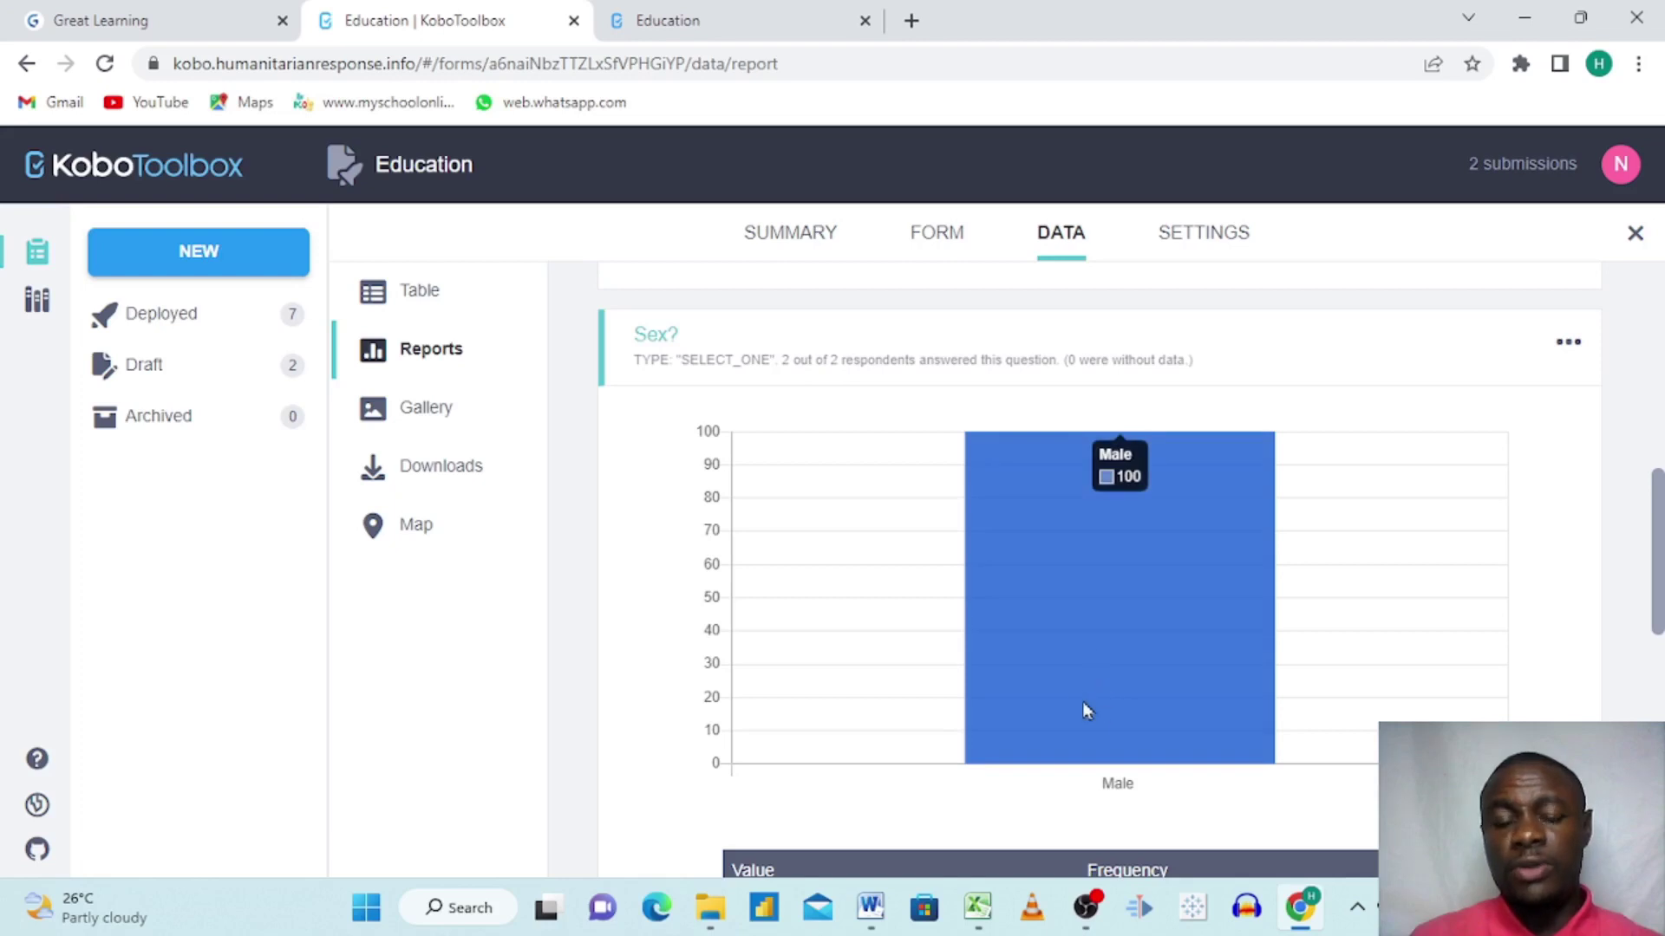
scroll(1082, 701, "up", 8)
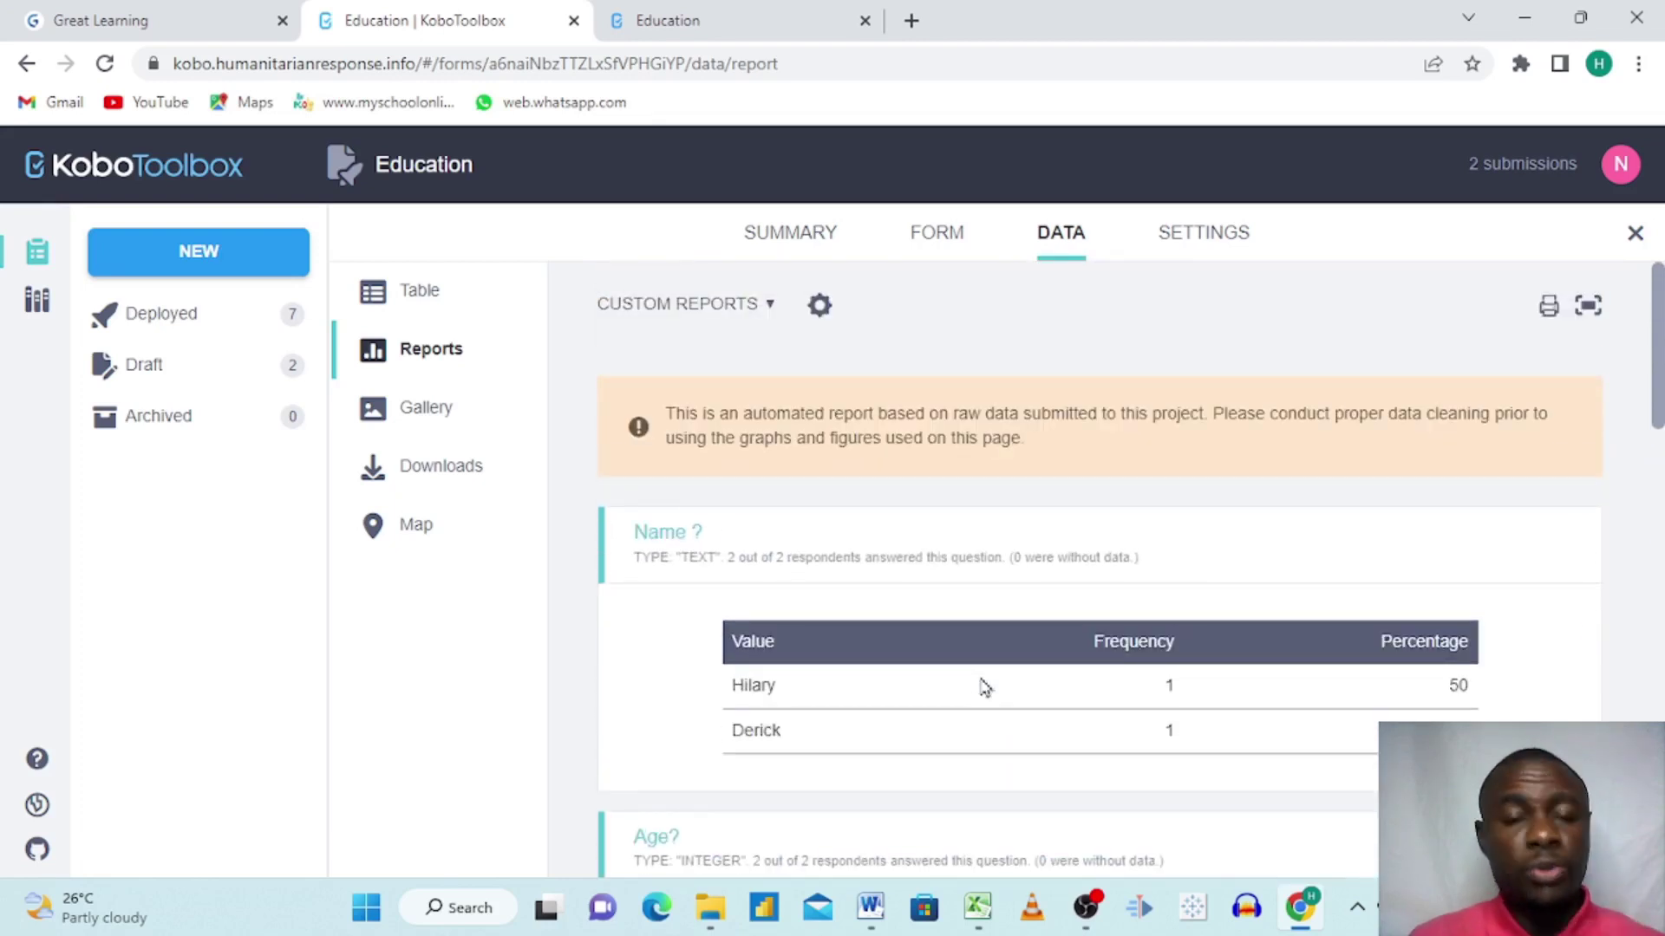
scroll(985, 687, "down", 5)
scroll(985, 688, "up", 5)
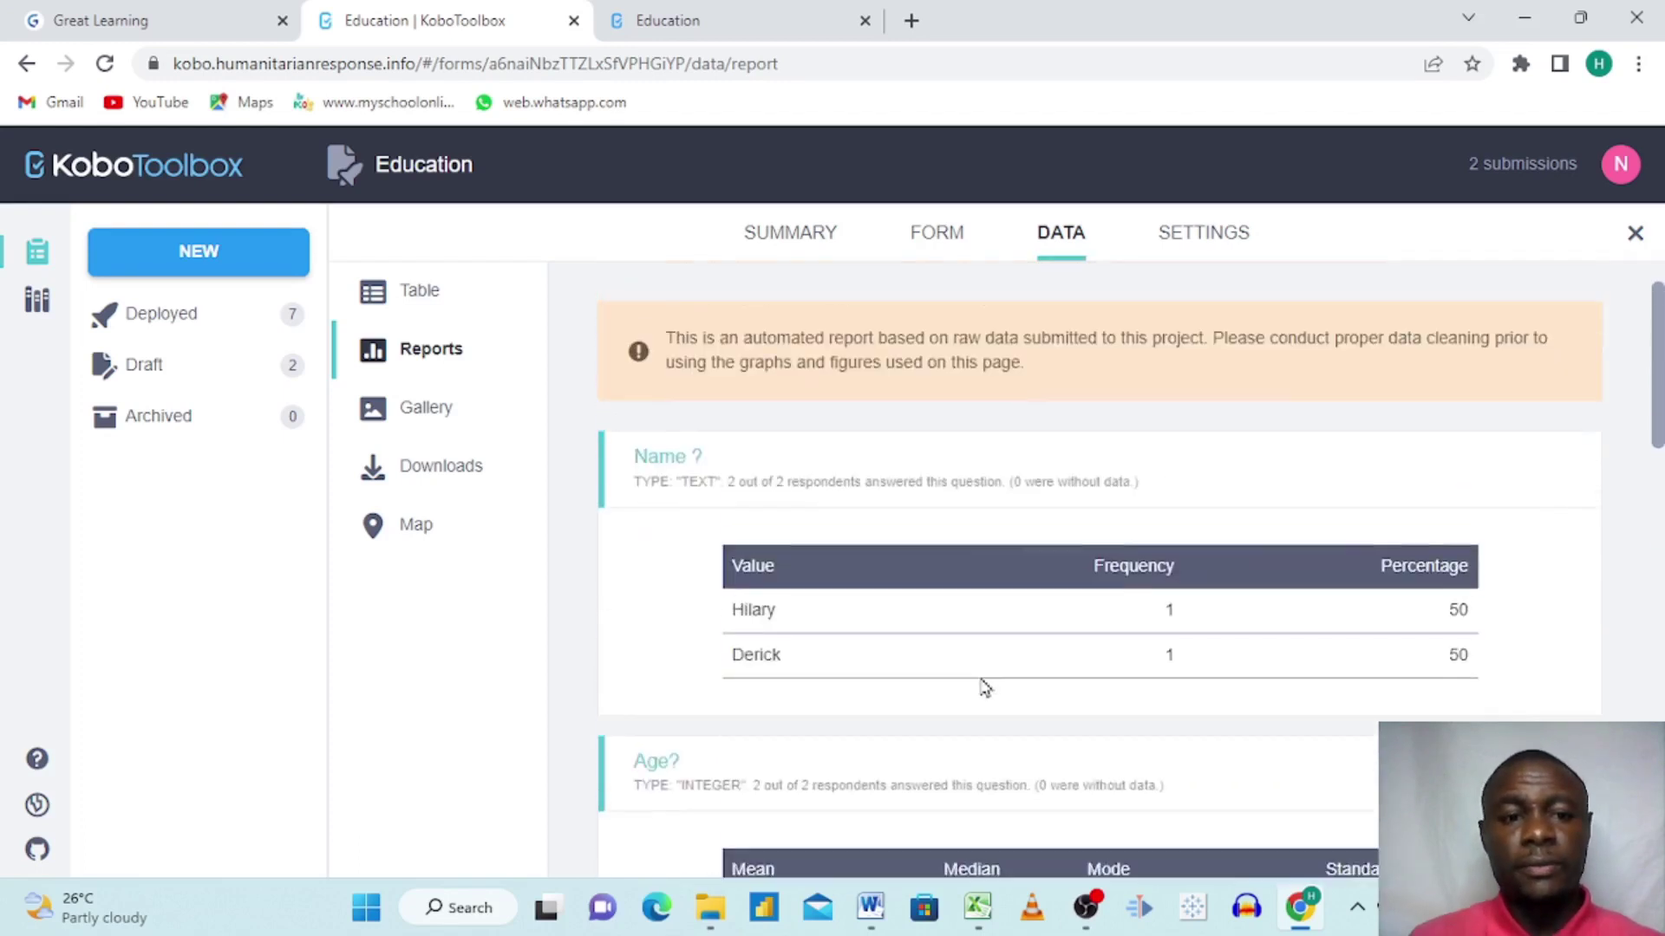